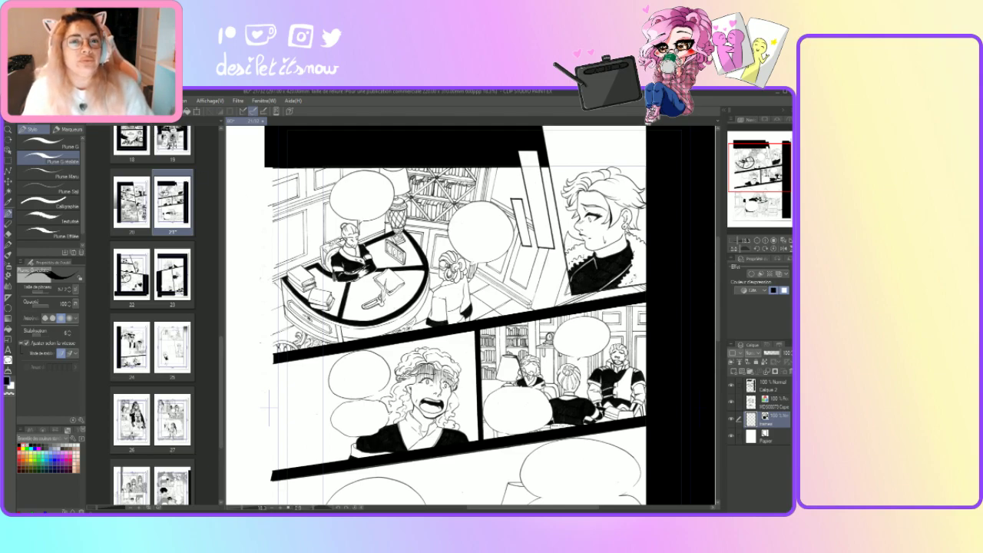
Paint dark grey in the area beside the profile character's neck and fur collar in the upper portrait panel.
{"action": "left_click", "coordinate": [54, 441]}
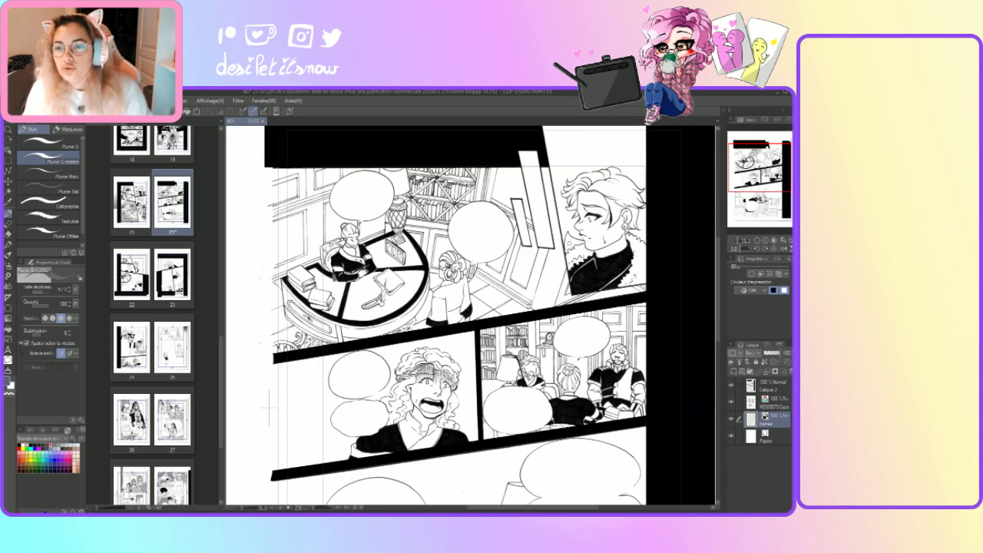
{"action": "mouse_move", "coordinate": [568, 248]}
{"action": "left_mouse_down"}
{"action": "mouse_move", "coordinate": [568, 236]}
{"action": "mouse_move", "coordinate": [566, 246]}
{"action": "left_mouse_up"}
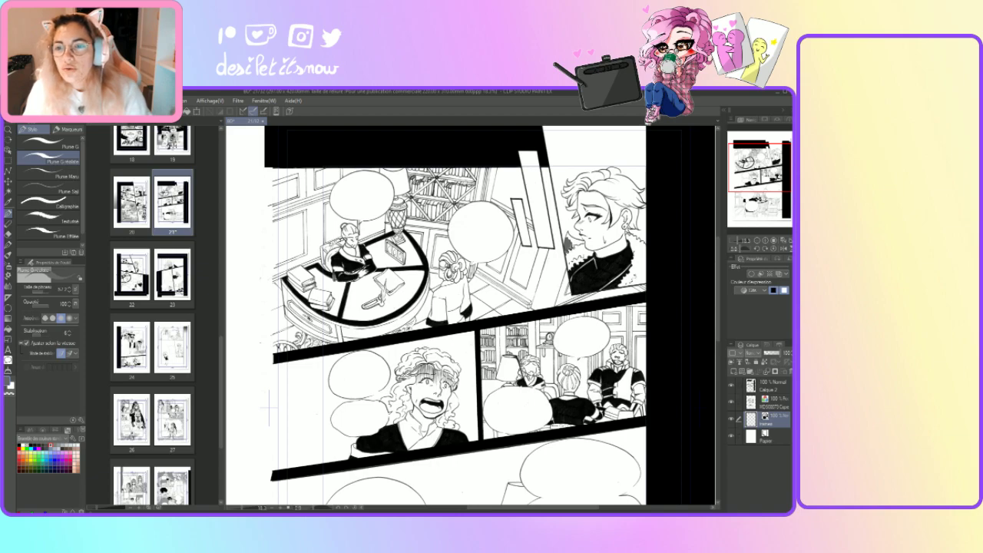
{"action": "left_click_drag", "start_coordinate": [569, 252], "coordinate": [573, 246]}
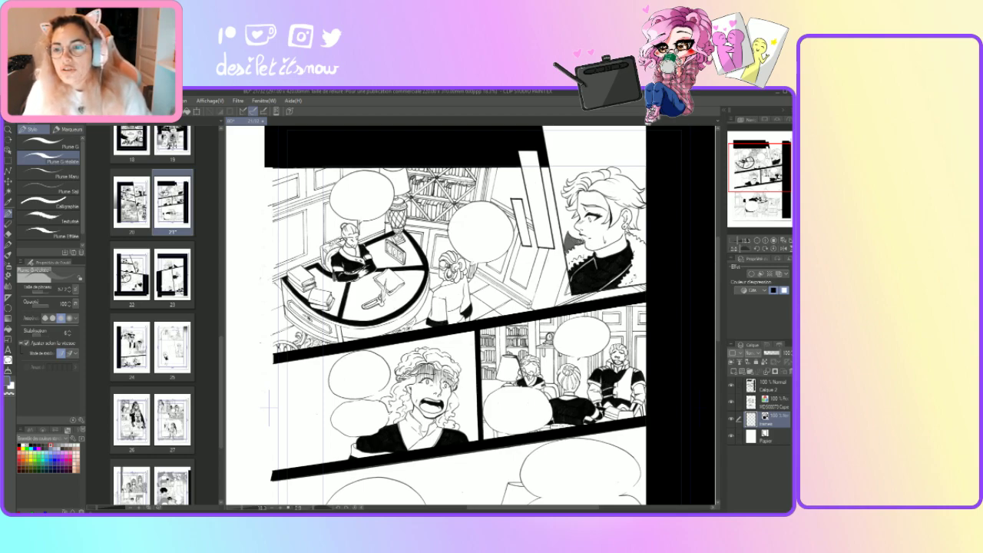
{"action": "mouse_move", "coordinate": [575, 244]}
{"action": "left_mouse_down"}
{"action": "mouse_move", "coordinate": [586, 240]}
{"action": "mouse_move", "coordinate": [572, 245]}
{"action": "left_mouse_up"}
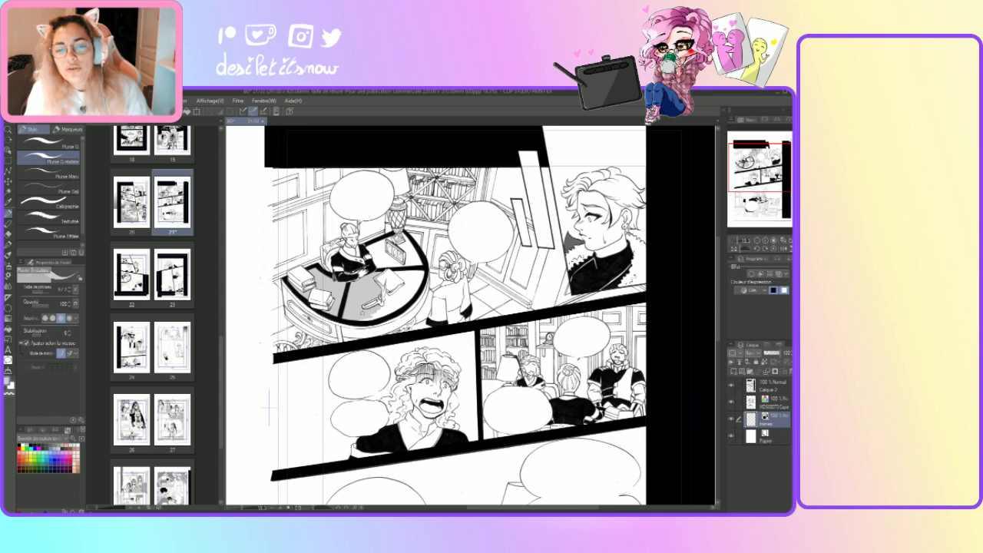
Paint the round desk's top surface light grey around the books and papers in the first panel.
{"action": "left_click_drag", "start_coordinate": [358, 320], "coordinate": [369, 317]}
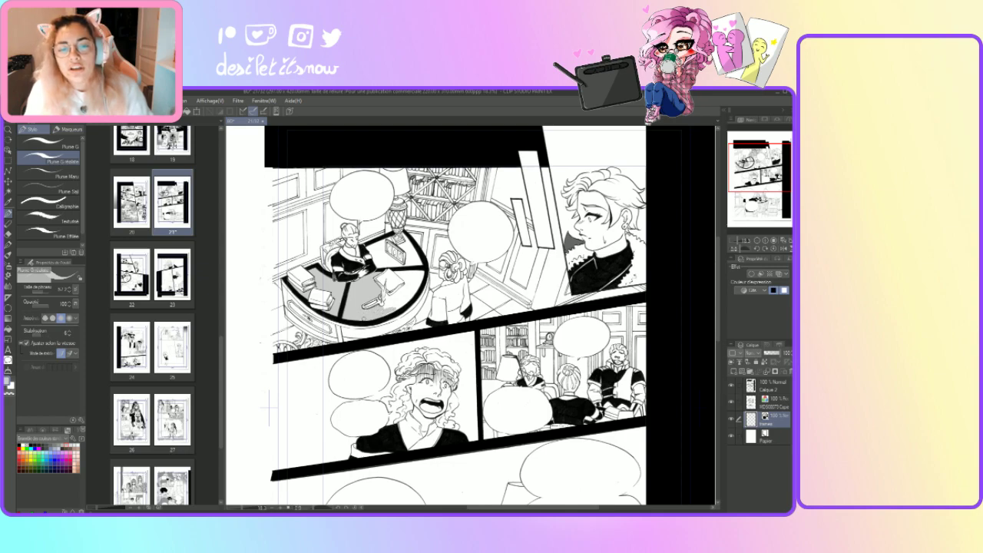
{"action": "left_click_drag", "start_coordinate": [360, 318], "coordinate": [369, 313]}
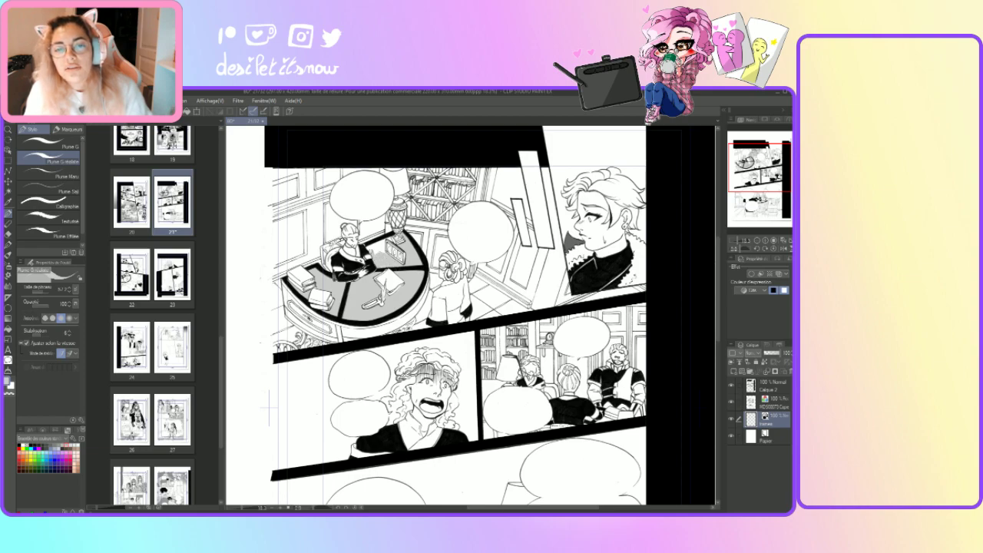
{"action": "left_click_drag", "start_coordinate": [372, 244], "coordinate": [389, 260]}
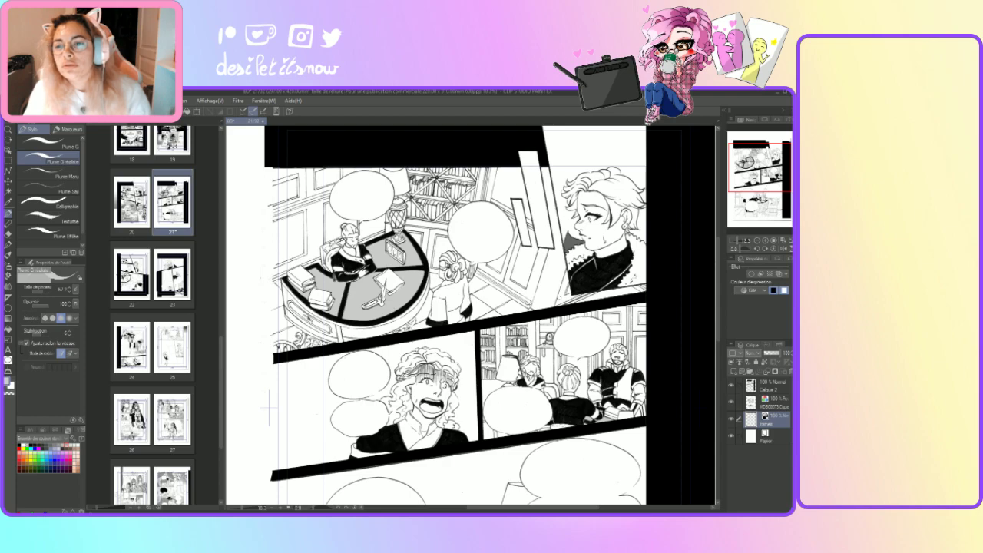
Paint the desk's top surface grey in the large bottom panel, around the seated character's papers.
{"action": "left_click_drag", "start_coordinate": [718, 291], "coordinate": [720, 361]}
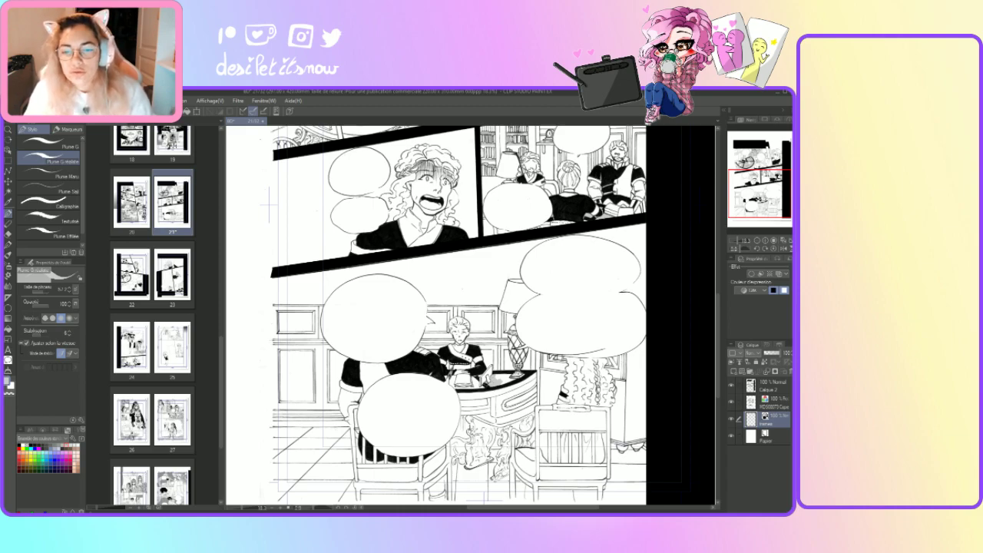
{"action": "mouse_move", "coordinate": [497, 380]}
{"action": "left_mouse_down"}
{"action": "mouse_move", "coordinate": [514, 370]}
{"action": "mouse_move", "coordinate": [482, 389]}
{"action": "mouse_move", "coordinate": [478, 373]}
{"action": "mouse_move", "coordinate": [476, 386]}
{"action": "mouse_move", "coordinate": [463, 384]}
{"action": "left_mouse_up"}
{"action": "mouse_move", "coordinate": [451, 393]}
{"action": "left_mouse_down"}
{"action": "mouse_move", "coordinate": [460, 386]}
{"action": "mouse_move", "coordinate": [448, 373]}
{"action": "left_mouse_up"}
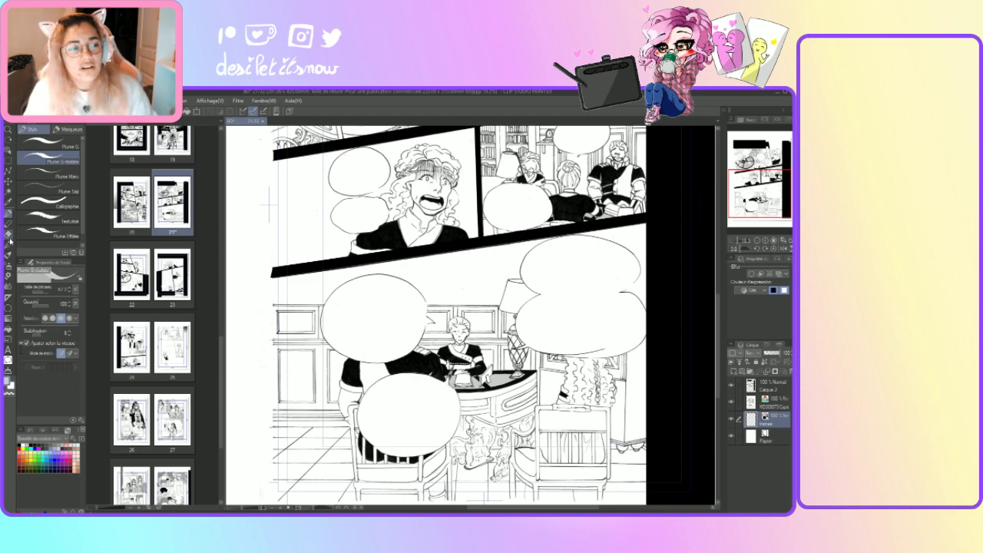
Shade the curved desk front in the bottom panel with greys and clean the edges with the hard eraser.
{"action": "left_click", "coordinate": [8, 234]}
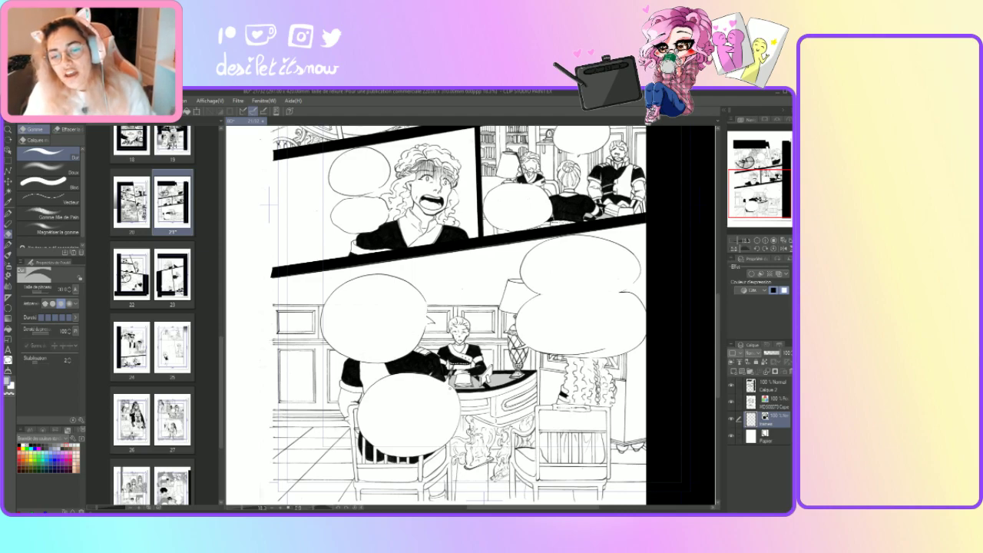
{"action": "left_click", "coordinate": [9, 213]}
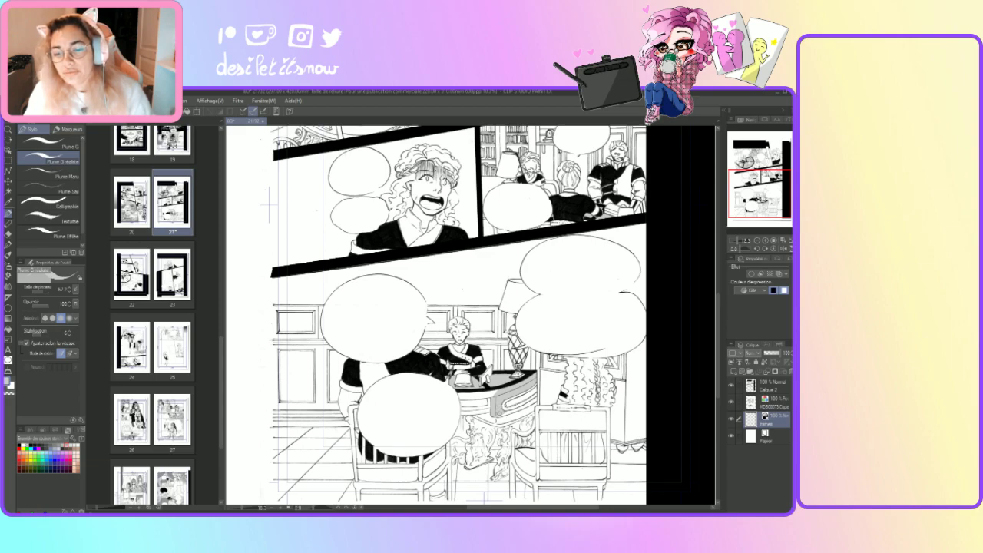
{"action": "mouse_move", "coordinate": [527, 405]}
{"action": "left_mouse_down"}
{"action": "mouse_move", "coordinate": [513, 410]}
{"action": "mouse_move", "coordinate": [532, 401]}
{"action": "left_mouse_up"}
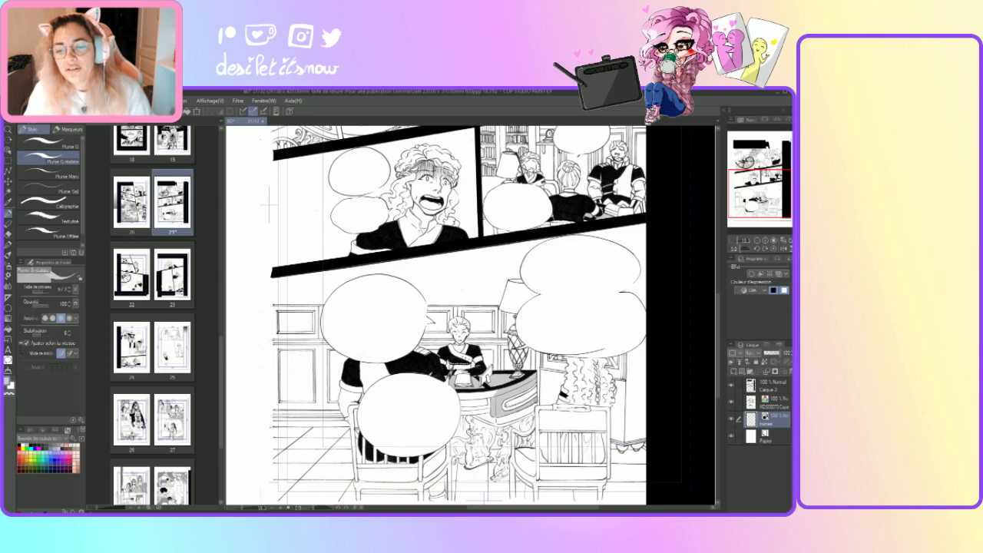
{"action": "left_click", "coordinate": [9, 236]}
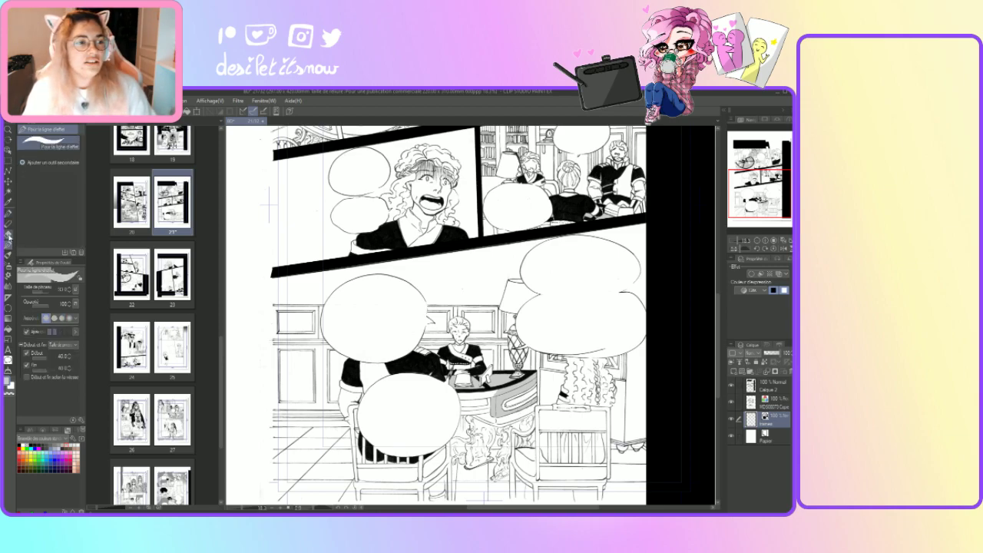
{"action": "left_click", "coordinate": [8, 234]}
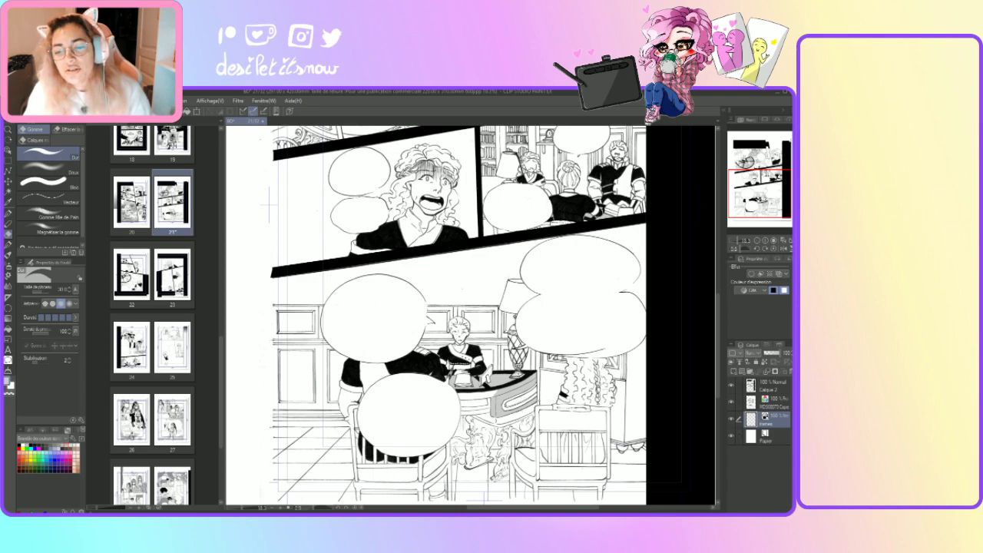
{"action": "left_click", "coordinate": [9, 213]}
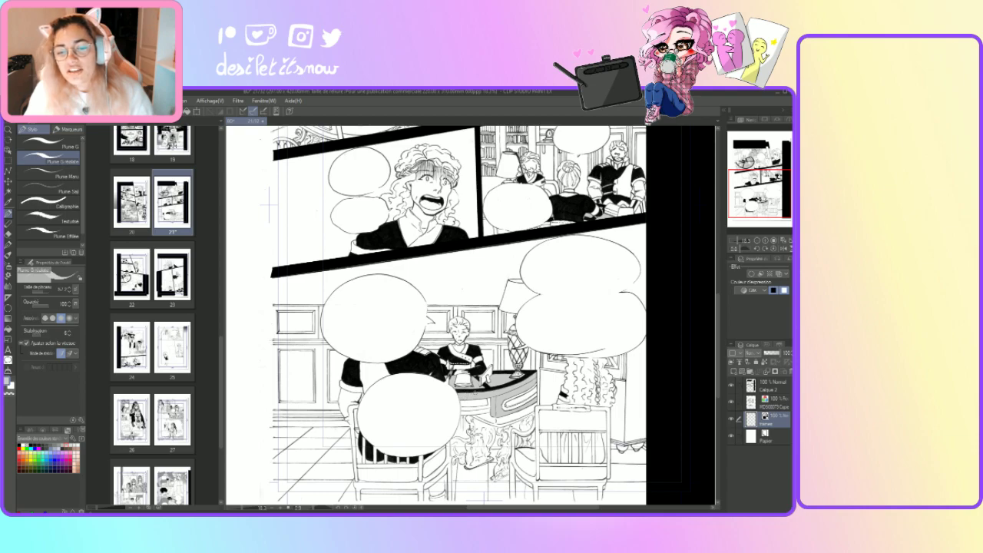
Return from the grey gradient image to the comic page and paste the copied gradient as a new layer.
{"action": "scroll", "coordinate": [720, 336], "scroll_direction": "up", "scroll_amount": 5}
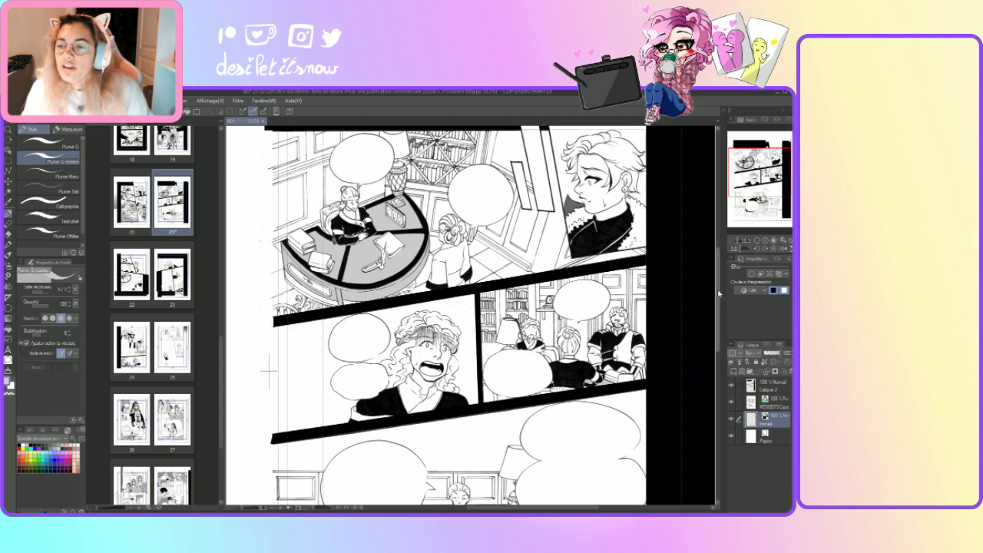
{"action": "left_click_drag", "start_coordinate": [714, 323], "coordinate": [713, 373]}
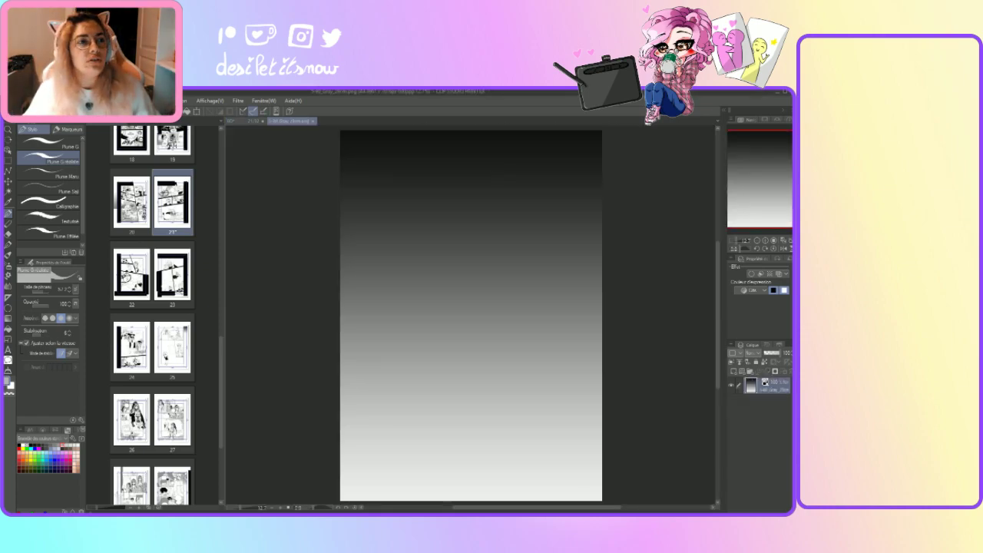
{"action": "left_click", "coordinate": [245, 120]}
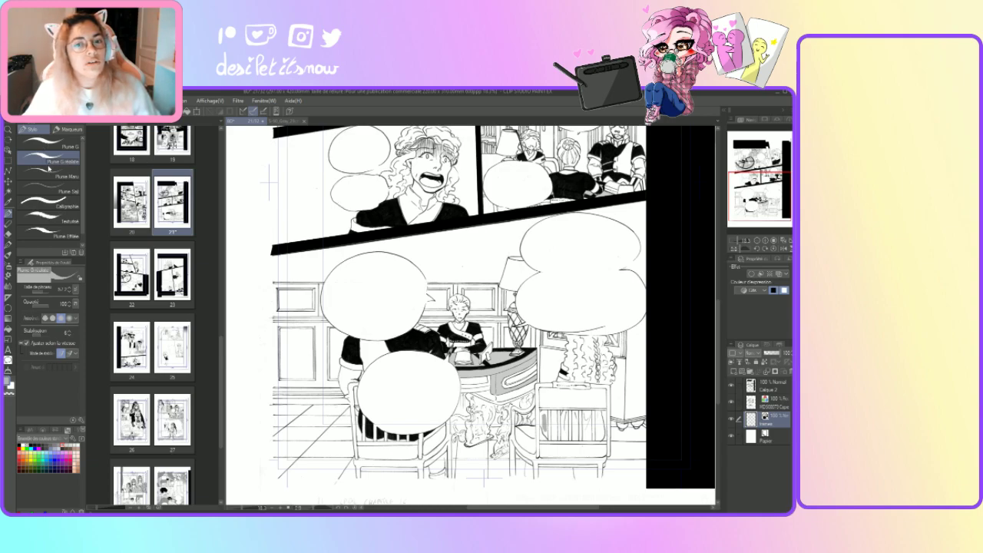
{"action": "key", "text": "ctrl+v"}
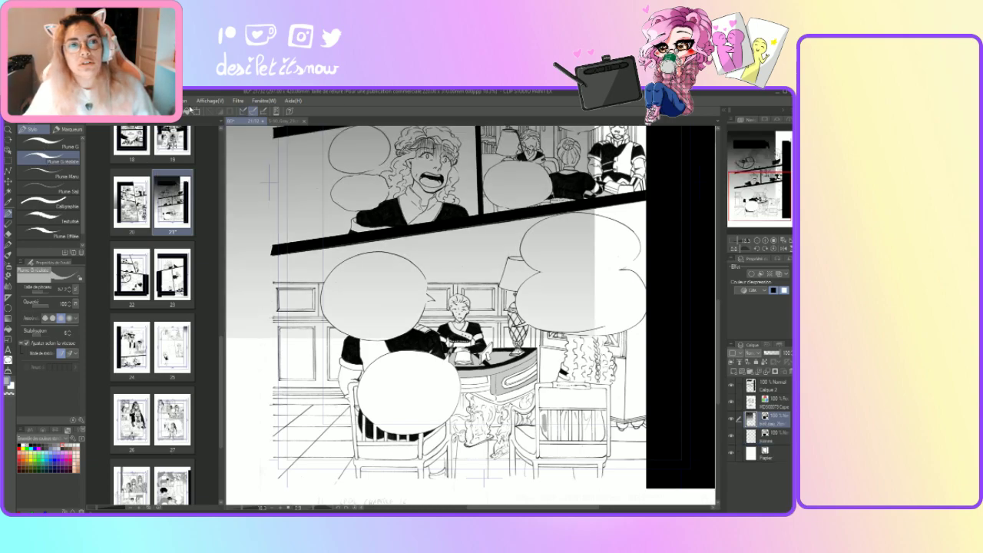
Scale the pasted gradient to about 17% and place it over the curly hair above the chair in the bottom panel.
{"action": "key", "text": "ctrl+t"}
{"action": "left_click_drag", "start_coordinate": [479, 303], "coordinate": [628, 424]}
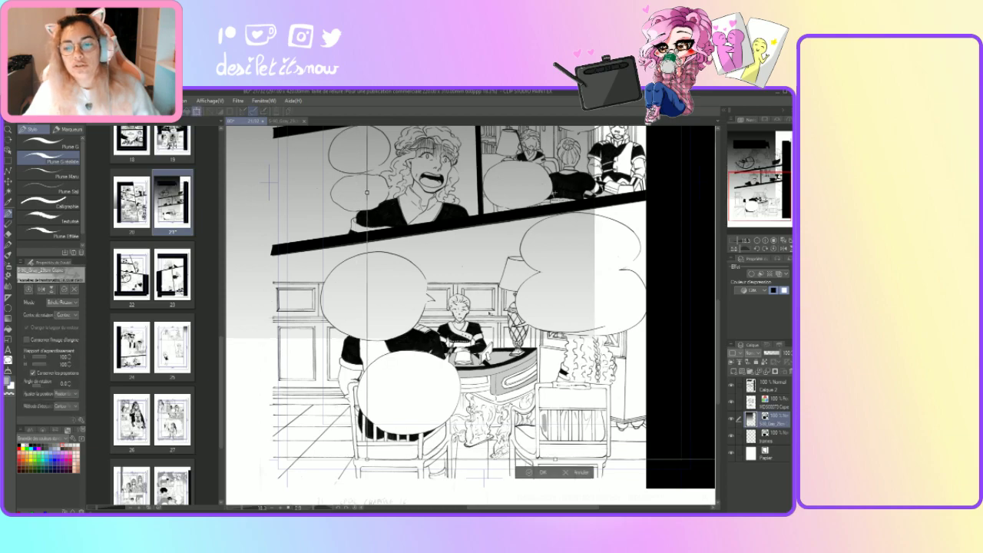
{"action": "left_click_drag", "start_coordinate": [557, 459], "coordinate": [563, 350]}
{"action": "left_click_drag", "start_coordinate": [559, 299], "coordinate": [567, 419]}
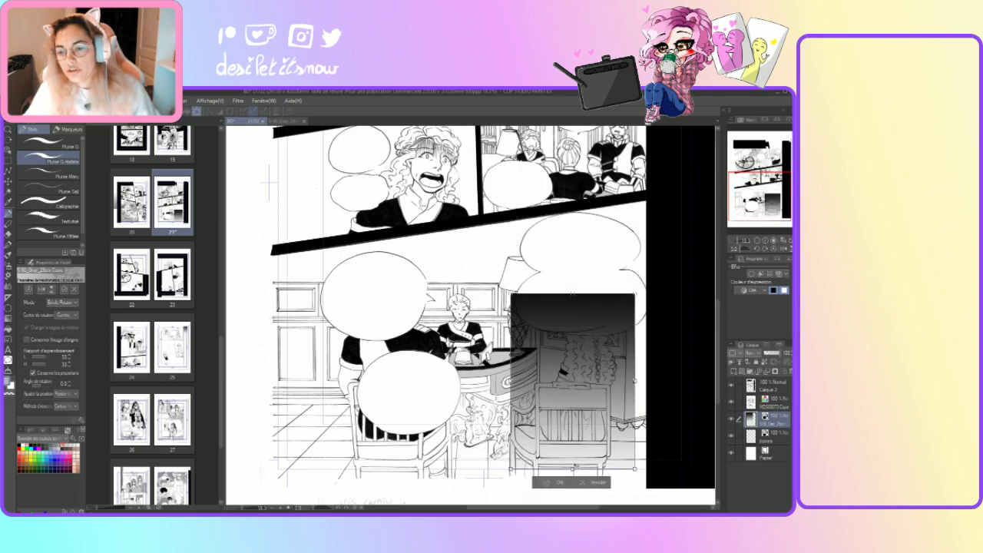
{"action": "left_click_drag", "start_coordinate": [572, 470], "coordinate": [554, 392]}
{"action": "left_click_drag", "start_coordinate": [571, 307], "coordinate": [591, 310]}
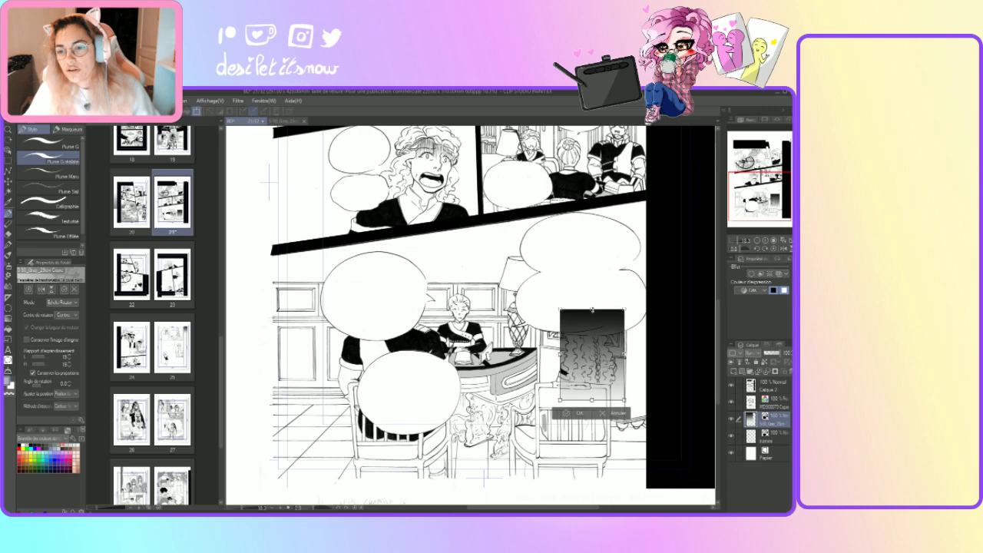
{"action": "left_click_drag", "start_coordinate": [592, 353], "coordinate": [583, 353]}
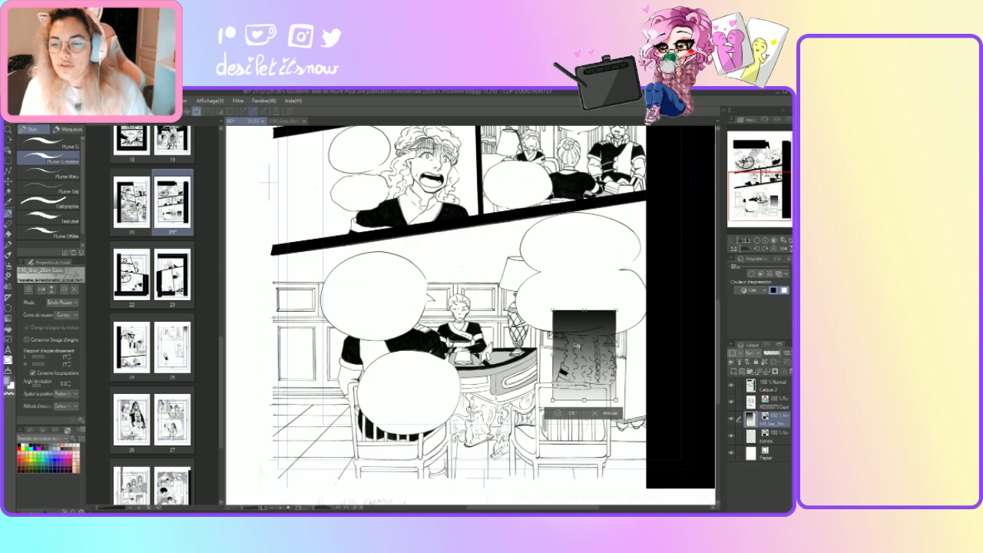
{"action": "left_click_drag", "start_coordinate": [584, 353], "coordinate": [587, 349]}
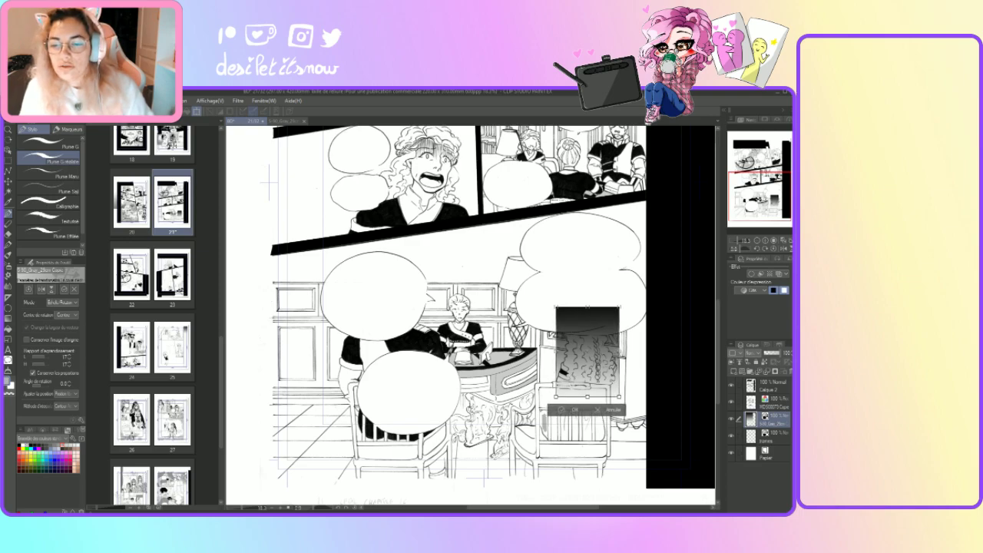
{"action": "key", "text": "Return"}
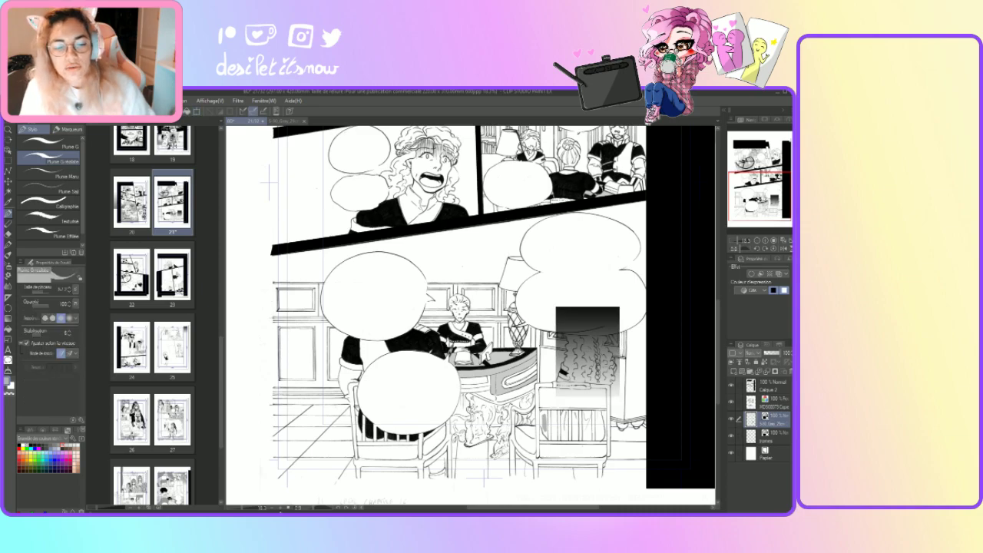
Roughly erase the gradient outside the curly hair, clearing most of the speech bubble and the surrounding background.
{"action": "left_click", "coordinate": [280, 508]}
{"action": "left_click", "coordinate": [280, 508]}
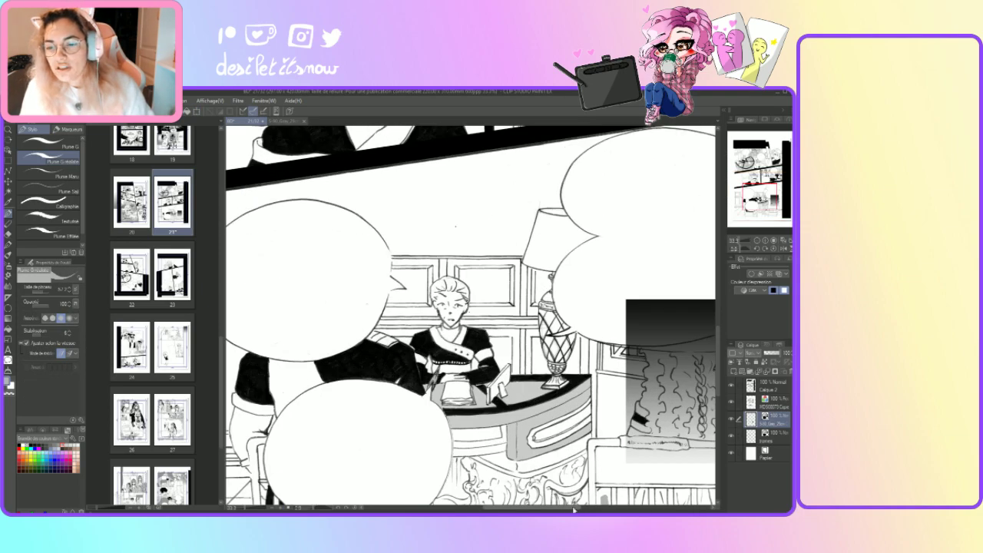
{"action": "left_click_drag", "start_coordinate": [575, 509], "coordinate": [607, 508]}
{"action": "left_click", "coordinate": [280, 508]}
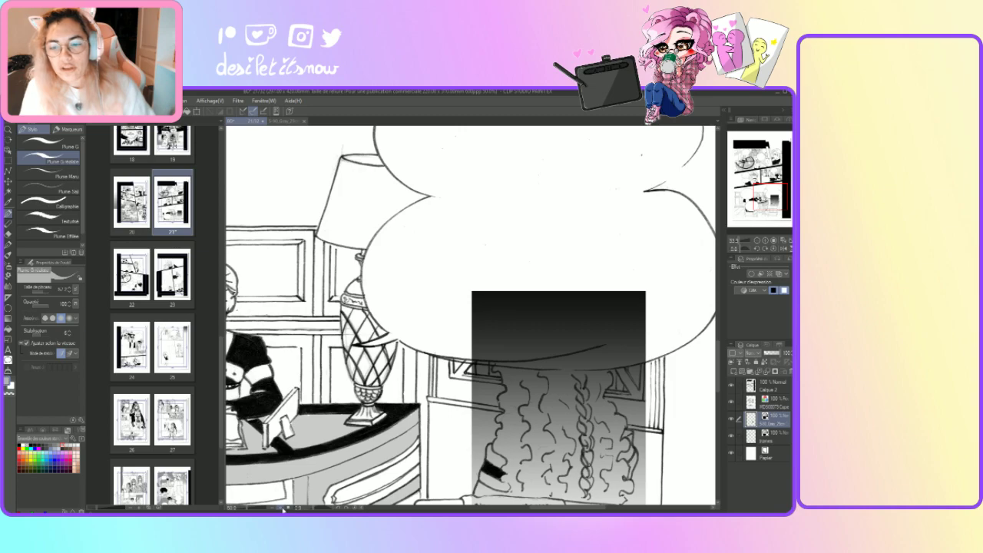
{"action": "left_click_drag", "start_coordinate": [720, 350], "coordinate": [722, 362]}
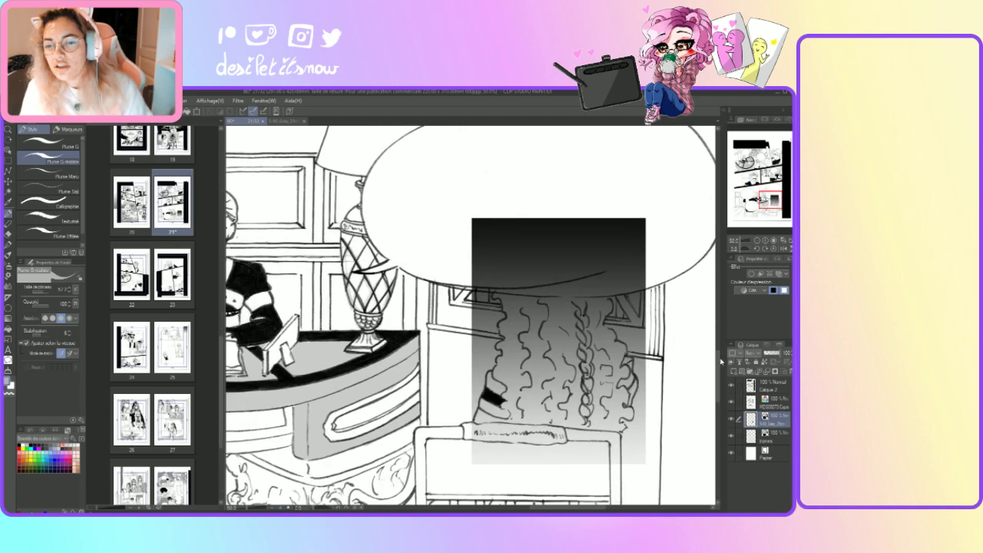
{"action": "left_click", "coordinate": [8, 234]}
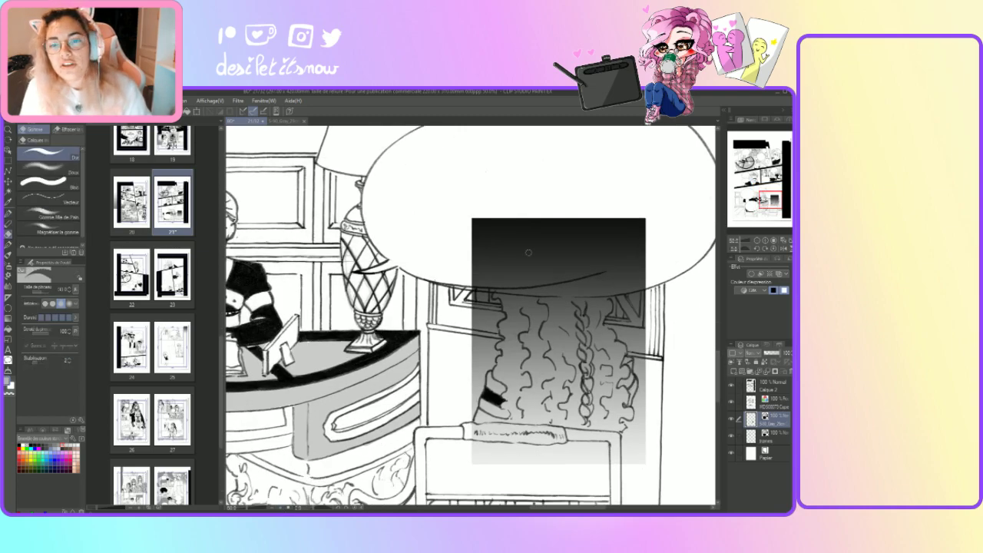
{"action": "mouse_move", "coordinate": [487, 208]}
{"action": "left_mouse_down"}
{"action": "mouse_move", "coordinate": [557, 246]}
{"action": "mouse_move", "coordinate": [500, 251]}
{"action": "mouse_move", "coordinate": [591, 256]}
{"action": "mouse_move", "coordinate": [564, 256]}
{"action": "mouse_move", "coordinate": [581, 235]}
{"action": "mouse_move", "coordinate": [621, 212]}
{"action": "left_mouse_up"}
{"action": "mouse_move", "coordinate": [639, 274]}
{"action": "left_mouse_down"}
{"action": "mouse_move", "coordinate": [630, 299]}
{"action": "mouse_move", "coordinate": [665, 336]}
{"action": "mouse_move", "coordinate": [679, 372]}
{"action": "mouse_move", "coordinate": [667, 428]}
{"action": "mouse_move", "coordinate": [607, 477]}
{"action": "mouse_move", "coordinate": [562, 467]}
{"action": "mouse_move", "coordinate": [467, 415]}
{"action": "mouse_move", "coordinate": [445, 363]}
{"action": "mouse_move", "coordinate": [456, 365]}
{"action": "mouse_move", "coordinate": [460, 325]}
{"action": "mouse_move", "coordinate": [450, 274]}
{"action": "mouse_move", "coordinate": [490, 290]}
{"action": "mouse_move", "coordinate": [501, 317]}
{"action": "mouse_move", "coordinate": [494, 341]}
{"action": "left_mouse_up"}
Trim the gradient with the hard eraser along the curly hair's outline, the sleeve and the speech bubble's edge.
{"action": "left_click", "coordinate": [48, 154]}
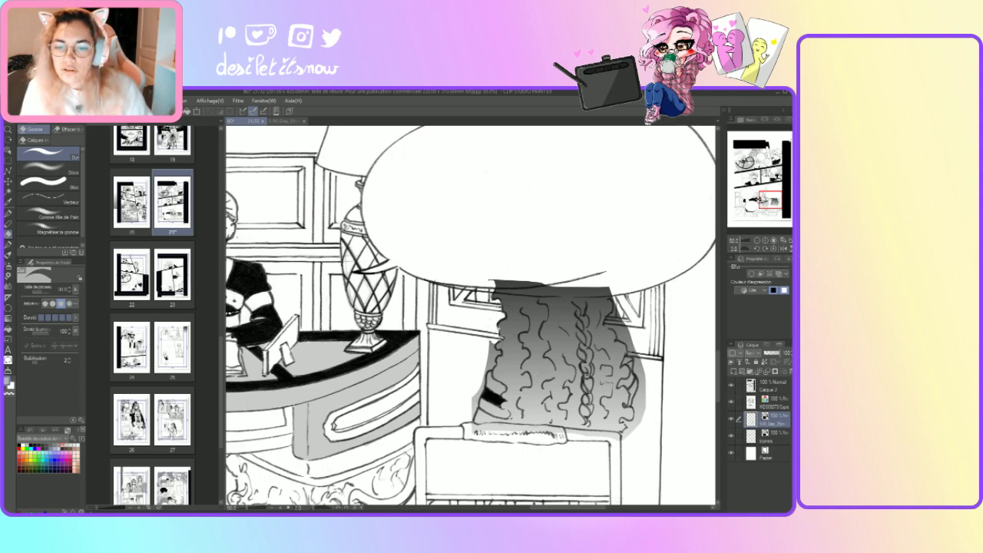
{"action": "mouse_move", "coordinate": [491, 341]}
{"action": "left_mouse_down"}
{"action": "mouse_move", "coordinate": [491, 374]}
{"action": "mouse_move", "coordinate": [470, 430]}
{"action": "mouse_move", "coordinate": [472, 387]}
{"action": "mouse_move", "coordinate": [478, 434]}
{"action": "mouse_move", "coordinate": [485, 401]}
{"action": "mouse_move", "coordinate": [492, 430]}
{"action": "mouse_move", "coordinate": [487, 382]}
{"action": "mouse_move", "coordinate": [501, 389]}
{"action": "left_mouse_up"}
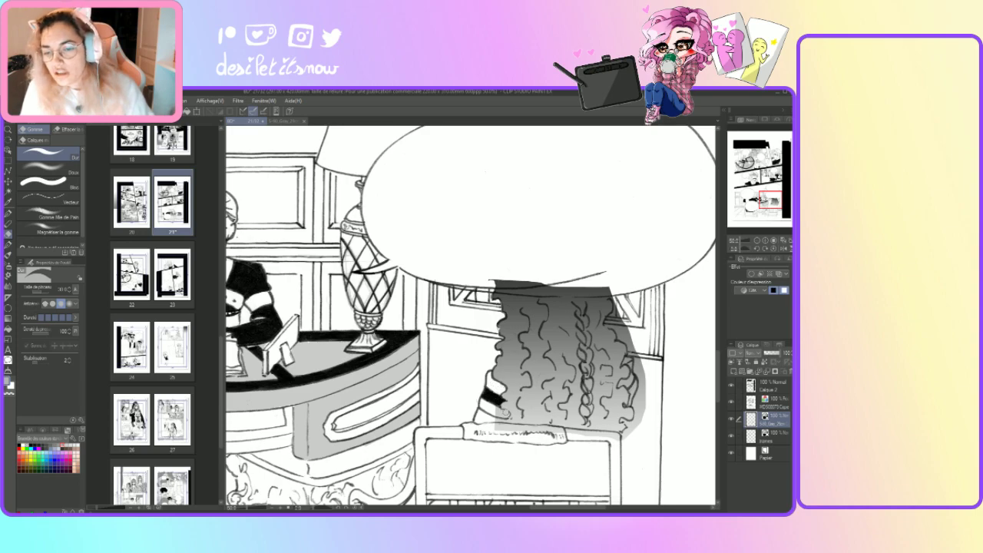
{"action": "mouse_move", "coordinate": [492, 409]}
{"action": "left_mouse_down"}
{"action": "mouse_move", "coordinate": [504, 415]}
{"action": "mouse_move", "coordinate": [500, 422]}
{"action": "left_mouse_up"}
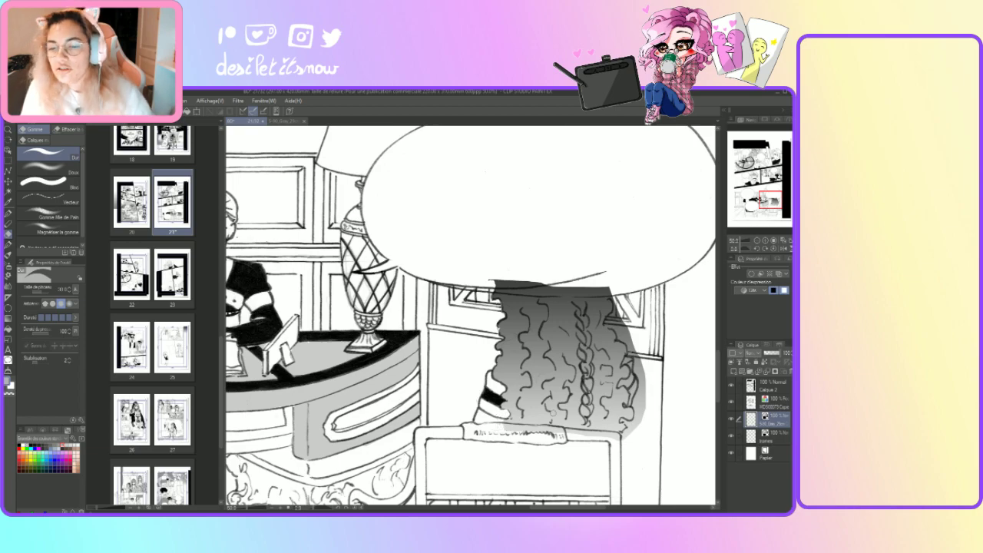
{"action": "mouse_move", "coordinate": [512, 430]}
{"action": "left_mouse_down"}
{"action": "mouse_move", "coordinate": [617, 437]}
{"action": "mouse_move", "coordinate": [602, 434]}
{"action": "mouse_move", "coordinate": [629, 430]}
{"action": "mouse_move", "coordinate": [638, 416]}
{"action": "mouse_move", "coordinate": [635, 428]}
{"action": "mouse_move", "coordinate": [631, 384]}
{"action": "left_mouse_up"}
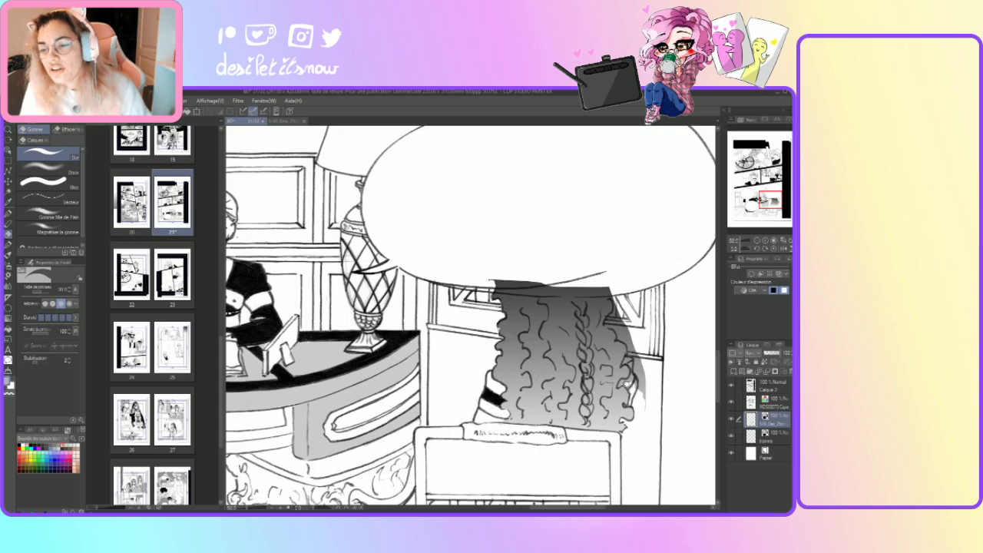
{"action": "mouse_move", "coordinate": [626, 381]}
{"action": "left_mouse_down"}
{"action": "mouse_move", "coordinate": [634, 376]}
{"action": "mouse_move", "coordinate": [644, 407]}
{"action": "mouse_move", "coordinate": [636, 357]}
{"action": "mouse_move", "coordinate": [626, 361]}
{"action": "mouse_move", "coordinate": [626, 338]}
{"action": "mouse_move", "coordinate": [611, 325]}
{"action": "mouse_move", "coordinate": [613, 293]}
{"action": "mouse_move", "coordinate": [628, 338]}
{"action": "left_mouse_up"}
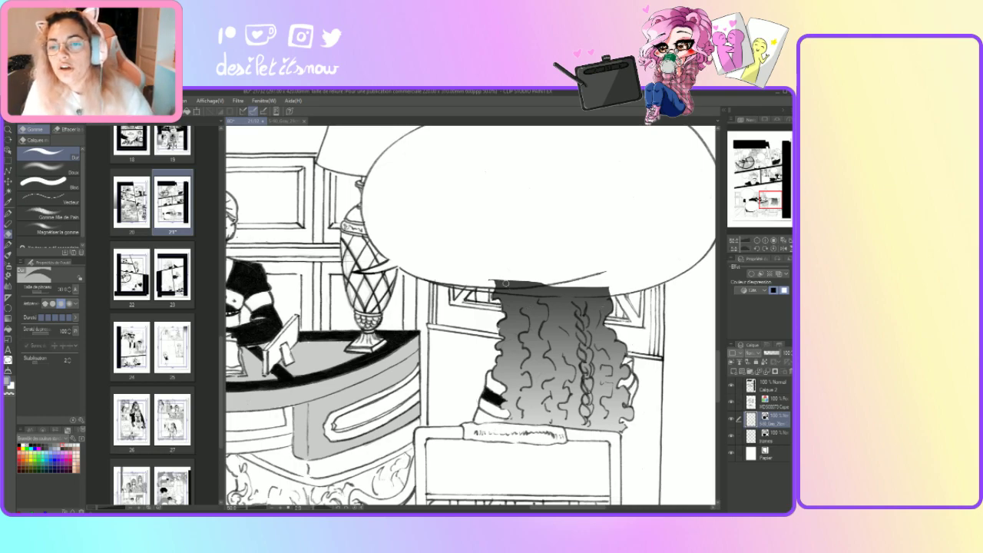
{"action": "mouse_move", "coordinate": [514, 282]}
{"action": "left_mouse_down"}
{"action": "mouse_move", "coordinate": [486, 279]}
{"action": "mouse_move", "coordinate": [541, 289]}
{"action": "mouse_move", "coordinate": [487, 288]}
{"action": "mouse_move", "coordinate": [548, 291]}
{"action": "mouse_move", "coordinate": [522, 292]}
{"action": "mouse_move", "coordinate": [610, 288]}
{"action": "mouse_move", "coordinate": [543, 294]}
{"action": "left_mouse_up"}
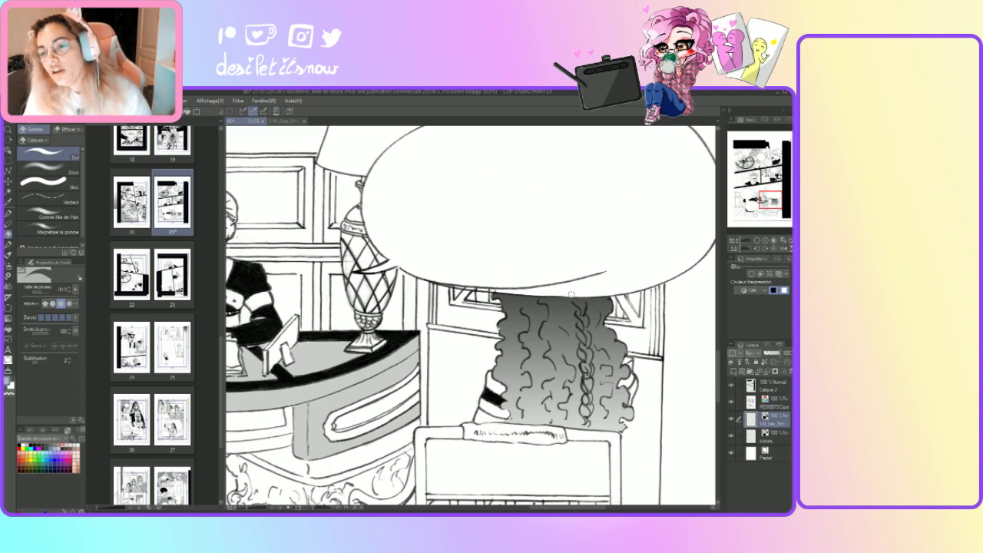
Switch to the pasted tone layer above the gradient and erase its stray line along the large speech bubble's lower edge.
{"action": "left_click", "coordinate": [775, 406]}
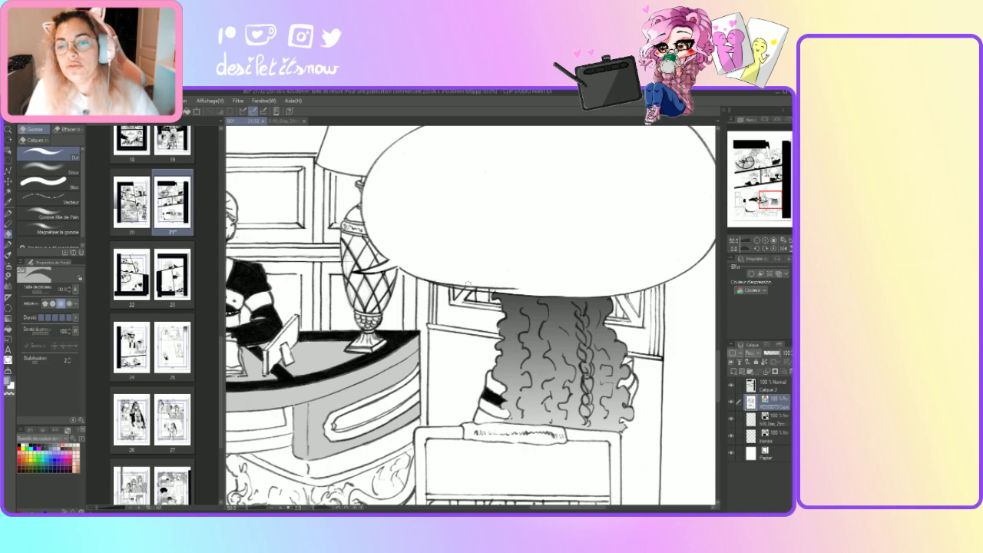
{"action": "mouse_move", "coordinate": [469, 284]}
{"action": "left_mouse_down"}
{"action": "mouse_move", "coordinate": [520, 288]}
{"action": "mouse_move", "coordinate": [465, 284]}
{"action": "mouse_move", "coordinate": [493, 287]}
{"action": "left_mouse_up"}
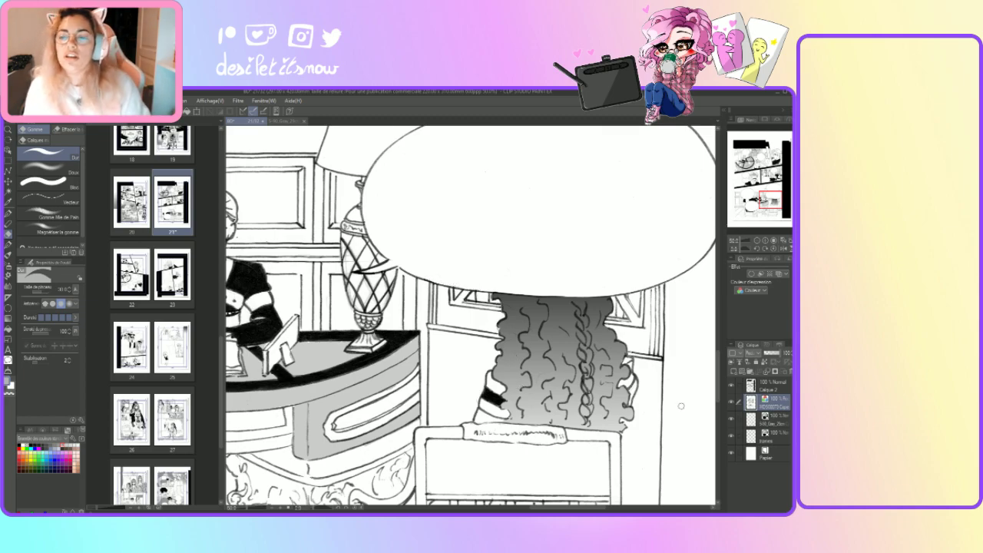
Ink the missing stripe in black with the pen on the sleeve beside the curly hair, using the line art layer.
{"action": "scroll", "coordinate": [710, 363], "scroll_direction": "down", "scroll_amount": 5}
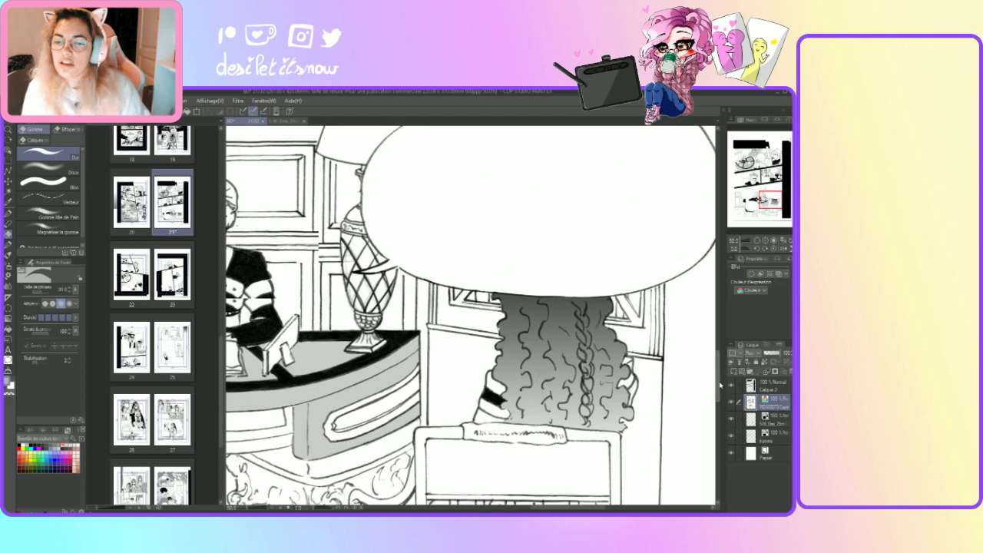
{"action": "left_click", "coordinate": [765, 390]}
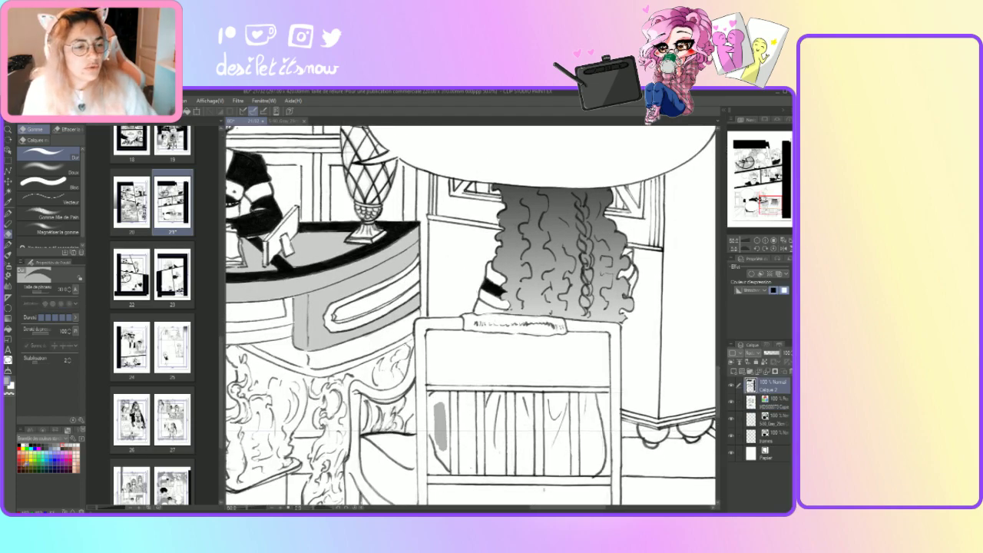
{"action": "left_click", "coordinate": [21, 444]}
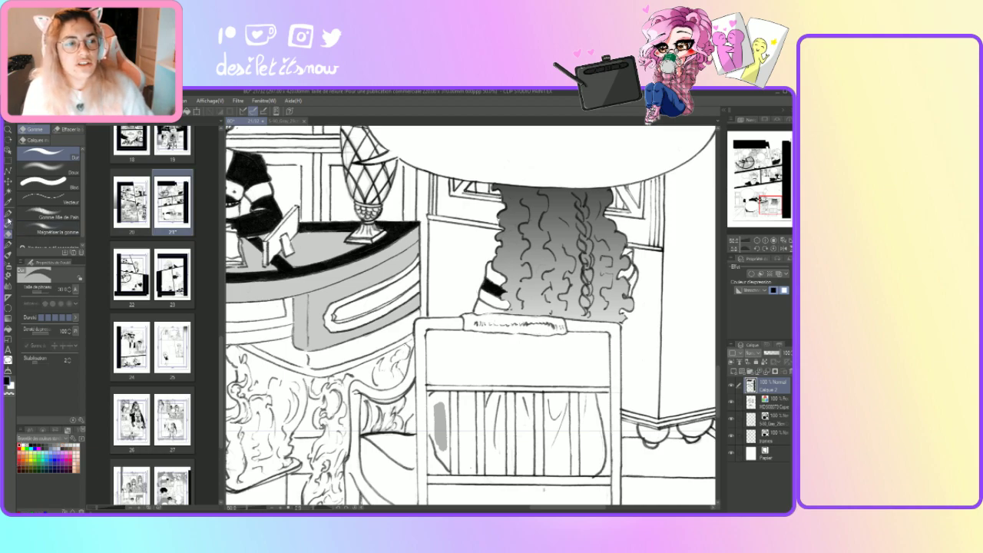
{"action": "key", "text": "p"}
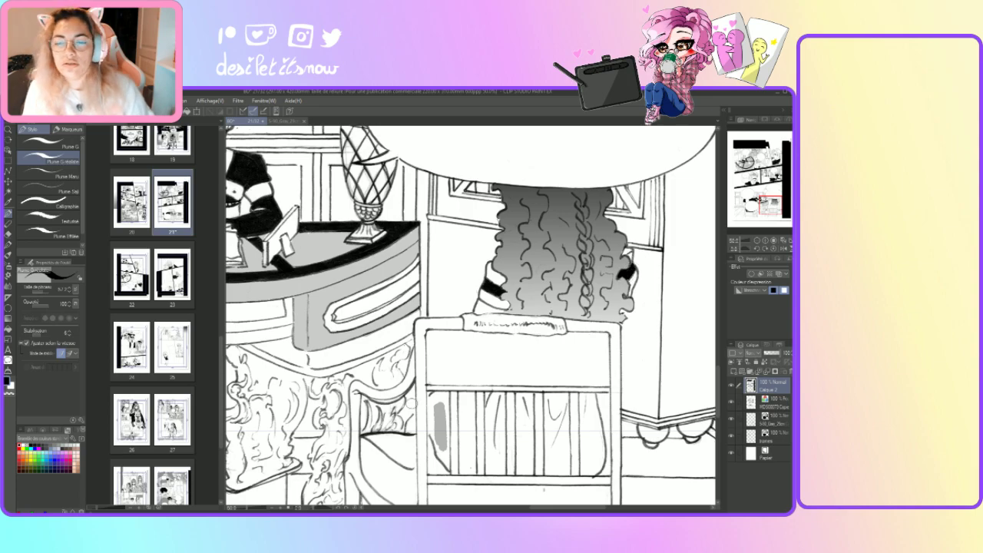
Erase the stray grey patch from the slatted back of the chair below the curly hair, on the lower tone layer.
{"action": "left_click", "coordinate": [764, 436]}
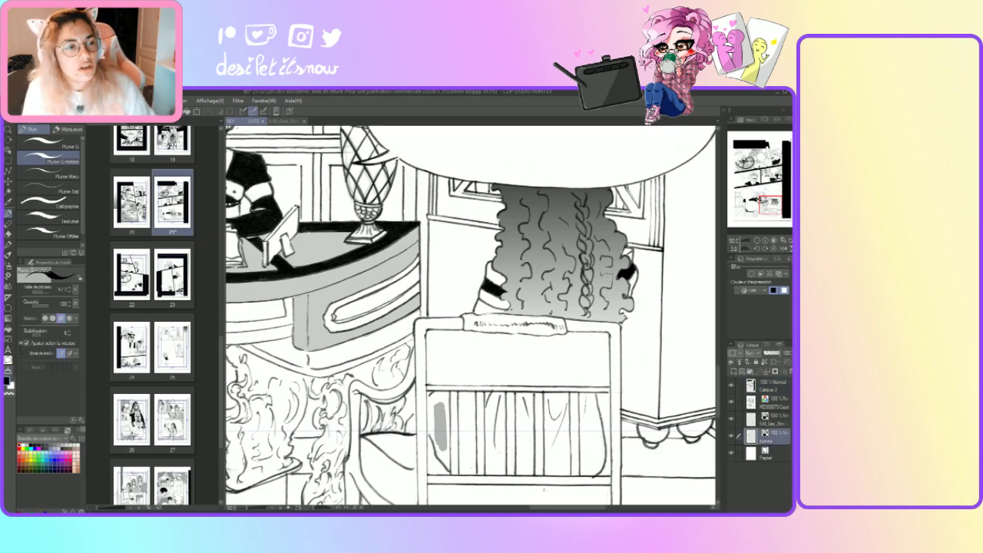
{"action": "key", "text": "e"}
{"action": "left_click_drag", "start_coordinate": [440, 407], "coordinate": [438, 447]}
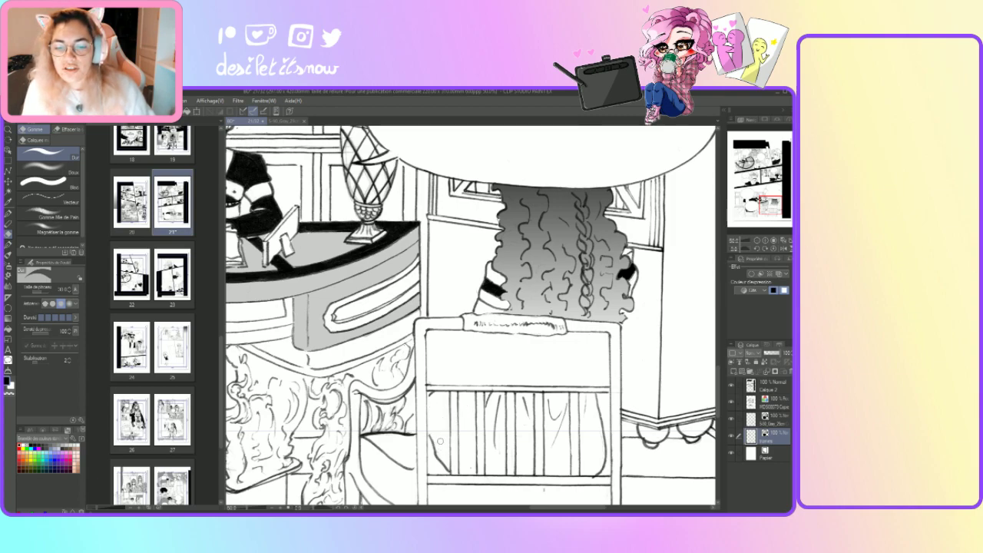
Paste the SE-1224 noise screentone from its image into the comic page as a new layer.
{"action": "mouse_move", "coordinate": [493, 488]}
{"action": "left_mouse_down"}
{"action": "mouse_move", "coordinate": [676, 461]}
{"action": "mouse_move", "coordinate": [707, 492]}
{"action": "left_mouse_up"}
{"action": "left_click_drag", "start_coordinate": [492, 322], "coordinate": [475, 322]}
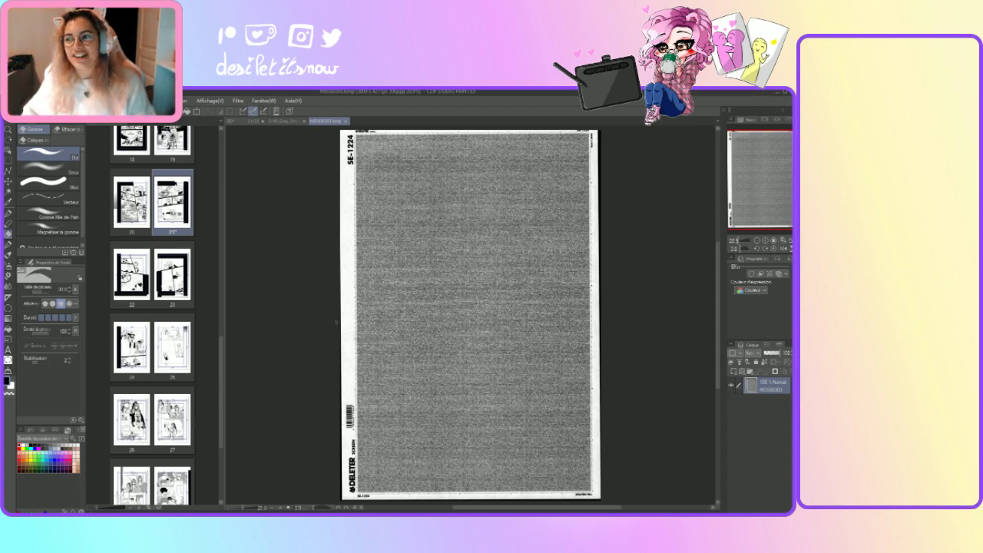
{"action": "left_click", "coordinate": [238, 122]}
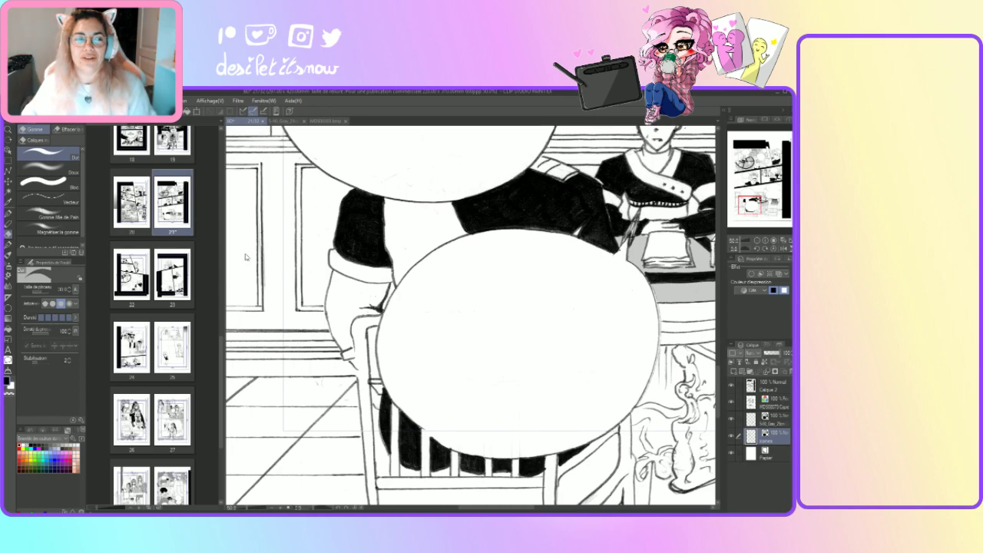
{"action": "key", "text": "ctrl+v"}
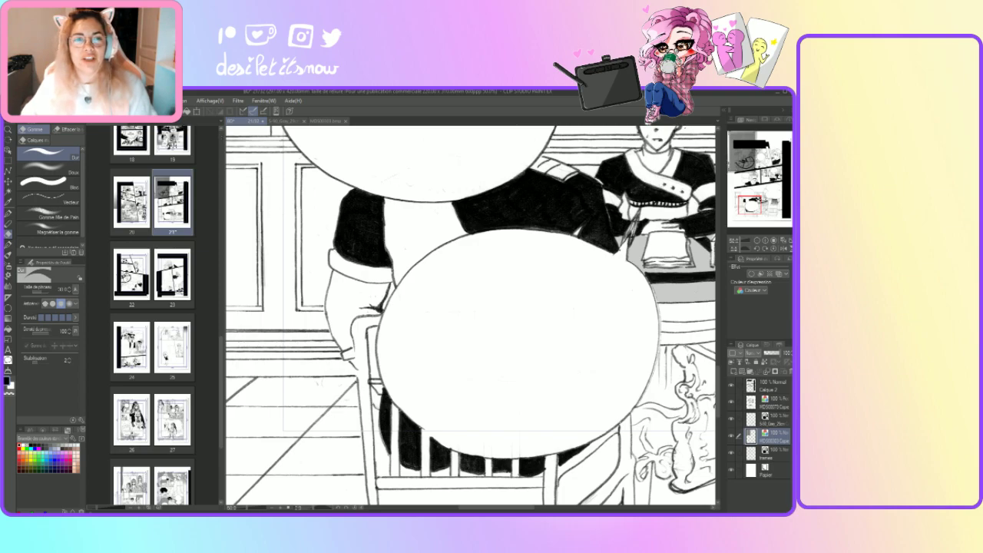
Enlarge the pasted noise screentone until it covers the seated figure in the bottom panel.
{"action": "left_click", "coordinate": [197, 112]}
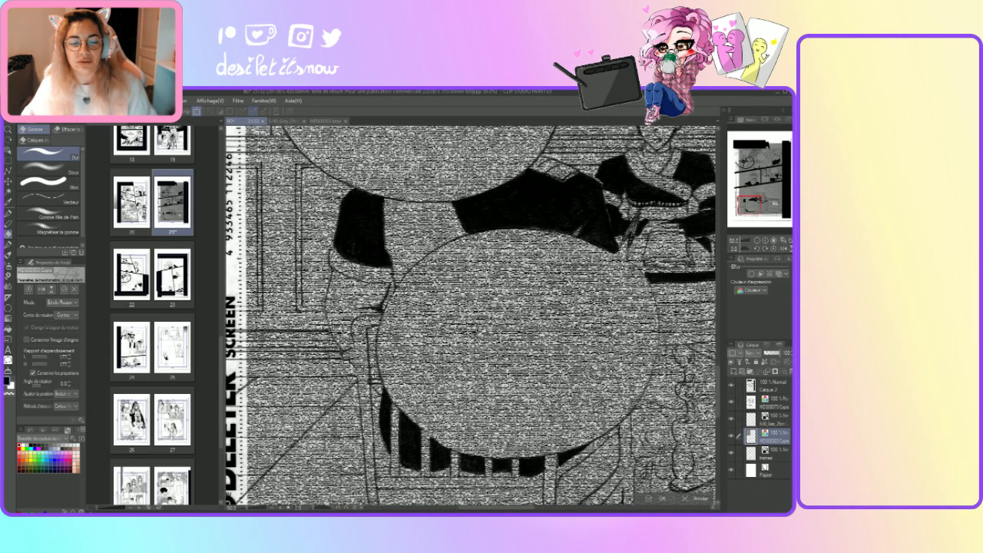
{"action": "left_click", "coordinate": [270, 508]}
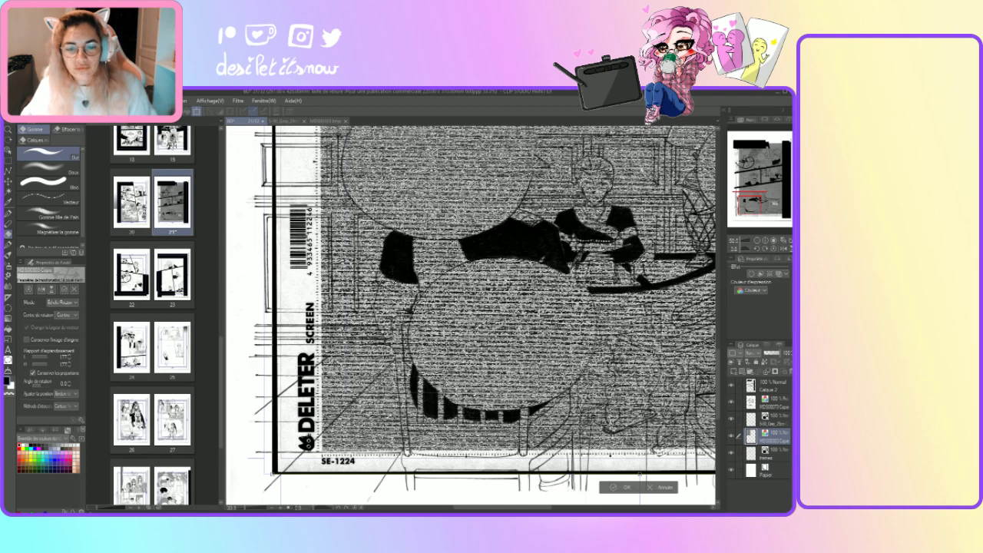
{"action": "left_click", "coordinate": [273, 510]}
{"action": "left_click_drag", "start_coordinate": [498, 512], "coordinate": [516, 512]}
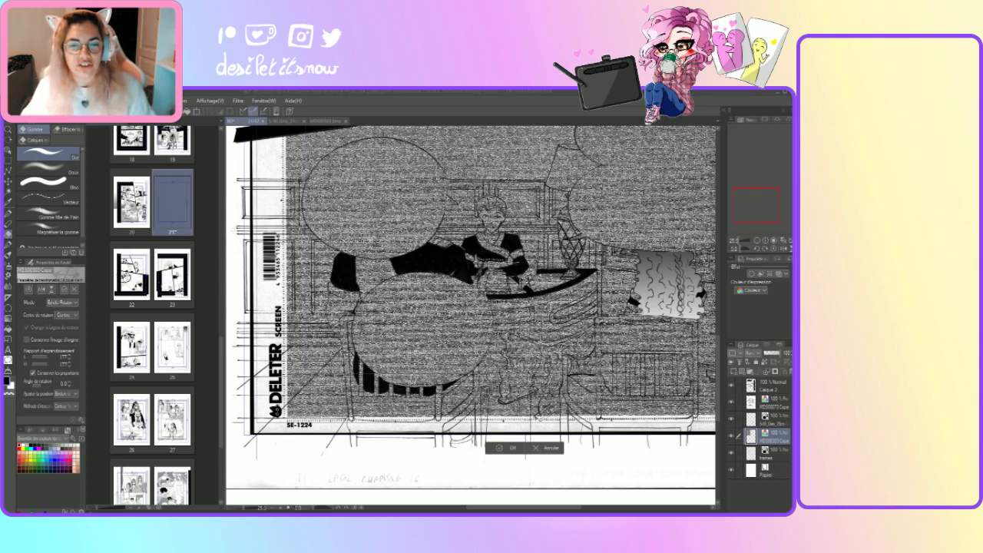
Select a rectangle over the foreground figure's back between the two speech bubbles, clear the screentone outside it and deselect.
{"action": "left_click", "coordinate": [8, 213]}
{"action": "left_click", "coordinate": [8, 159]}
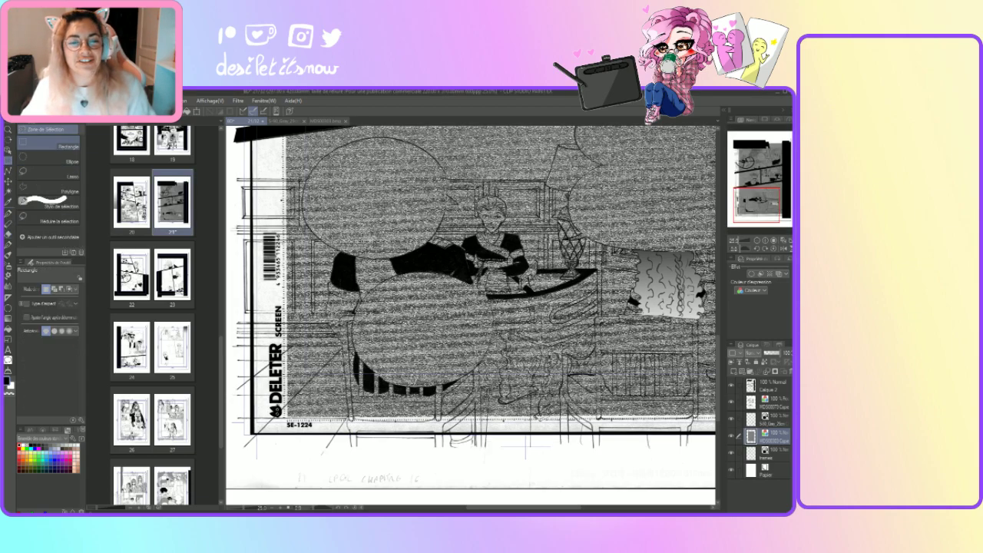
{"action": "left_click_drag", "start_coordinate": [344, 250], "coordinate": [413, 317]}
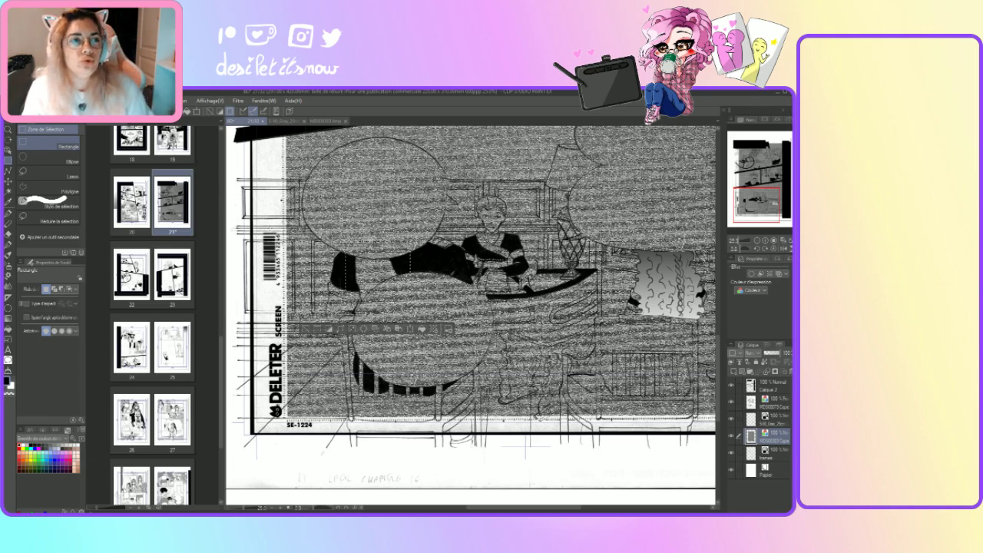
{"action": "key", "text": "Delete"}
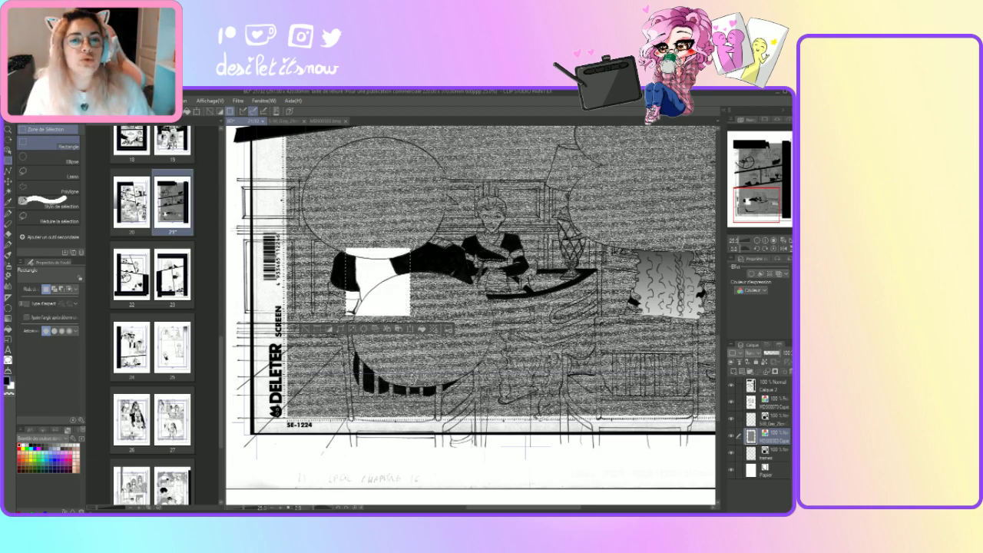
{"action": "key", "text": "ctrl+z"}
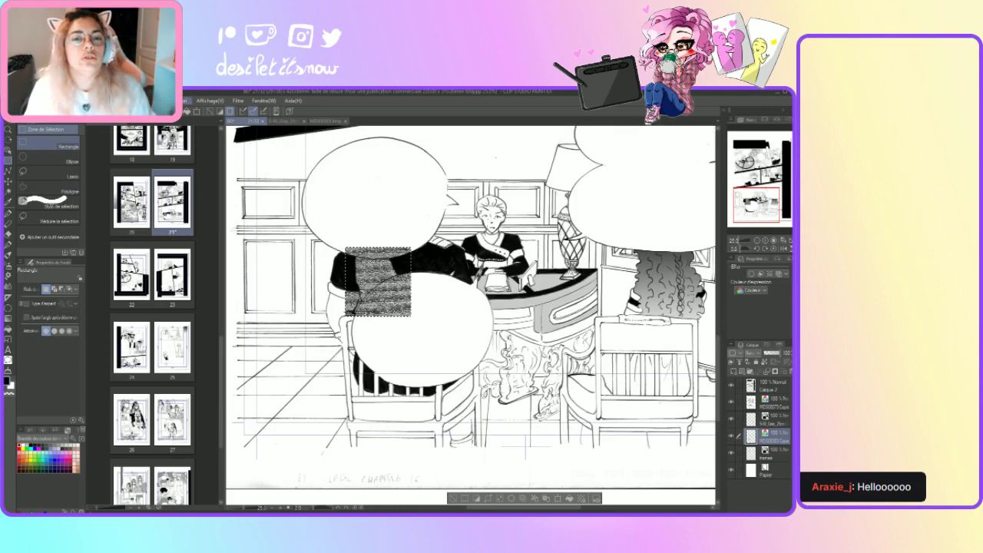
{"action": "left_click", "coordinate": [261, 495]}
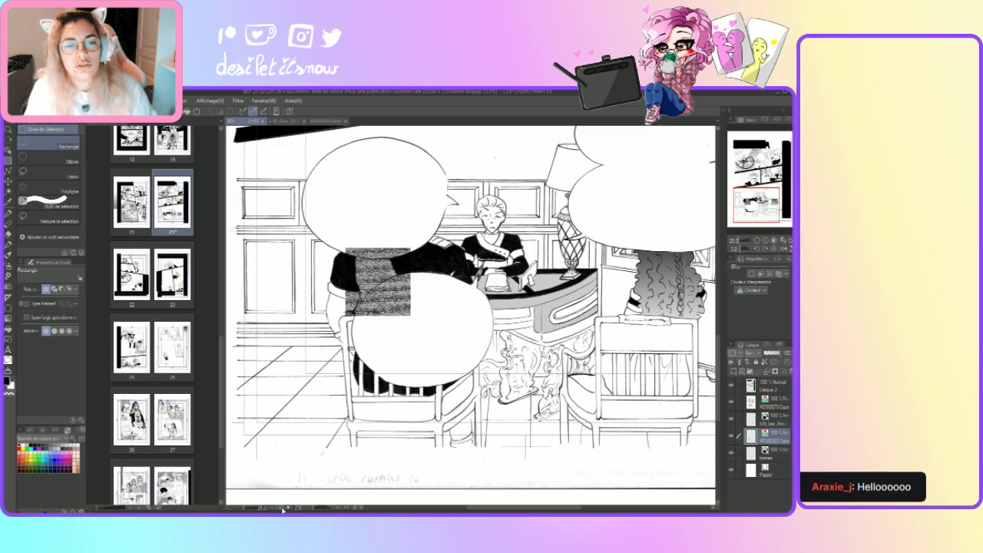
Erase the screentone with the Bloc eraser wherever it spills onto the speech bubbles and outside the seated figure's back.
{"action": "left_click", "coordinate": [281, 508]}
{"action": "left_click_drag", "start_coordinate": [557, 509], "coordinate": [532, 510]}
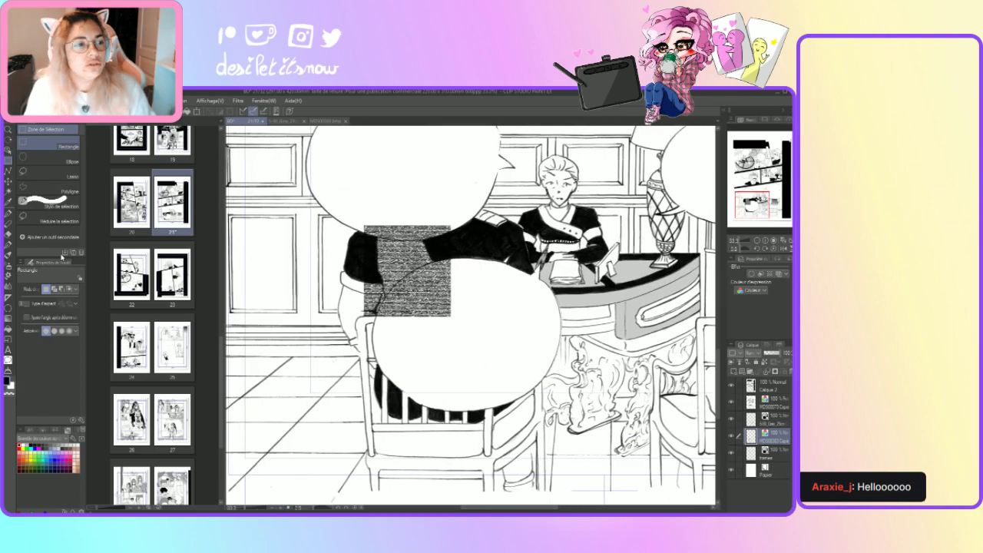
{"action": "key", "text": "e"}
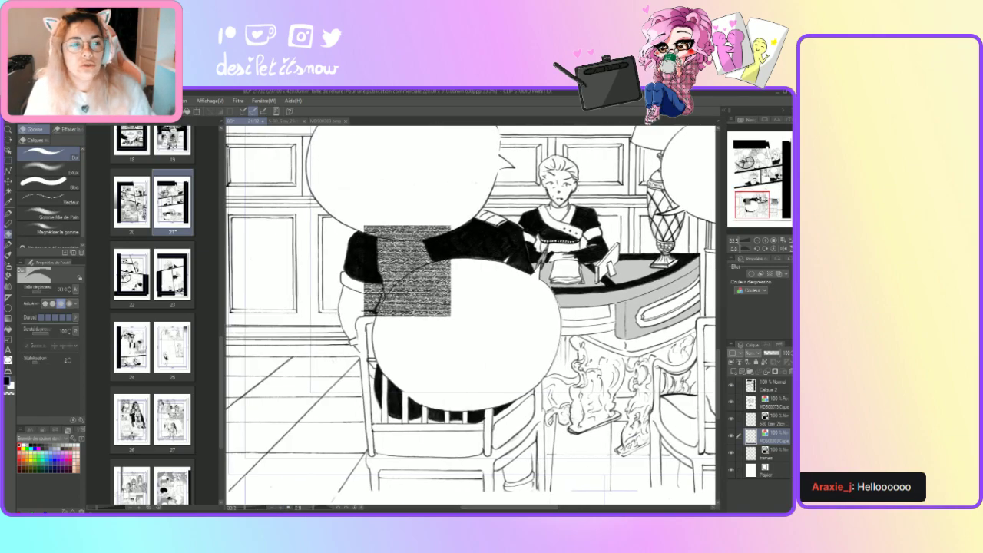
{"action": "left_click", "coordinate": [46, 182]}
{"action": "mouse_move", "coordinate": [448, 298]}
{"action": "left_mouse_down"}
{"action": "mouse_move", "coordinate": [415, 307]}
{"action": "mouse_move", "coordinate": [445, 281]}
{"action": "mouse_move", "coordinate": [407, 305]}
{"action": "mouse_move", "coordinate": [394, 322]}
{"action": "mouse_move", "coordinate": [415, 308]}
{"action": "mouse_move", "coordinate": [396, 327]}
{"action": "mouse_move", "coordinate": [354, 281]}
{"action": "mouse_move", "coordinate": [371, 321]}
{"action": "mouse_move", "coordinate": [362, 247]}
{"action": "mouse_move", "coordinate": [409, 200]}
{"action": "mouse_move", "coordinate": [381, 201]}
{"action": "mouse_move", "coordinate": [404, 214]}
{"action": "mouse_move", "coordinate": [376, 212]}
{"action": "mouse_move", "coordinate": [410, 218]}
{"action": "mouse_move", "coordinate": [376, 218]}
{"action": "mouse_move", "coordinate": [433, 218]}
{"action": "mouse_move", "coordinate": [380, 216]}
{"action": "left_mouse_up"}
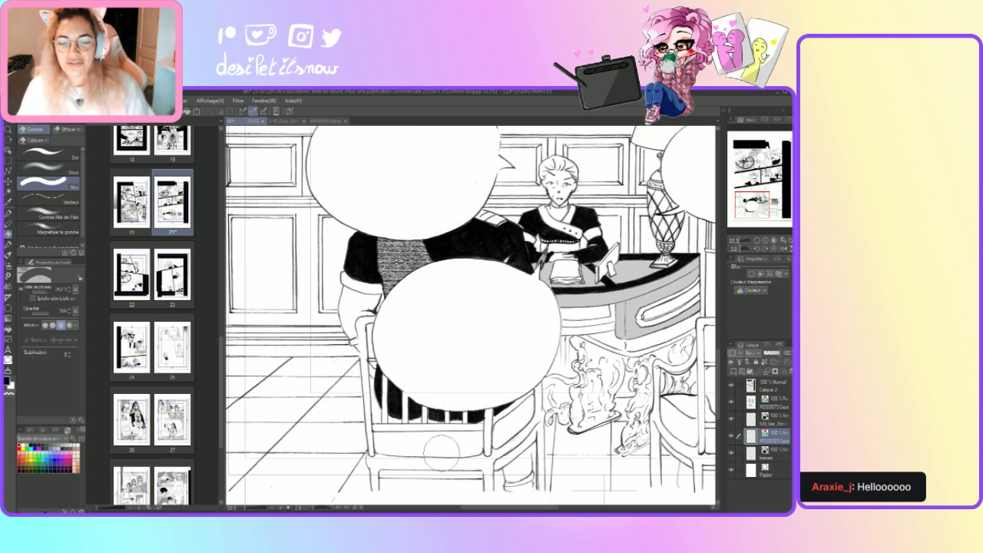
{"action": "left_click_drag", "start_coordinate": [471, 511], "coordinate": [517, 511]}
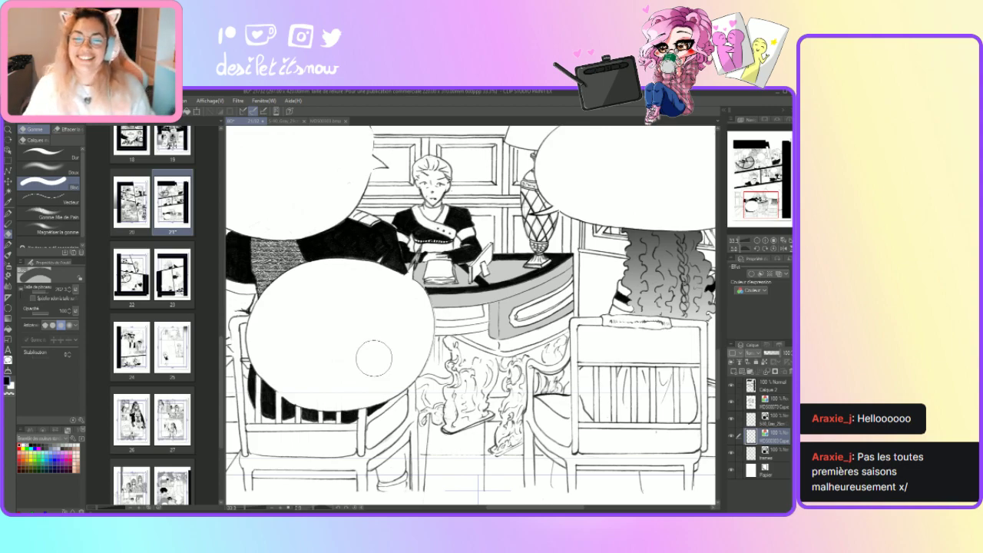
Copy the grey gradient from its own image and paste it into the comic page as a new layer.
{"action": "left_click", "coordinate": [274, 509]}
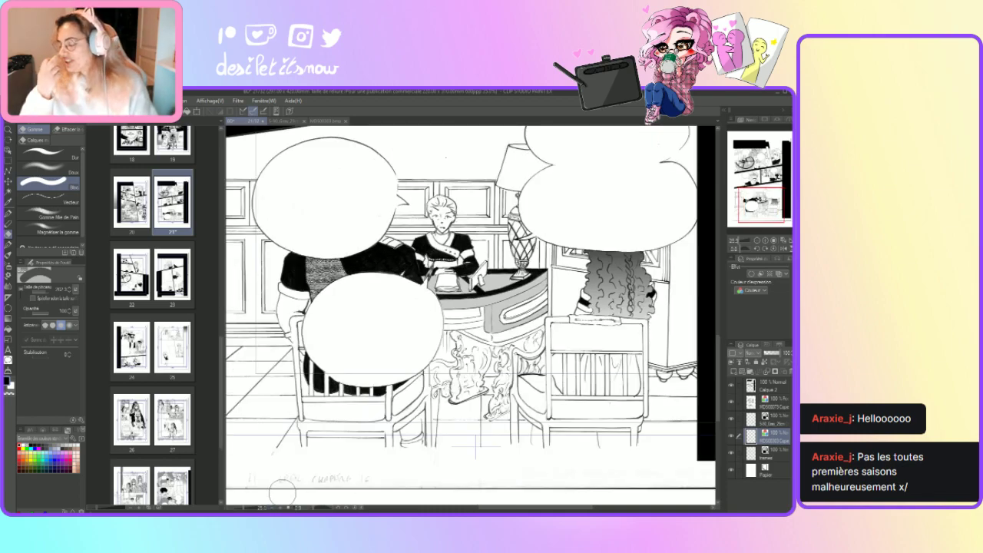
{"action": "left_click_drag", "start_coordinate": [286, 496], "coordinate": [291, 488]}
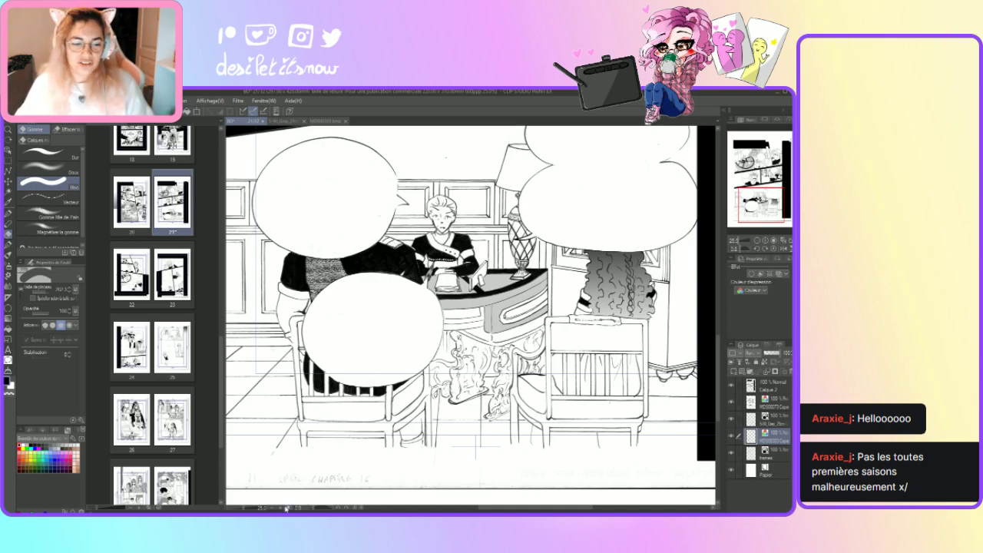
{"action": "key", "text": "ctrl+minus"}
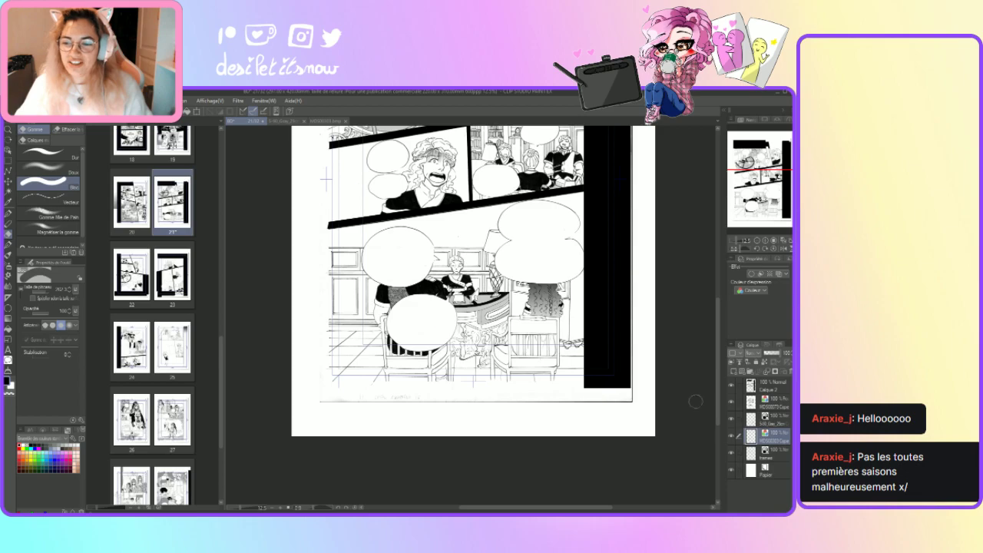
{"action": "left_click_drag", "start_coordinate": [717, 405], "coordinate": [714, 330]}
{"action": "left_click", "coordinate": [329, 120]}
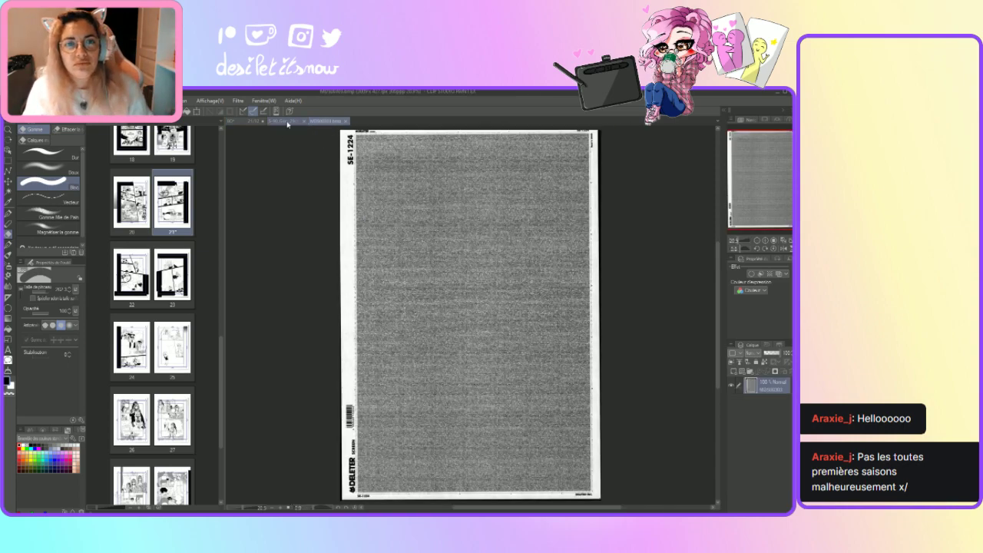
{"action": "left_click", "coordinate": [286, 120]}
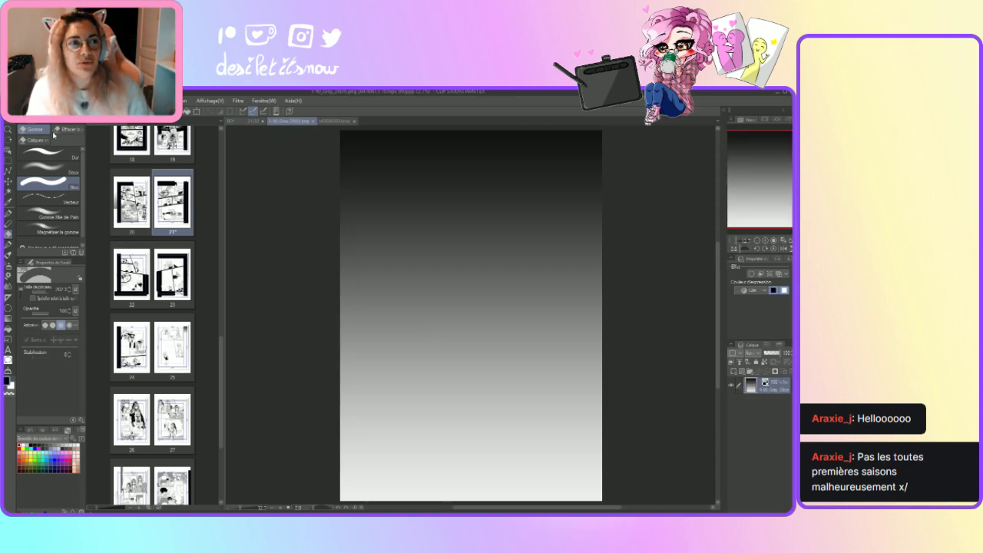
{"action": "left_click", "coordinate": [238, 122]}
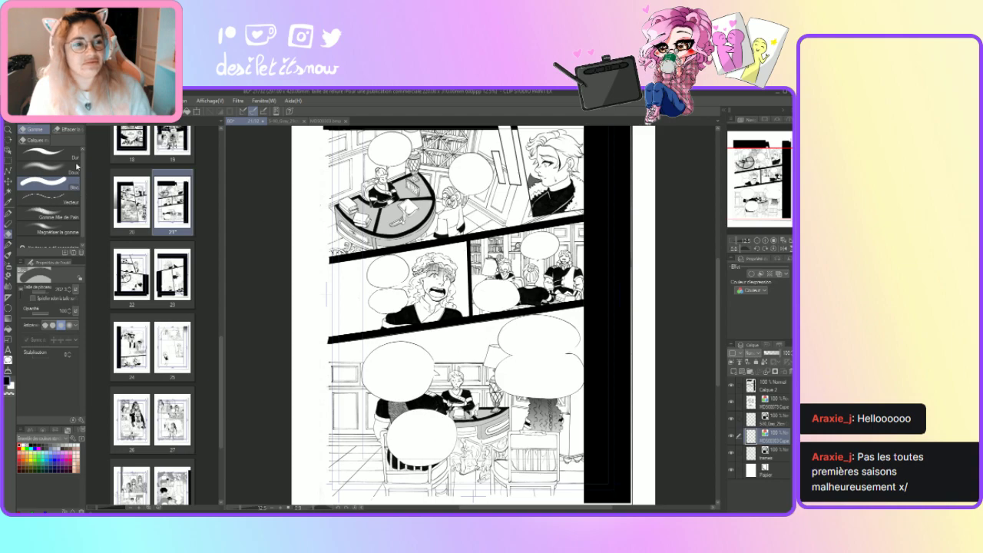
{"action": "key", "text": "ctrl+v"}
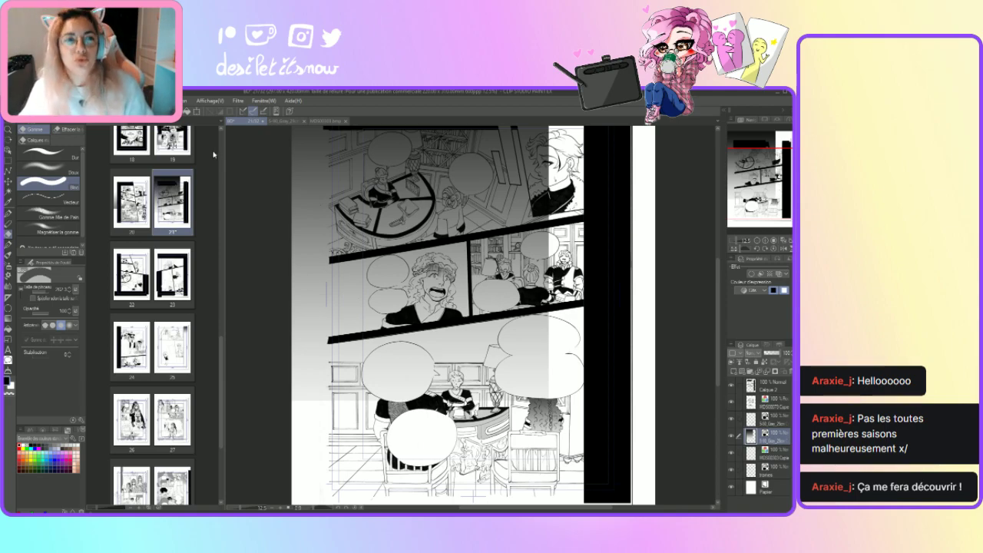
Scale the pasted gradient to about 33% and place it over the shouting curly-haired character in the middle row.
{"action": "left_click", "coordinate": [198, 112]}
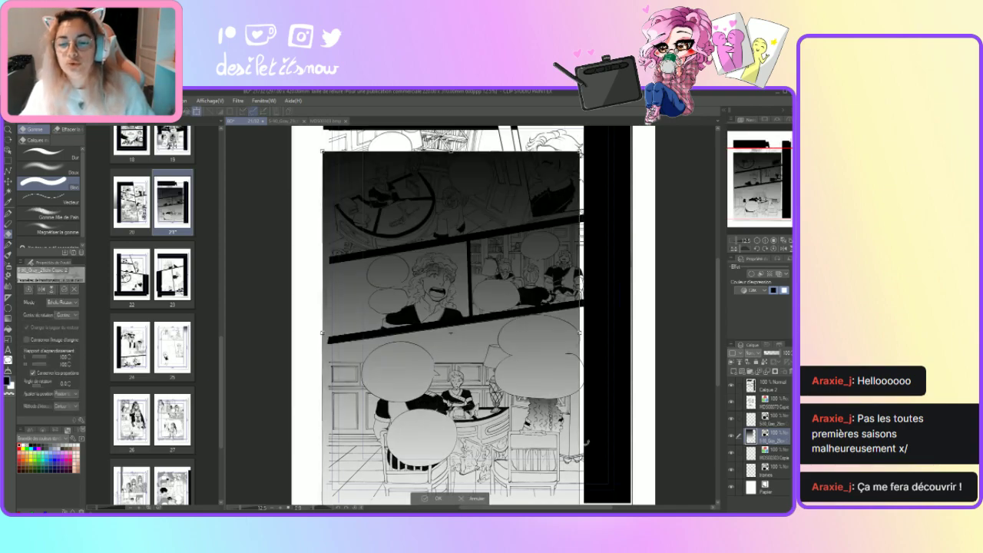
{"action": "scroll", "coordinate": [718, 387], "scroll_direction": "down", "scroll_amount": 3}
{"action": "left_click_drag", "start_coordinate": [453, 450], "coordinate": [457, 301]}
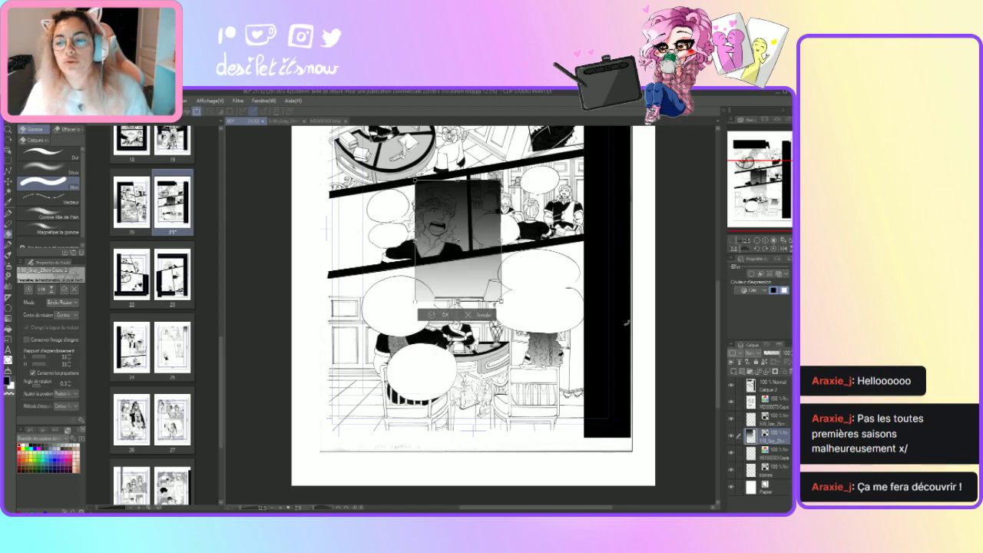
{"action": "scroll", "coordinate": [473, 315], "scroll_direction": "up", "scroll_amount": 3}
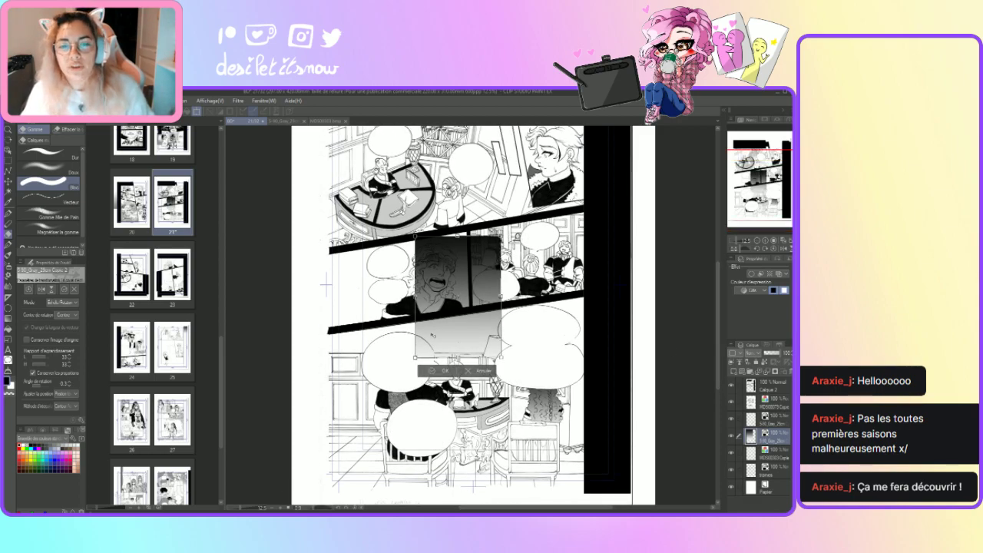
{"action": "mouse_move", "coordinate": [432, 335]}
{"action": "left_mouse_down"}
{"action": "mouse_move", "coordinate": [414, 341]}
{"action": "mouse_move", "coordinate": [422, 343]}
{"action": "left_mouse_up"}
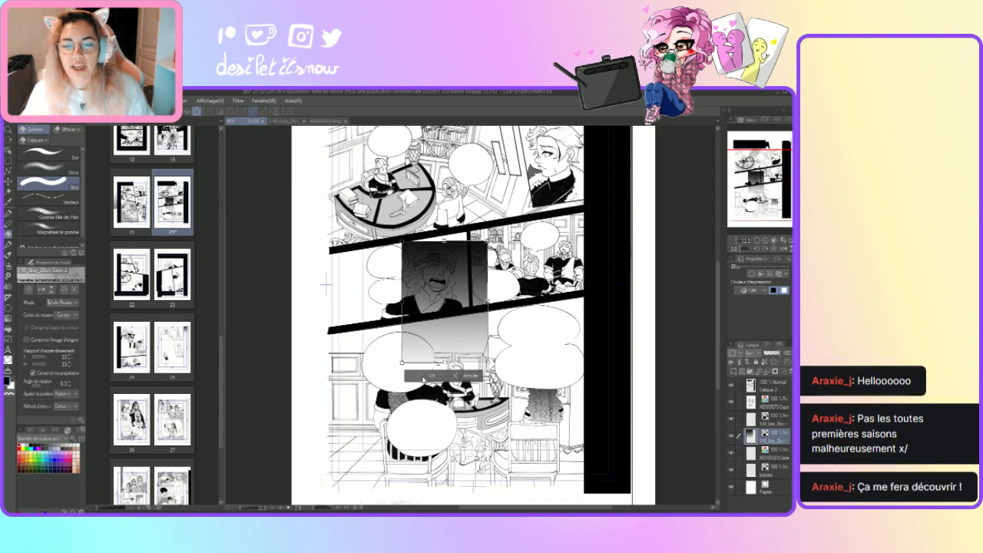
{"action": "left_click", "coordinate": [433, 376]}
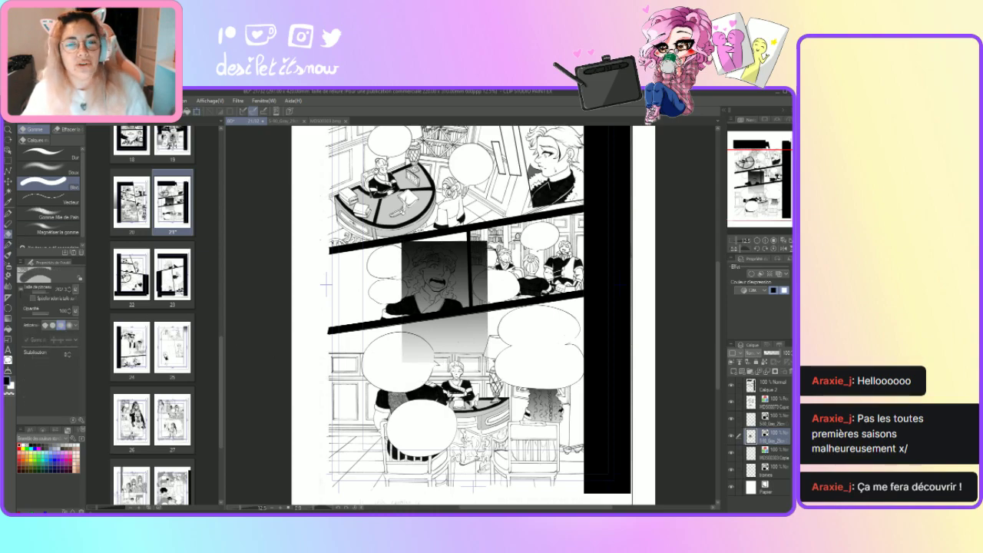
Select the right-hand part of the pasted gradient, move it over the small curly-haired figure in the neighbouring panel and scale it down.
{"action": "left_click", "coordinate": [9, 161]}
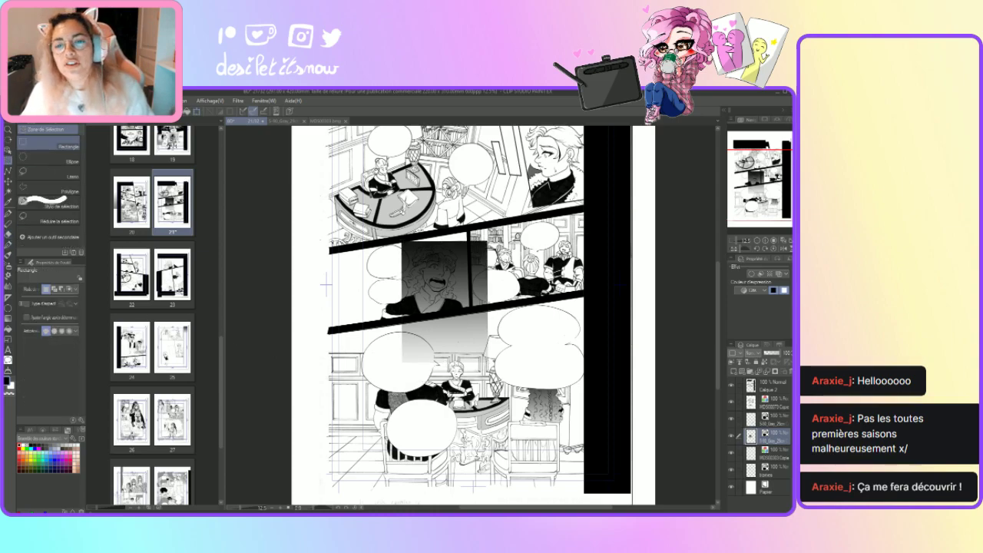
{"action": "left_click_drag", "start_coordinate": [491, 233], "coordinate": [458, 377]}
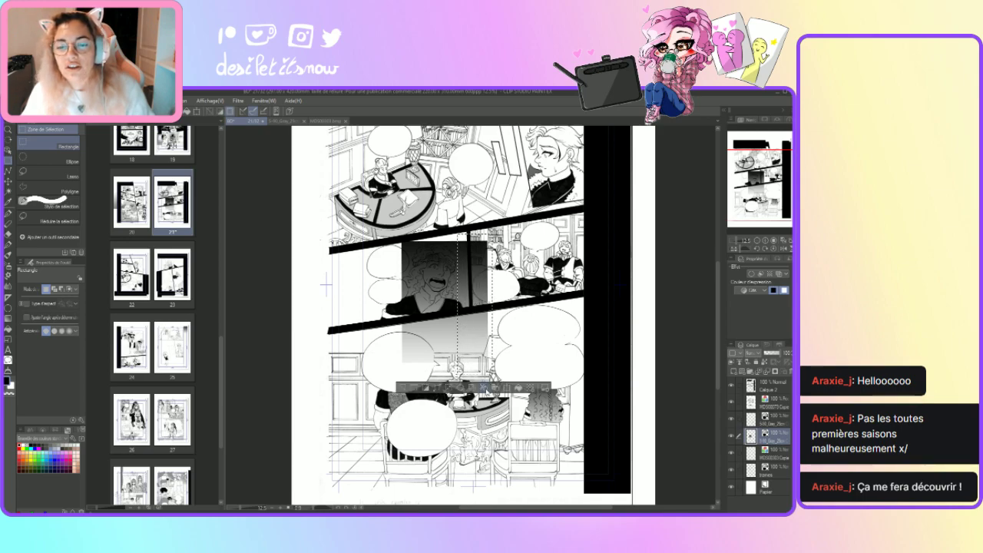
{"action": "left_click", "coordinate": [498, 390]}
{"action": "left_click_drag", "start_coordinate": [465, 338], "coordinate": [498, 339]}
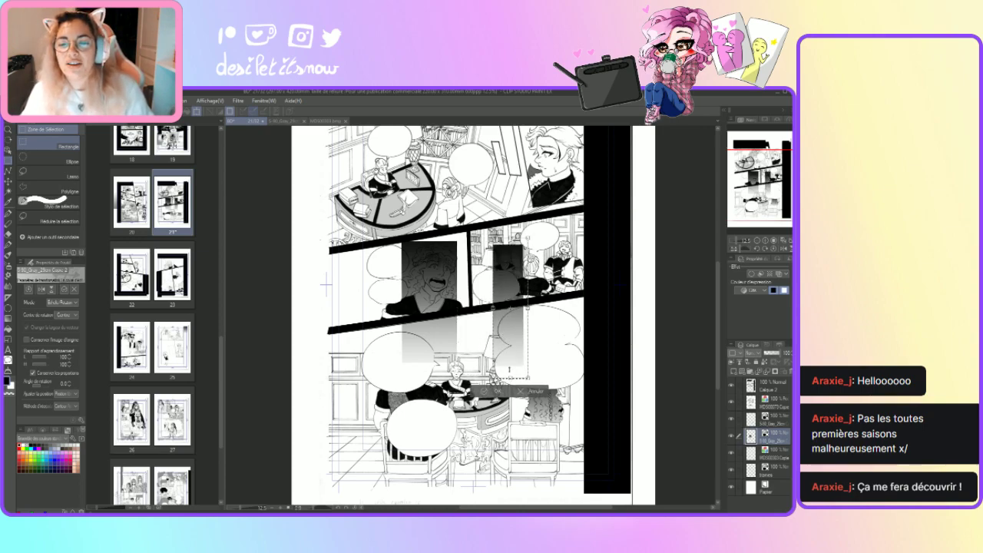
{"action": "left_click_drag", "start_coordinate": [510, 379], "coordinate": [513, 346]}
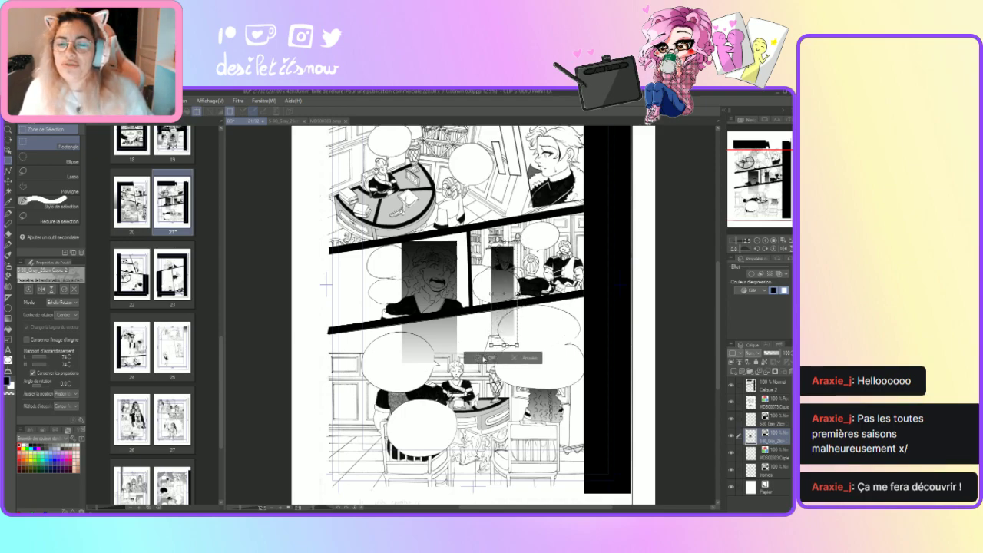
{"action": "left_click", "coordinate": [483, 359]}
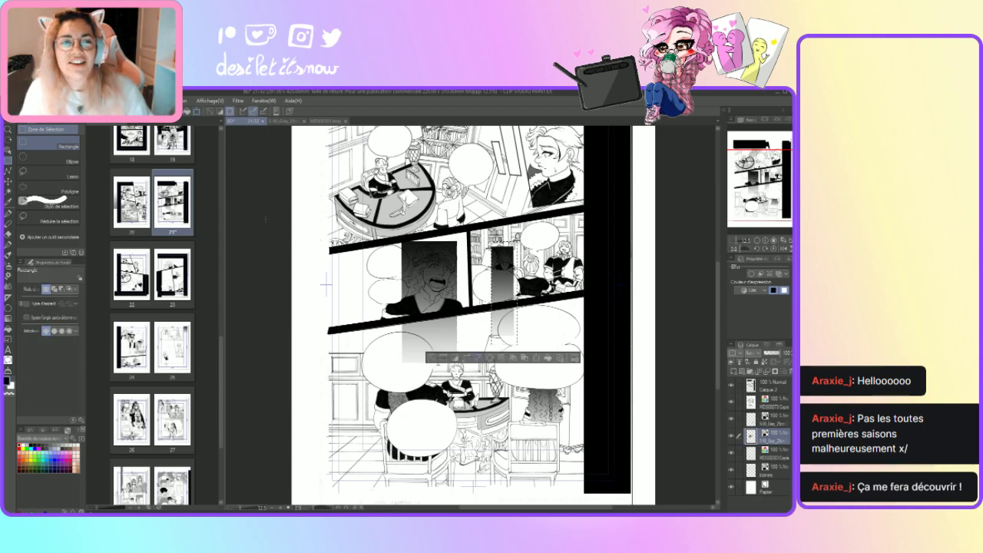
Deselect and roughly erase the excess gradient below and around both curly-haired figures with the Bloc eraser.
{"action": "key", "text": "e"}
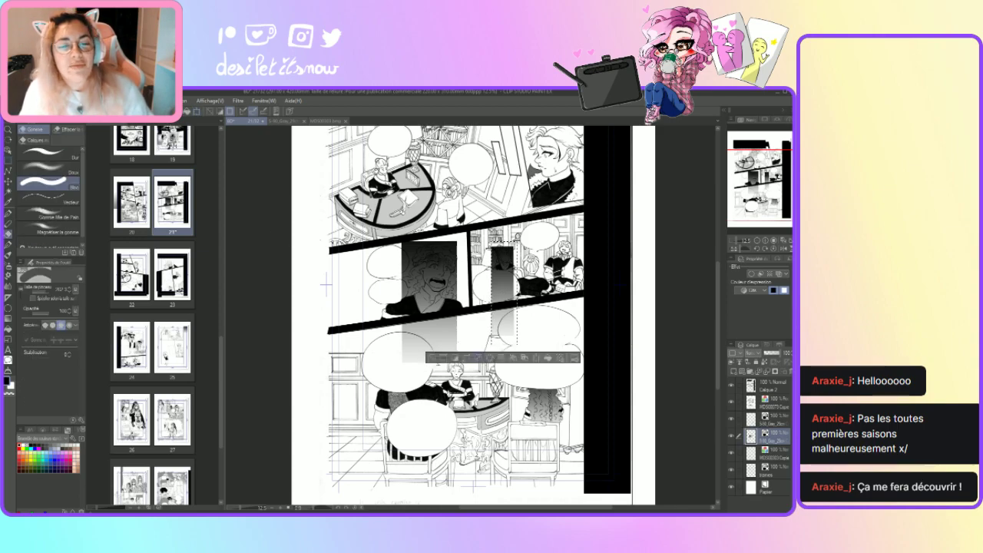
{"action": "key", "text": "ctrl+plus"}
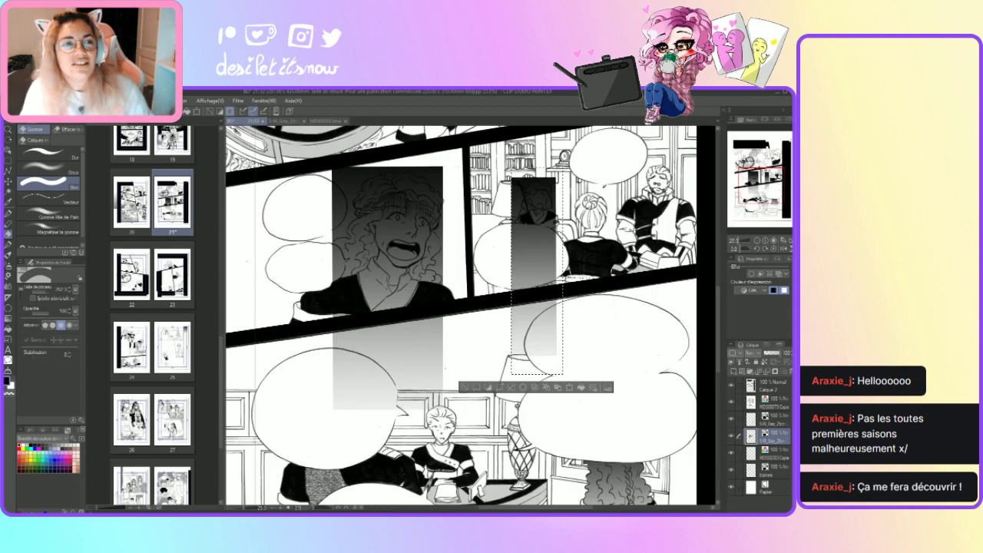
{"action": "key", "text": "ctrl+d"}
{"action": "mouse_move", "coordinate": [410, 407]}
{"action": "left_mouse_down"}
{"action": "mouse_move", "coordinate": [401, 403]}
{"action": "mouse_move", "coordinate": [432, 380]}
{"action": "mouse_move", "coordinate": [369, 392]}
{"action": "mouse_move", "coordinate": [415, 369]}
{"action": "mouse_move", "coordinate": [353, 399]}
{"action": "mouse_move", "coordinate": [434, 338]}
{"action": "mouse_move", "coordinate": [403, 330]}
{"action": "mouse_move", "coordinate": [398, 311]}
{"action": "mouse_move", "coordinate": [342, 357]}
{"action": "mouse_move", "coordinate": [338, 315]}
{"action": "mouse_move", "coordinate": [372, 322]}
{"action": "mouse_move", "coordinate": [395, 300]}
{"action": "mouse_move", "coordinate": [361, 292]}
{"action": "left_mouse_up"}
{"action": "mouse_move", "coordinate": [333, 204]}
{"action": "left_mouse_down"}
{"action": "mouse_move", "coordinate": [326, 192]}
{"action": "mouse_move", "coordinate": [338, 175]}
{"action": "mouse_move", "coordinate": [332, 211]}
{"action": "mouse_move", "coordinate": [342, 172]}
{"action": "left_mouse_up"}
{"action": "mouse_move", "coordinate": [430, 180]}
{"action": "left_mouse_down"}
{"action": "mouse_move", "coordinate": [449, 160]}
{"action": "mouse_move", "coordinate": [446, 173]}
{"action": "left_mouse_up"}
{"action": "mouse_move", "coordinate": [549, 242]}
{"action": "left_mouse_down"}
{"action": "mouse_move", "coordinate": [520, 244]}
{"action": "mouse_move", "coordinate": [539, 237]}
{"action": "mouse_move", "coordinate": [514, 248]}
{"action": "mouse_move", "coordinate": [533, 241]}
{"action": "mouse_move", "coordinate": [547, 271]}
{"action": "mouse_move", "coordinate": [539, 363]}
{"action": "mouse_move", "coordinate": [514, 347]}
{"action": "left_mouse_up"}
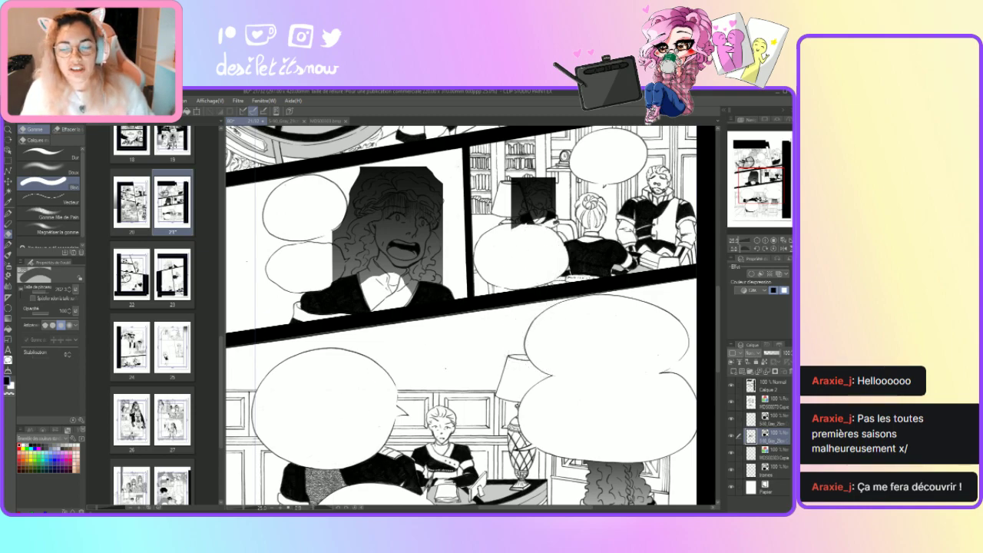
Lower the gradient layer's opacity to about 51% and erase the gradient around the shouting character's hair and on the face and neck with the Dur eraser.
{"action": "left_click", "coordinate": [772, 354]}
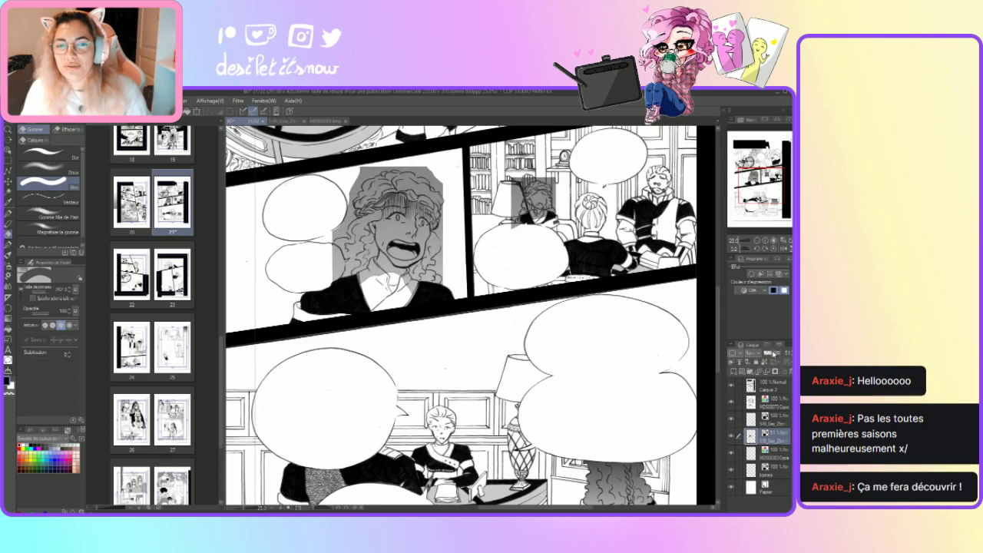
{"action": "left_click", "coordinate": [281, 508]}
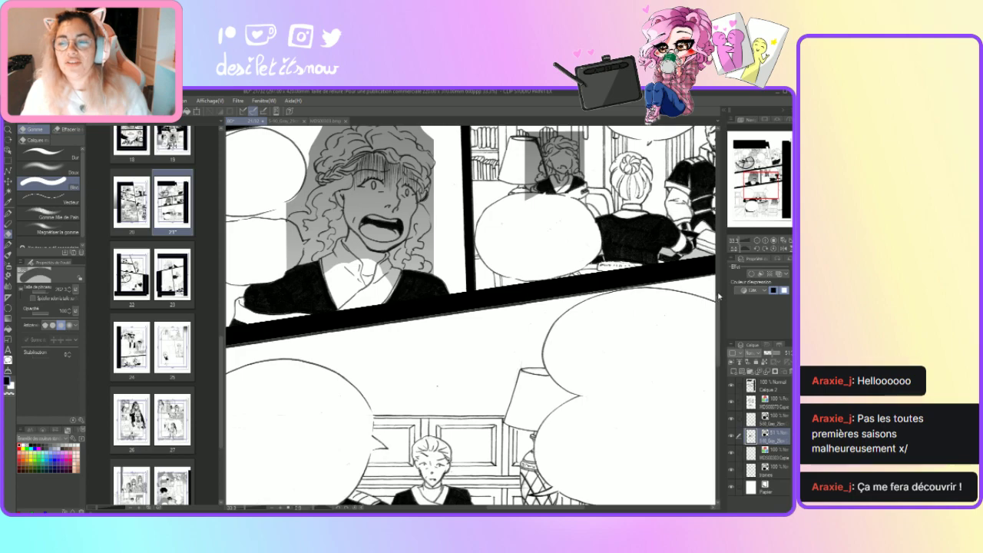
{"action": "scroll", "coordinate": [675, 307], "scroll_direction": "up", "scroll_amount": 3}
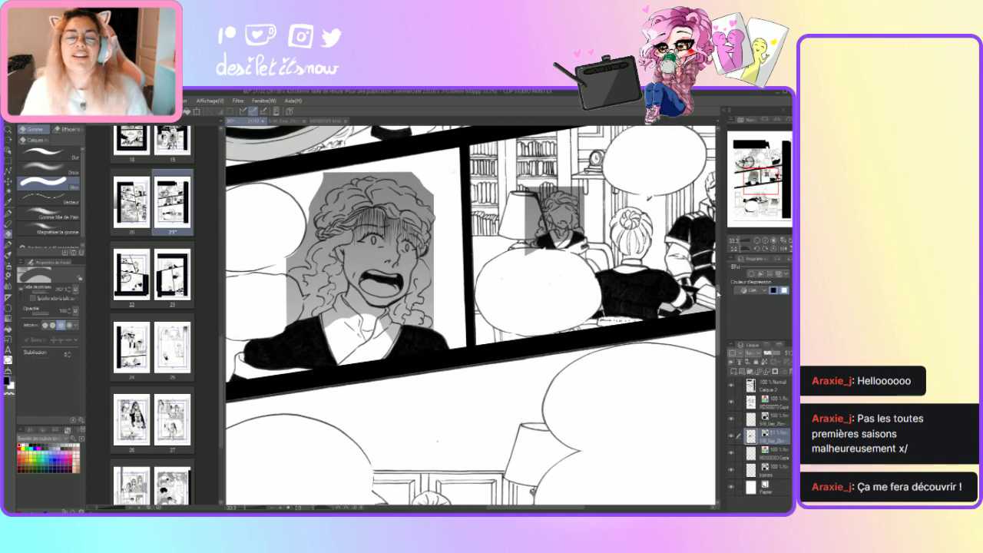
{"action": "left_click", "coordinate": [46, 153]}
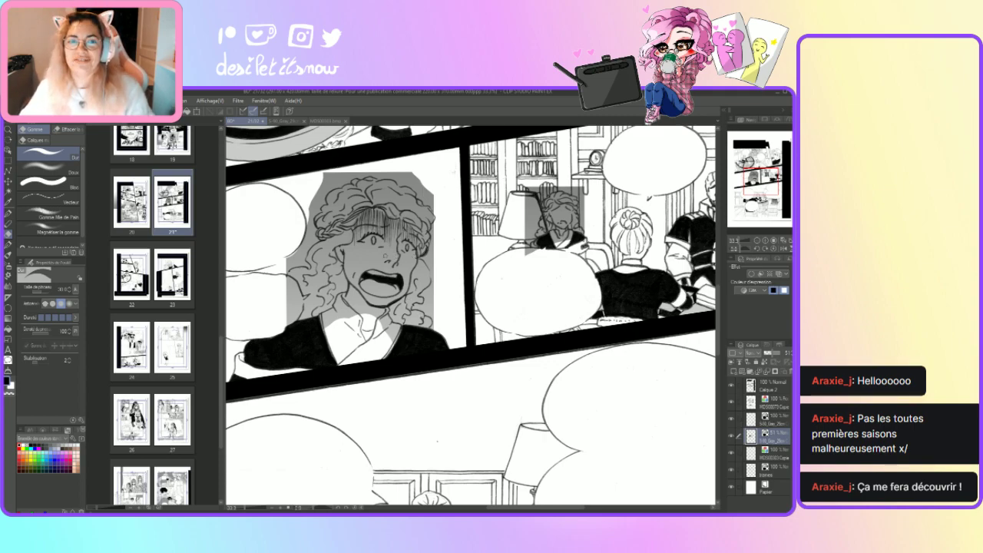
{"action": "left_click_drag", "start_coordinate": [328, 182], "coordinate": [315, 202]}
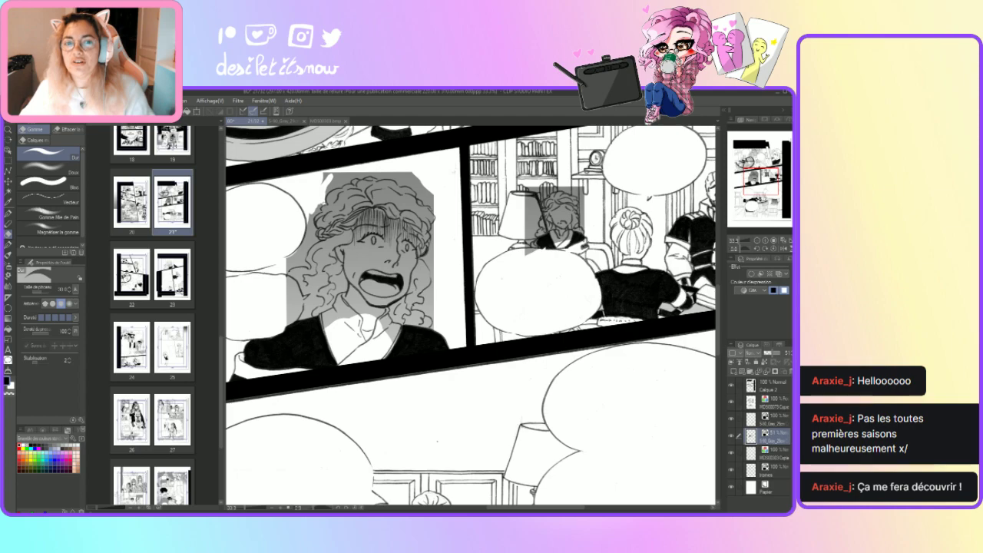
{"action": "left_click_drag", "start_coordinate": [318, 206], "coordinate": [311, 229]}
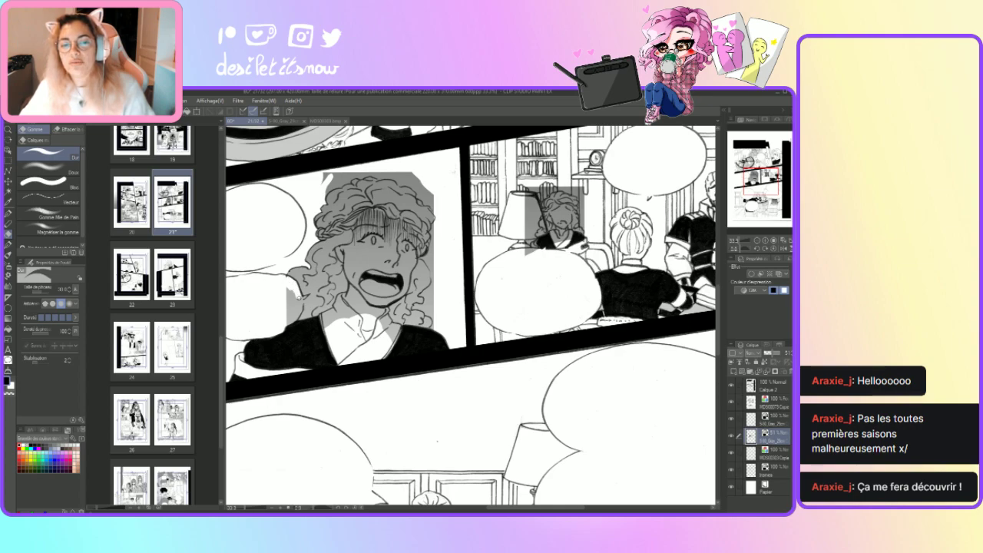
{"action": "mouse_move", "coordinate": [300, 295]}
{"action": "left_mouse_down"}
{"action": "mouse_move", "coordinate": [290, 321]}
{"action": "mouse_move", "coordinate": [289, 292]}
{"action": "mouse_move", "coordinate": [294, 322]}
{"action": "mouse_move", "coordinate": [332, 318]}
{"action": "mouse_move", "coordinate": [342, 295]}
{"action": "mouse_move", "coordinate": [343, 322]}
{"action": "mouse_move", "coordinate": [353, 271]}
{"action": "mouse_move", "coordinate": [347, 281]}
{"action": "mouse_move", "coordinate": [339, 248]}
{"action": "mouse_move", "coordinate": [350, 253]}
{"action": "mouse_move", "coordinate": [358, 215]}
{"action": "mouse_move", "coordinate": [368, 209]}
{"action": "mouse_move", "coordinate": [387, 226]}
{"action": "mouse_move", "coordinate": [396, 221]}
{"action": "mouse_move", "coordinate": [415, 240]}
{"action": "mouse_move", "coordinate": [406, 289]}
{"action": "mouse_move", "coordinate": [407, 280]}
{"action": "mouse_move", "coordinate": [381, 298]}
{"action": "mouse_move", "coordinate": [394, 298]}
{"action": "mouse_move", "coordinate": [384, 315]}
{"action": "mouse_move", "coordinate": [397, 346]}
{"action": "mouse_move", "coordinate": [374, 311]}
{"action": "mouse_move", "coordinate": [389, 328]}
{"action": "mouse_move", "coordinate": [380, 292]}
{"action": "mouse_move", "coordinate": [364, 315]}
{"action": "mouse_move", "coordinate": [357, 280]}
{"action": "mouse_move", "coordinate": [352, 318]}
{"action": "mouse_move", "coordinate": [367, 268]}
{"action": "mouse_move", "coordinate": [384, 266]}
{"action": "mouse_move", "coordinate": [388, 285]}
{"action": "mouse_move", "coordinate": [391, 268]}
{"action": "mouse_move", "coordinate": [389, 291]}
{"action": "mouse_move", "coordinate": [409, 261]}
{"action": "mouse_move", "coordinate": [400, 289]}
{"action": "mouse_move", "coordinate": [406, 235]}
{"action": "mouse_move", "coordinate": [393, 261]}
{"action": "mouse_move", "coordinate": [389, 248]}
{"action": "mouse_move", "coordinate": [363, 268]}
{"action": "mouse_move", "coordinate": [353, 253]}
{"action": "mouse_move", "coordinate": [350, 266]}
{"action": "mouse_move", "coordinate": [370, 233]}
{"action": "mouse_move", "coordinate": [366, 253]}
{"action": "mouse_move", "coordinate": [364, 218]}
{"action": "mouse_move", "coordinate": [361, 235]}
{"action": "mouse_move", "coordinate": [393, 231]}
{"action": "left_mouse_up"}
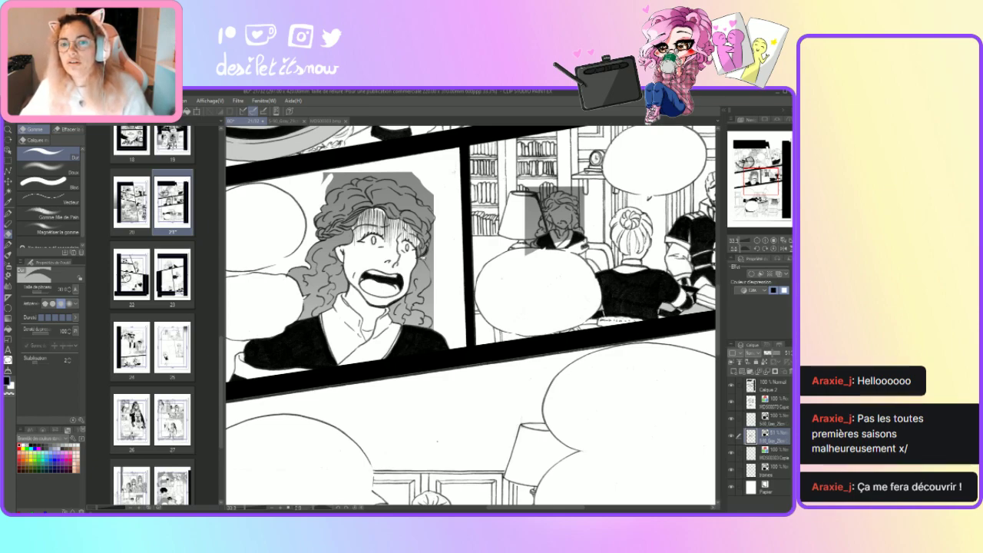
{"action": "left_click_drag", "start_coordinate": [421, 256], "coordinate": [430, 267]}
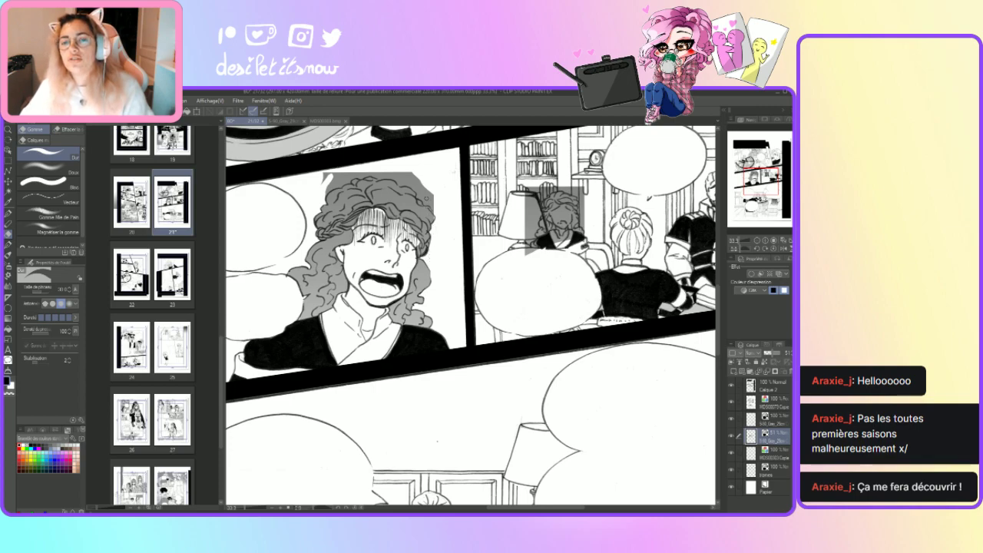
{"action": "mouse_move", "coordinate": [431, 201]}
{"action": "left_mouse_down"}
{"action": "mouse_move", "coordinate": [419, 178]}
{"action": "mouse_move", "coordinate": [418, 192]}
{"action": "left_mouse_up"}
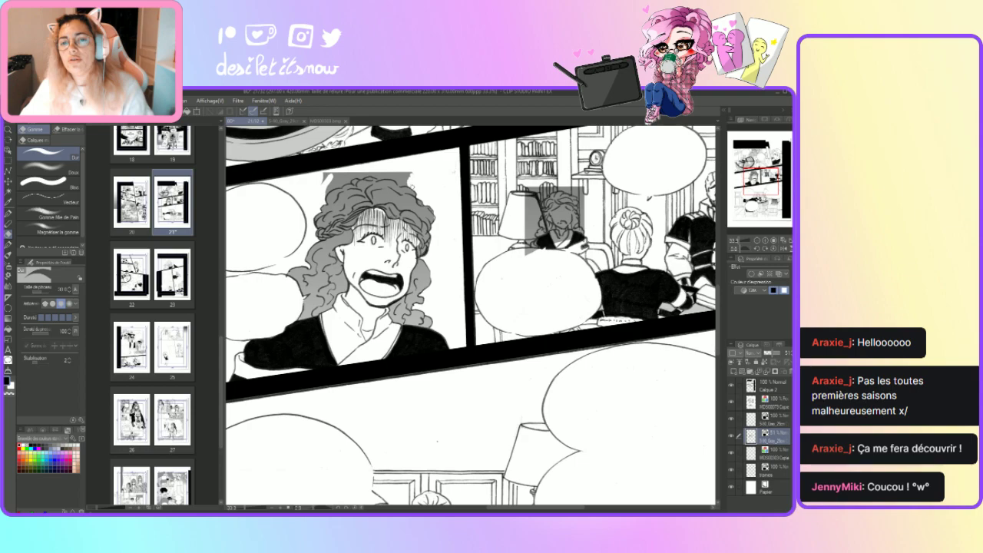
{"action": "left_click_drag", "start_coordinate": [404, 183], "coordinate": [406, 172]}
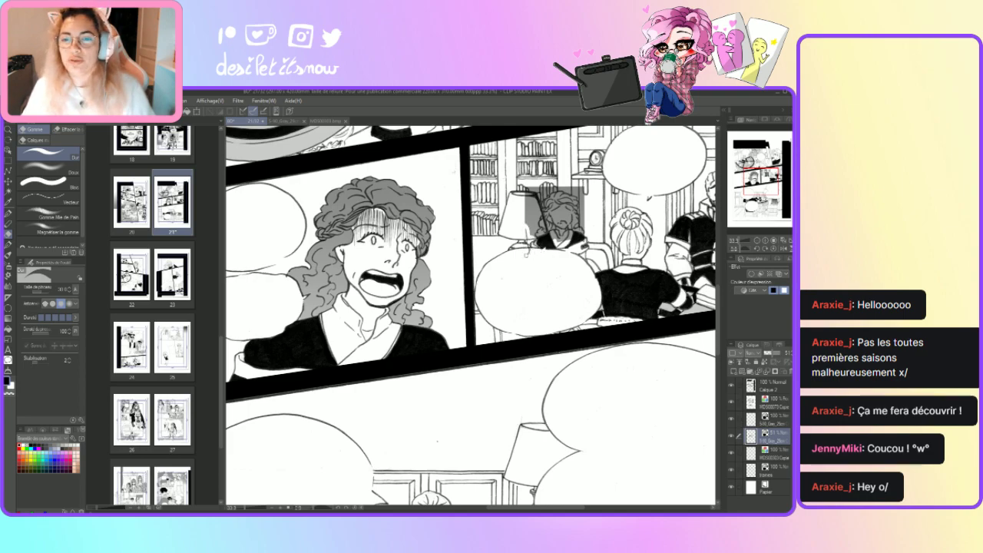
Erase the gradient from the lamp, background, face and clothing around the small curly-haired figure, leaving it only on the hair.
{"action": "left_click_drag", "start_coordinate": [526, 232], "coordinate": [536, 221]}
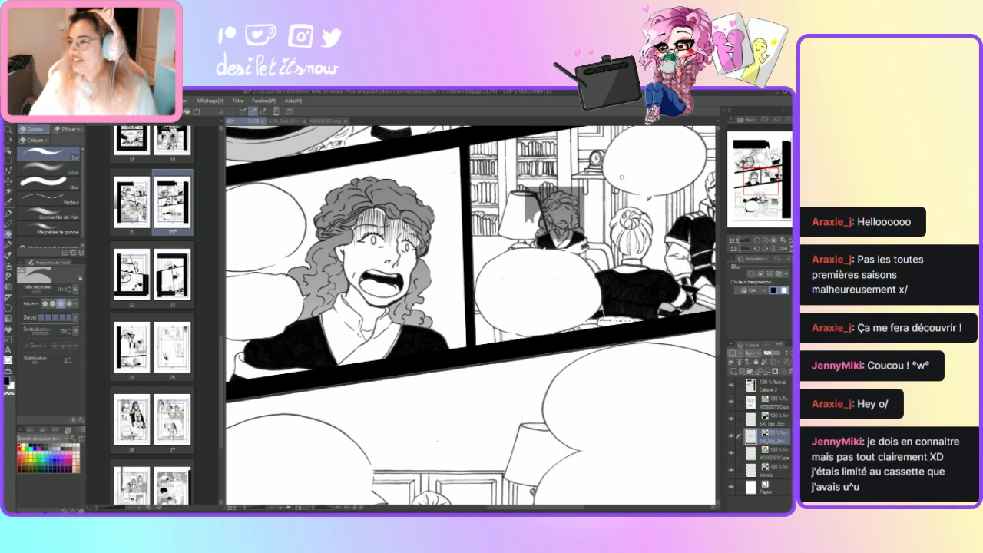
{"action": "mouse_move", "coordinate": [533, 214]}
{"action": "left_mouse_down"}
{"action": "mouse_move", "coordinate": [528, 203]}
{"action": "mouse_move", "coordinate": [537, 209]}
{"action": "left_mouse_up"}
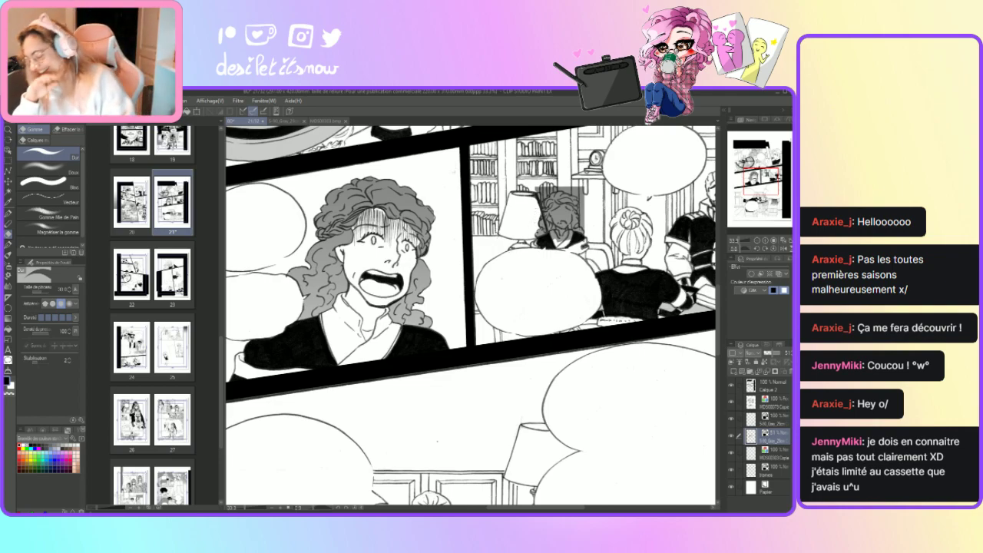
{"action": "mouse_move", "coordinate": [534, 194]}
{"action": "left_mouse_down"}
{"action": "mouse_move", "coordinate": [557, 187]}
{"action": "mouse_move", "coordinate": [582, 195]}
{"action": "mouse_move", "coordinate": [568, 187]}
{"action": "mouse_move", "coordinate": [593, 186]}
{"action": "mouse_move", "coordinate": [598, 217]}
{"action": "mouse_move", "coordinate": [579, 198]}
{"action": "mouse_move", "coordinate": [585, 229]}
{"action": "mouse_move", "coordinate": [584, 213]}
{"action": "left_mouse_up"}
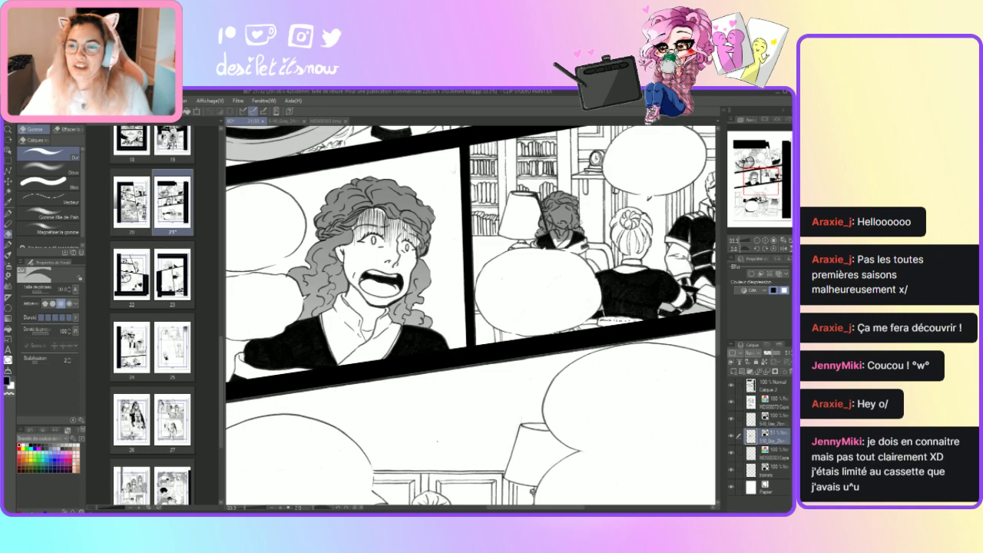
{"action": "left_click_drag", "start_coordinate": [581, 232], "coordinate": [585, 244]}
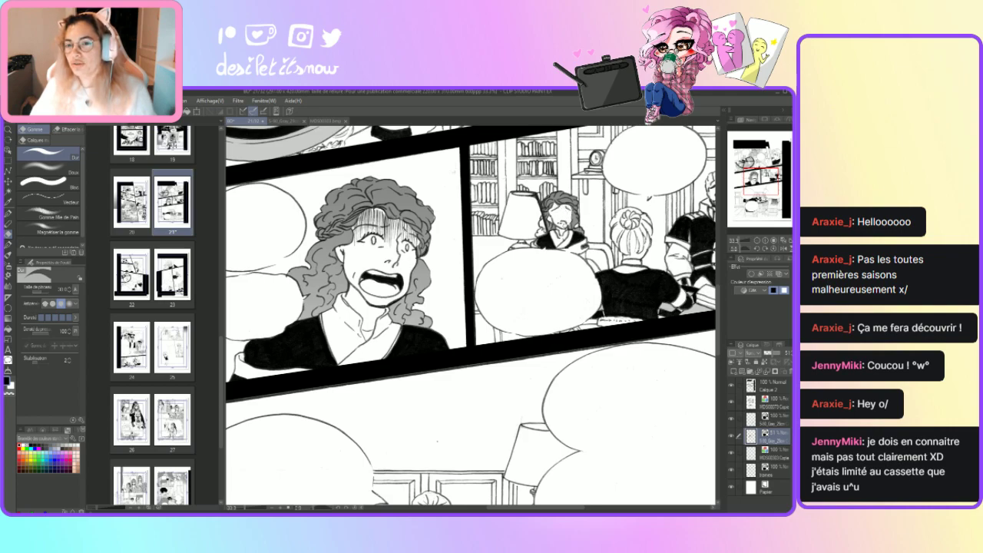
Select the hair gradient layer and set its opacity to 100%.
{"action": "left_click", "coordinate": [766, 403]}
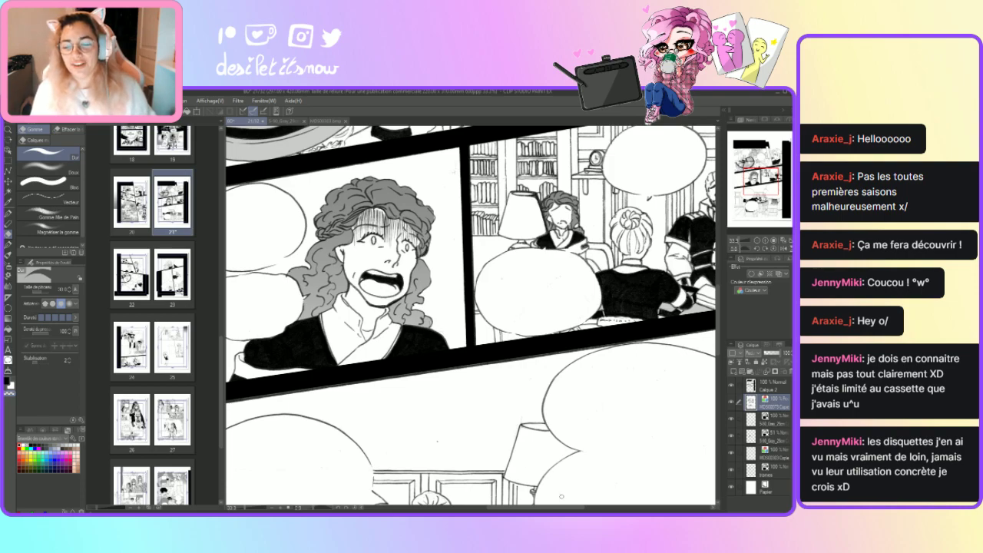
{"action": "left_click_drag", "start_coordinate": [470, 314], "coordinate": [513, 328]}
{"action": "left_click", "coordinate": [778, 421]}
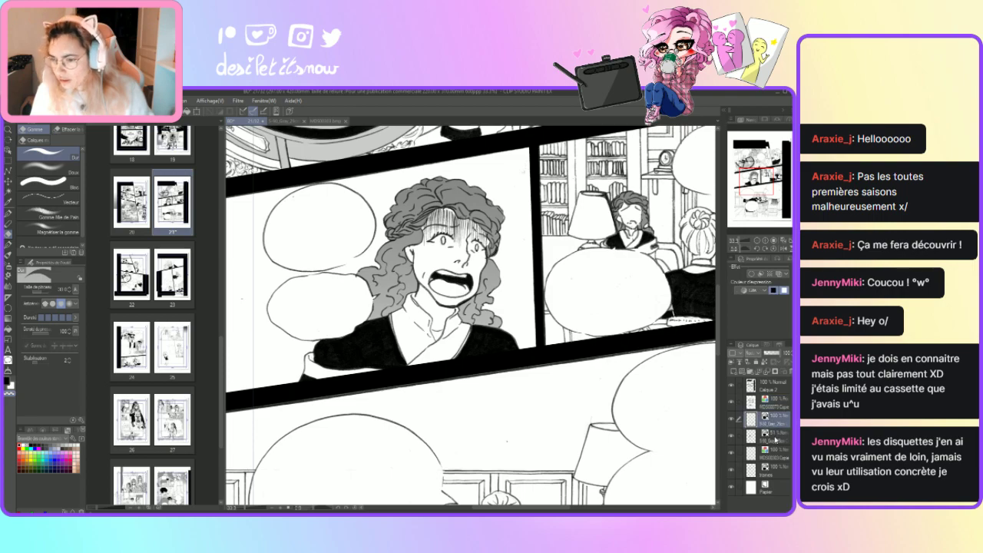
{"action": "left_click", "coordinate": [776, 433]}
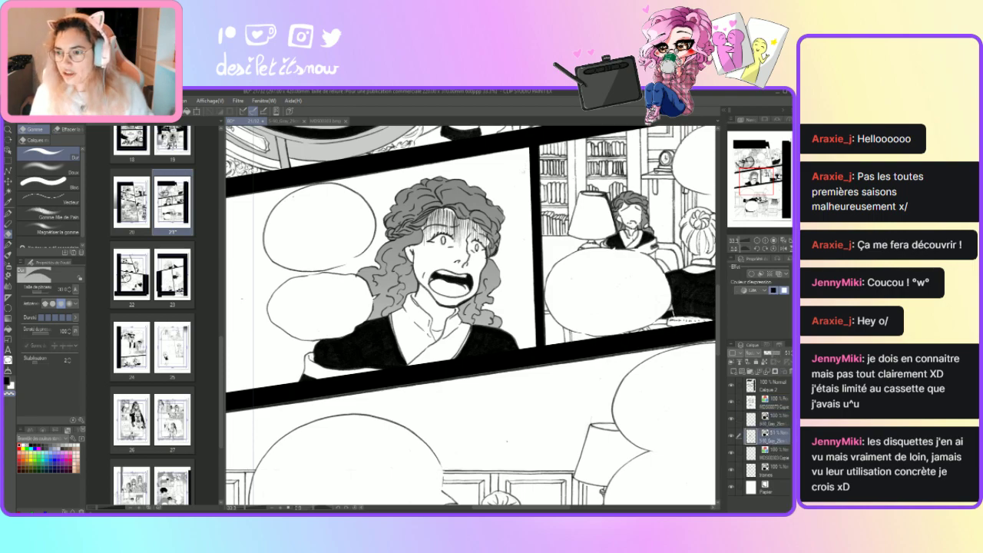
{"action": "left_click", "coordinate": [786, 364]}
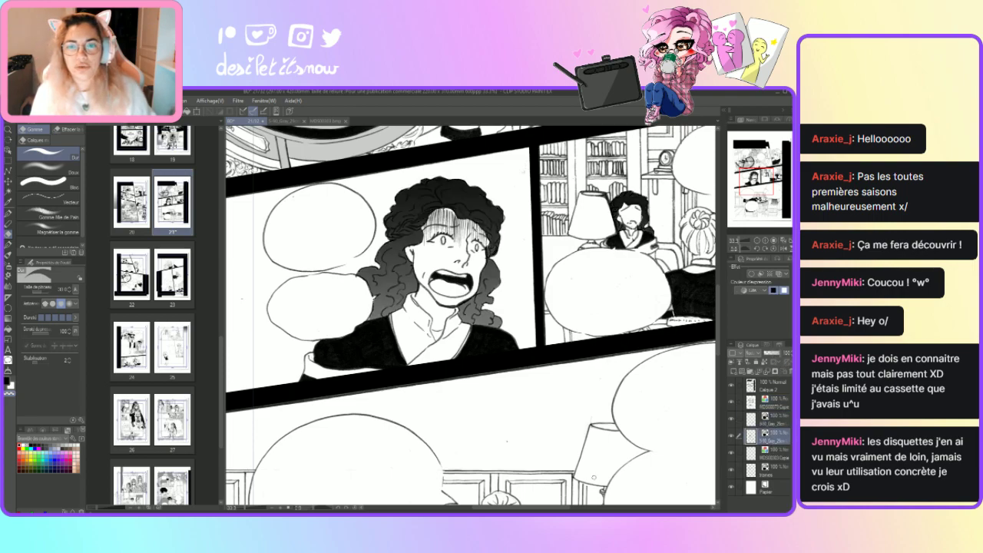
{"action": "left_click_drag", "start_coordinate": [571, 512], "coordinate": [582, 512]}
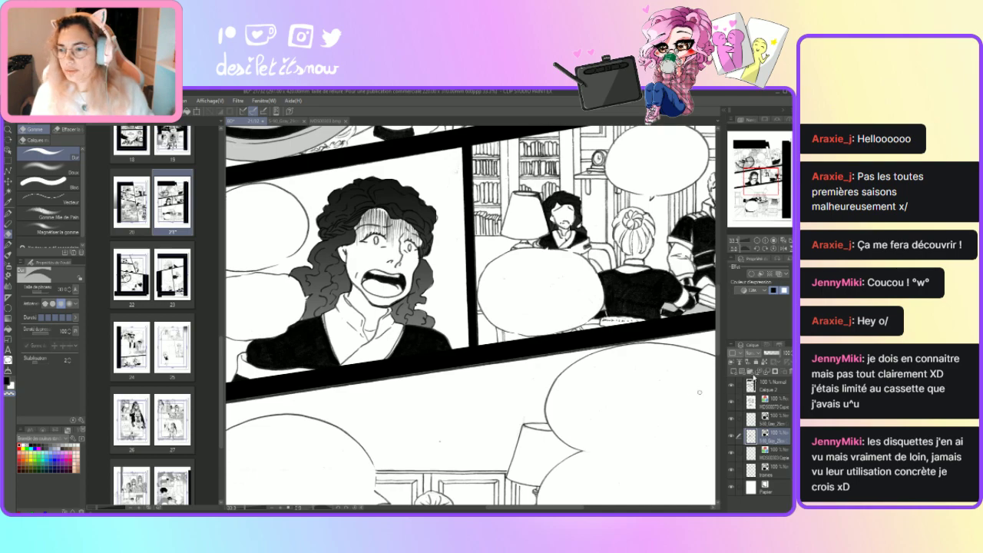
Try the hair gradient layer at about 55% opacity, and set it back to 100%.
{"action": "left_click_drag", "start_coordinate": [775, 354], "coordinate": [768, 355]}
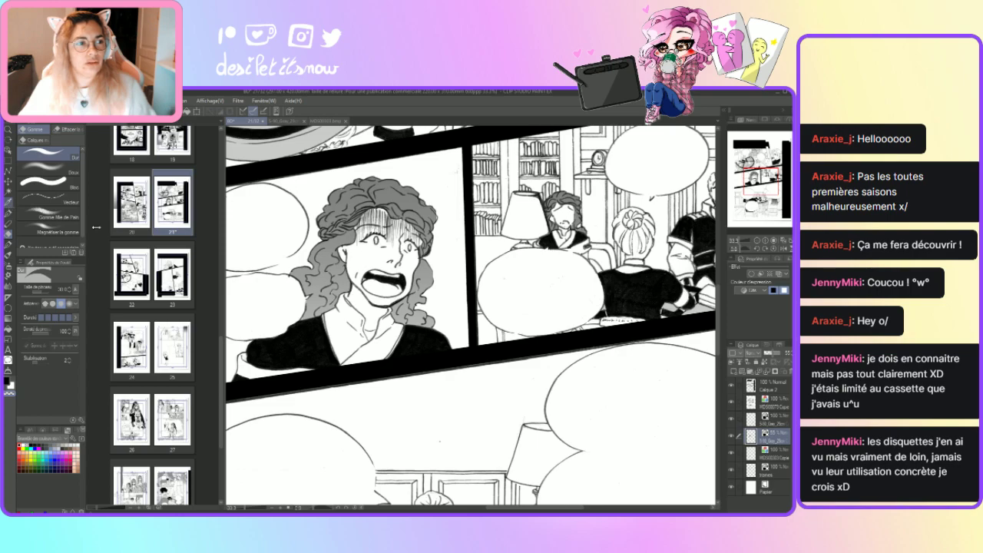
{"action": "left_click", "coordinate": [9, 203]}
{"action": "key", "text": "x"}
{"action": "key", "text": "p"}
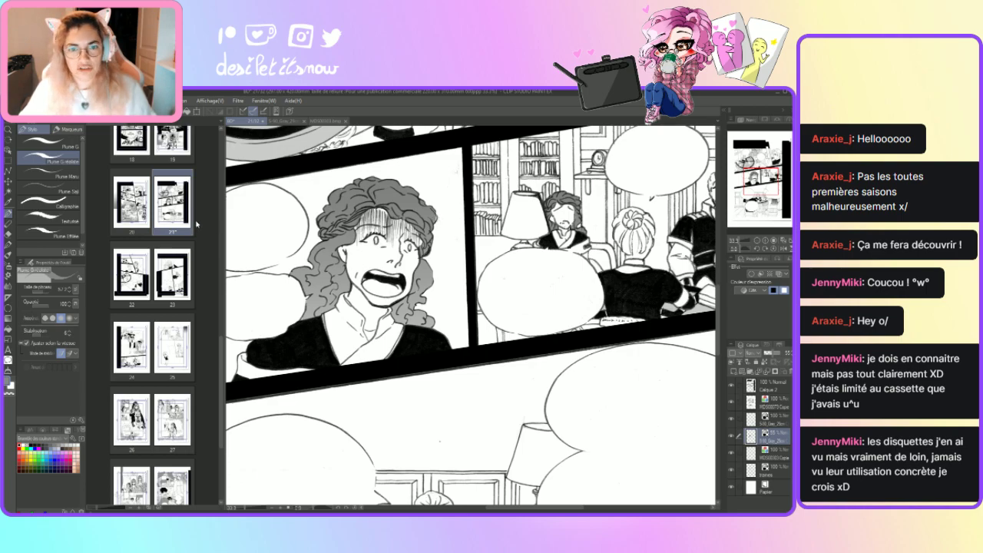
{"action": "left_click", "coordinate": [786, 353]}
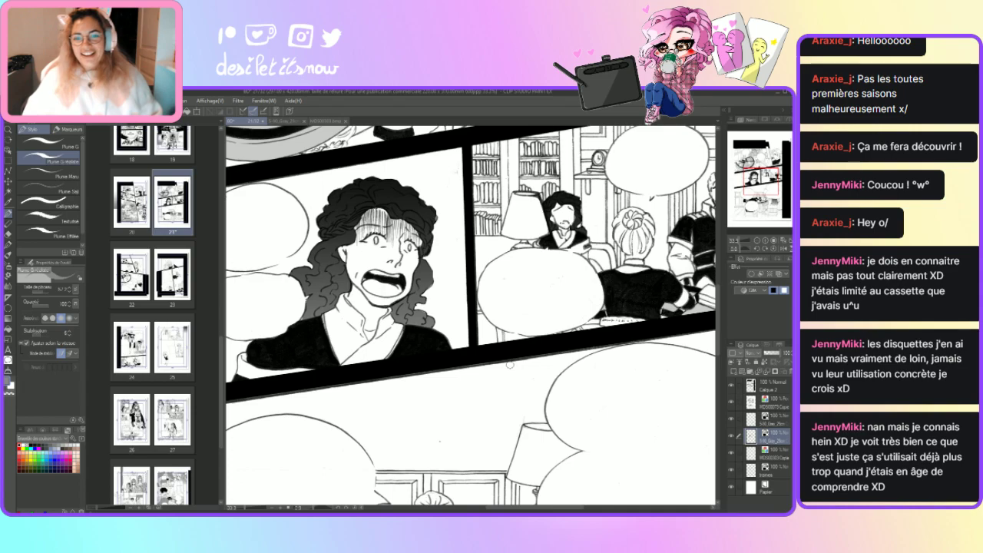
{"action": "left_click", "coordinate": [8, 201]}
{"action": "left_click", "coordinate": [8, 214]}
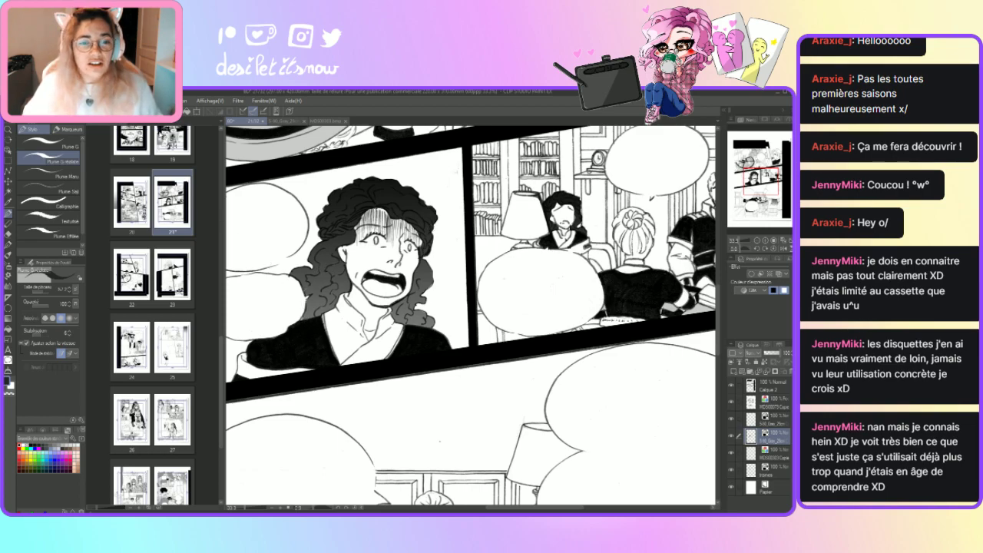
{"action": "key", "text": "i"}
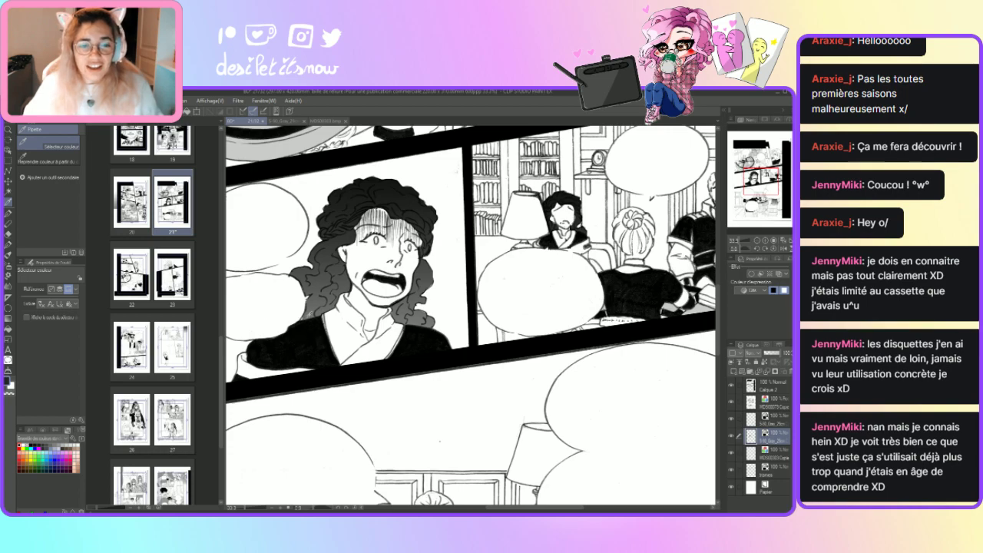
{"action": "key", "text": "p"}
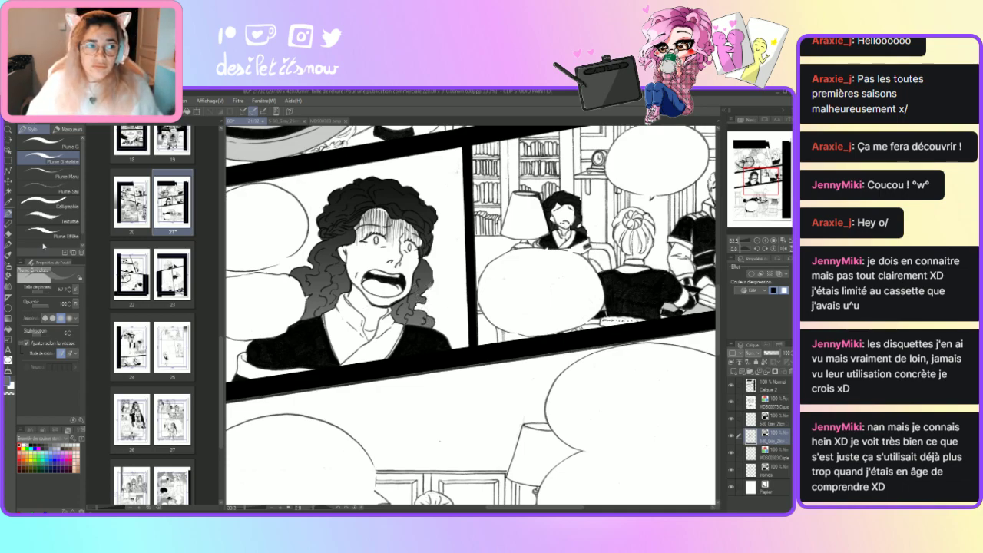
{"action": "left_click", "coordinate": [9, 202]}
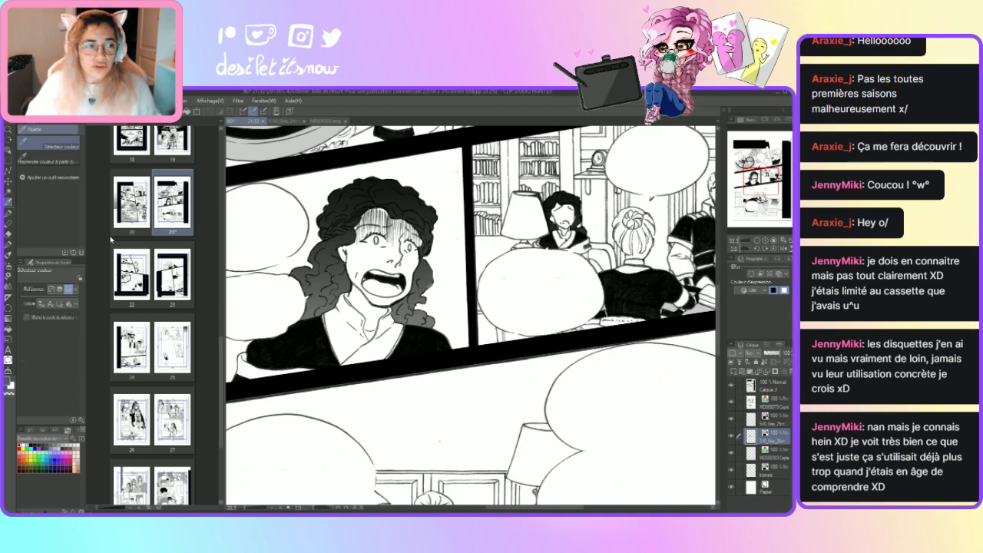
{"action": "left_click", "coordinate": [8, 213]}
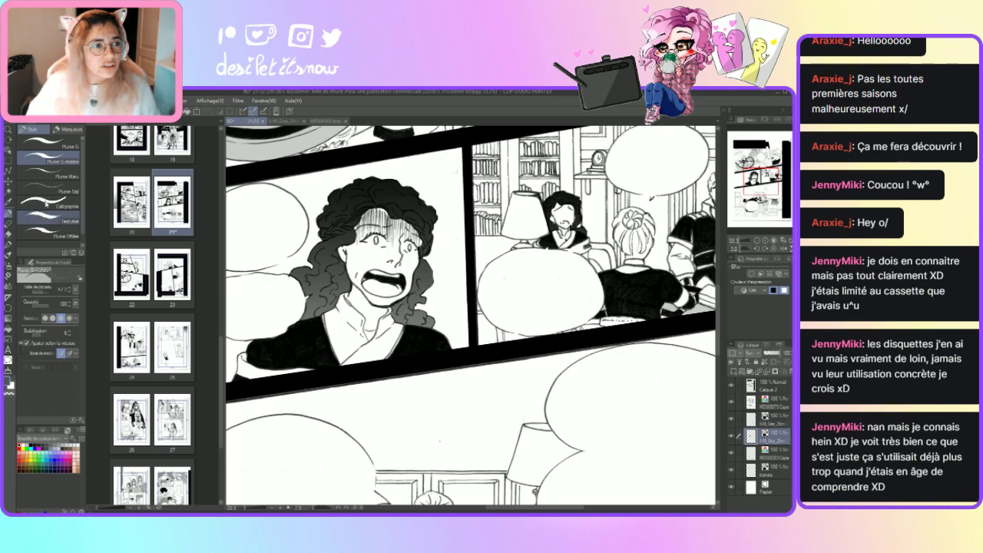
{"action": "left_click", "coordinate": [9, 202]}
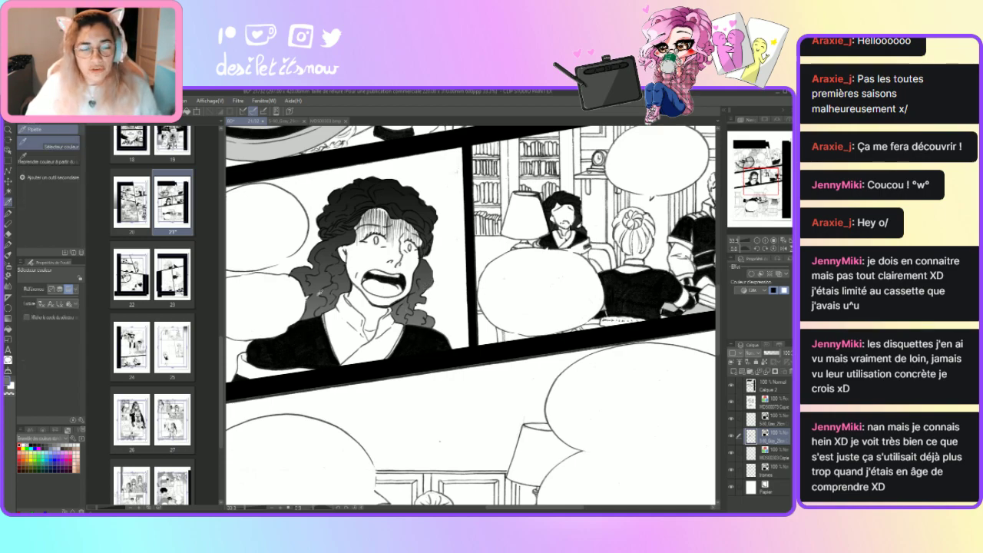
{"action": "left_click", "coordinate": [9, 214]}
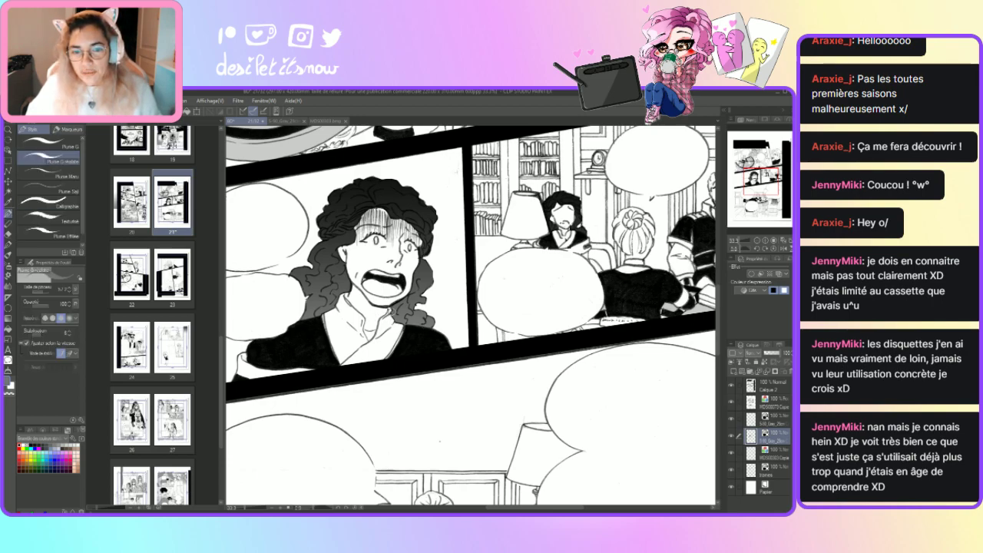
{"action": "key", "text": "i"}
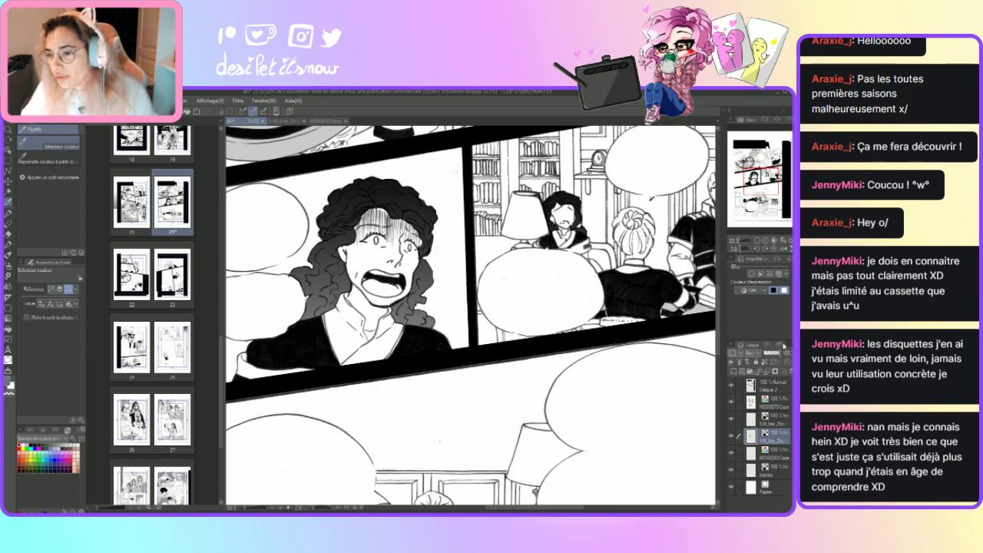
Lower the hair gradient layer's opacity to about 55% and merge it with the neighbouring gradient layer.
{"action": "left_click_drag", "start_coordinate": [777, 354], "coordinate": [771, 355]}
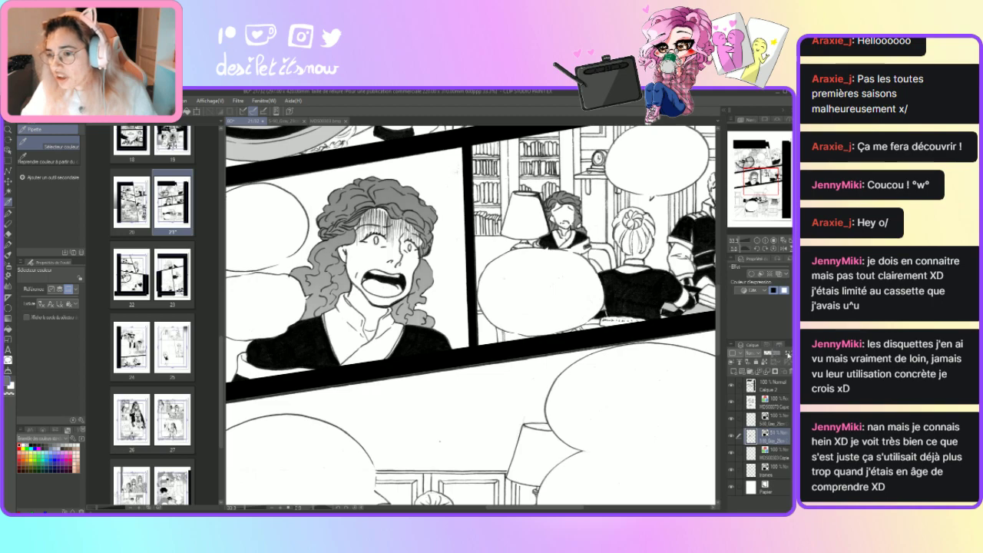
{"action": "left_click_drag", "start_coordinate": [771, 354], "coordinate": [777, 354]}
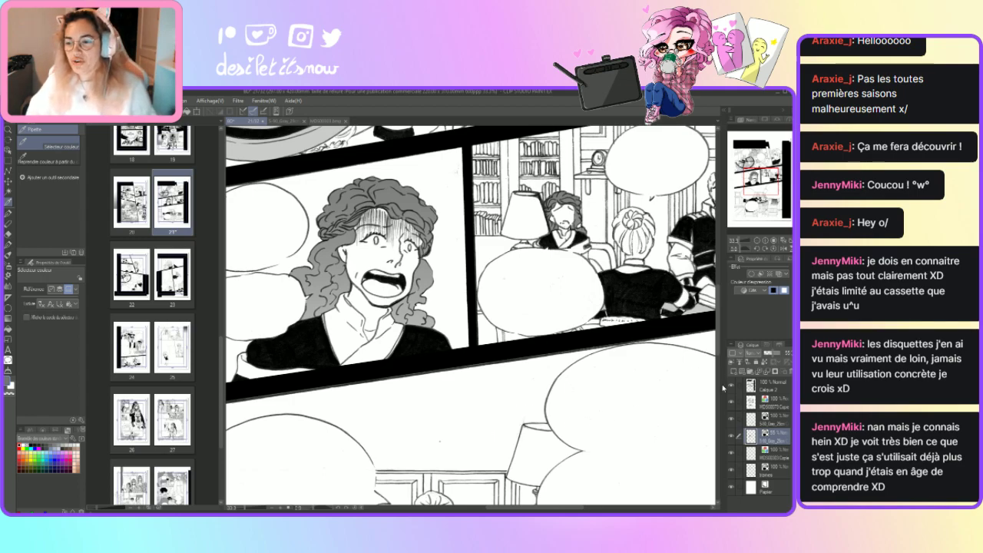
{"action": "left_click", "coordinate": [775, 419]}
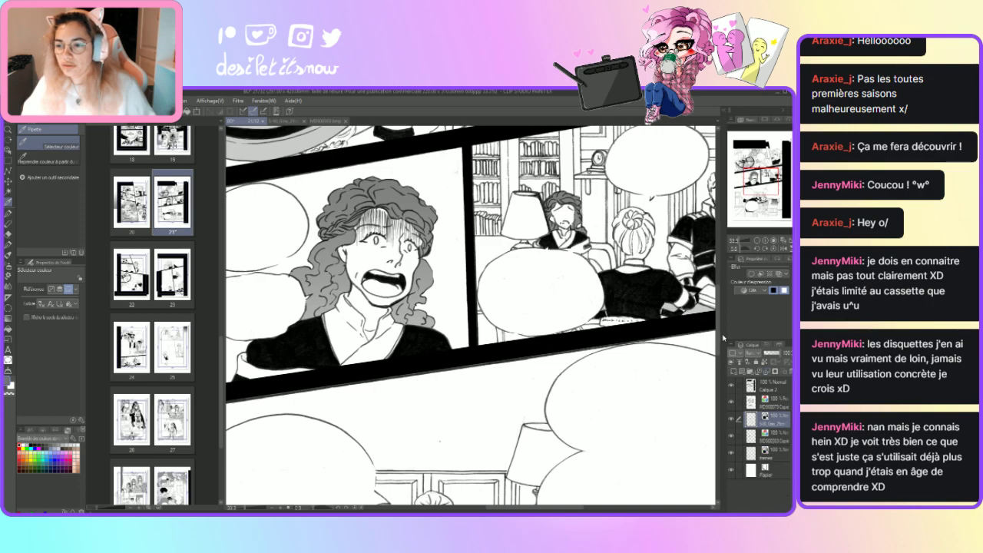
Shade the lamp base on the round desk in the first panel dark grey on the merged gradient layer.
{"action": "left_click_drag", "start_coordinate": [722, 323], "coordinate": [721, 380]}
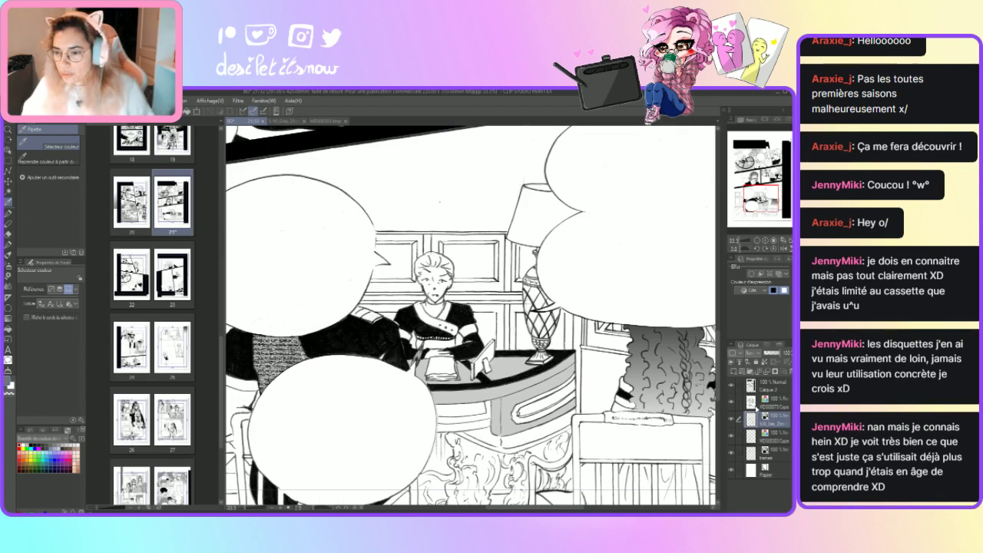
{"action": "left_click", "coordinate": [761, 454]}
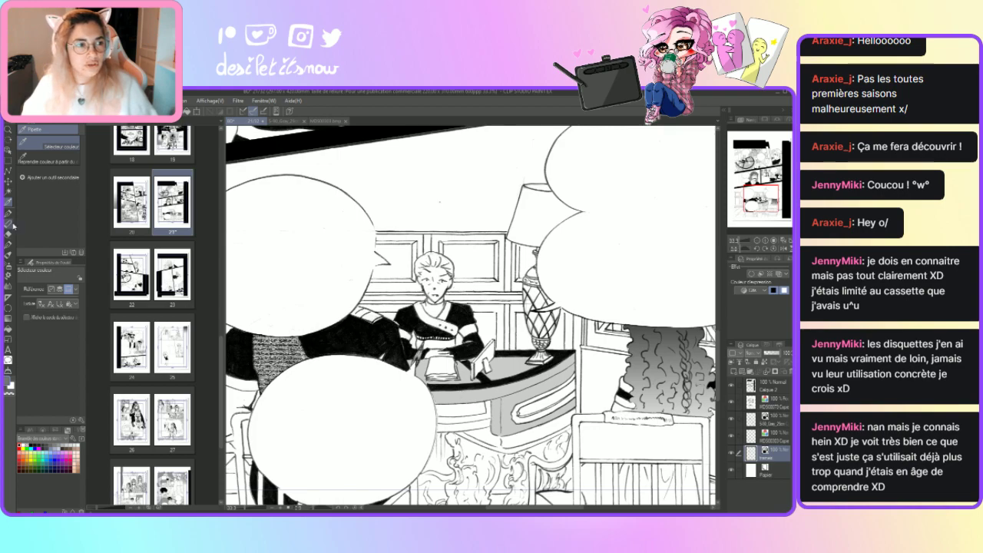
{"action": "left_click", "coordinate": [7, 213]}
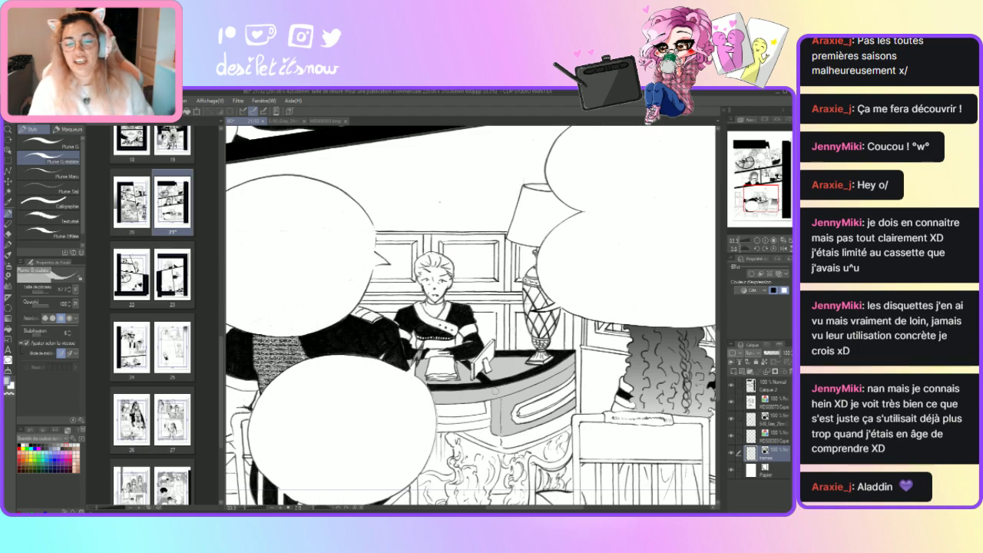
{"action": "left_click", "coordinate": [267, 508]}
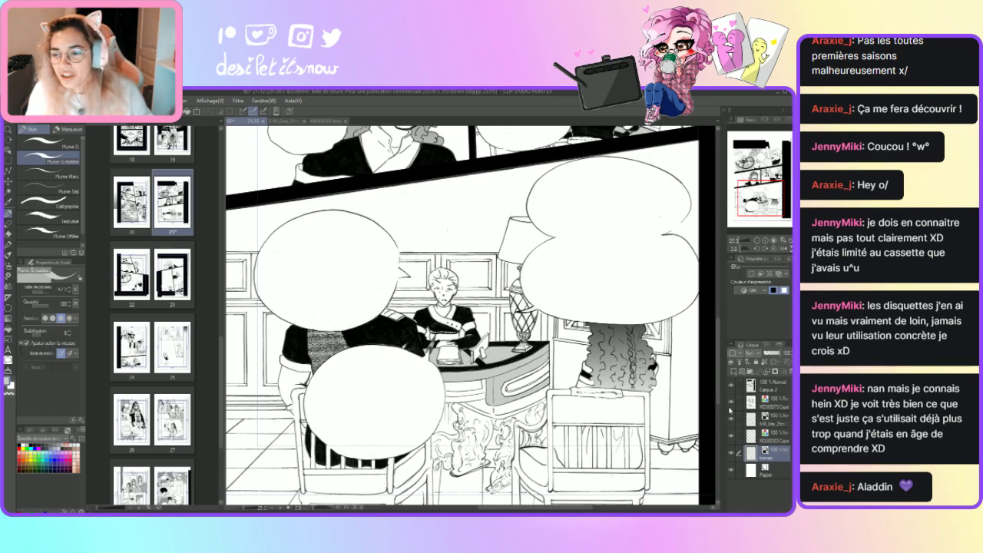
{"action": "scroll", "coordinate": [719, 412], "scroll_direction": "down", "scroll_amount": 3}
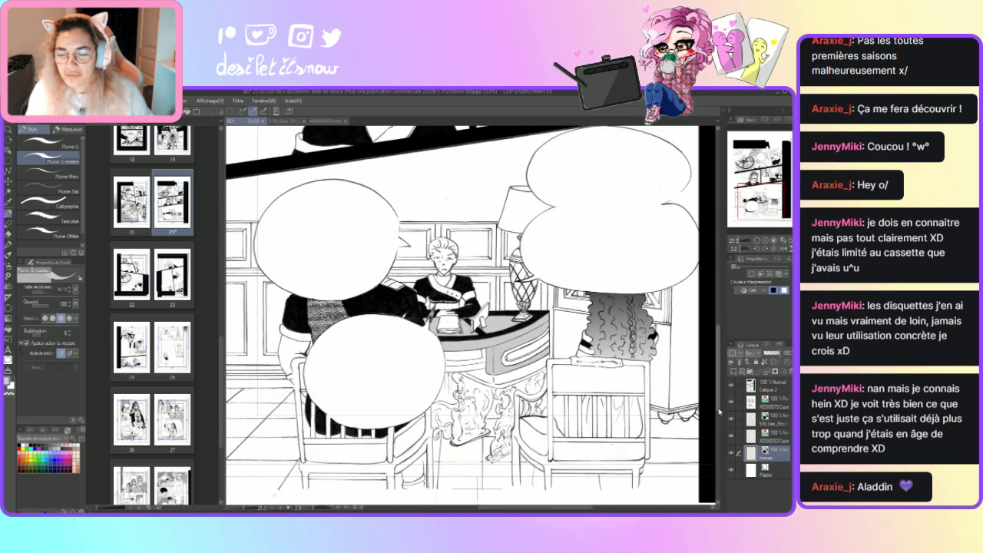
{"action": "scroll", "coordinate": [720, 412], "scroll_direction": "up", "scroll_amount": 5}
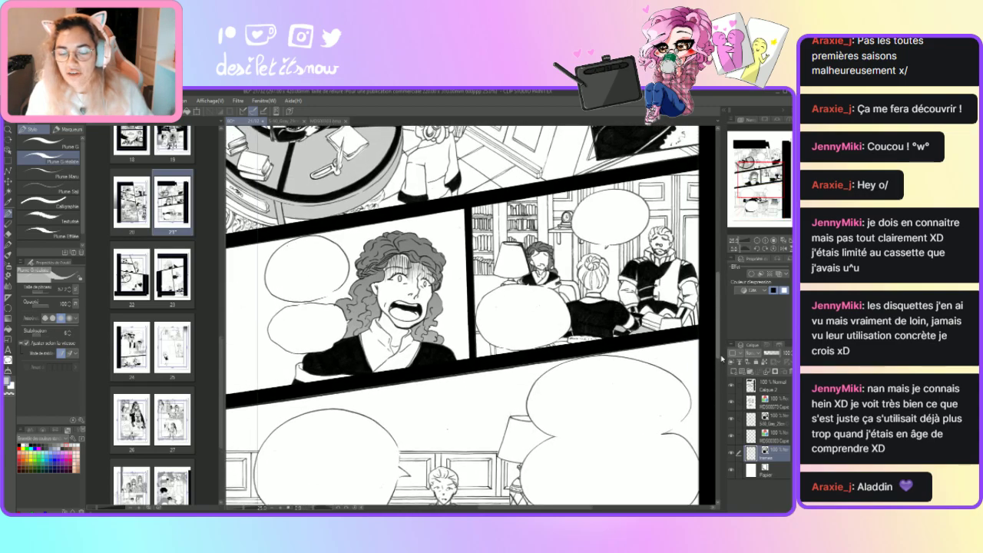
{"action": "scroll", "coordinate": [721, 358], "scroll_direction": "up", "scroll_amount": 4}
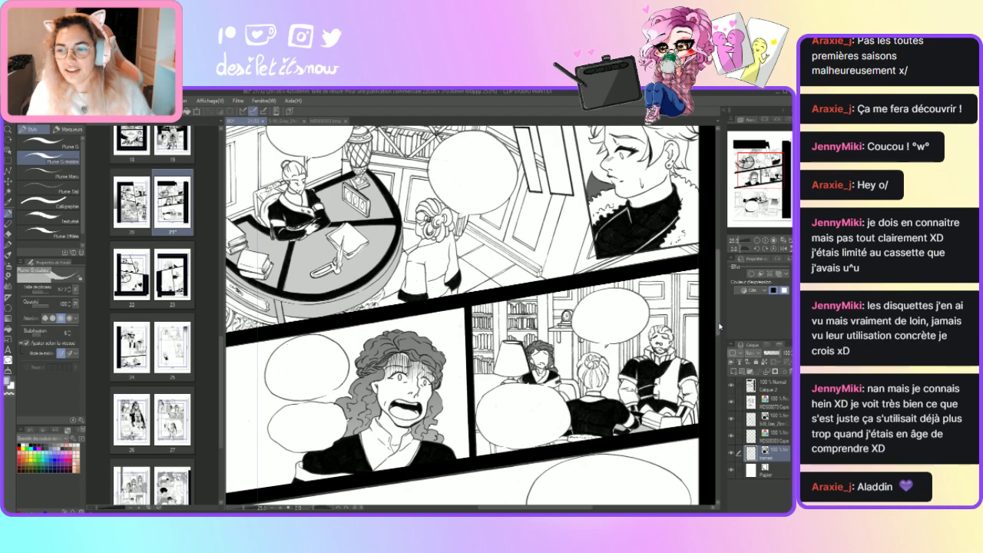
{"action": "scroll", "coordinate": [712, 336], "scroll_direction": "up", "scroll_amount": 2}
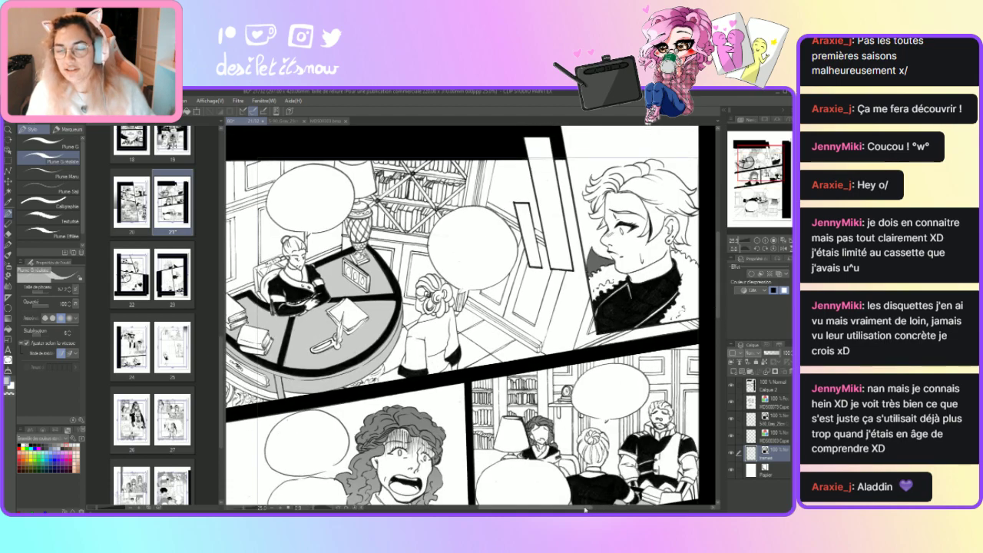
{"action": "scroll", "coordinate": [255, 489], "scroll_direction": "left", "scroll_amount": 2}
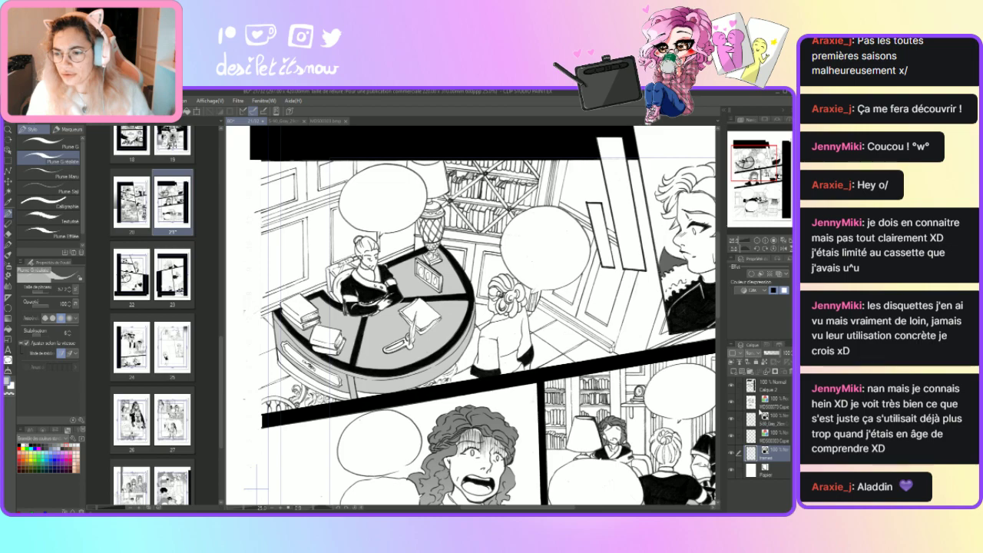
{"action": "left_click", "coordinate": [756, 421]}
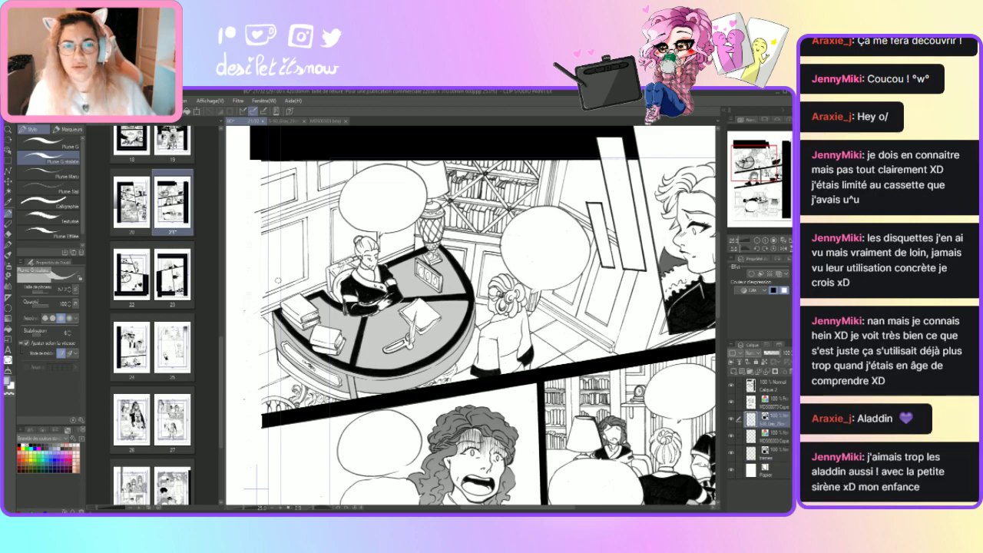
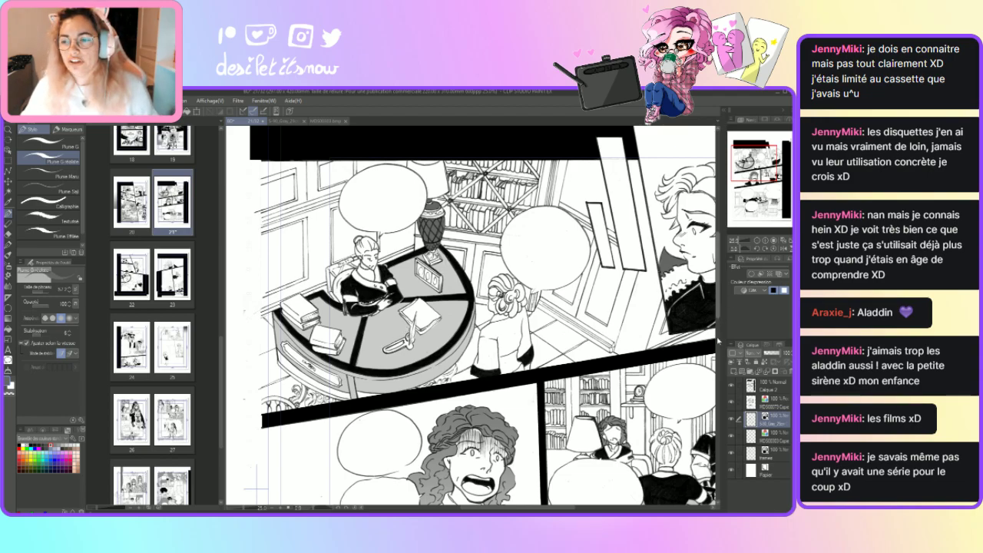
Add a new layer named ombres and paint light grey shadows between the empty chair's slats and on the floor beneath it.
{"action": "scroll", "coordinate": [721, 308], "scroll_direction": "down", "scroll_amount": 3}
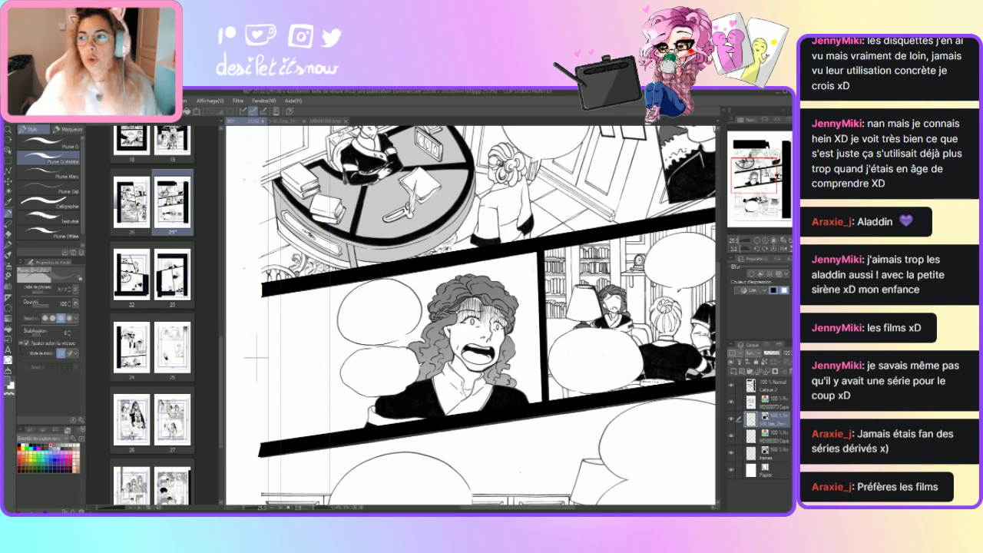
{"action": "left_click_drag", "start_coordinate": [497, 510], "coordinate": [513, 509]}
{"action": "left_click_drag", "start_coordinate": [712, 310], "coordinate": [715, 407]}
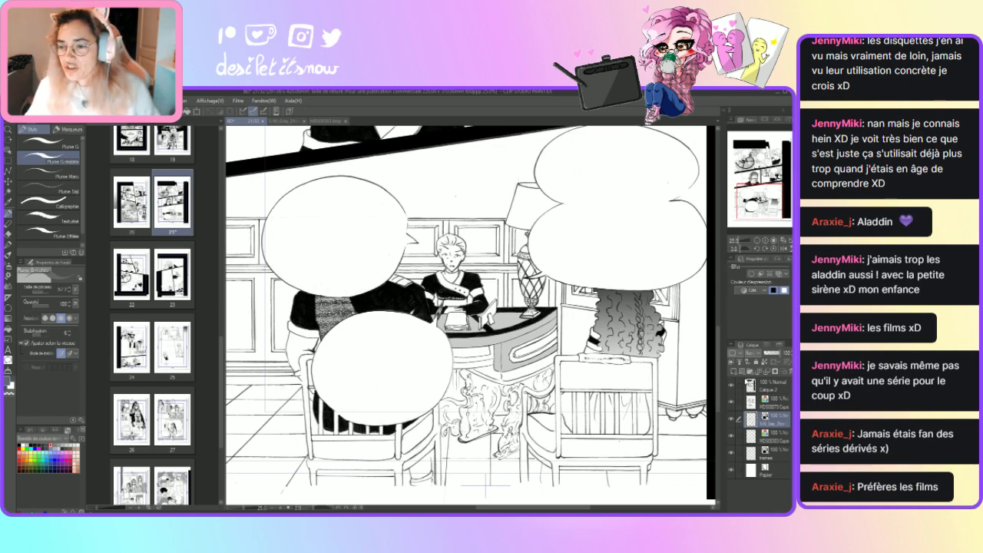
{"action": "left_click", "coordinate": [734, 373]}
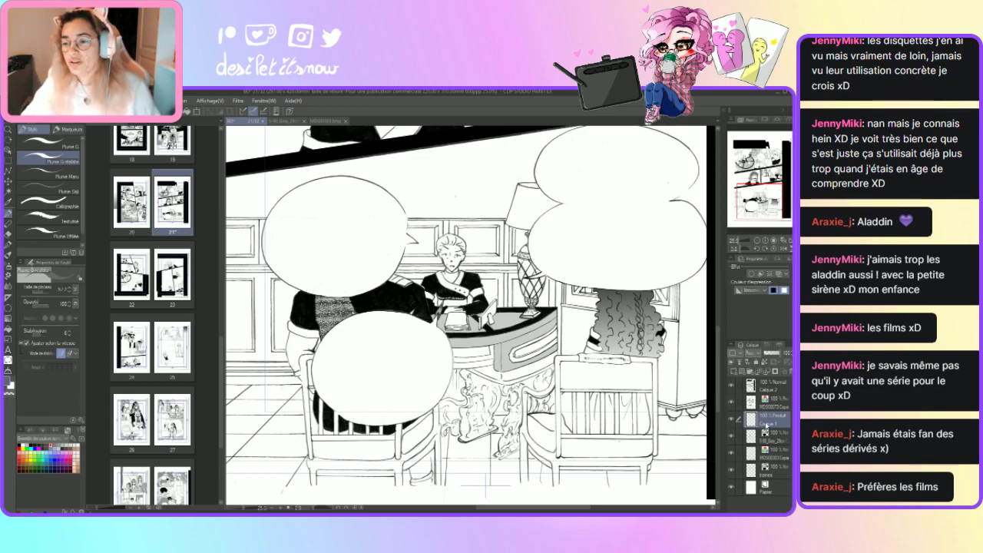
{"action": "left_click", "coordinate": [764, 417]}
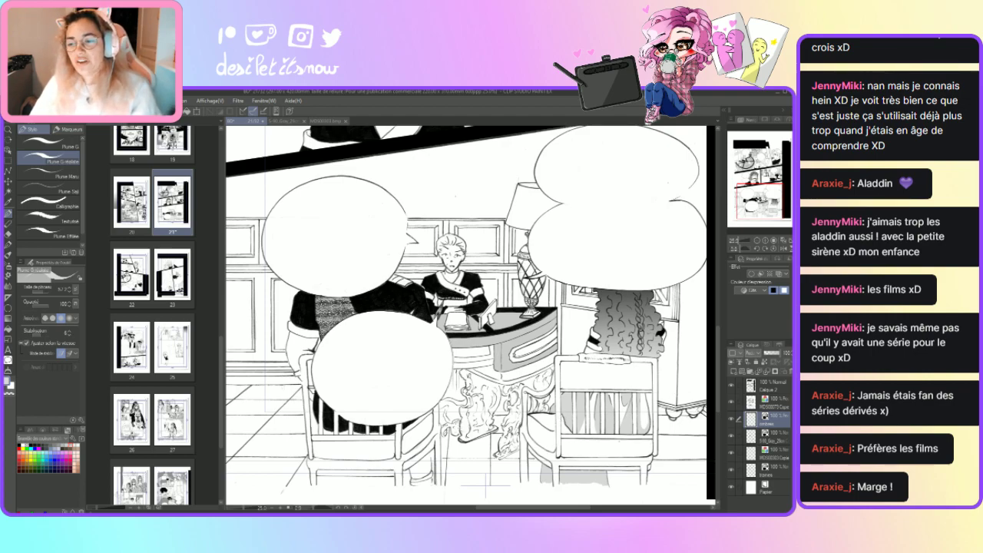
Shade the side of the cabinet in the last panel light grey, and fill the lamp base there dark grey on the bottom tone layer.
{"action": "scroll", "coordinate": [470, 315], "scroll_direction": "up", "scroll_amount": 2}
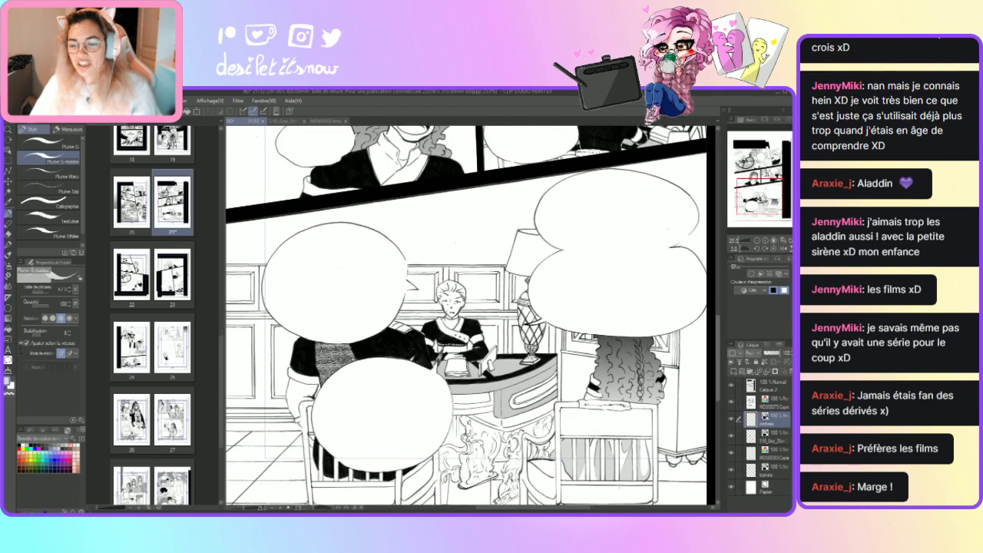
{"action": "scroll", "coordinate": [581, 430], "scroll_direction": "right", "scroll_amount": 3}
{"action": "mouse_move", "coordinate": [582, 430]}
{"action": "left_mouse_down"}
{"action": "mouse_move", "coordinate": [569, 447]}
{"action": "mouse_move", "coordinate": [578, 436]}
{"action": "left_mouse_up"}
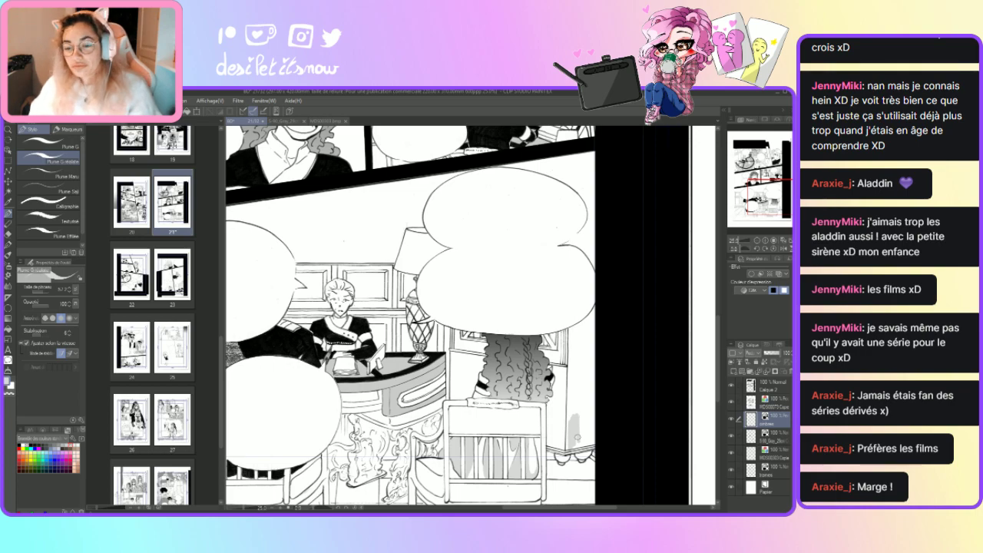
{"action": "mouse_move", "coordinate": [567, 448]}
{"action": "left_mouse_down"}
{"action": "mouse_move", "coordinate": [598, 446]}
{"action": "mouse_move", "coordinate": [590, 430]}
{"action": "mouse_move", "coordinate": [580, 439]}
{"action": "mouse_move", "coordinate": [598, 416]}
{"action": "mouse_move", "coordinate": [595, 427]}
{"action": "mouse_move", "coordinate": [594, 406]}
{"action": "mouse_move", "coordinate": [579, 428]}
{"action": "mouse_move", "coordinate": [569, 414]}
{"action": "mouse_move", "coordinate": [589, 422]}
{"action": "mouse_move", "coordinate": [568, 442]}
{"action": "left_mouse_up"}
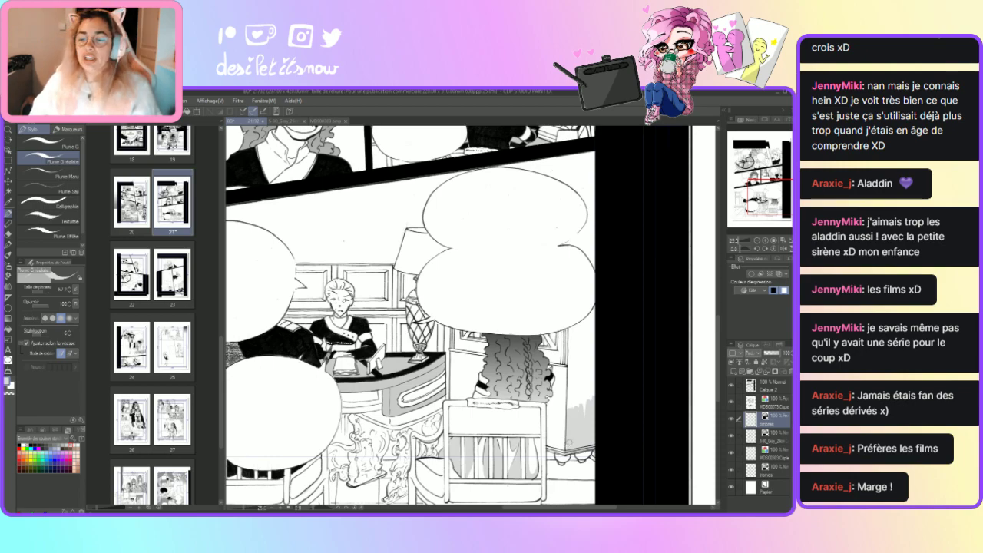
{"action": "mouse_move", "coordinate": [575, 400]}
{"action": "left_mouse_down"}
{"action": "mouse_move", "coordinate": [570, 388]}
{"action": "mouse_move", "coordinate": [567, 410]}
{"action": "mouse_move", "coordinate": [597, 367]}
{"action": "mouse_move", "coordinate": [589, 374]}
{"action": "mouse_move", "coordinate": [584, 357]}
{"action": "mouse_move", "coordinate": [569, 379]}
{"action": "mouse_move", "coordinate": [569, 361]}
{"action": "mouse_move", "coordinate": [584, 353]}
{"action": "mouse_move", "coordinate": [590, 375]}
{"action": "mouse_move", "coordinate": [592, 311]}
{"action": "mouse_move", "coordinate": [575, 325]}
{"action": "left_mouse_up"}
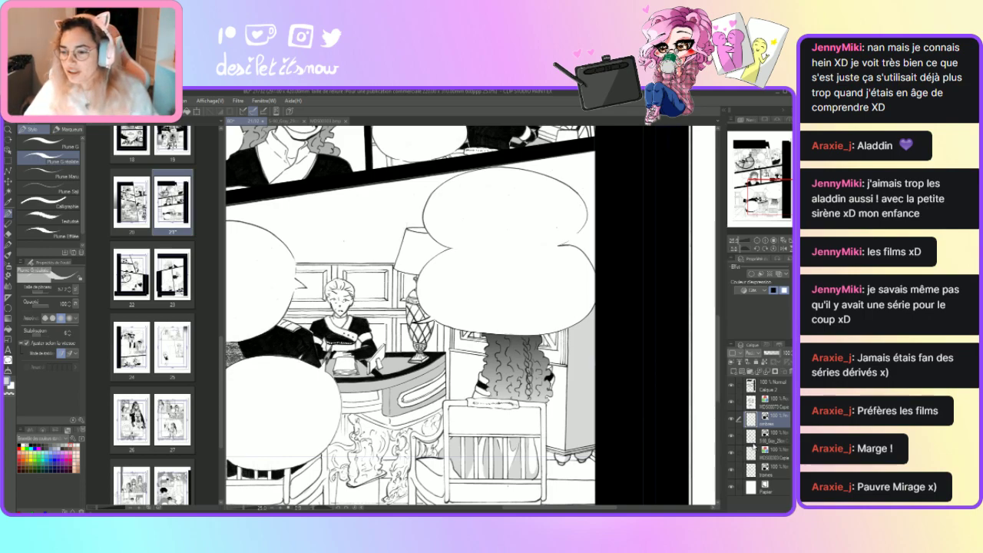
{"action": "left_click", "coordinate": [751, 472]}
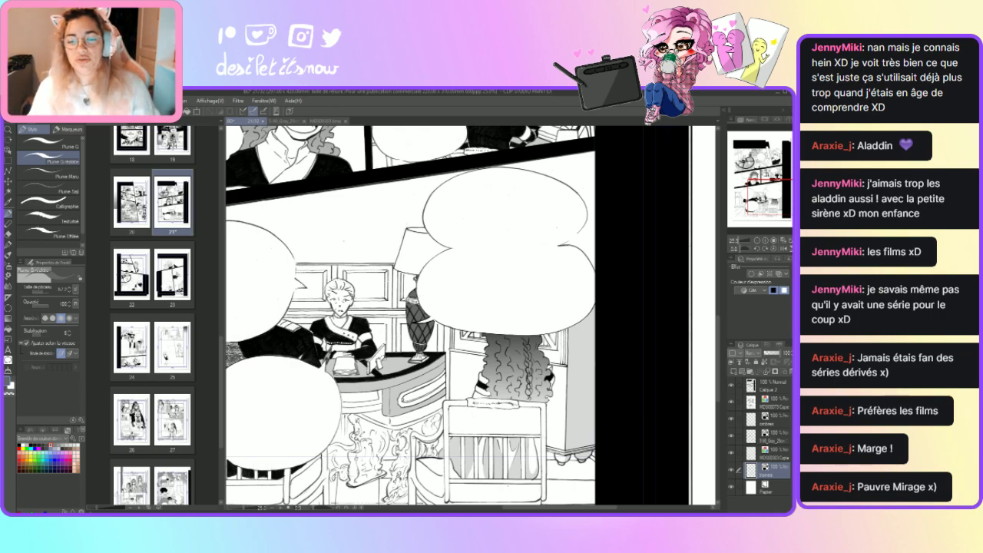
Shade the carved ornaments on the desk front in the last panel grey on the ombres layer.
{"action": "left_click_drag", "start_coordinate": [553, 507], "coordinate": [491, 507]}
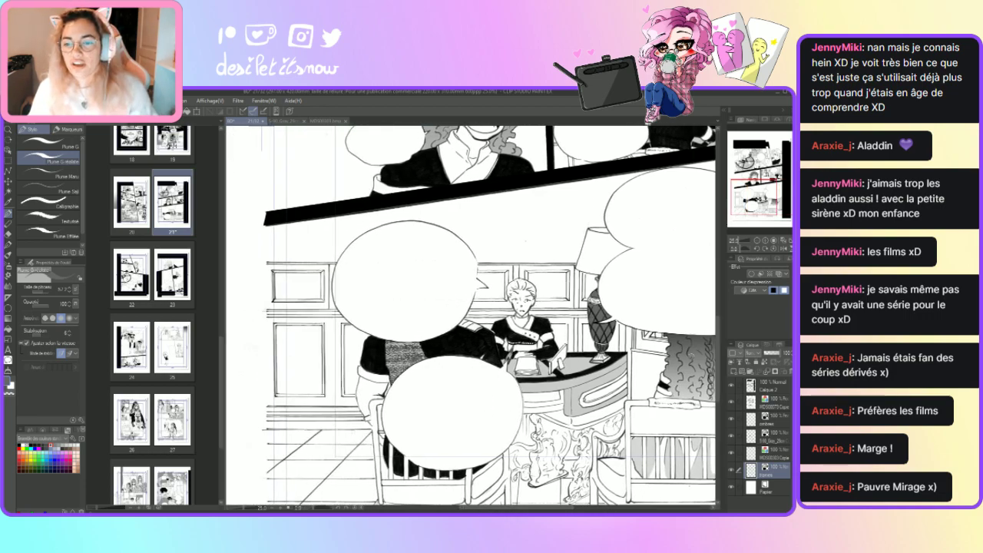
{"action": "scroll", "coordinate": [489, 315], "scroll_direction": "down", "scroll_amount": 1}
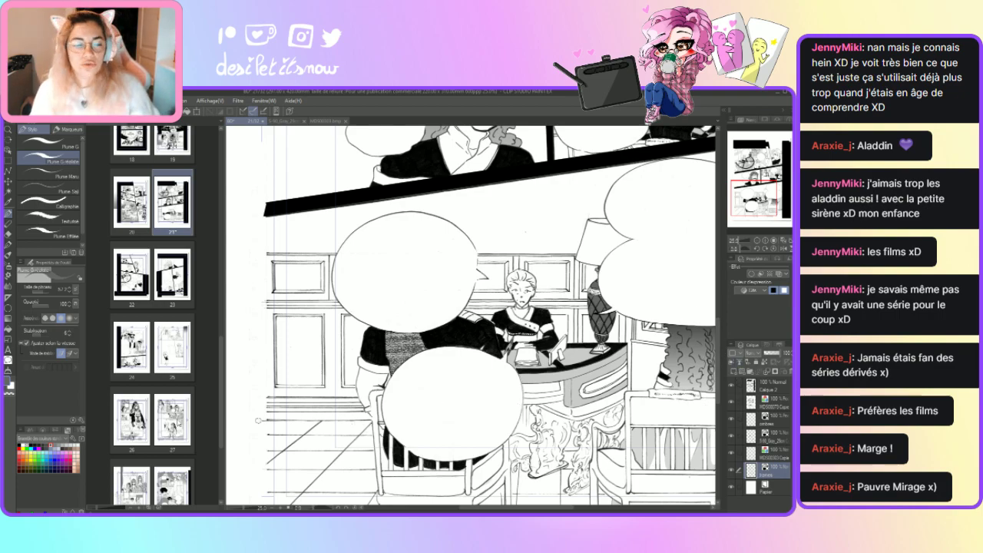
{"action": "left_click", "coordinate": [764, 422]}
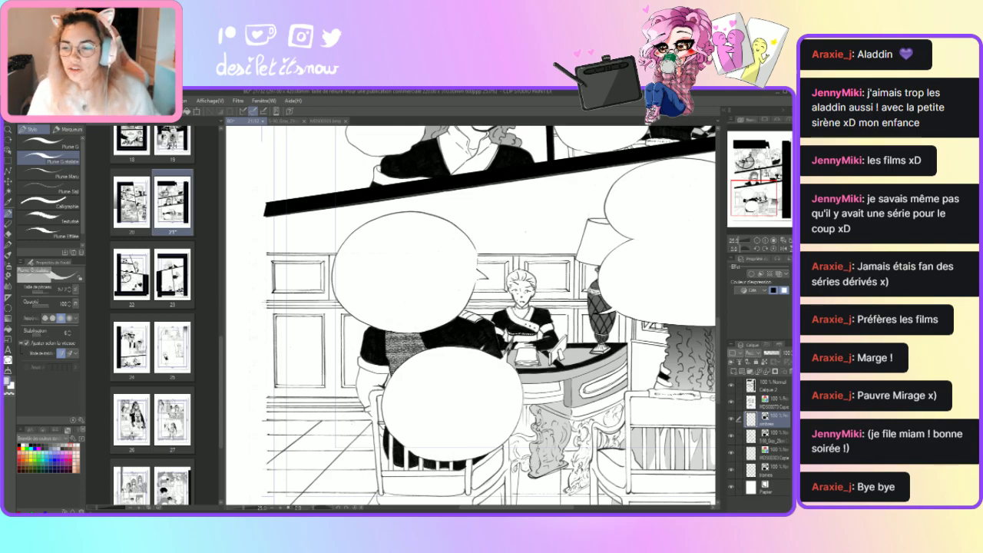
{"action": "scroll", "coordinate": [262, 230], "scroll_direction": "up", "scroll_amount": 5}
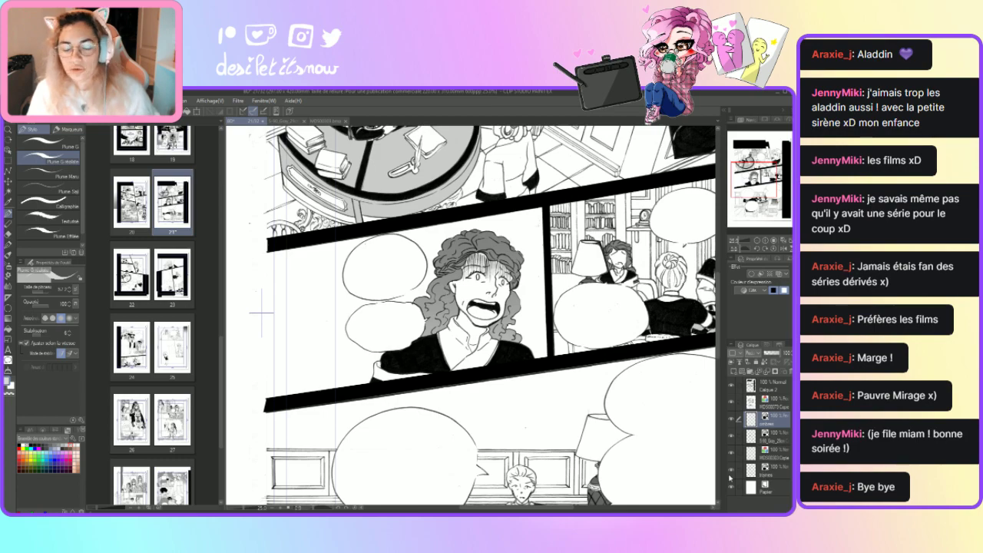
Touch up the grey tones of the furniture in the page's first panel on the bottom trames layer.
{"action": "key", "text": "alt+["}
{"action": "key", "text": "alt+["}
{"action": "key", "text": "alt+["}
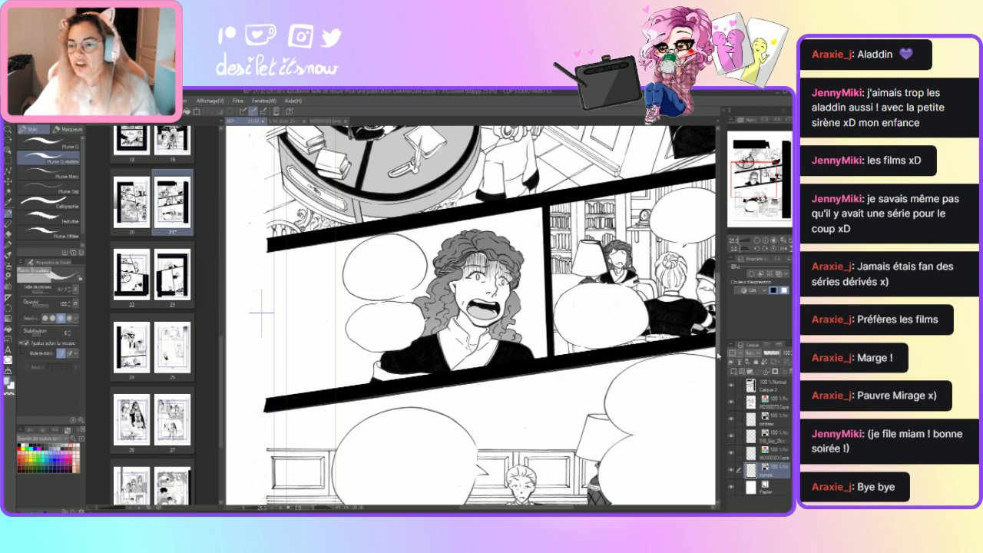
{"action": "scroll", "coordinate": [718, 356], "scroll_direction": "up", "scroll_amount": 5}
{"action": "scroll", "coordinate": [488, 315], "scroll_direction": "up", "scroll_amount": 2}
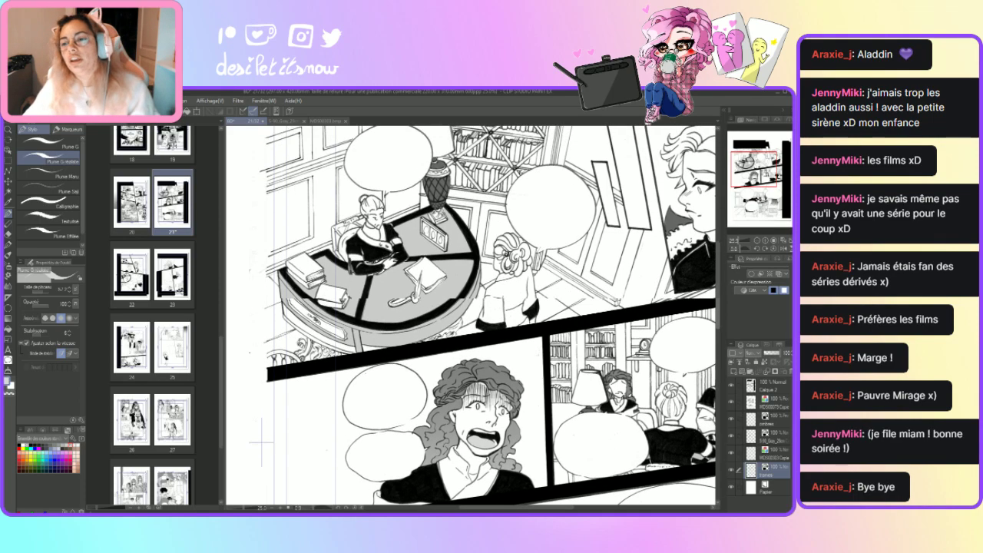
{"action": "scroll", "coordinate": [721, 292], "scroll_direction": "up", "scroll_amount": 4}
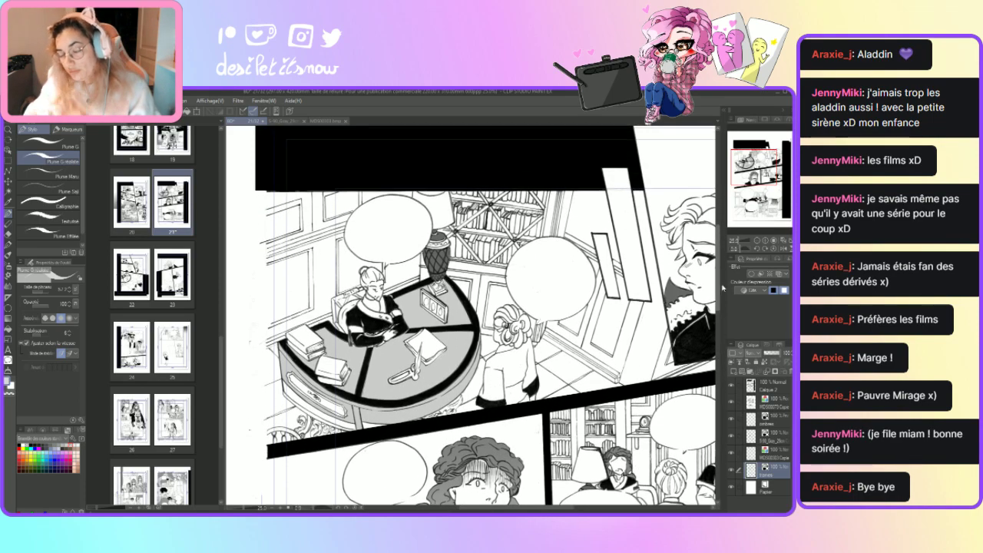
{"action": "scroll", "coordinate": [722, 288], "scroll_direction": "down", "scroll_amount": 1}
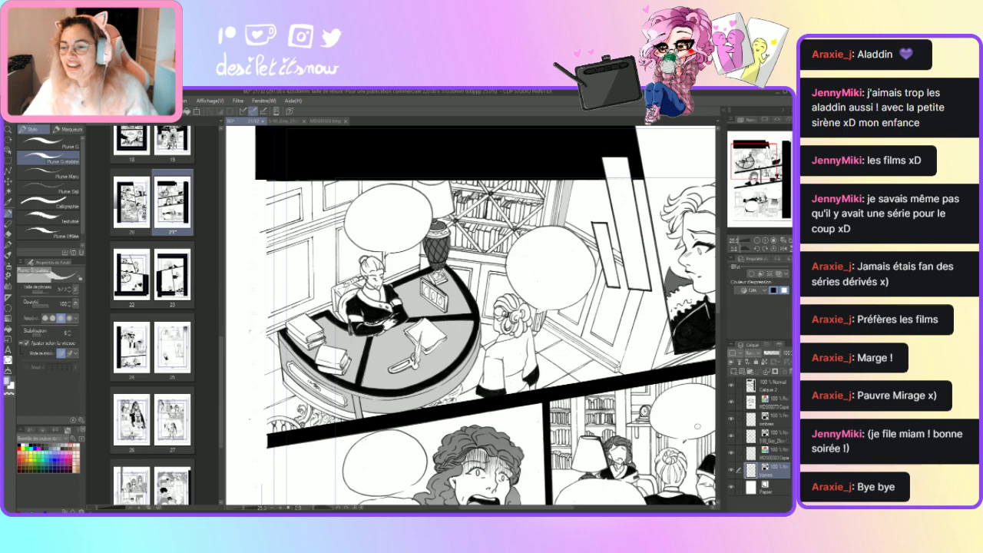
Refine the grey shadows in the first panel on the ombres layer with the G-pen and the hard eraser.
{"action": "left_click", "coordinate": [751, 423]}
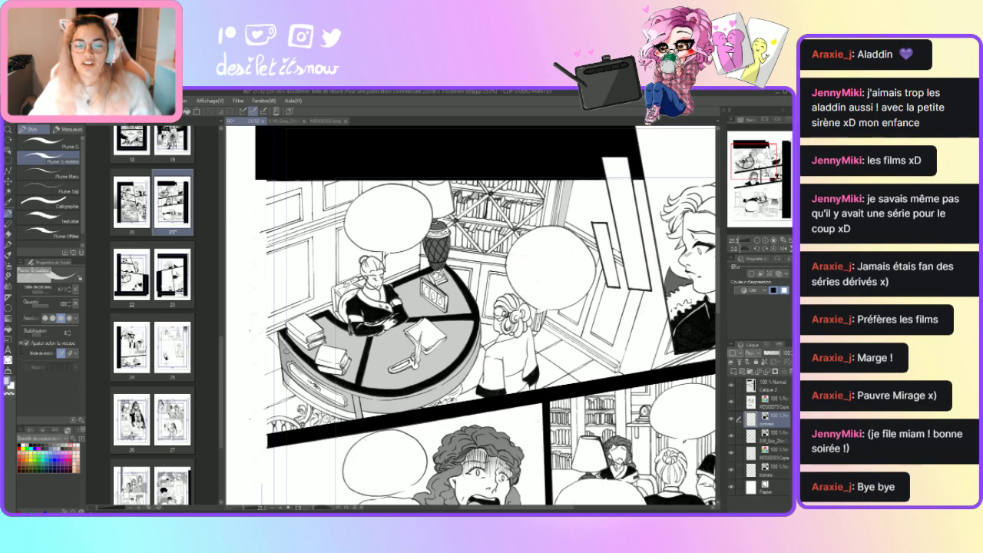
{"action": "key", "text": "e"}
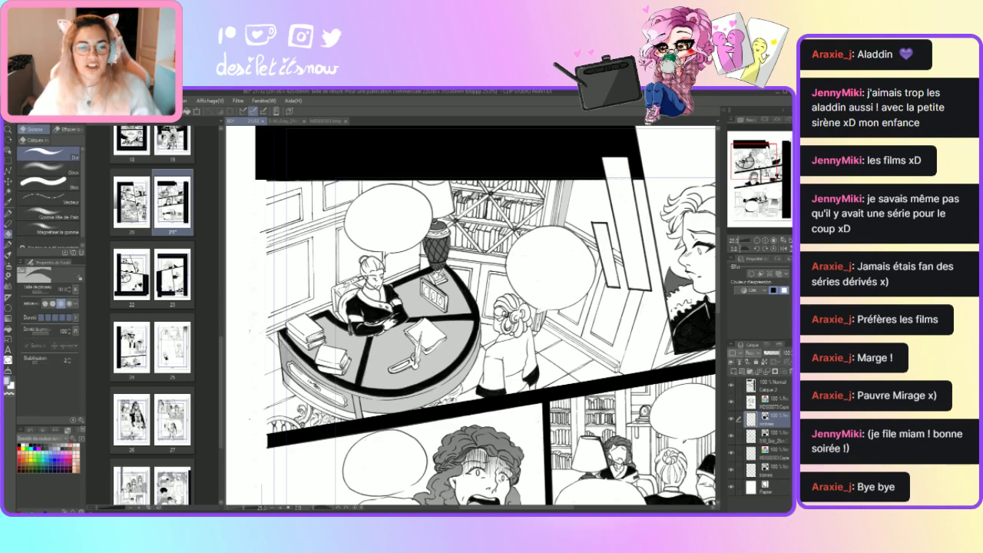
{"action": "left_click", "coordinate": [9, 213]}
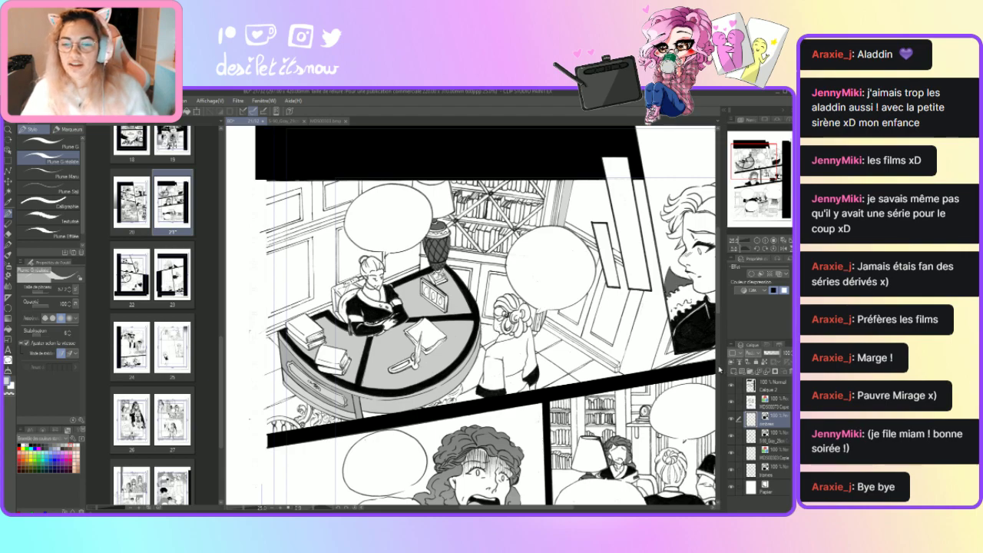
{"action": "left_click", "coordinate": [8, 234]}
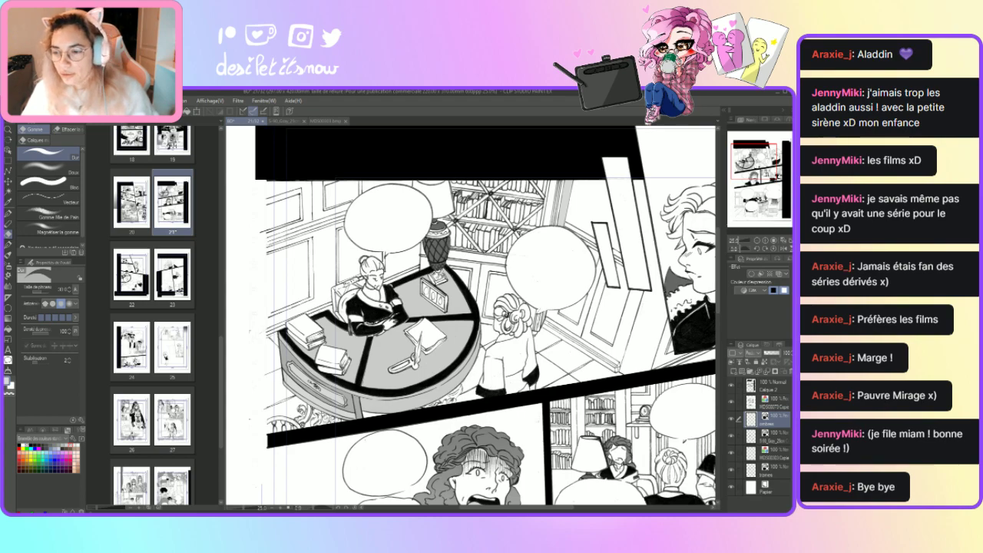
Refine the shadows in the panel with the three seated characters on the ombres layer with the G-pen.
{"action": "left_click", "coordinate": [768, 470]}
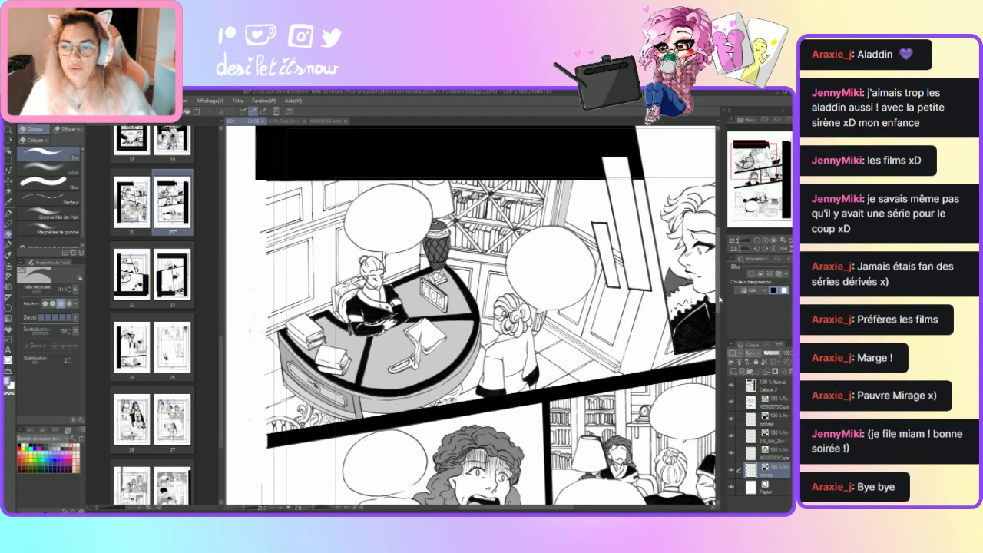
{"action": "scroll", "coordinate": [261, 458], "scroll_direction": "down", "scroll_amount": 2}
{"action": "scroll", "coordinate": [261, 459], "scroll_direction": "down", "scroll_amount": 4}
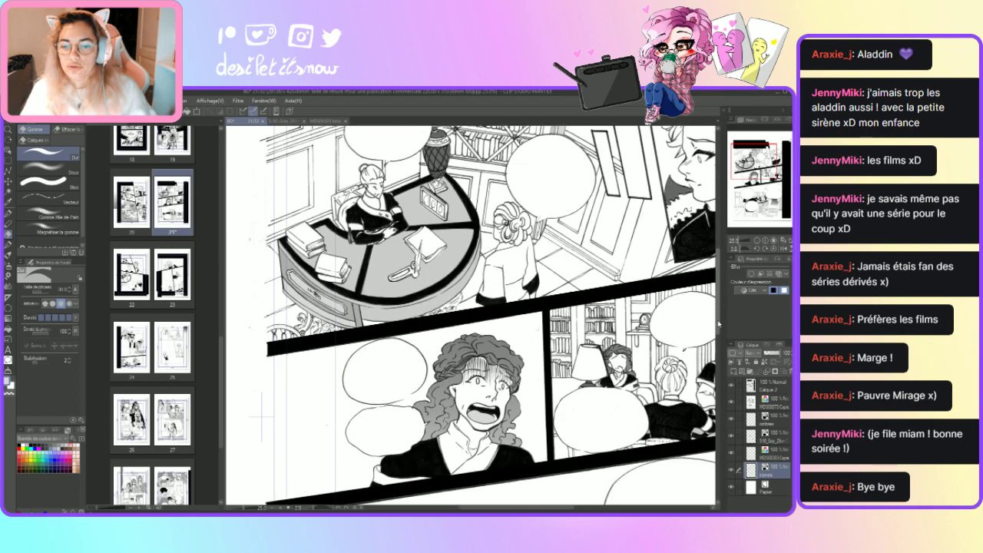
{"action": "left_click_drag", "start_coordinate": [561, 510], "coordinate": [599, 510]}
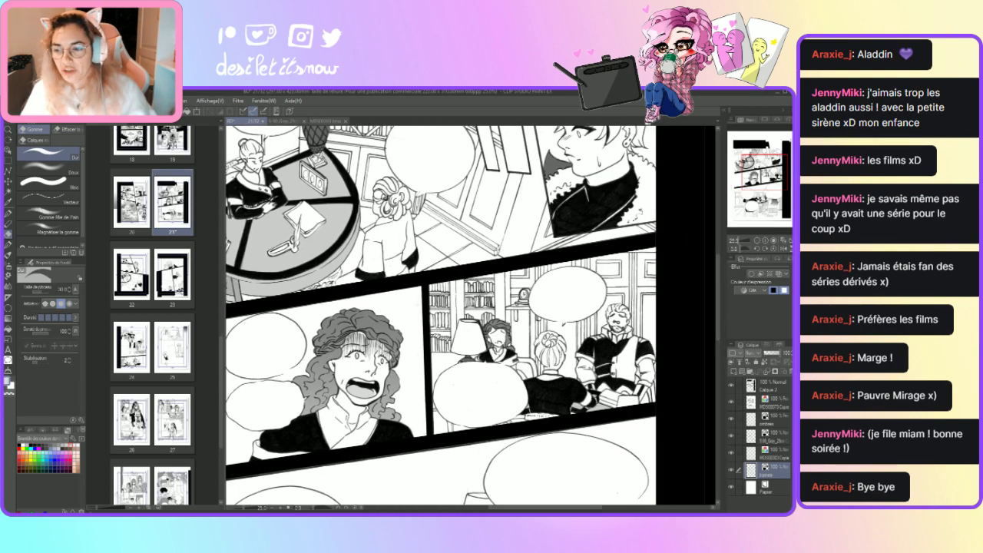
{"action": "left_click", "coordinate": [767, 422]}
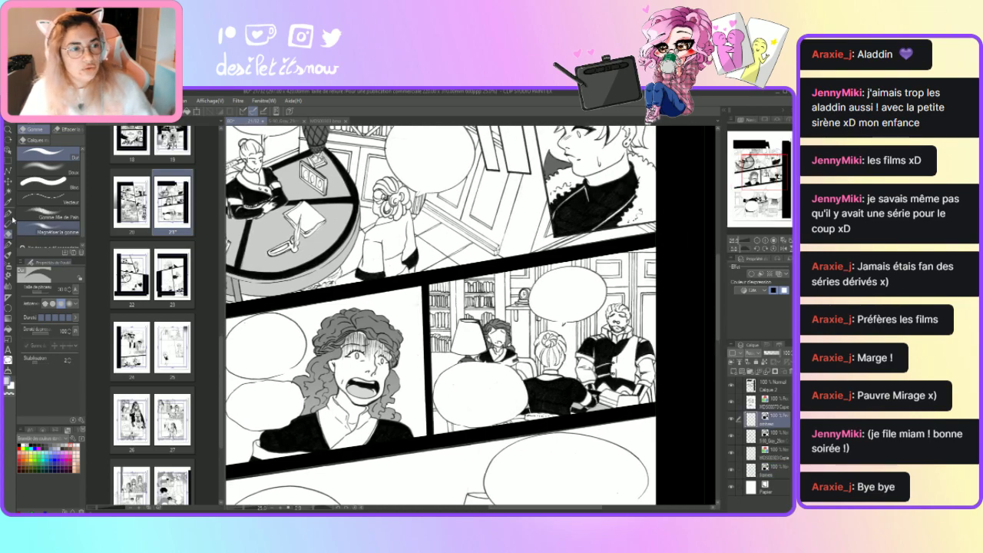
{"action": "key", "text": "p"}
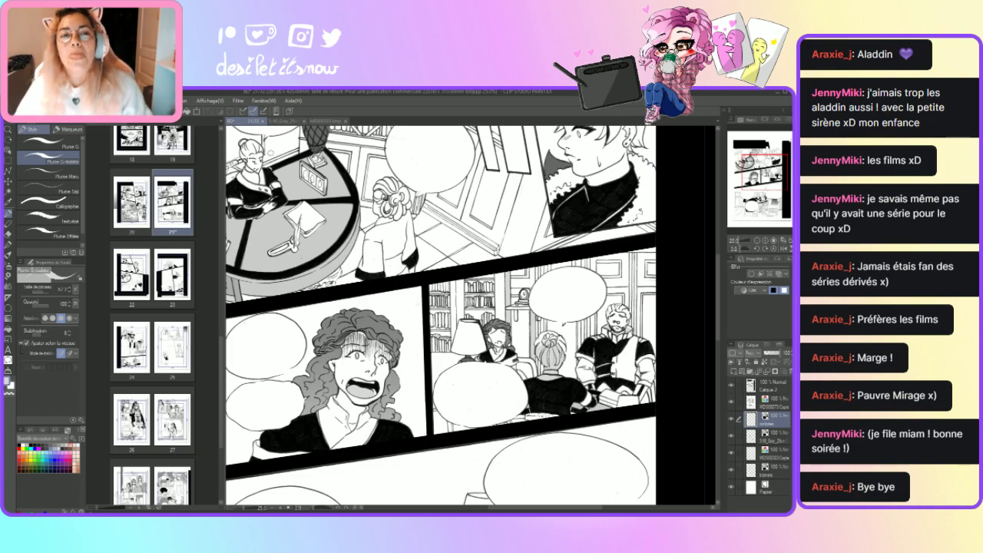
Copy a square area of the SE-1224 grain screentone and paste it into the comic page above the ombres layer.
{"action": "left_click", "coordinate": [322, 123]}
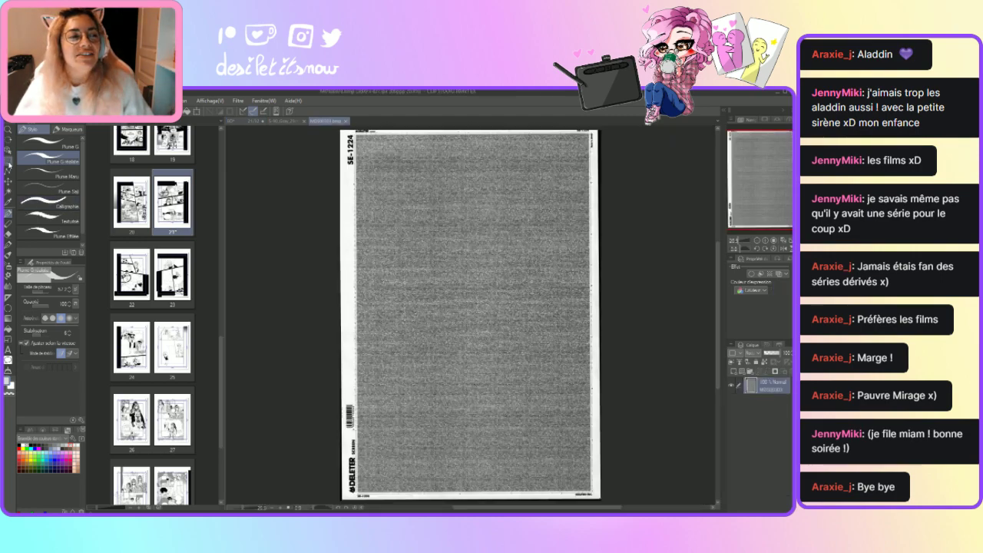
{"action": "left_click", "coordinate": [9, 163]}
{"action": "left_click_drag", "start_coordinate": [436, 290], "coordinate": [501, 355]}
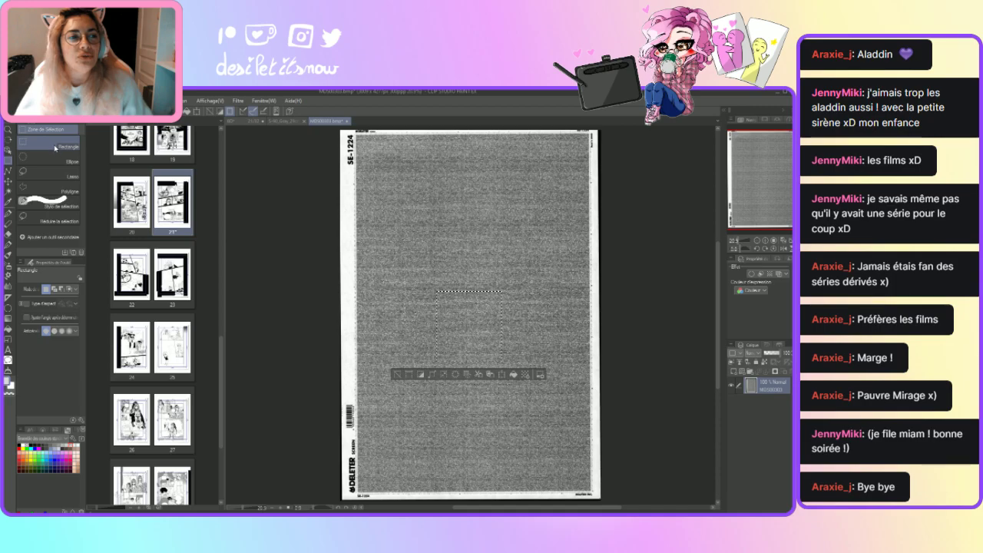
{"action": "key", "text": "ctrl+Tab"}
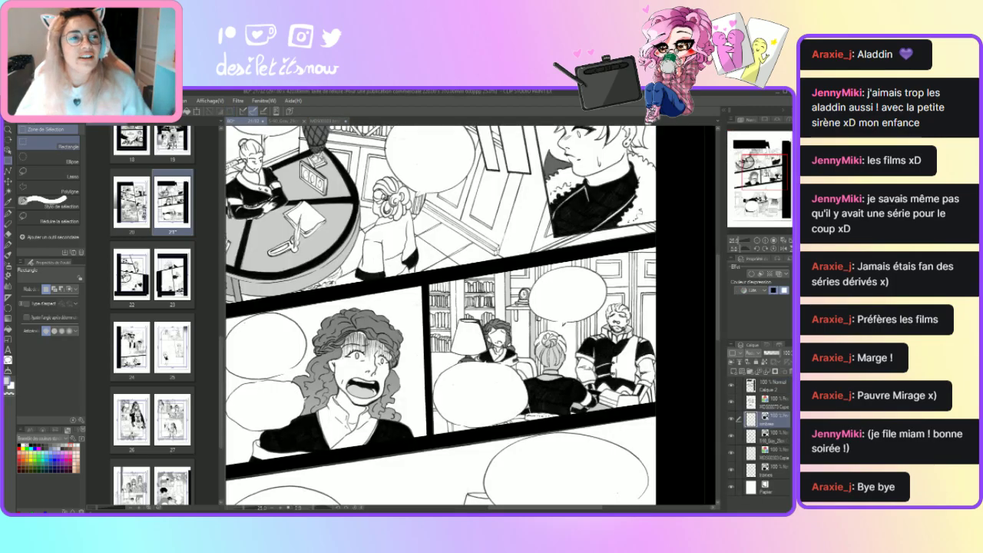
{"action": "key", "text": "ctrl+v"}
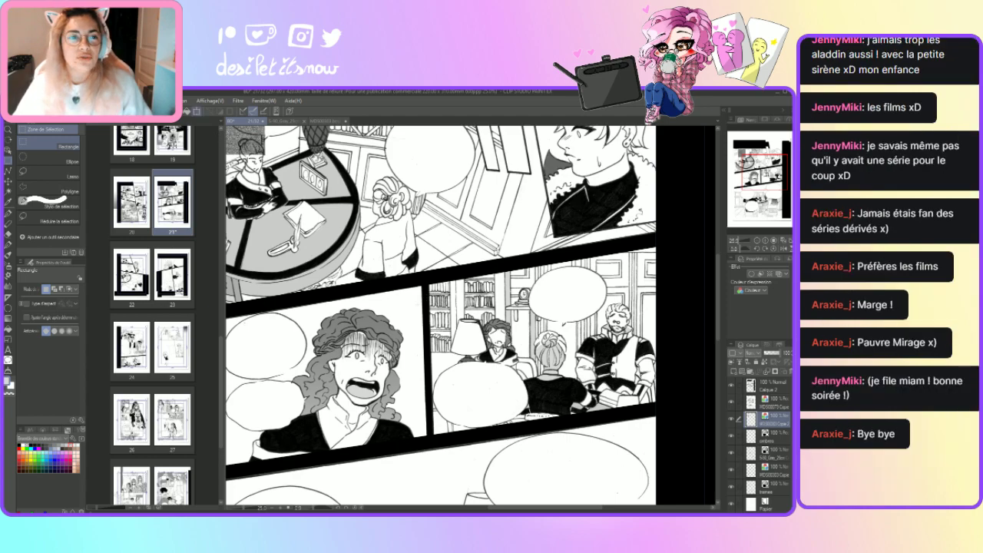
Move the pasted grain texture over the seated man's vest in the panel with the three seated characters.
{"action": "key", "text": "ctrl+t"}
{"action": "left_click_drag", "start_coordinate": [558, 366], "coordinate": [622, 400]}
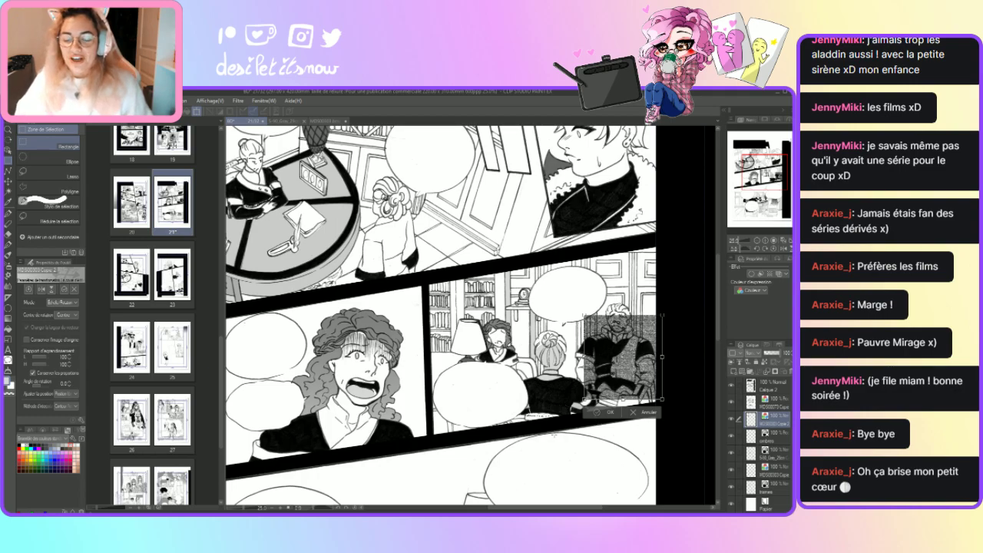
{"action": "left_click", "coordinate": [598, 413]}
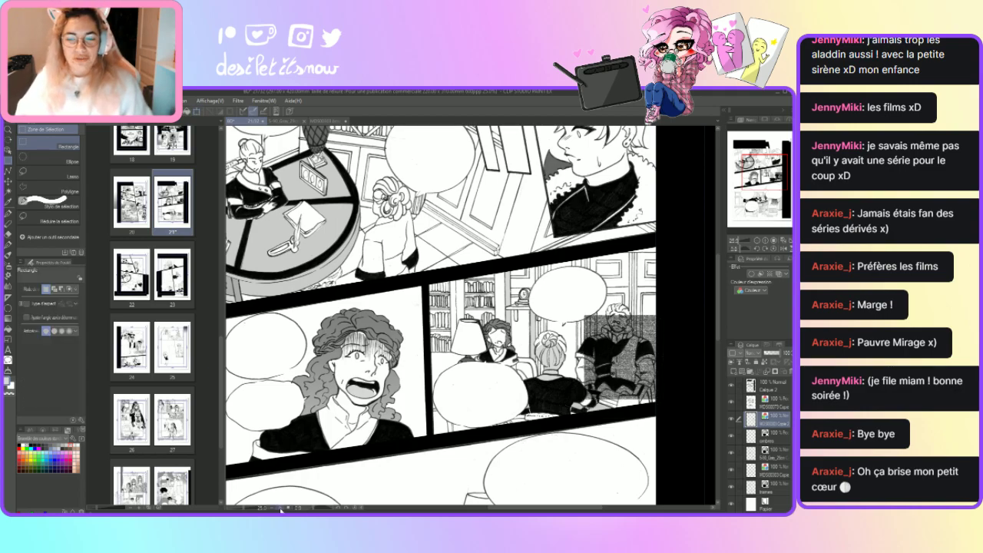
Erase the grain texture from the background, sleeves and books around the seated man, keeping it on the light part of his vest.
{"action": "key", "text": "ctrl+plus"}
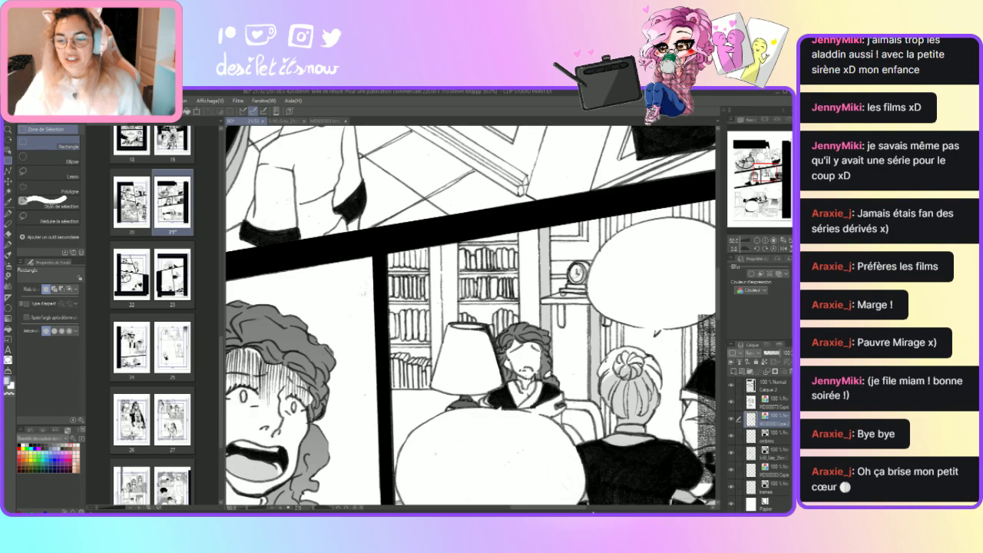
{"action": "left_click_drag", "start_coordinate": [582, 511], "coordinate": [619, 512]}
{"action": "key", "text": "e"}
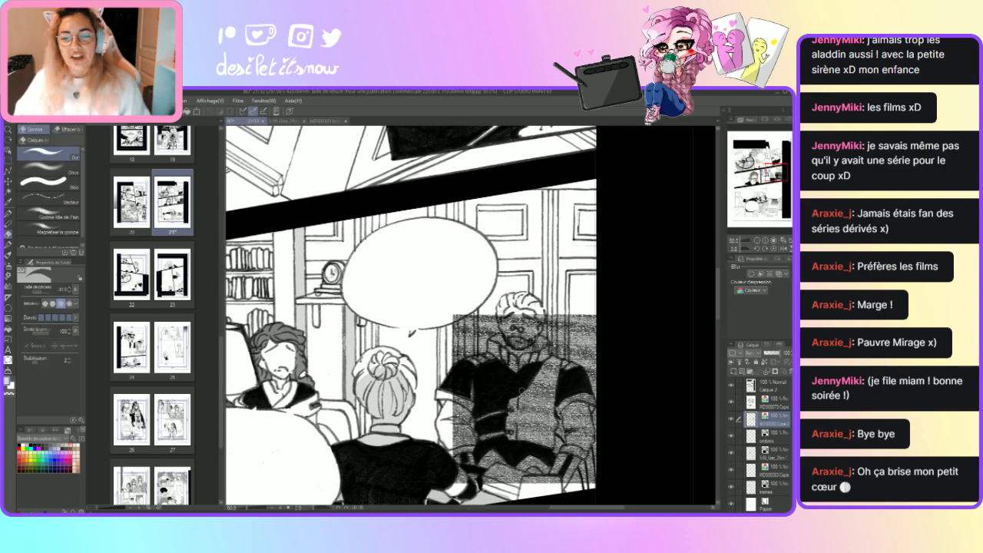
{"action": "left_click_drag", "start_coordinate": [471, 338], "coordinate": [449, 345]}
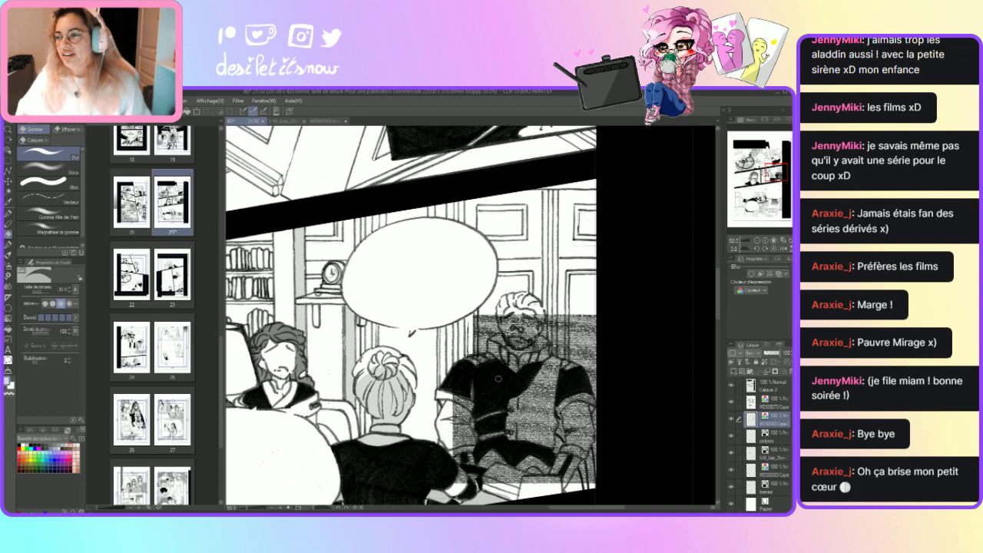
{"action": "mouse_move", "coordinate": [495, 332]}
{"action": "left_mouse_down"}
{"action": "mouse_move", "coordinate": [484, 372]}
{"action": "mouse_move", "coordinate": [482, 330]}
{"action": "mouse_move", "coordinate": [477, 374]}
{"action": "mouse_move", "coordinate": [473, 309]}
{"action": "mouse_move", "coordinate": [459, 361]}
{"action": "left_mouse_up"}
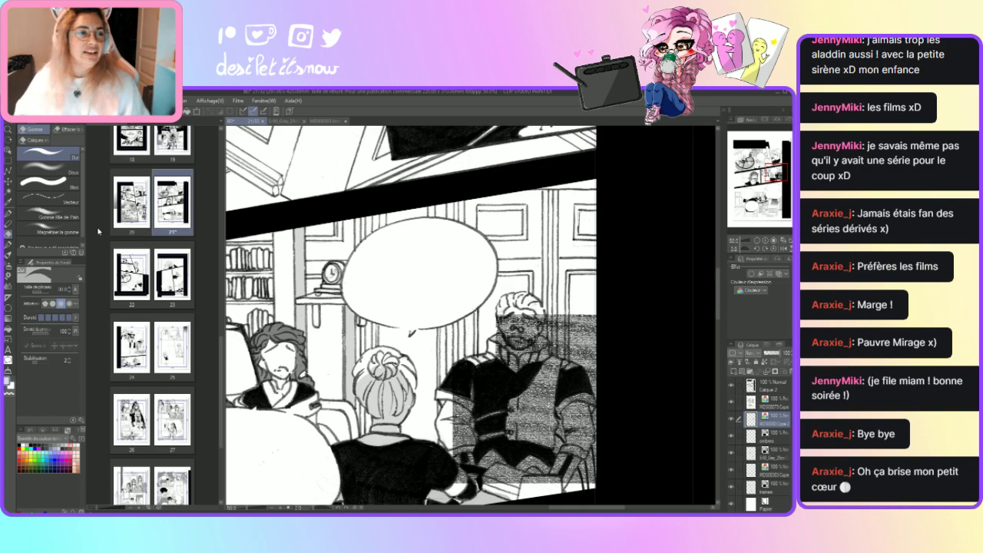
{"action": "left_click", "coordinate": [46, 182]}
{"action": "mouse_move", "coordinate": [479, 414]}
{"action": "left_mouse_down"}
{"action": "mouse_move", "coordinate": [453, 407]}
{"action": "mouse_move", "coordinate": [461, 438]}
{"action": "mouse_move", "coordinate": [442, 415]}
{"action": "mouse_move", "coordinate": [463, 482]}
{"action": "mouse_move", "coordinate": [515, 465]}
{"action": "mouse_move", "coordinate": [553, 476]}
{"action": "mouse_move", "coordinate": [526, 480]}
{"action": "mouse_move", "coordinate": [510, 461]}
{"action": "mouse_move", "coordinate": [549, 487]}
{"action": "mouse_move", "coordinate": [611, 418]}
{"action": "mouse_move", "coordinate": [587, 453]}
{"action": "mouse_move", "coordinate": [599, 461]}
{"action": "mouse_move", "coordinate": [584, 399]}
{"action": "mouse_move", "coordinate": [592, 370]}
{"action": "mouse_move", "coordinate": [578, 324]}
{"action": "mouse_move", "coordinate": [559, 315]}
{"action": "mouse_move", "coordinate": [579, 369]}
{"action": "mouse_move", "coordinate": [565, 384]}
{"action": "mouse_move", "coordinate": [576, 377]}
{"action": "mouse_move", "coordinate": [551, 367]}
{"action": "left_mouse_up"}
{"action": "left_click", "coordinate": [46, 155]}
{"action": "left_click_drag", "start_coordinate": [557, 342], "coordinate": [556, 352]}
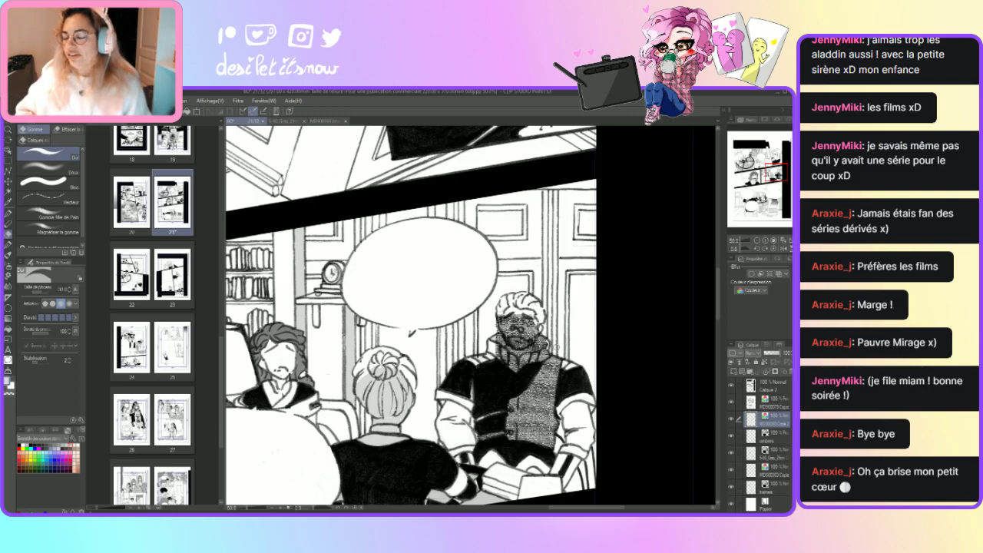
Erase the remaining grain texture from the seated man's face and collar.
{"action": "mouse_move", "coordinate": [537, 352]}
{"action": "left_mouse_down"}
{"action": "mouse_move", "coordinate": [534, 364]}
{"action": "mouse_move", "coordinate": [536, 338]}
{"action": "mouse_move", "coordinate": [527, 362]}
{"action": "mouse_move", "coordinate": [526, 327]}
{"action": "mouse_move", "coordinate": [499, 361]}
{"action": "mouse_move", "coordinate": [493, 326]}
{"action": "left_mouse_up"}
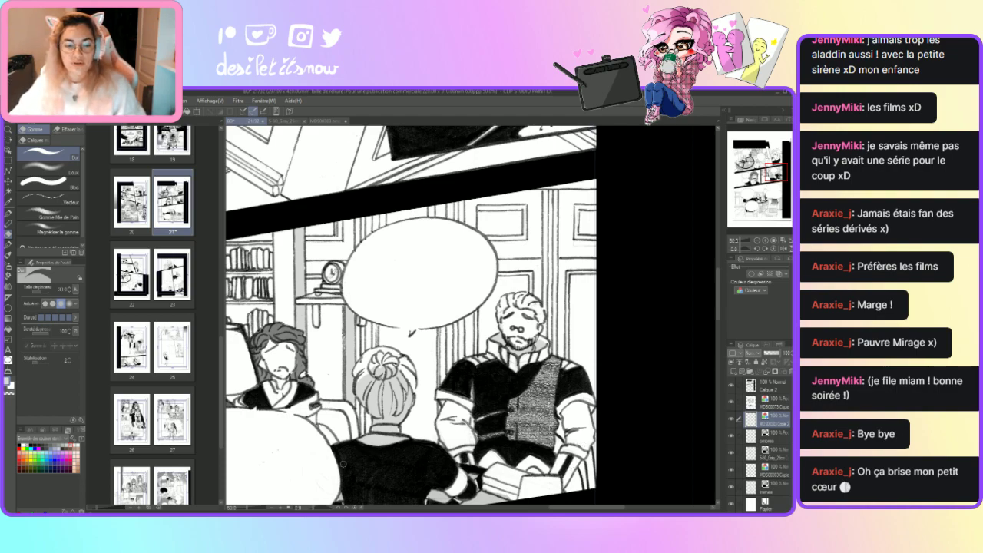
{"action": "left_click", "coordinate": [270, 509]}
{"action": "left_click", "coordinate": [270, 510]}
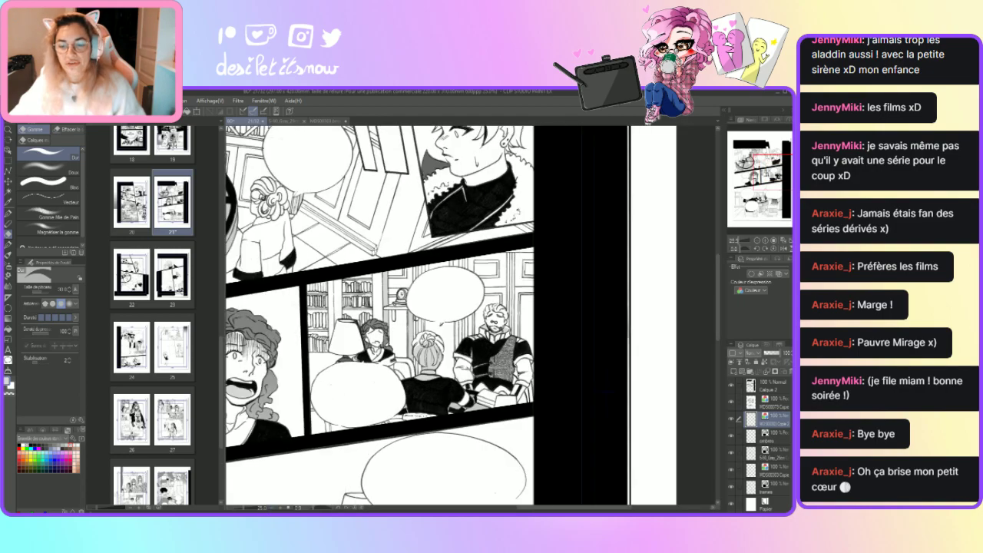
{"action": "scroll", "coordinate": [395, 314], "scroll_direction": "left", "scroll_amount": 3}
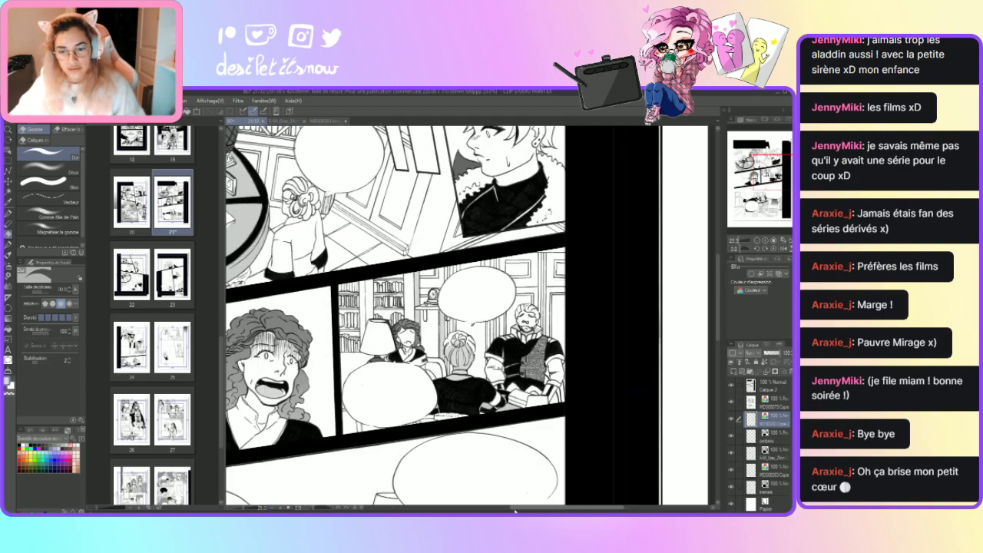
Outline the first row's portrait of the light-haired man in profile with a polygonal selection on the trames layer.
{"action": "left_click", "coordinate": [764, 486]}
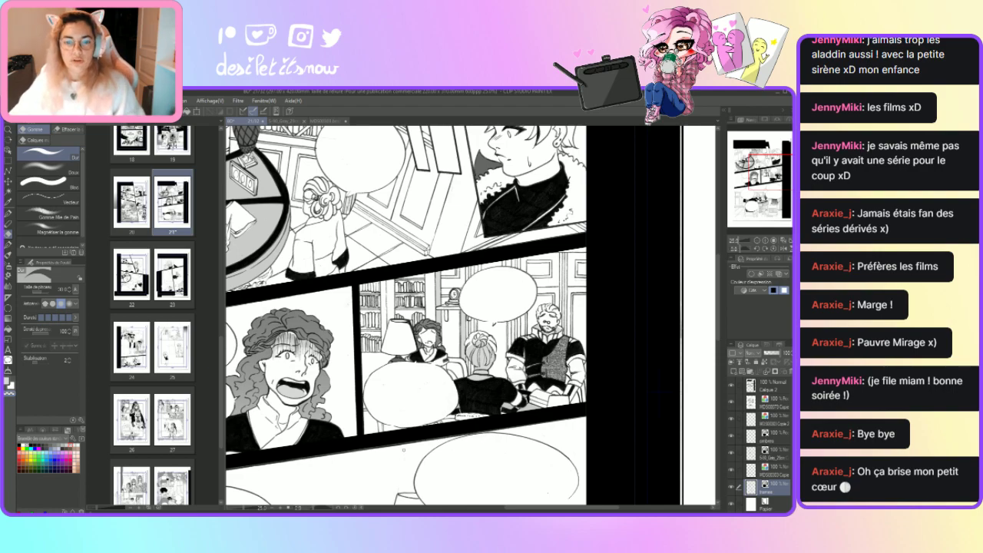
{"action": "left_click", "coordinate": [270, 510]}
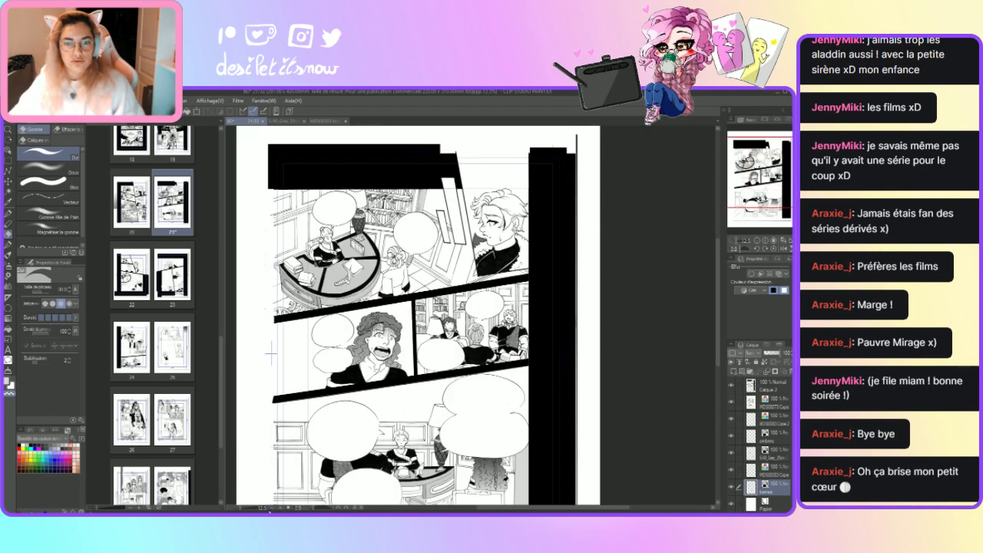
{"action": "left_click_drag", "start_coordinate": [719, 374], "coordinate": [720, 376]}
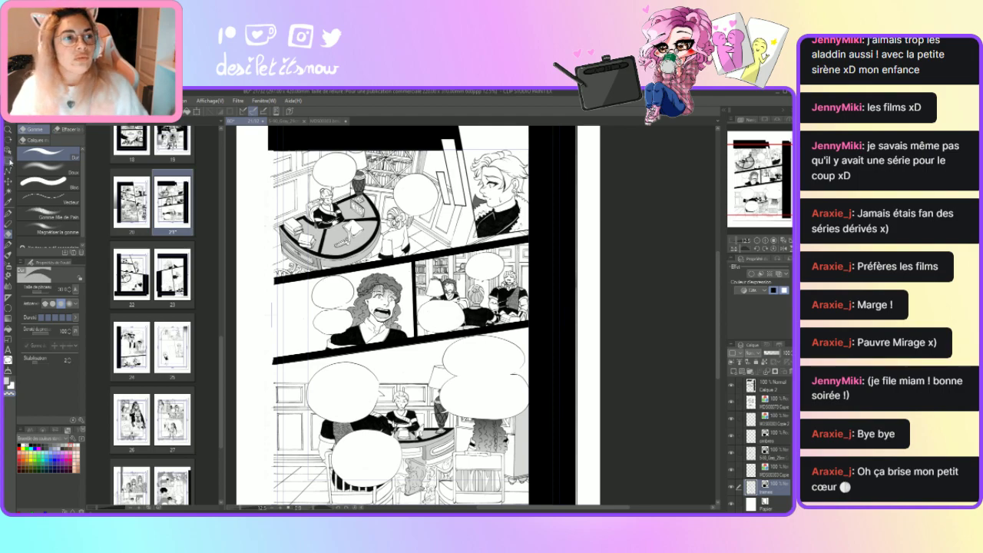
{"action": "left_click", "coordinate": [8, 159]}
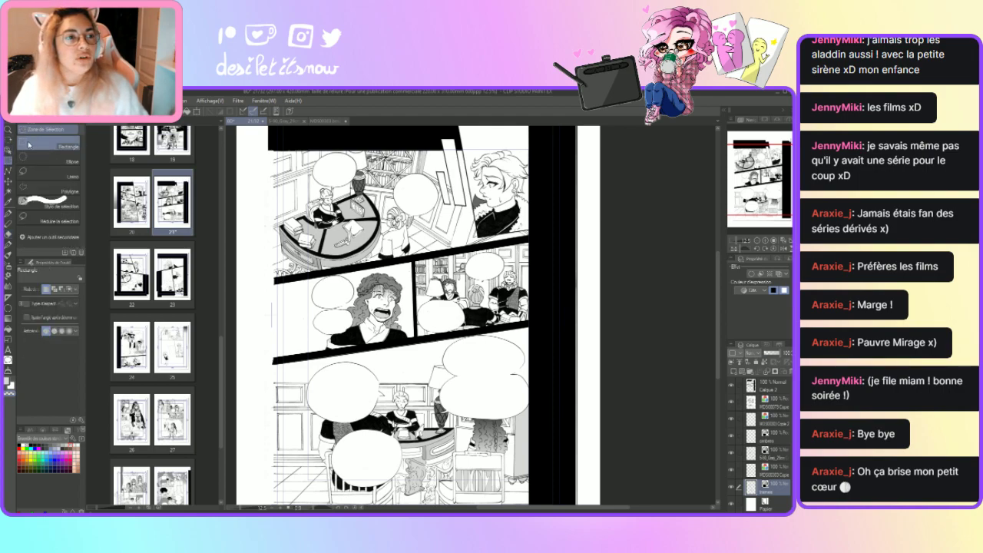
{"action": "left_click", "coordinate": [35, 187]}
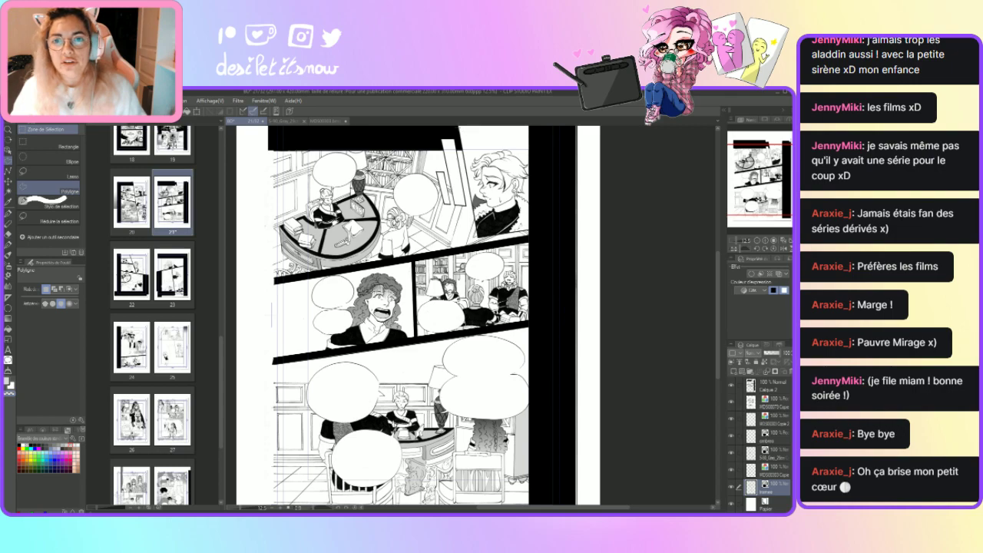
{"action": "scroll", "coordinate": [720, 302], "scroll_direction": "up", "scroll_amount": 2}
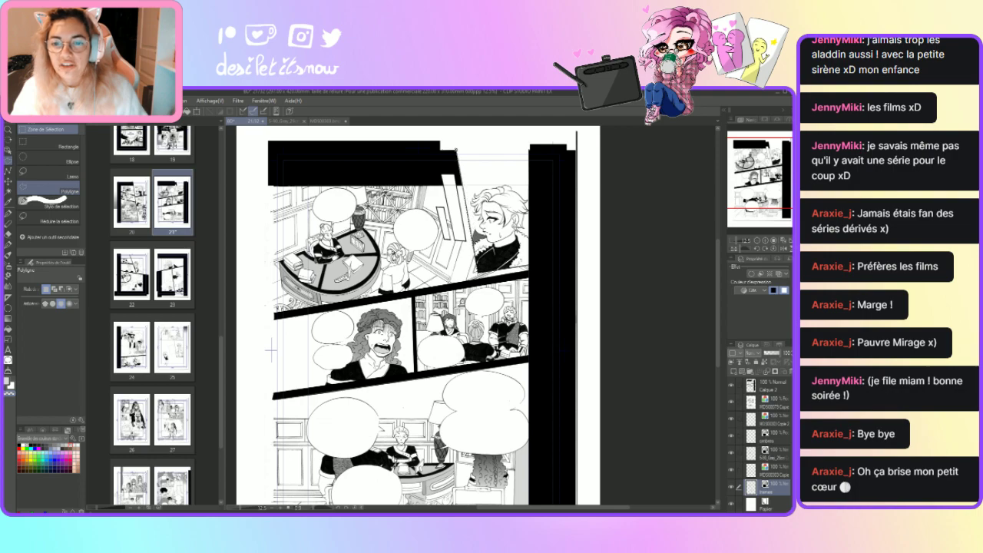
{"action": "left_click", "coordinate": [532, 265]}
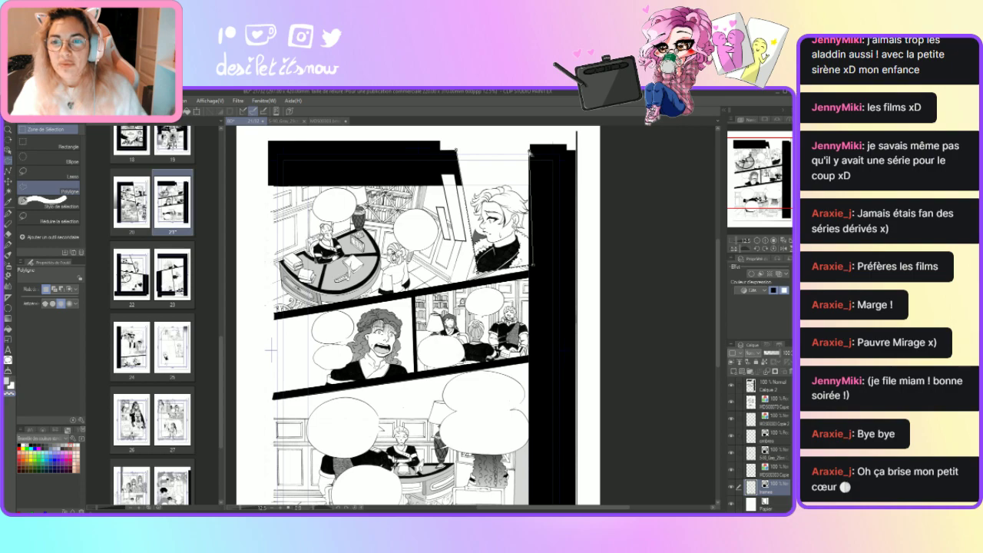
{"action": "left_click", "coordinate": [458, 150]}
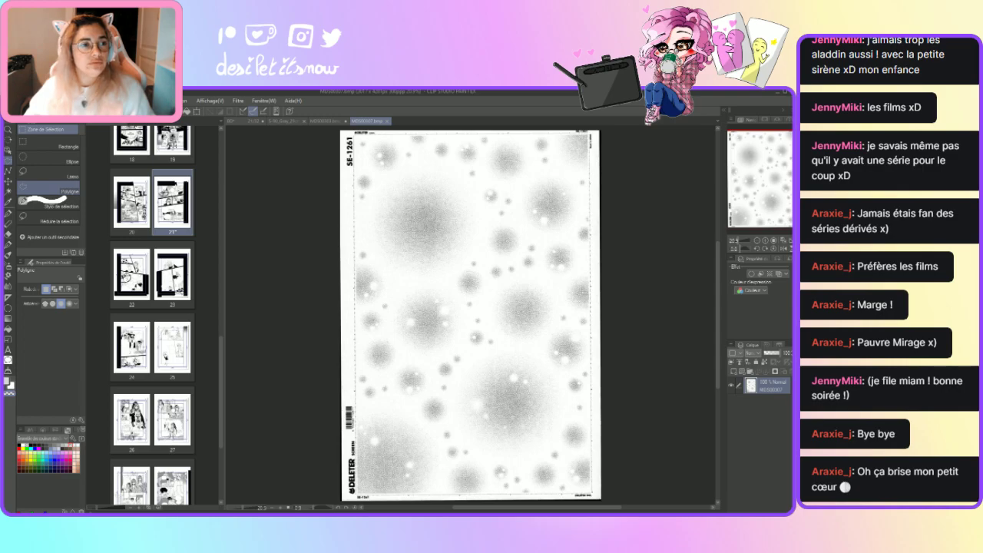
Paste the SE-1261 bubble screentone onto the comic page, clear the selection and enlarge the tone to cover the panels.
{"action": "left_click", "coordinate": [239, 121]}
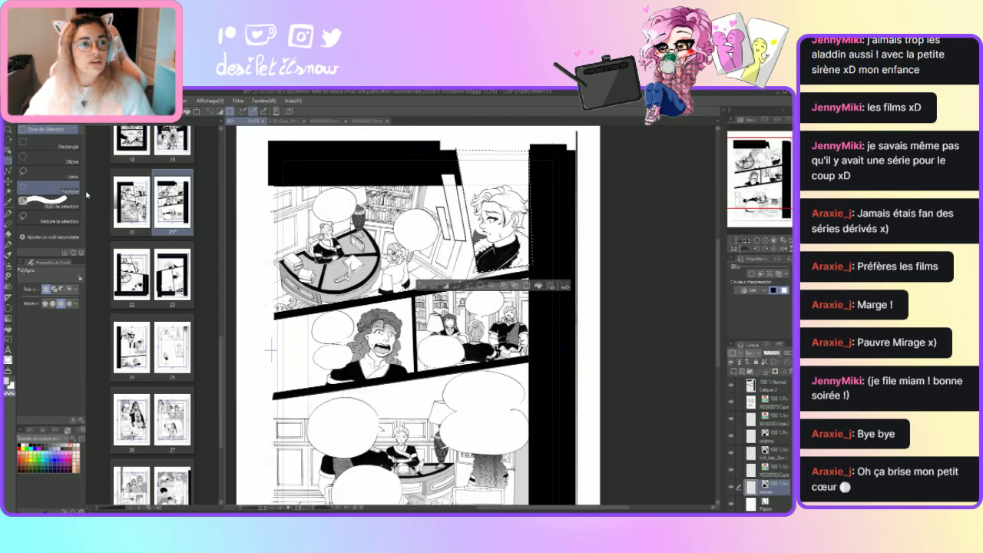
{"action": "key", "text": "ctrl+v"}
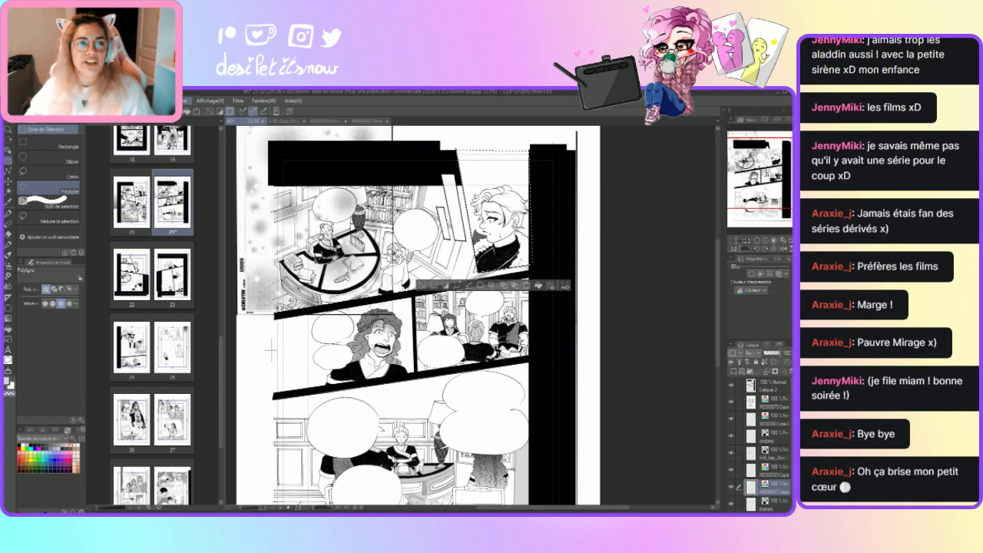
{"action": "key", "text": "ctrl+d"}
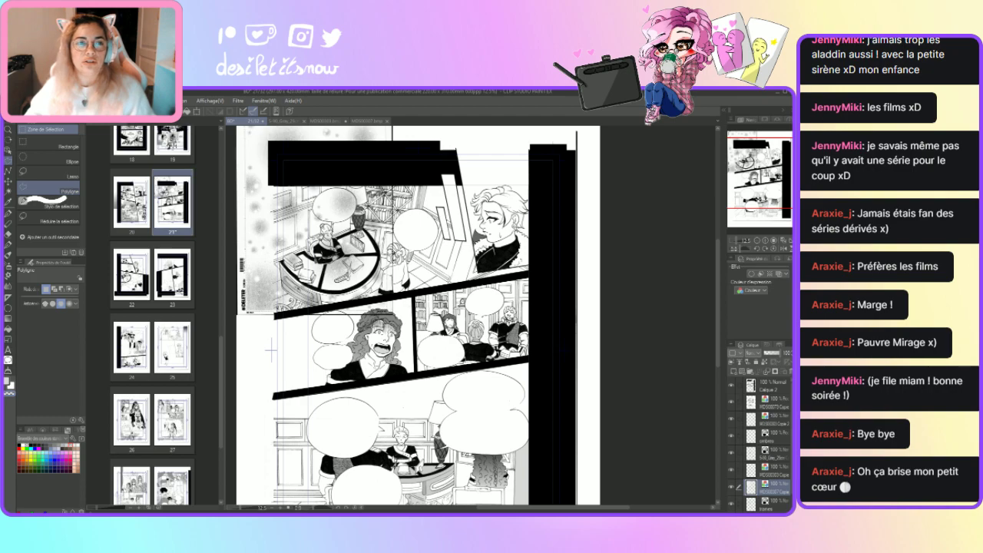
{"action": "left_click", "coordinate": [197, 112]}
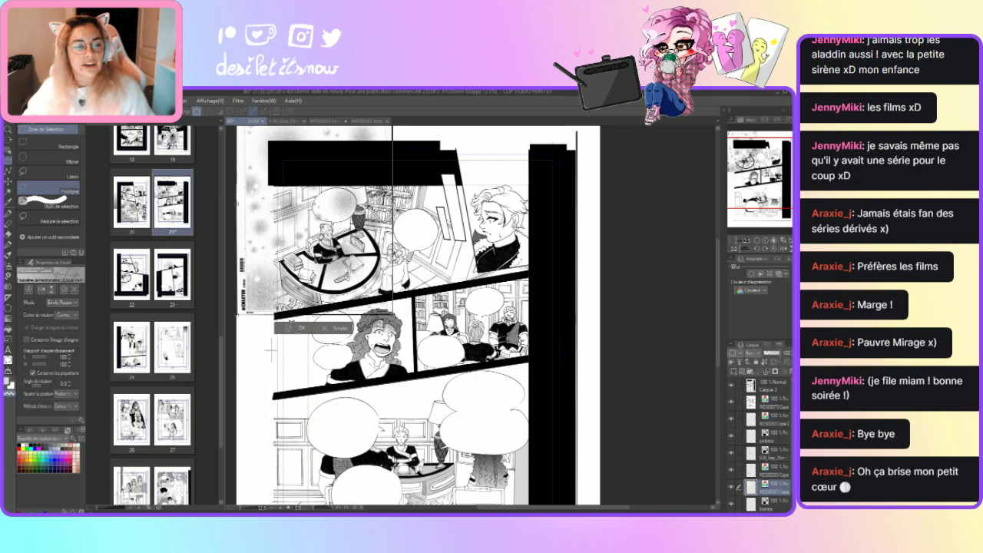
{"action": "left_click_drag", "start_coordinate": [391, 315], "coordinate": [555, 499]}
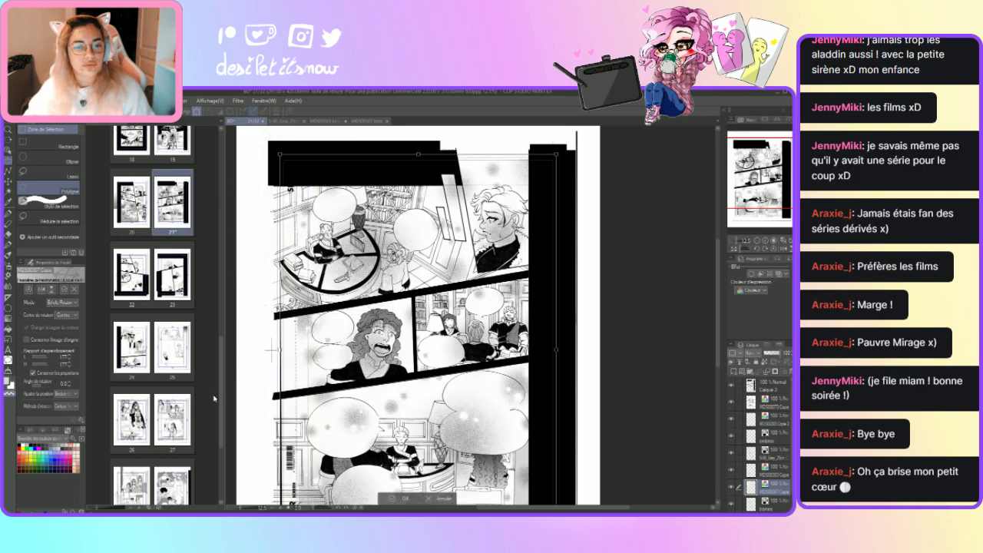
Position the enlarged bubble screentone over the portrait of the light-haired man and apply the transformation.
{"action": "left_click_drag", "start_coordinate": [540, 406], "coordinate": [535, 350]}
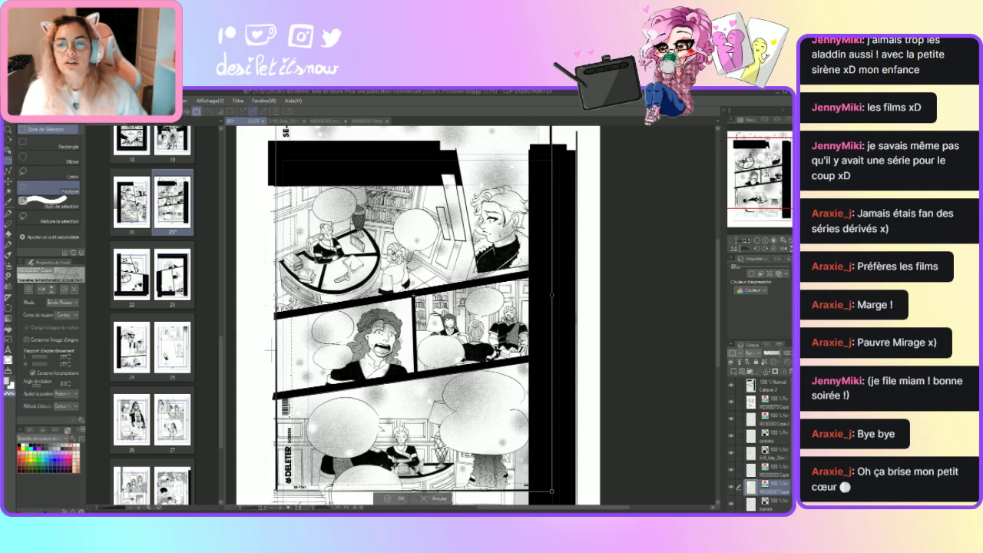
{"action": "key", "text": "Down"}
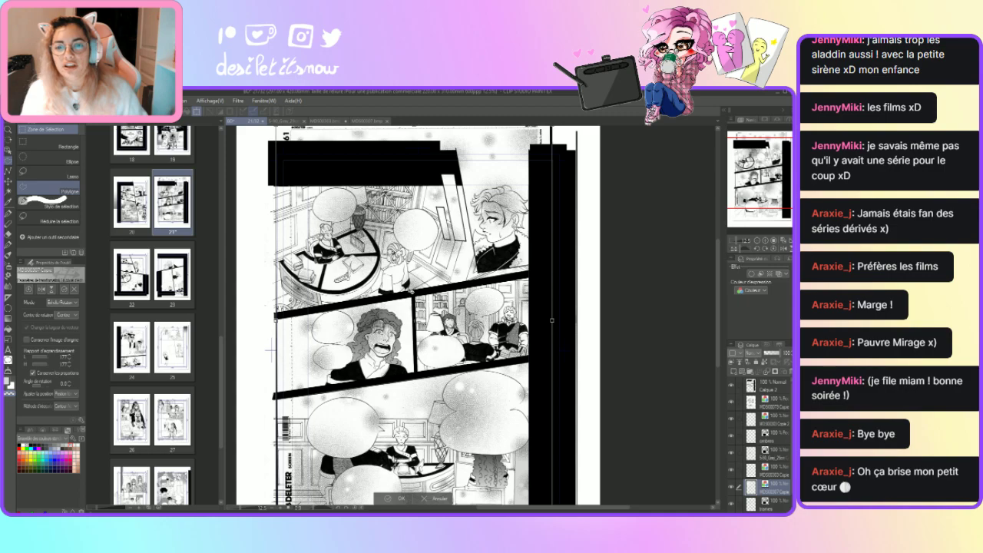
{"action": "key", "text": "Down"}
{"action": "key", "text": "Down"}
{"action": "key", "text": "Up"}
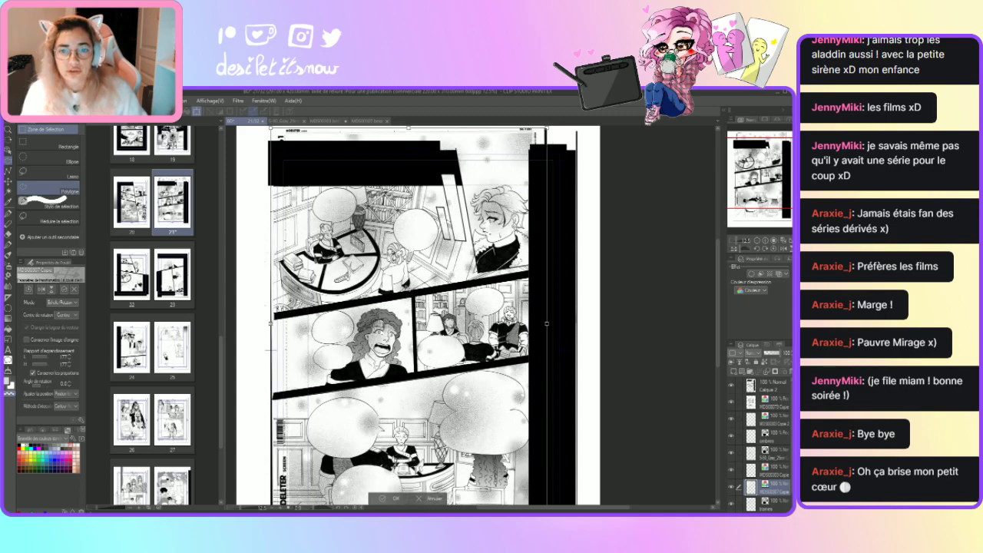
{"action": "key", "text": "Down"}
{"action": "key", "text": "Down"}
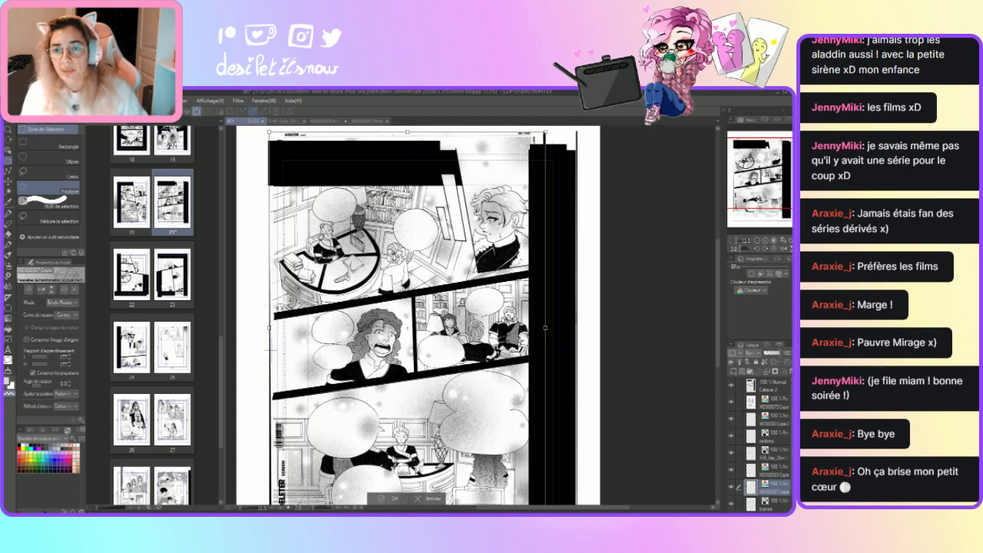
{"action": "left_click", "coordinate": [392, 495]}
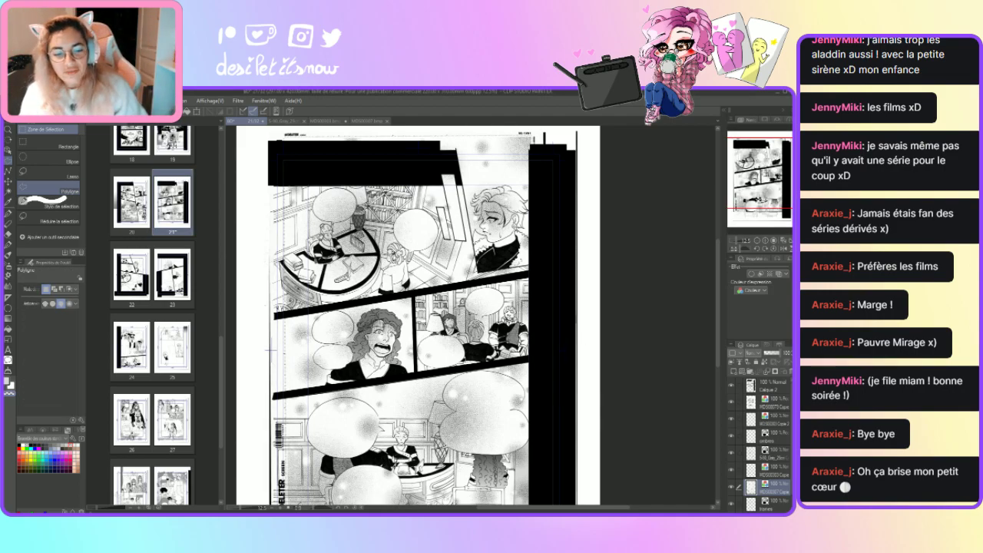
Outline the light-haired man's portrait panel with a polygonal selection, remove the bubble screentone outside it and deselect.
{"action": "key", "text": "ctrl+plus"}
{"action": "key", "text": "ctrl+plus"}
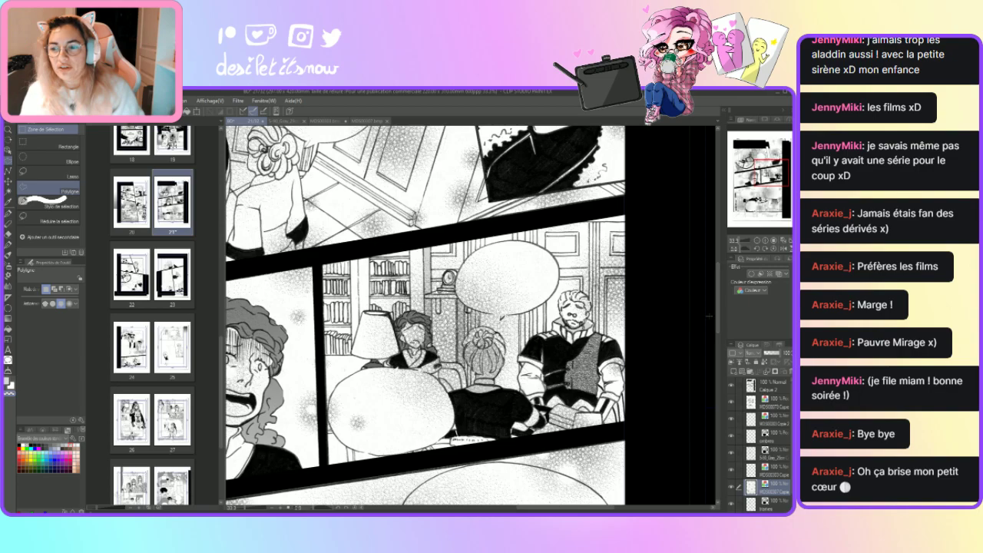
{"action": "scroll", "coordinate": [718, 332], "scroll_direction": "up", "scroll_amount": 5}
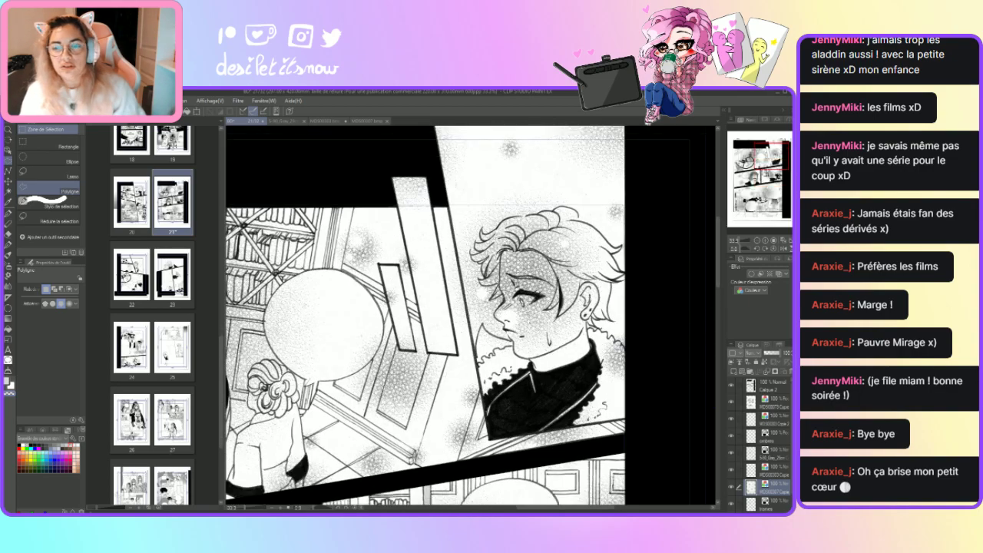
{"action": "scroll", "coordinate": [718, 331], "scroll_direction": "up", "scroll_amount": 1}
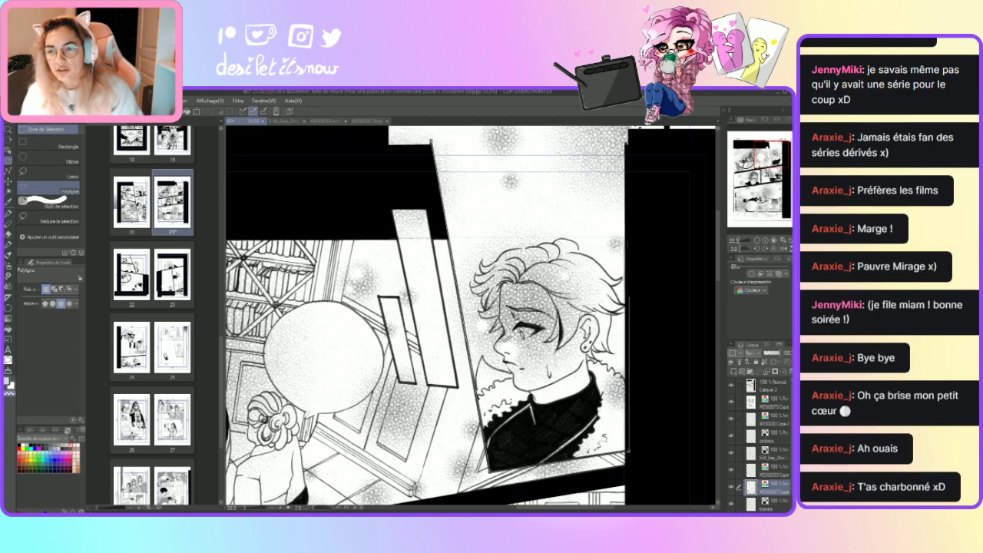
{"action": "left_click", "coordinate": [628, 146]}
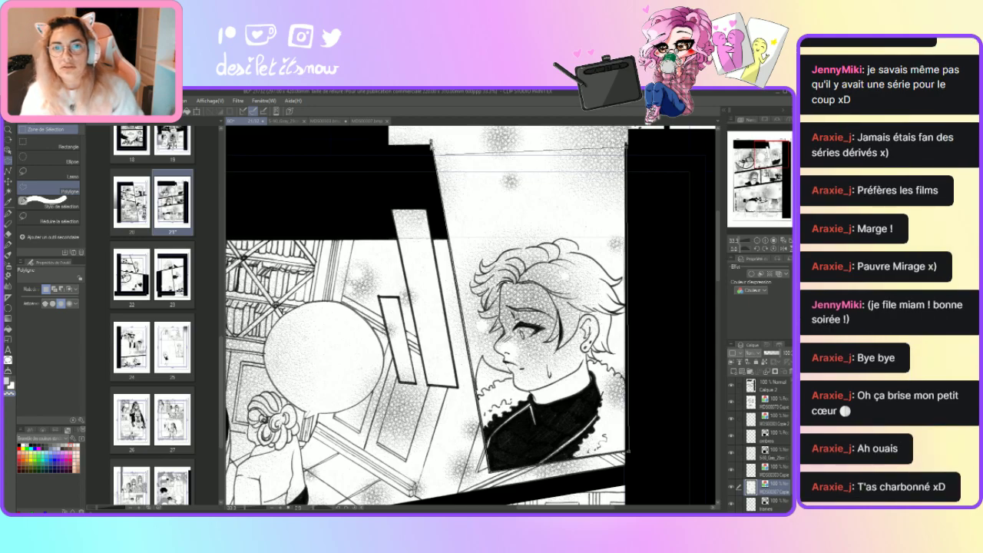
{"action": "left_click", "coordinate": [432, 141]}
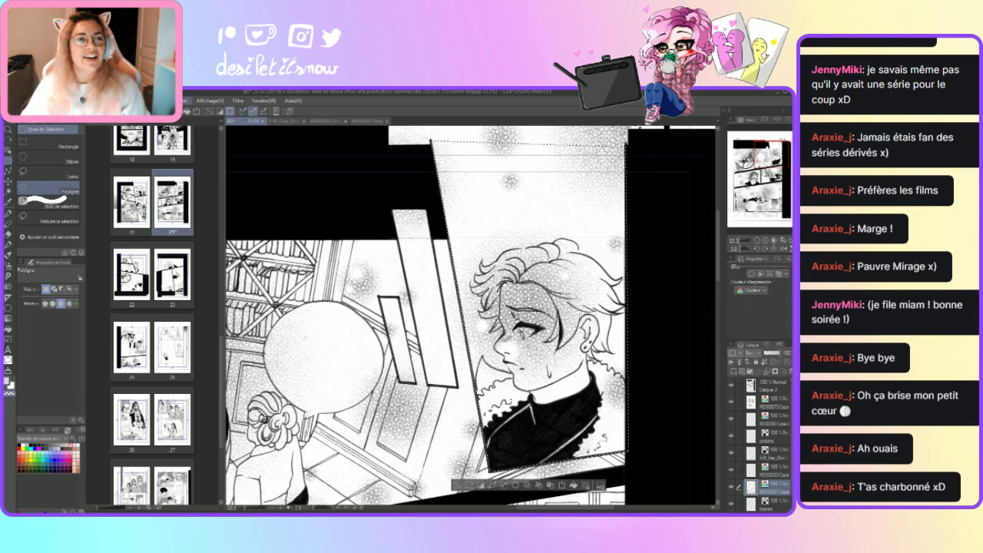
{"action": "left_click_drag", "start_coordinate": [455, 485], "coordinate": [253, 498]}
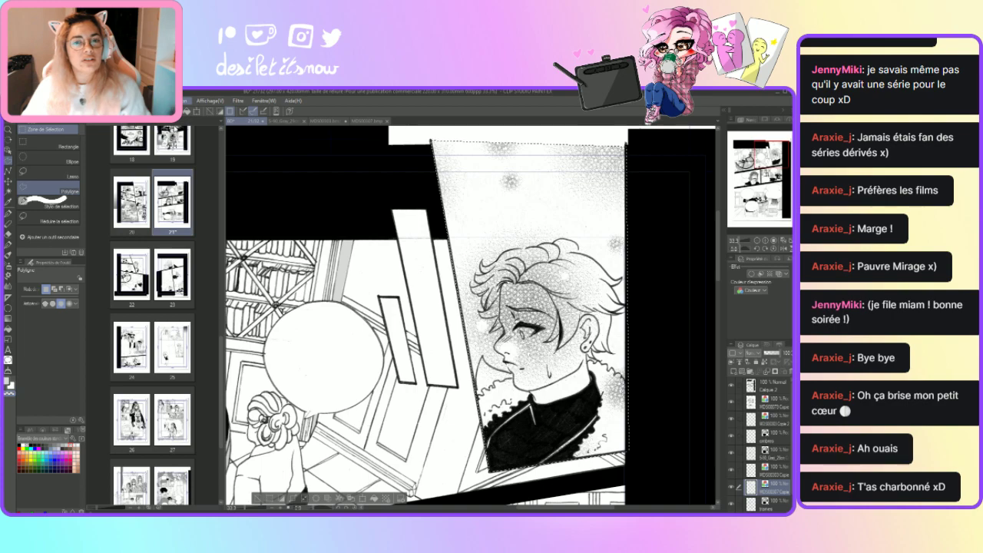
{"action": "key", "text": "ctrl+d"}
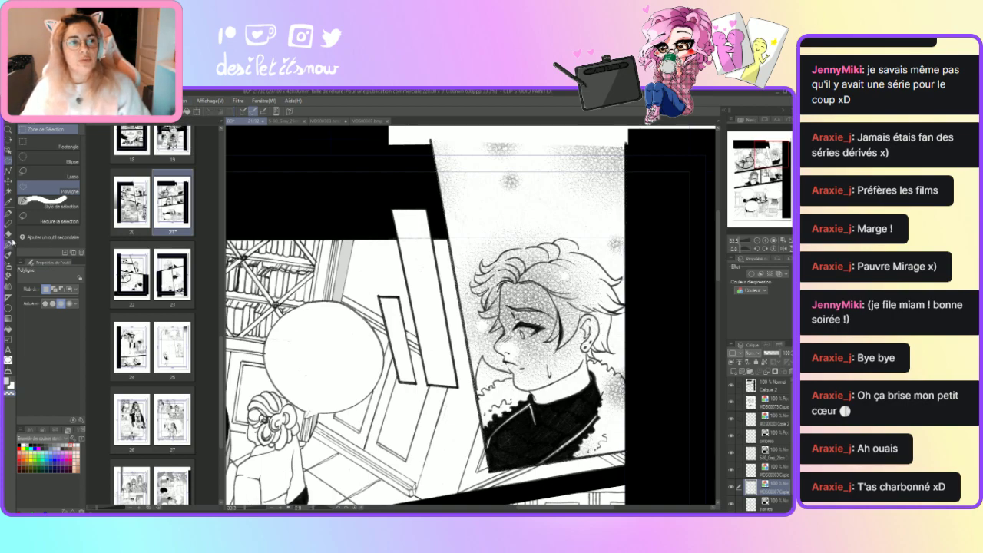
Place the bubble screentone layer below the trames layer and erase the tone from the man's face, hair and neck.
{"action": "left_click", "coordinate": [7, 233]}
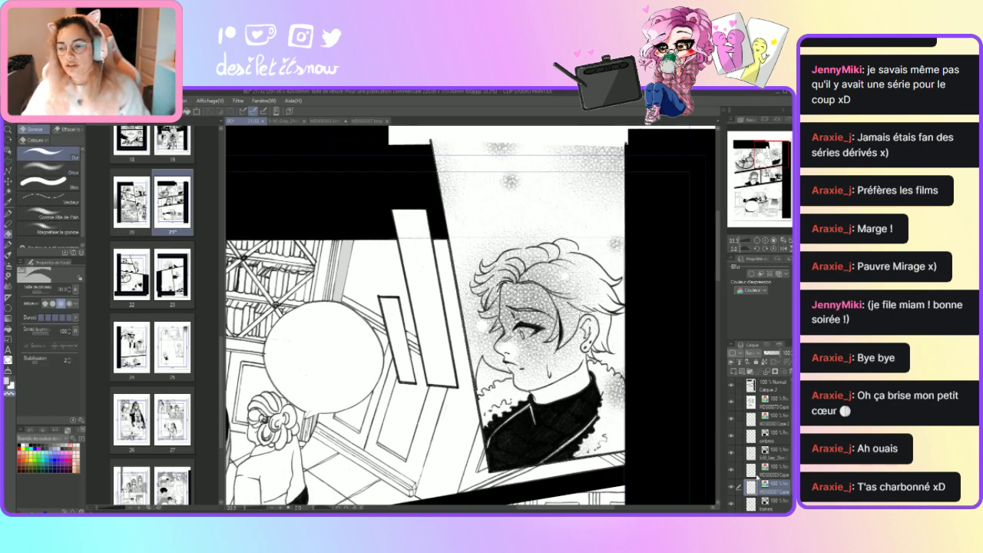
{"action": "left_click_drag", "start_coordinate": [785, 492], "coordinate": [785, 499]}
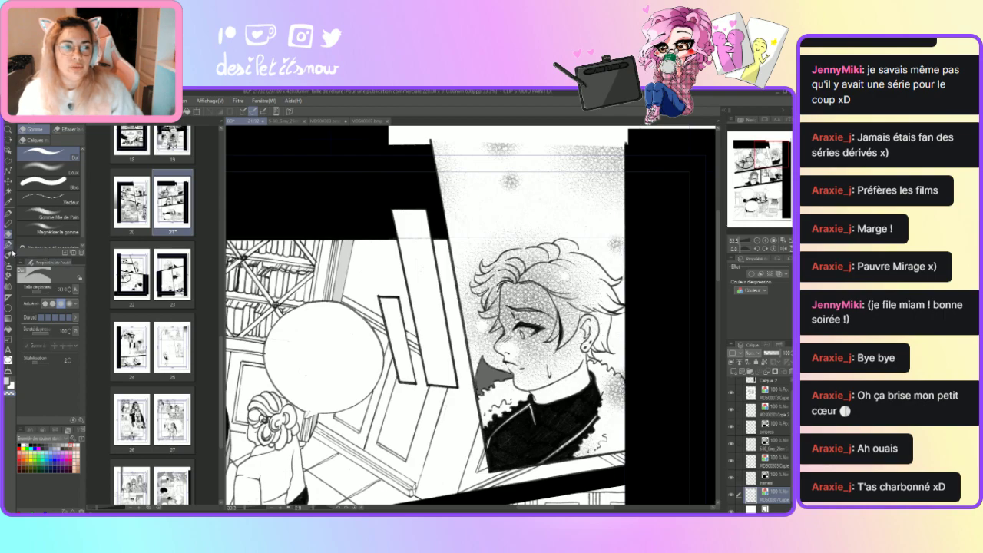
{"action": "left_click", "coordinate": [9, 219]}
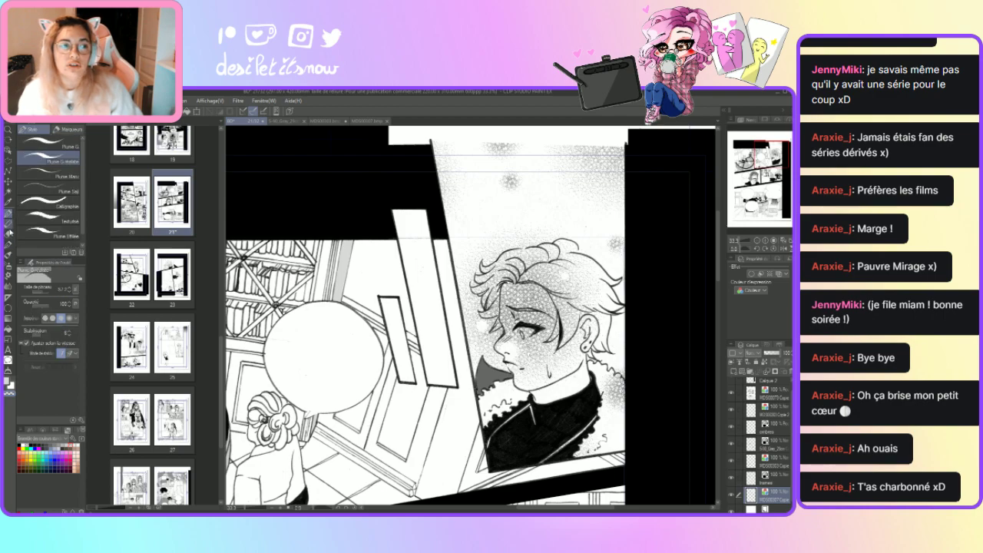
{"action": "left_click", "coordinate": [8, 233]}
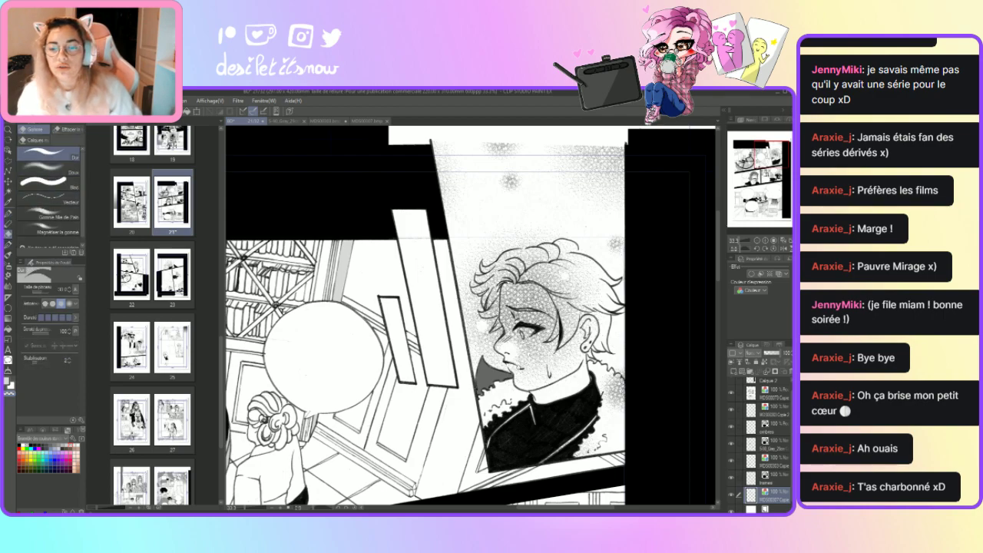
{"action": "left_click", "coordinate": [54, 186]}
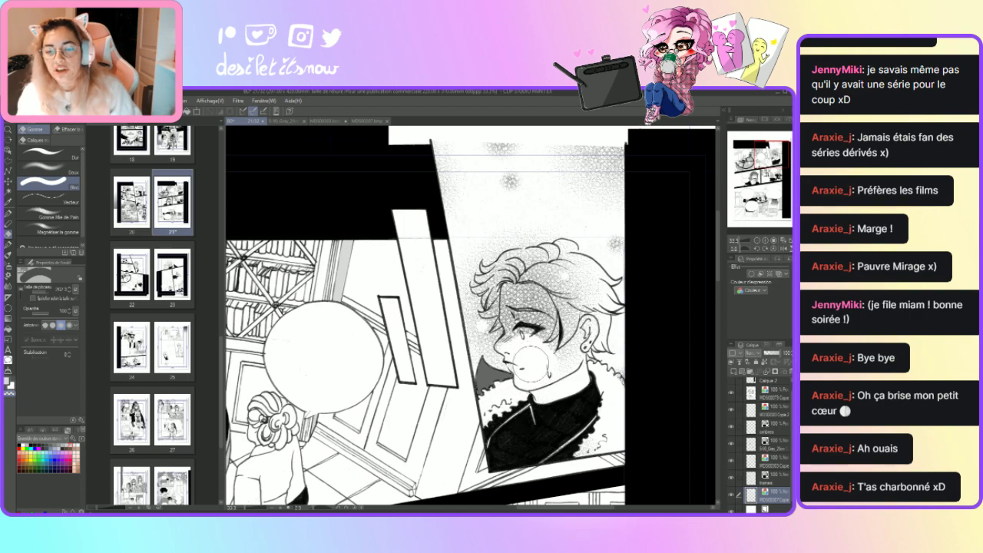
{"action": "mouse_move", "coordinate": [525, 358]}
{"action": "left_mouse_down"}
{"action": "mouse_move", "coordinate": [529, 292]}
{"action": "mouse_move", "coordinate": [555, 350]}
{"action": "mouse_move", "coordinate": [542, 369]}
{"action": "mouse_move", "coordinate": [522, 372]}
{"action": "mouse_move", "coordinate": [536, 366]}
{"action": "mouse_move", "coordinate": [535, 384]}
{"action": "mouse_move", "coordinate": [554, 390]}
{"action": "left_mouse_up"}
{"action": "mouse_move", "coordinate": [560, 299]}
{"action": "left_mouse_down"}
{"action": "mouse_move", "coordinate": [566, 354]}
{"action": "mouse_move", "coordinate": [575, 308]}
{"action": "mouse_move", "coordinate": [587, 311]}
{"action": "mouse_move", "coordinate": [574, 330]}
{"action": "mouse_move", "coordinate": [586, 284]}
{"action": "mouse_move", "coordinate": [535, 267]}
{"action": "mouse_move", "coordinate": [519, 292]}
{"action": "mouse_move", "coordinate": [520, 260]}
{"action": "left_mouse_up"}
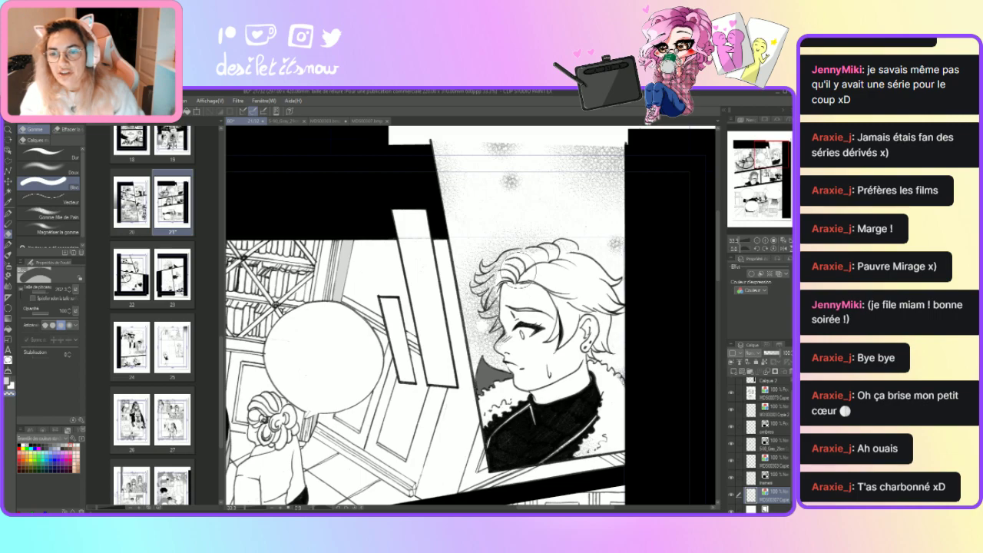
{"action": "left_click", "coordinate": [48, 154]}
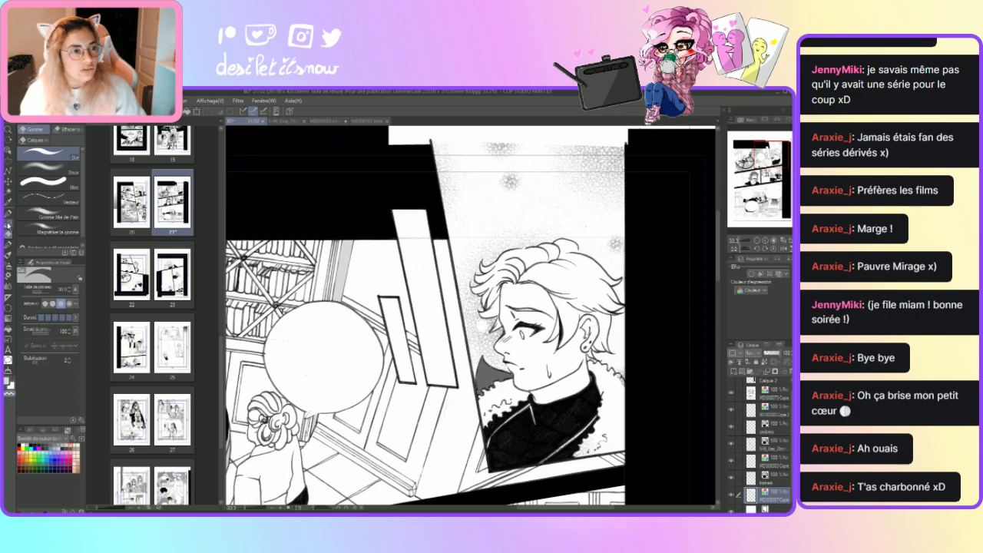
Erase the bubble screentone from the upper background of the portrait panel with the block eraser, keeping it in front of the man's face.
{"action": "left_click", "coordinate": [42, 183]}
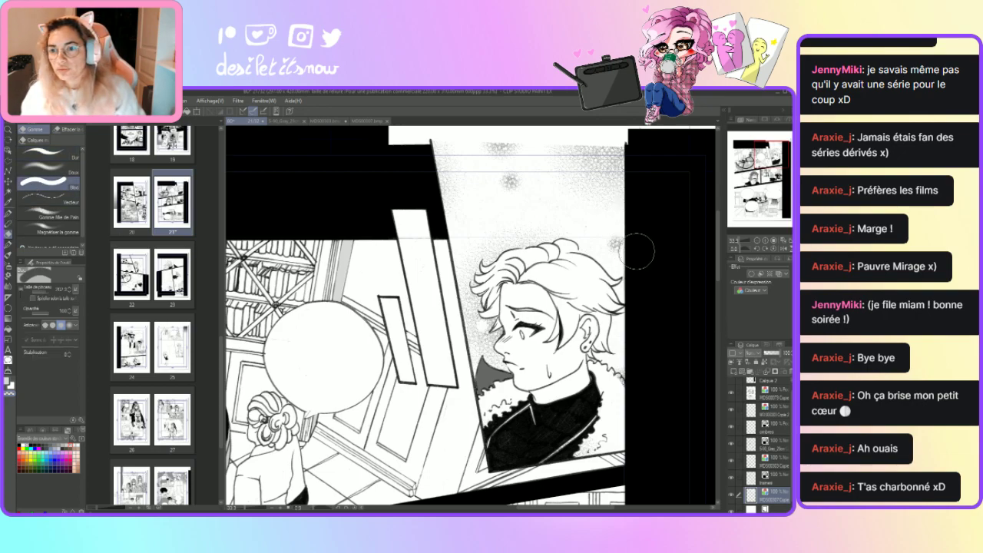
{"action": "mouse_move", "coordinate": [619, 242]}
{"action": "left_mouse_down"}
{"action": "mouse_move", "coordinate": [610, 159]}
{"action": "mouse_move", "coordinate": [559, 148]}
{"action": "mouse_move", "coordinate": [525, 183]}
{"action": "mouse_move", "coordinate": [458, 185]}
{"action": "mouse_move", "coordinate": [438, 159]}
{"action": "mouse_move", "coordinate": [444, 184]}
{"action": "left_mouse_up"}
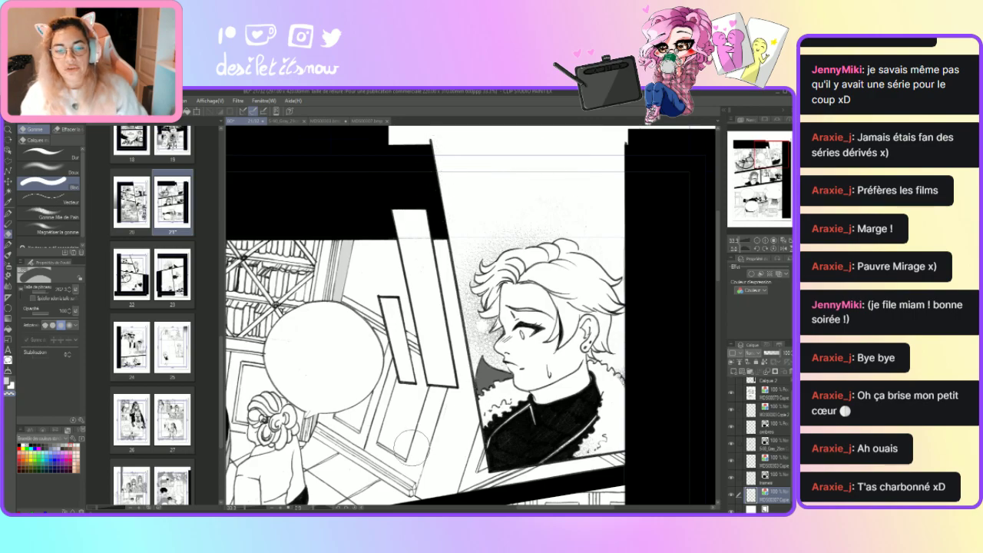
{"action": "left_click", "coordinate": [270, 509]}
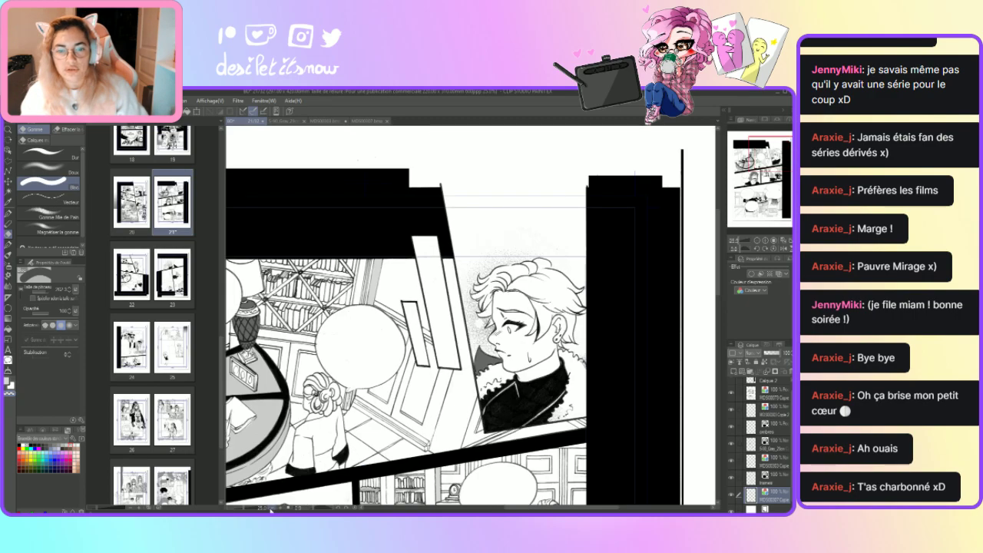
{"action": "left_click", "coordinate": [270, 509]}
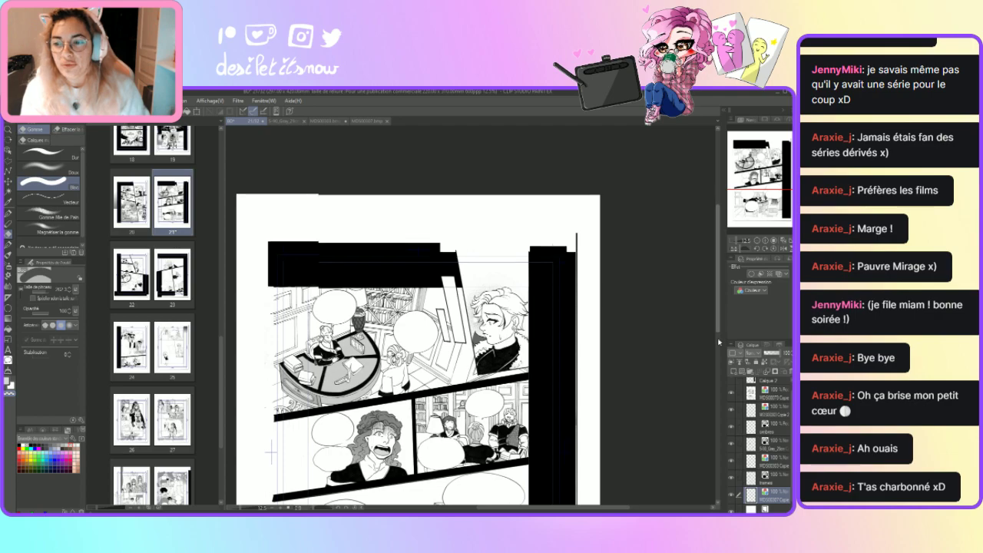
{"action": "scroll", "coordinate": [718, 341], "scroll_direction": "down", "scroll_amount": 3}
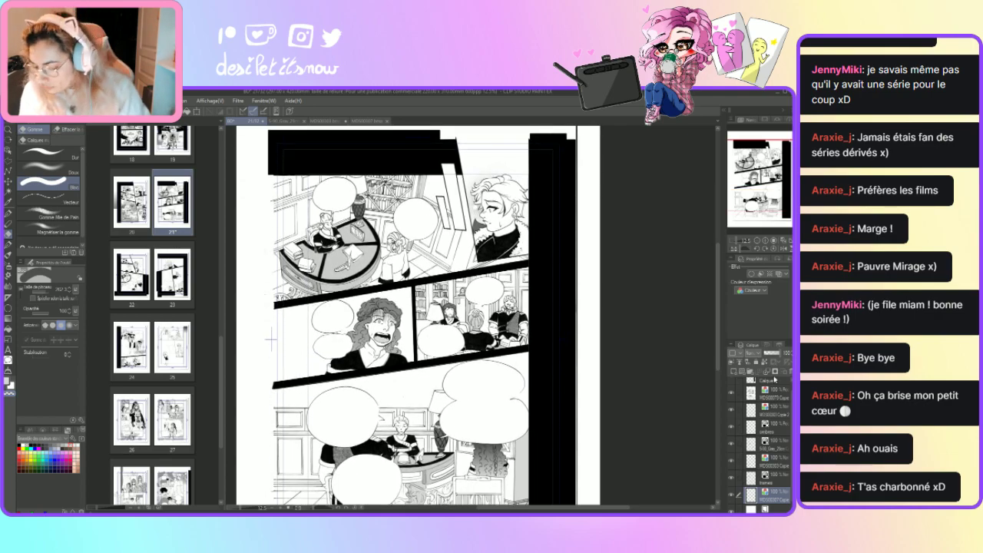
Outline the shouting curly-haired character's panel with a polygonal selection and browse the manga effect line materials.
{"action": "left_click", "coordinate": [8, 170]}
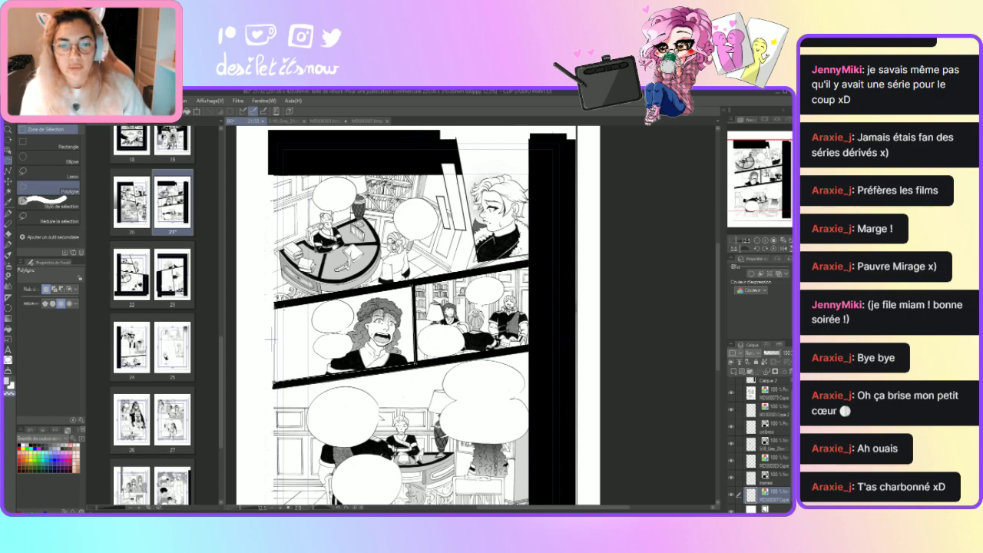
{"action": "double_click", "coordinate": [270, 338]}
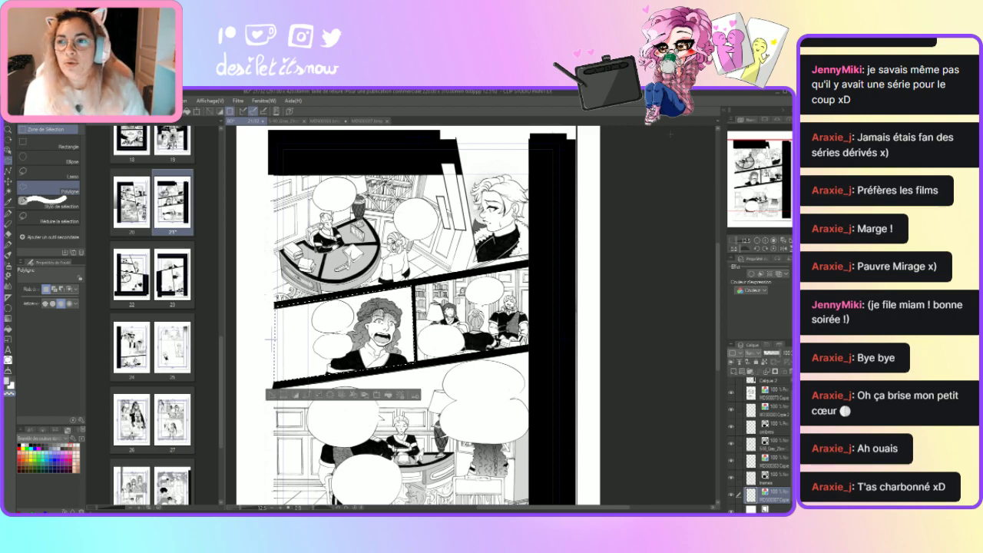
{"action": "left_click", "coordinate": [724, 112]}
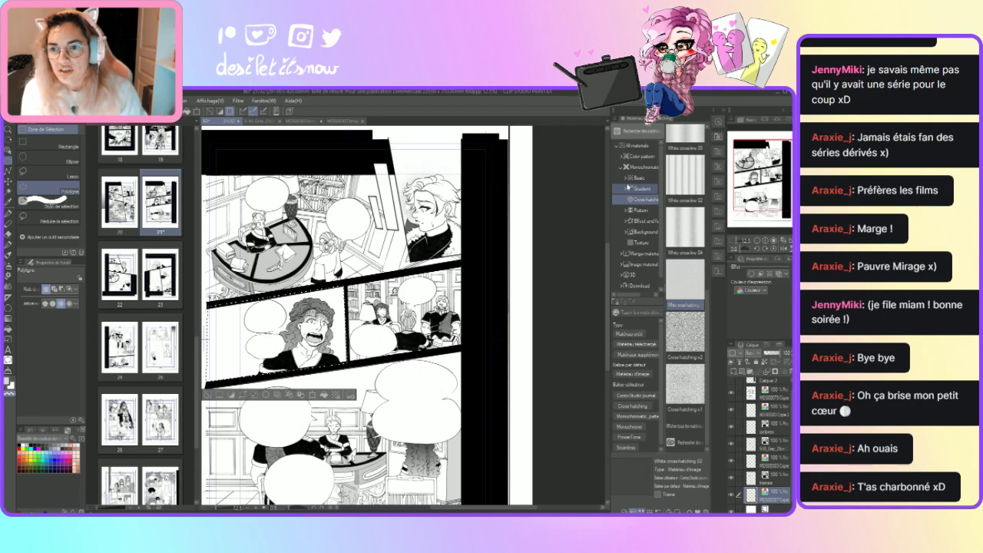
{"action": "double_click", "coordinate": [627, 167]}
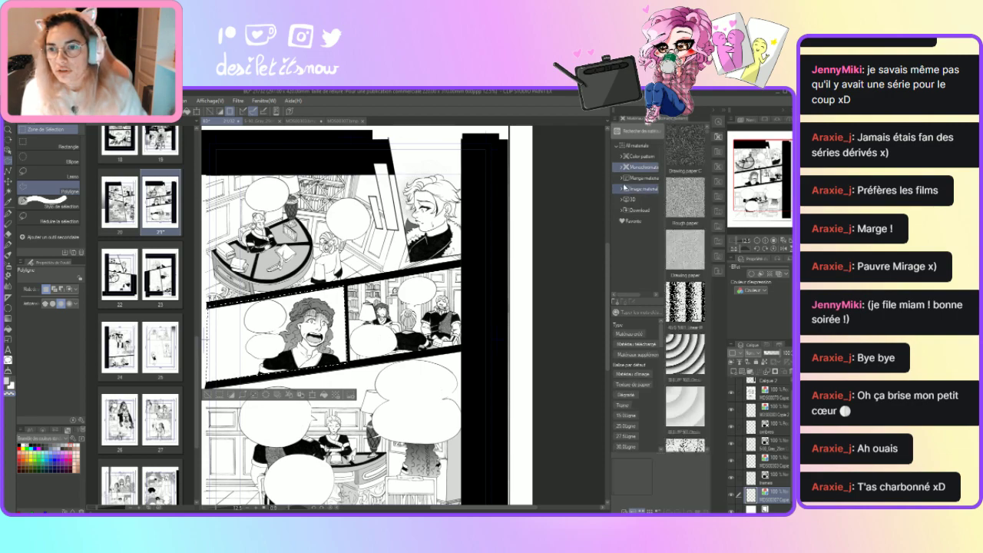
{"action": "left_click", "coordinate": [622, 179]}
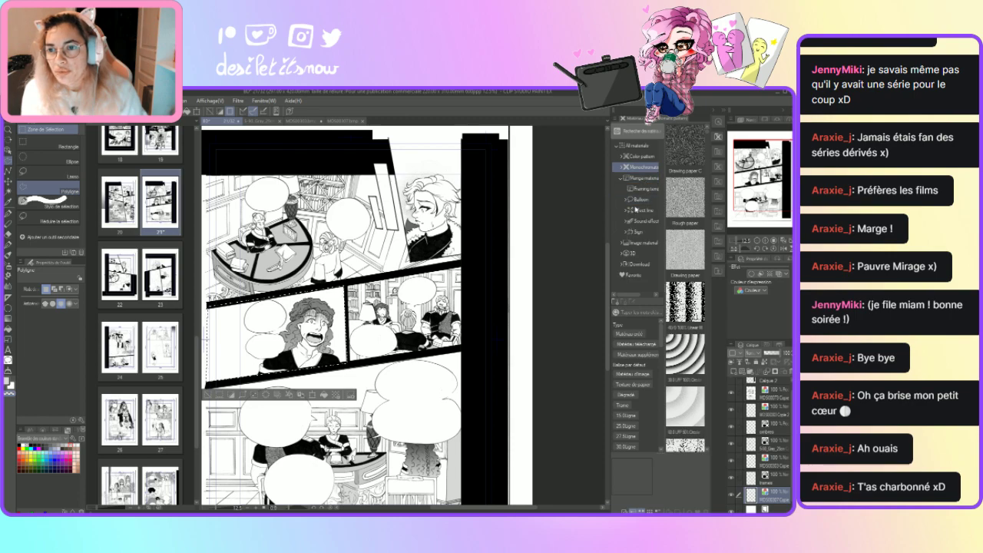
{"action": "left_click", "coordinate": [637, 209]}
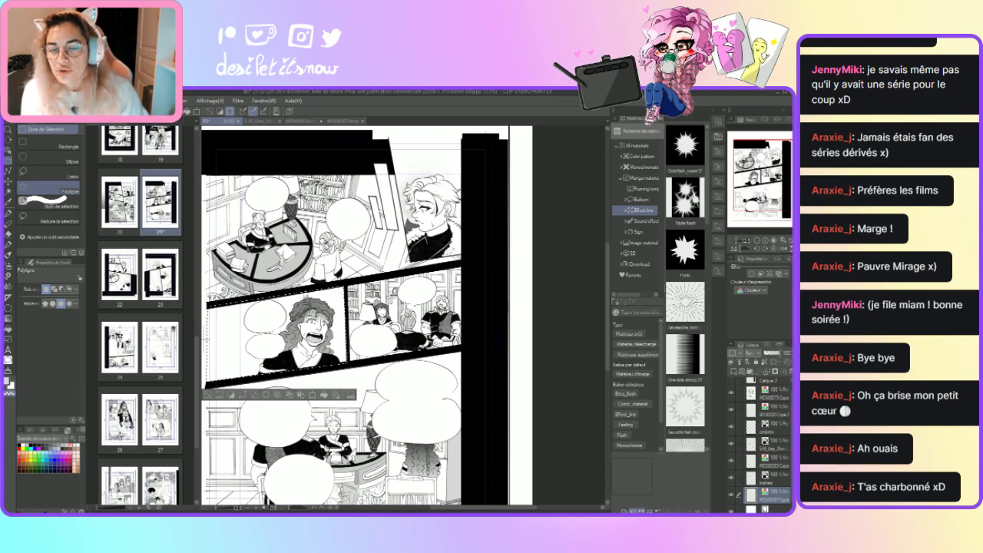
{"action": "left_click", "coordinate": [682, 241]}
{"action": "scroll", "coordinate": [710, 241], "scroll_direction": "down", "scroll_amount": 2}
{"action": "scroll", "coordinate": [710, 239], "scroll_direction": "down", "scroll_amount": 4}
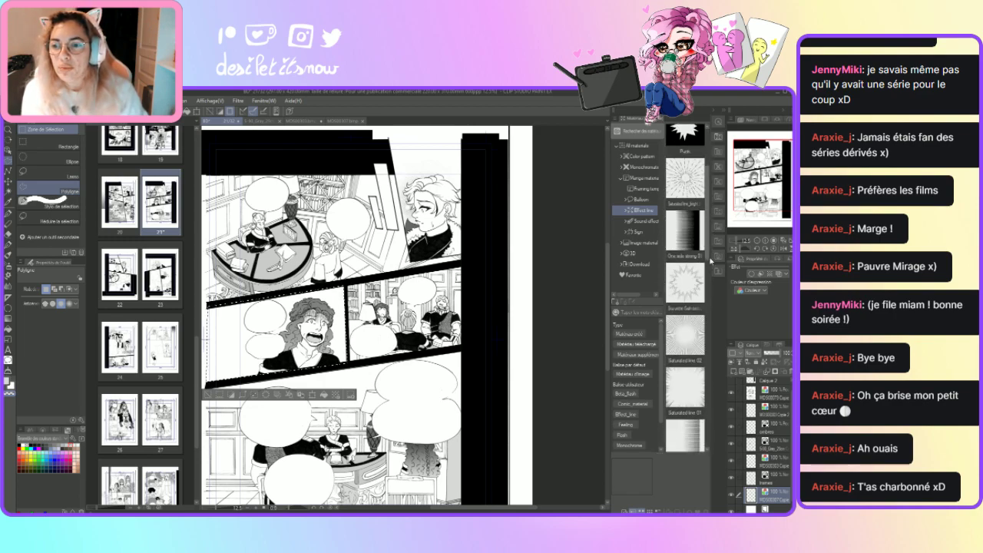
Try the Saturated line 01 material in the selected panel, scaling it down and positioning it around the shouting character.
{"action": "left_click", "coordinate": [689, 348]}
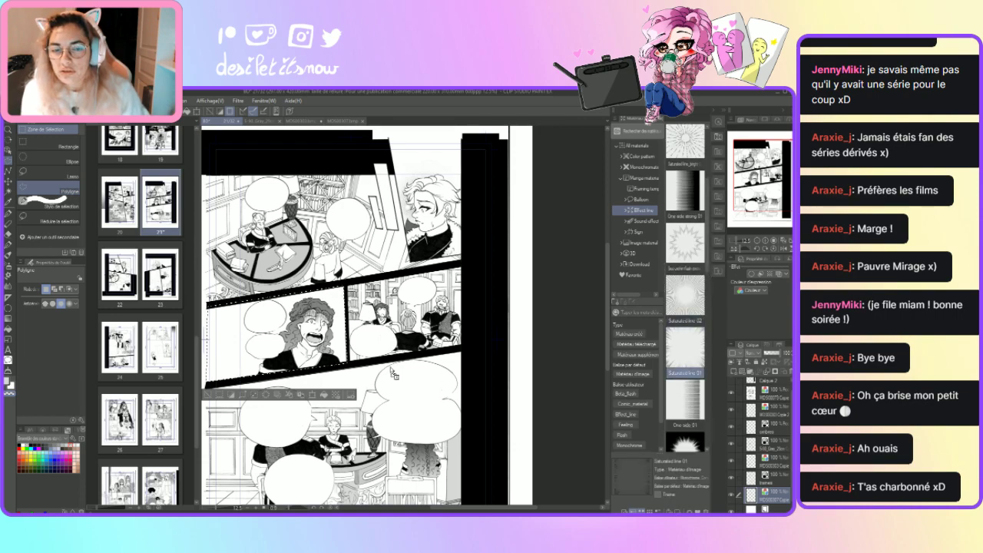
{"action": "left_click_drag", "start_coordinate": [628, 429], "coordinate": [536, 507]}
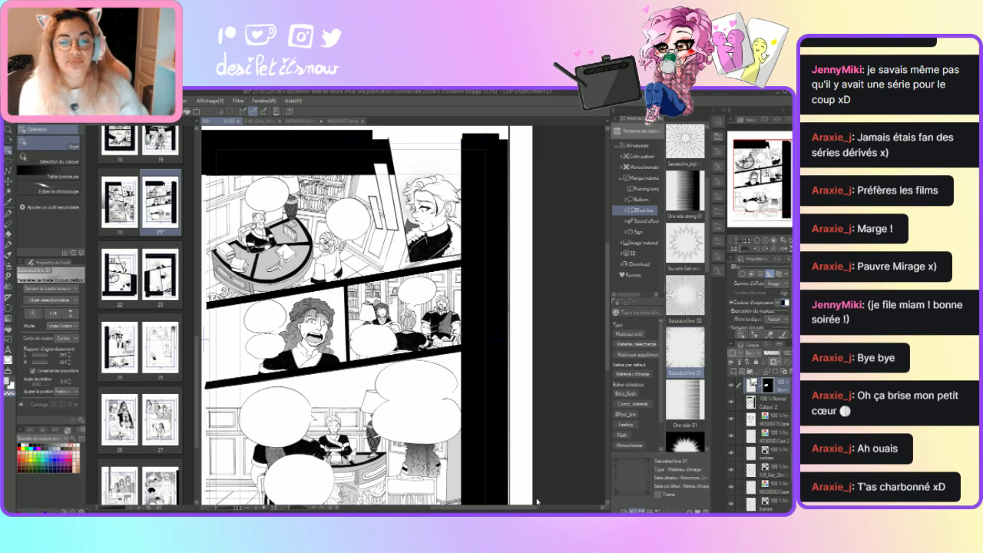
{"action": "left_click_drag", "start_coordinate": [235, 338], "coordinate": [490, 341]}
{"action": "scroll", "coordinate": [475, 511], "scroll_direction": "right", "scroll_amount": 5}
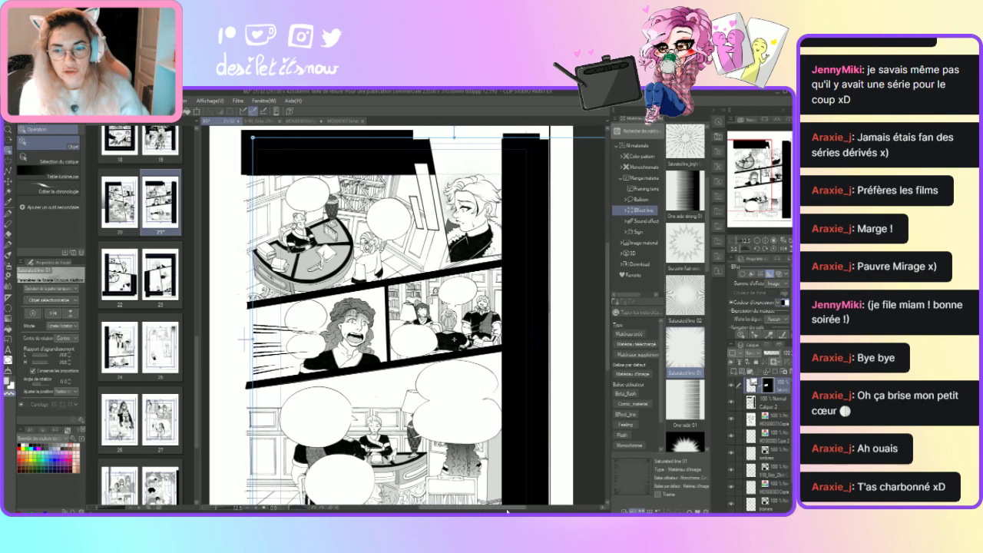
{"action": "mouse_move", "coordinate": [240, 338]}
{"action": "left_mouse_down"}
{"action": "mouse_move", "coordinate": [218, 340]}
{"action": "mouse_move", "coordinate": [238, 338]}
{"action": "left_mouse_up"}
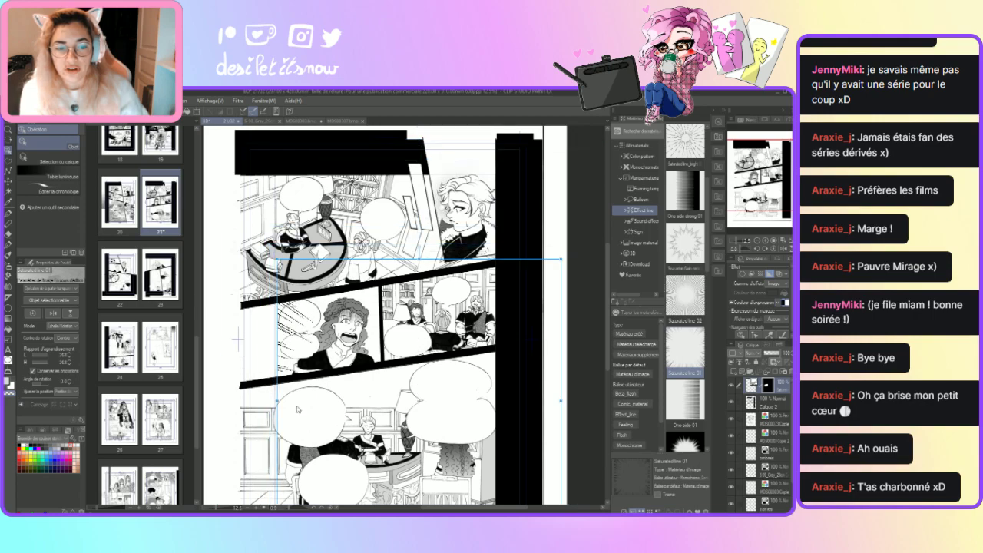
{"action": "left_click_drag", "start_coordinate": [278, 423], "coordinate": [239, 474]}
{"action": "left_click_drag", "start_coordinate": [520, 290], "coordinate": [434, 335]}
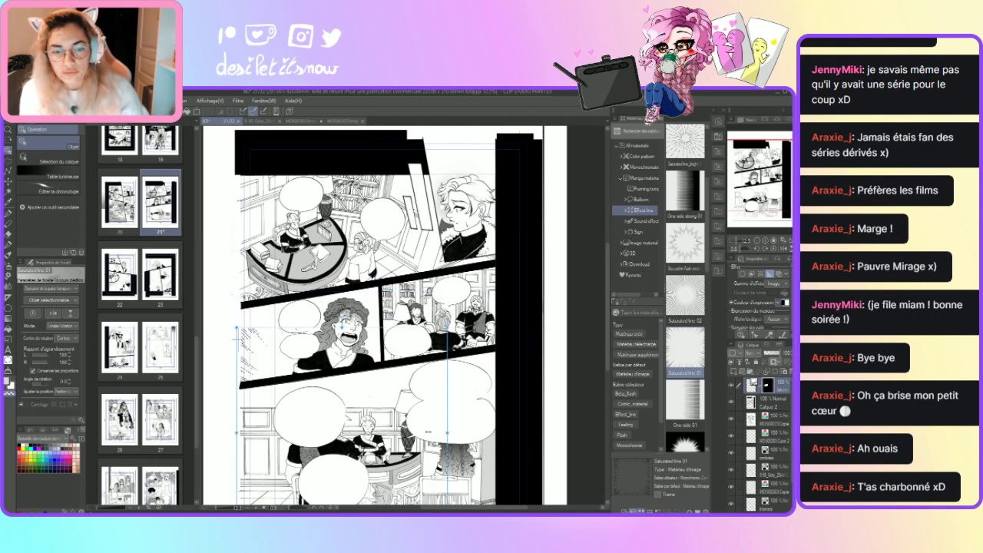
{"action": "left_click_drag", "start_coordinate": [335, 432], "coordinate": [345, 383]}
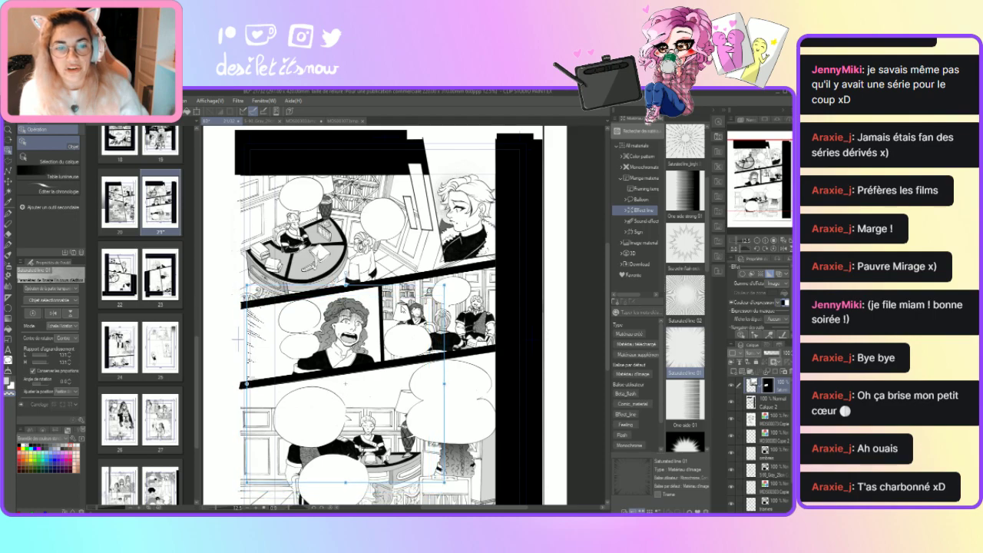
{"action": "left_click_drag", "start_coordinate": [445, 482], "coordinate": [385, 423]}
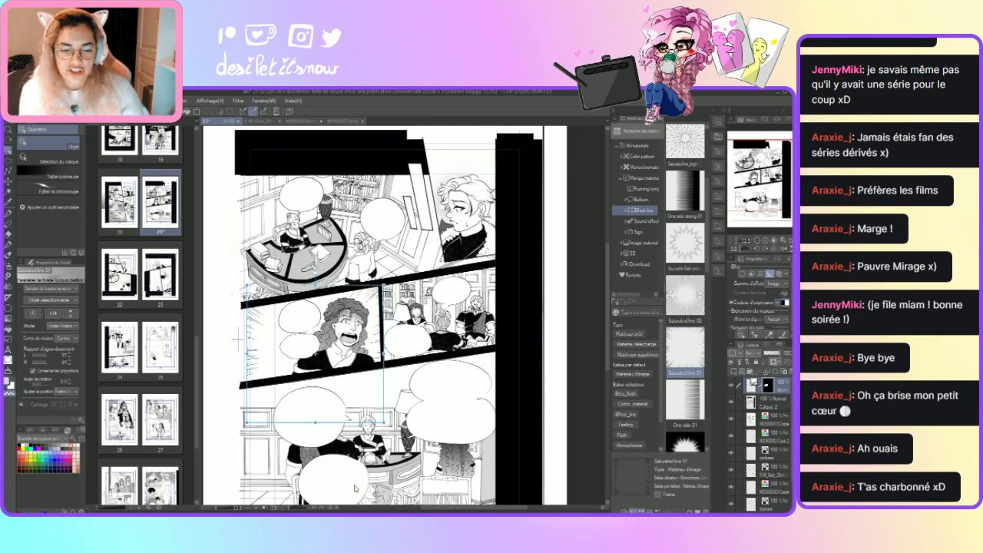
Convert the Saturated line 01 layer to a raster layer and remove it from the page.
{"action": "left_click_drag", "start_coordinate": [423, 507], "coordinate": [462, 512]}
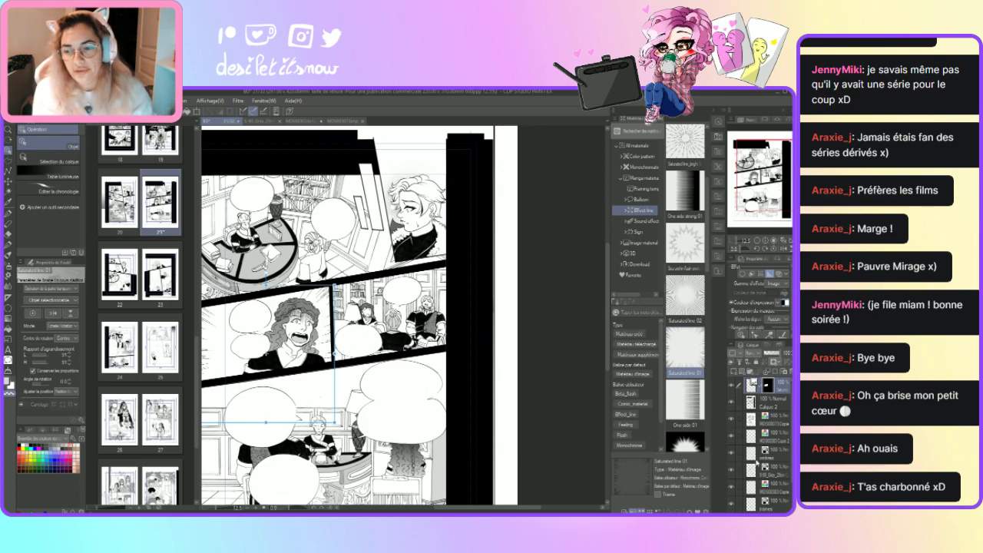
{"action": "left_click", "coordinate": [756, 458]}
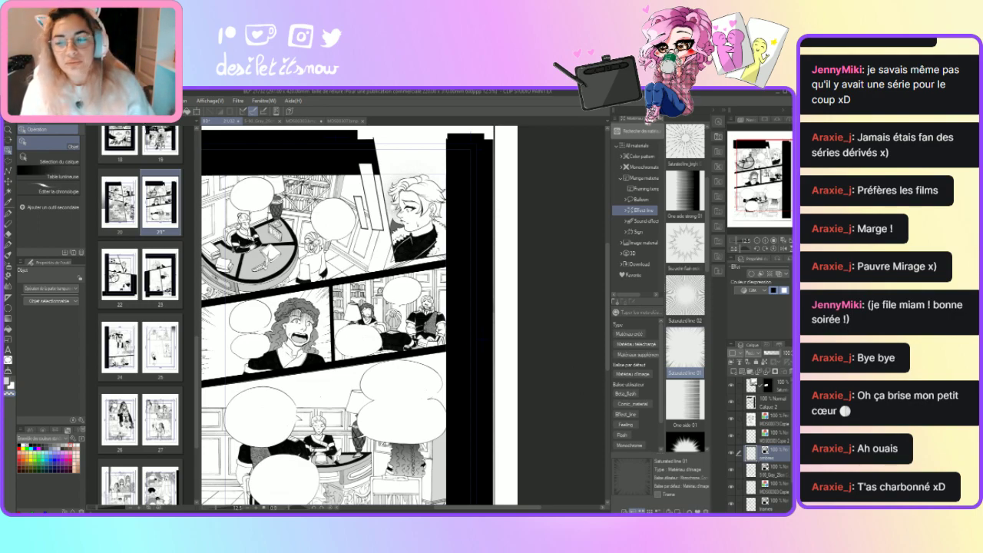
{"action": "left_click", "coordinate": [784, 379]}
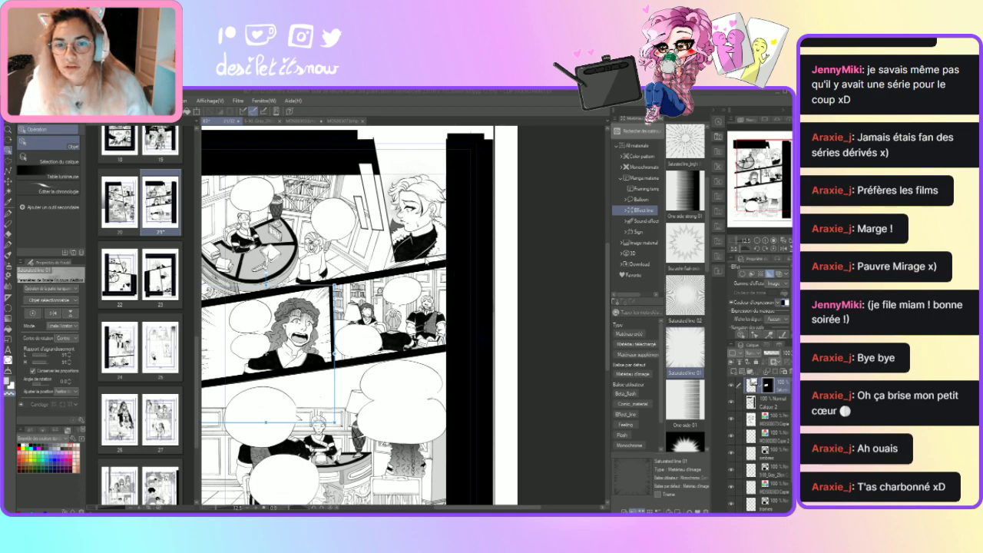
{"action": "left_click", "coordinate": [444, 281]}
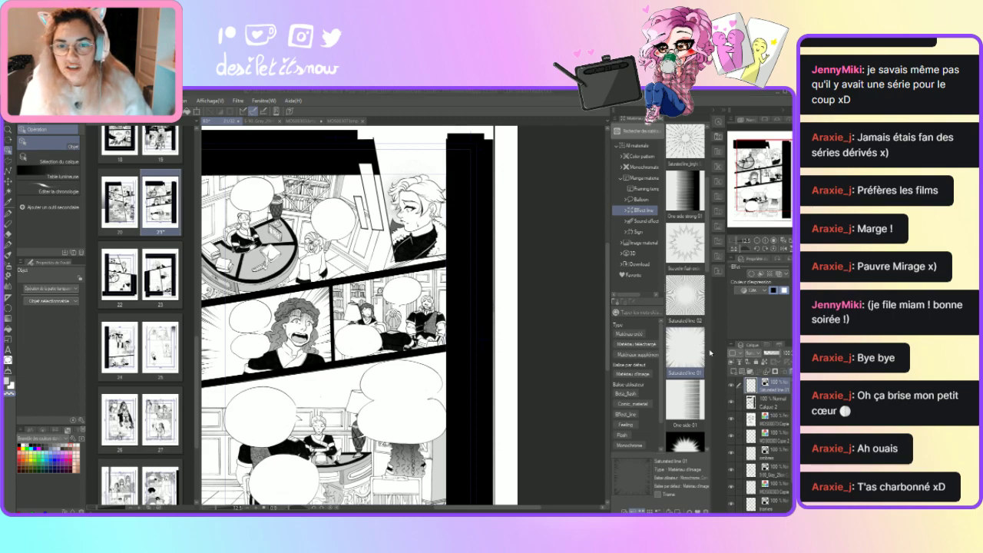
{"action": "key", "text": "ctrl+z"}
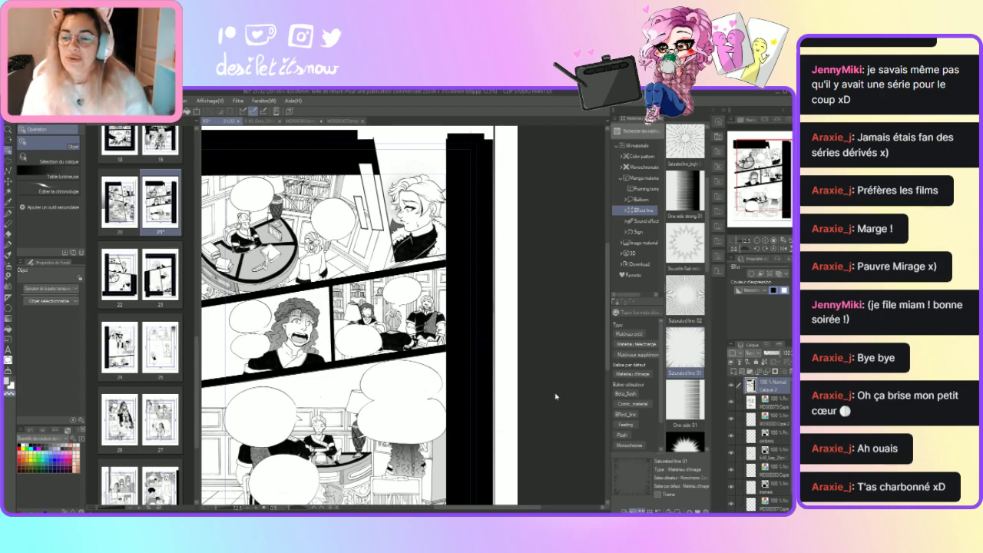
Outline the shouting character's panel again with a polygonal selection and place the Saturated line 02 material in it.
{"action": "key", "text": "m"}
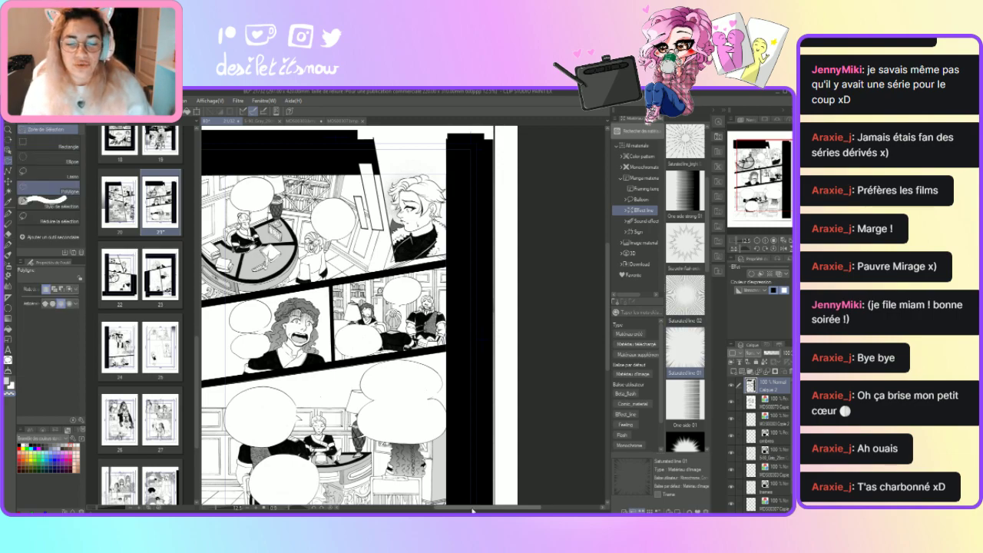
{"action": "left_click_drag", "start_coordinate": [473, 508], "coordinate": [462, 508]}
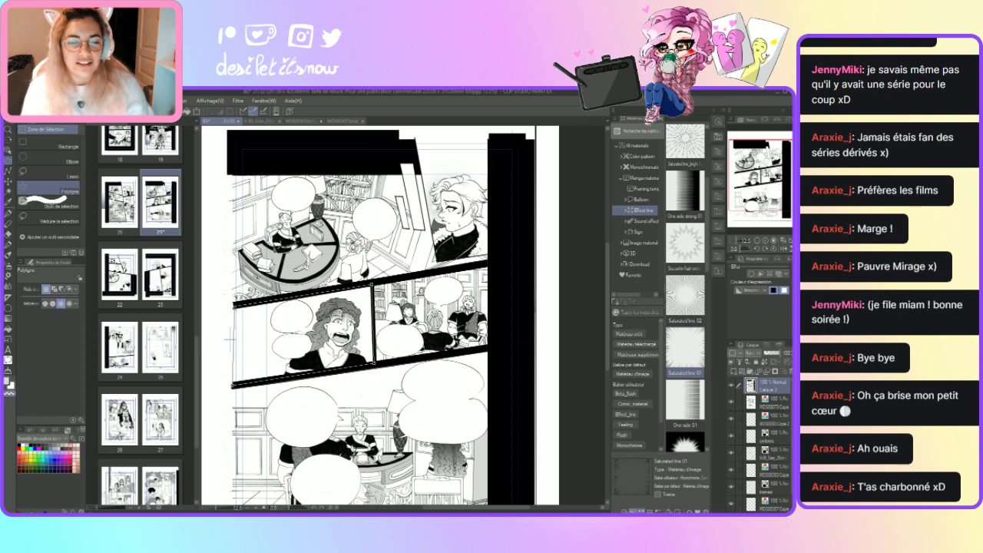
{"action": "left_click", "coordinate": [232, 337]}
{"action": "left_click", "coordinate": [685, 306]}
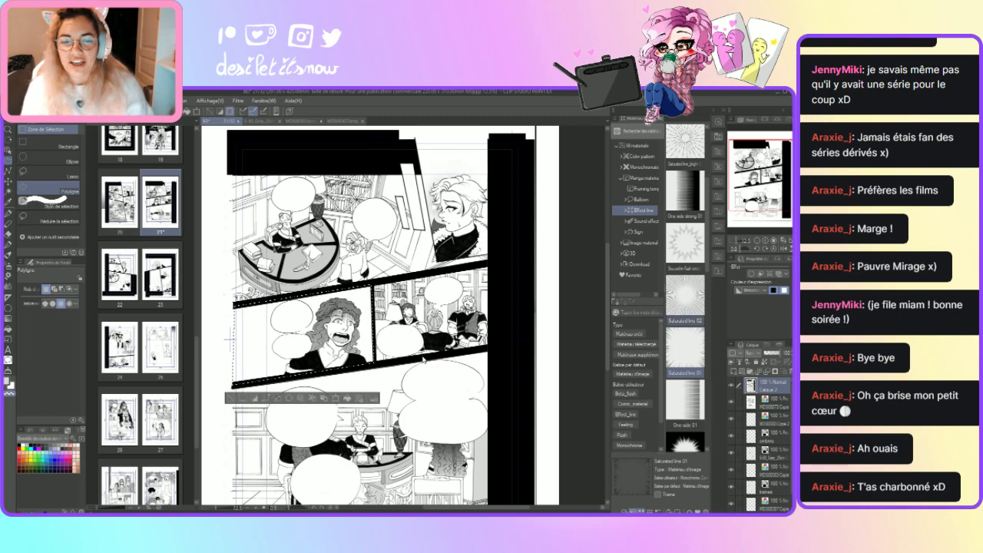
{"action": "left_click_drag", "start_coordinate": [309, 353], "coordinate": [317, 355]}
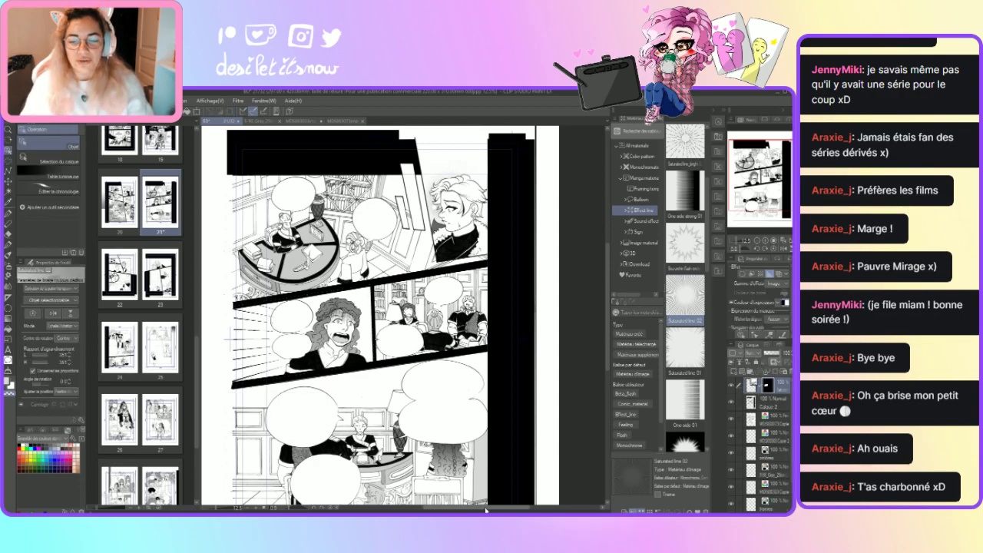
Undo the accidental shift of the page's shading layer and move the Saturated line 02 effect further across the shouting character's panel.
{"action": "scroll", "coordinate": [267, 378], "scroll_direction": "left", "scroll_amount": 5}
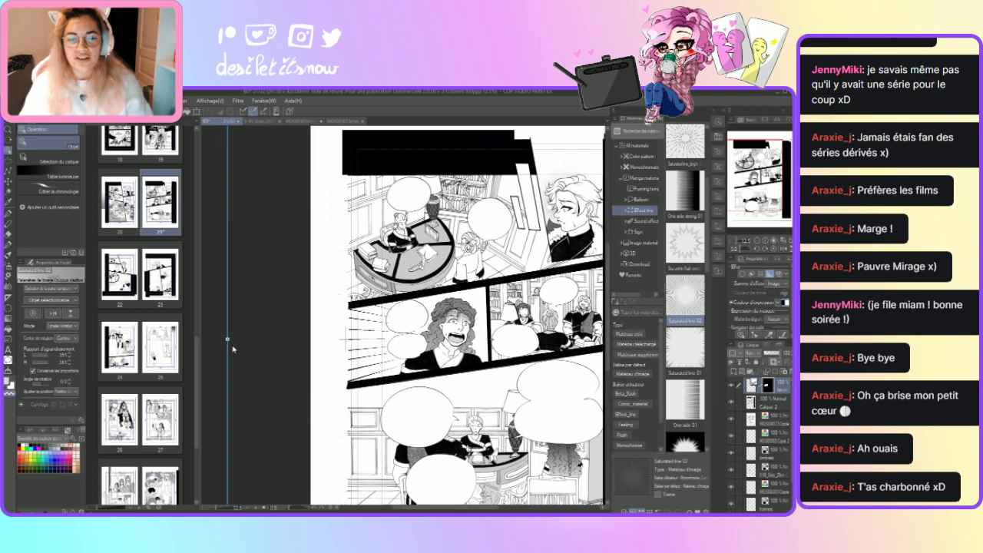
{"action": "left_click_drag", "start_coordinate": [263, 345], "coordinate": [345, 338]}
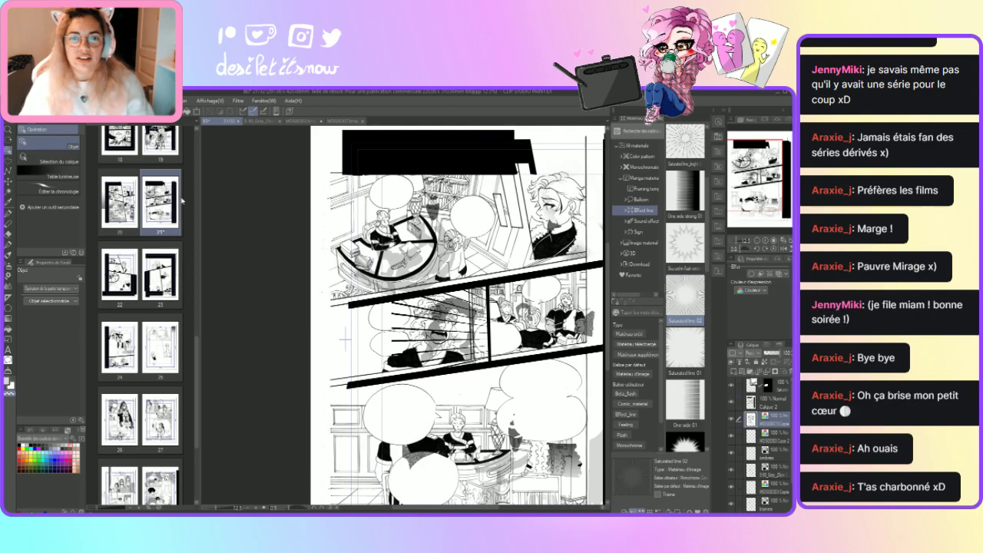
{"action": "key", "text": "ctrl+z"}
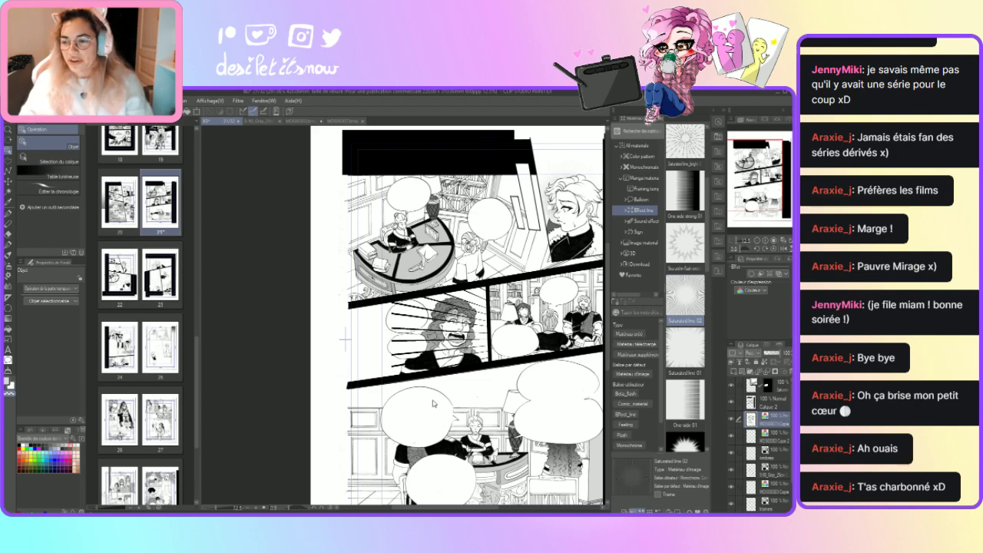
{"action": "left_click", "coordinate": [769, 389]}
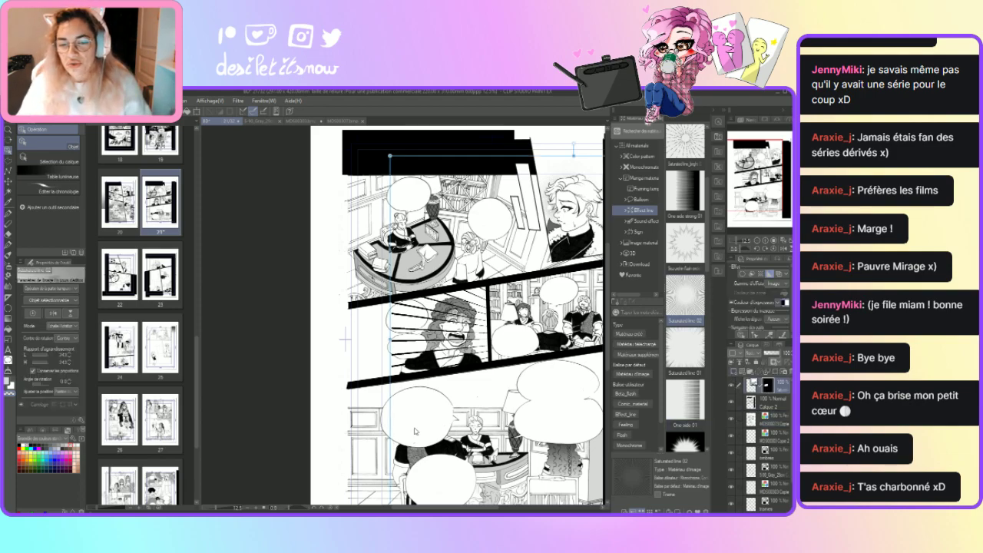
{"action": "left_click_drag", "start_coordinate": [389, 400], "coordinate": [289, 407]}
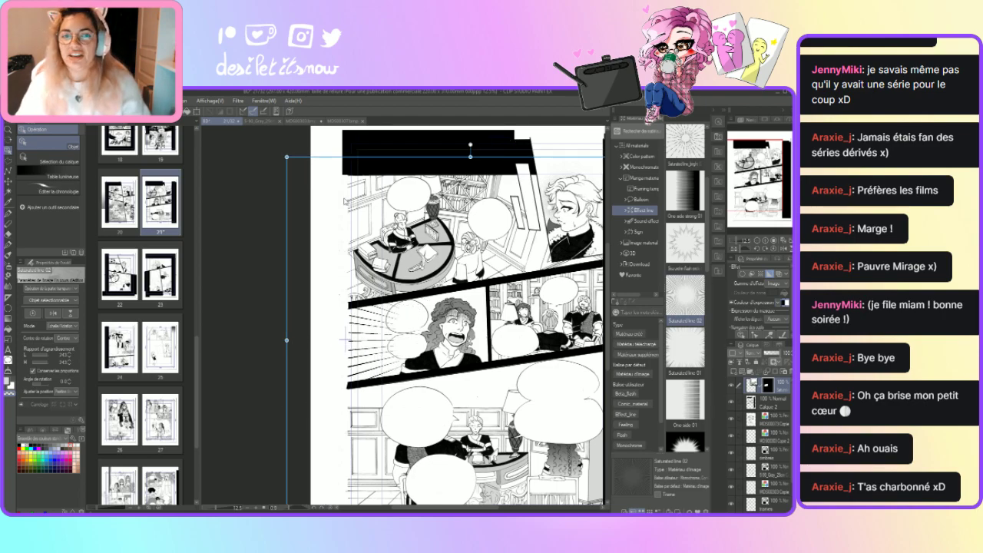
Shrink the Saturated line 02 effect and position it so its lines radiate around the shouting character and speech bubbles.
{"action": "left_click_drag", "start_coordinate": [286, 156], "coordinate": [380, 251]}
{"action": "left_click_drag", "start_coordinate": [379, 407], "coordinate": [281, 419]}
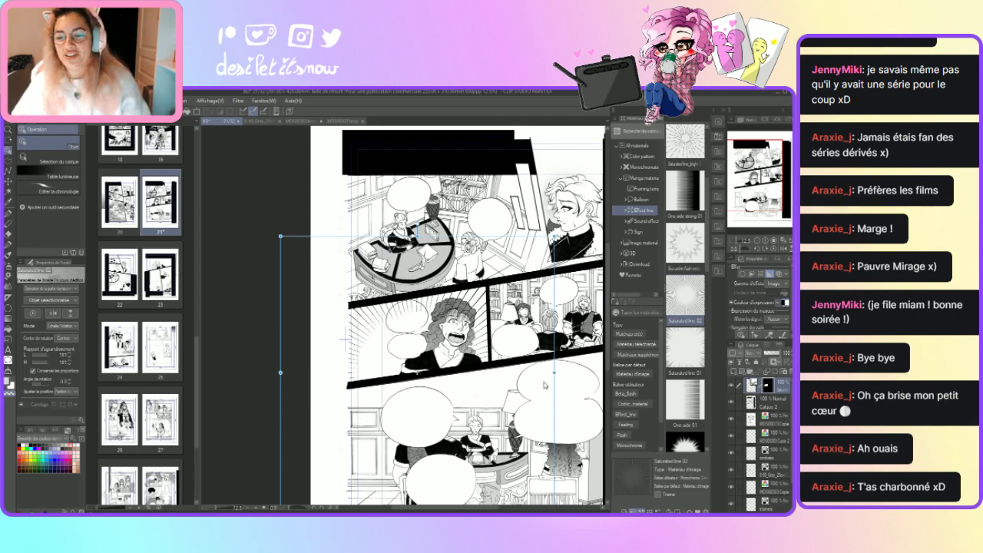
{"action": "left_click_drag", "start_coordinate": [550, 372], "coordinate": [550, 396]}
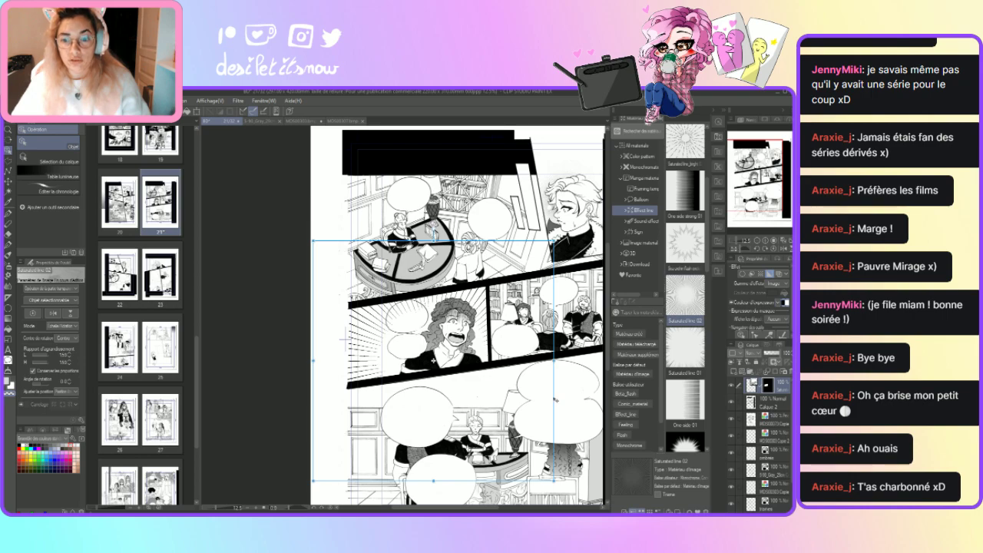
{"action": "left_click_drag", "start_coordinate": [555, 394], "coordinate": [553, 390]}
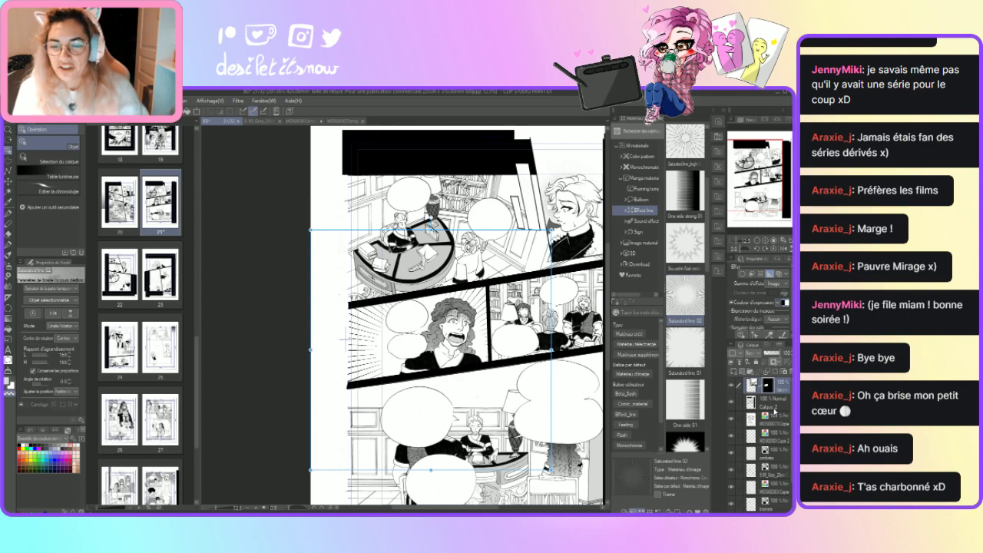
Erase the Saturated line 02 effect lines that cross the speech bubbles in the shouting character's panel.
{"action": "left_click", "coordinate": [772, 404]}
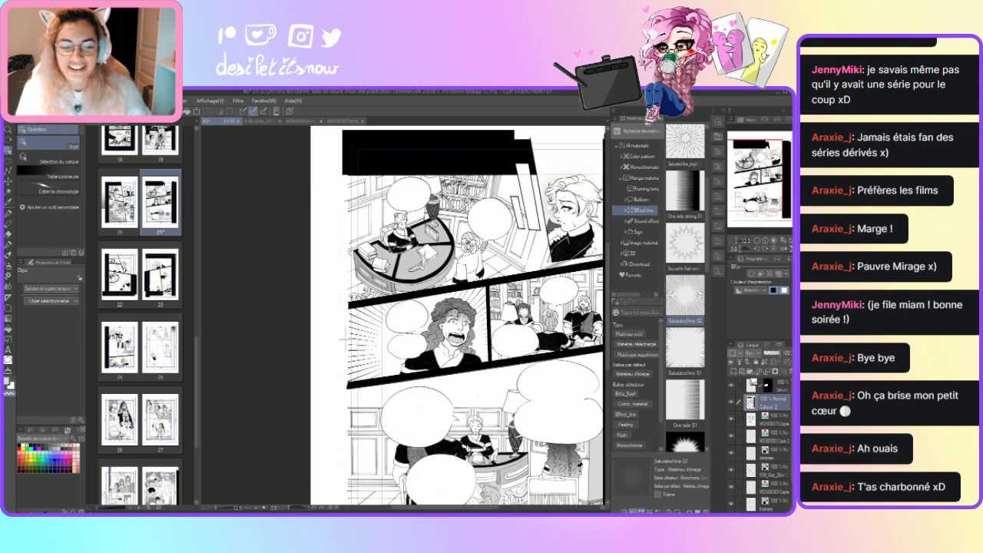
{"action": "left_click", "coordinate": [259, 510]}
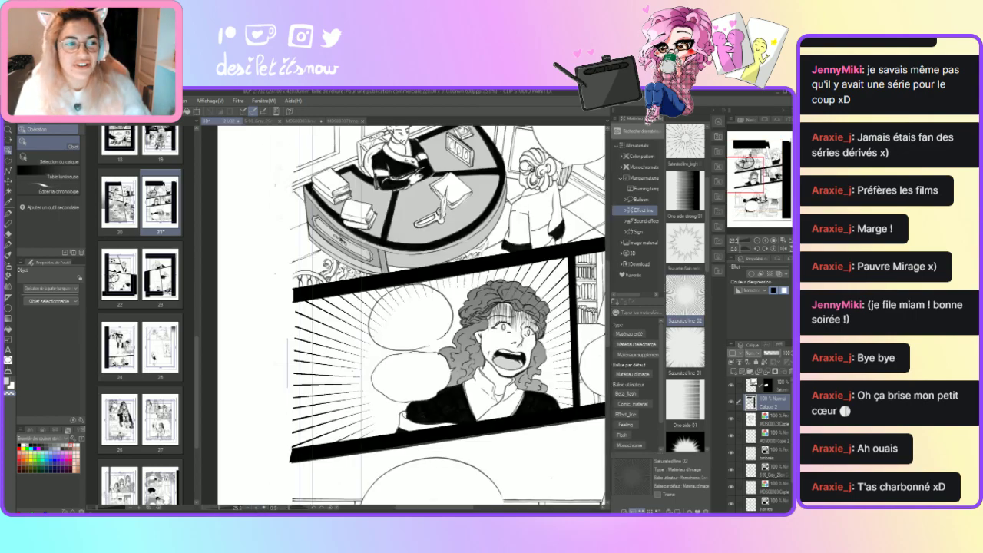
{"action": "left_click", "coordinate": [8, 233]}
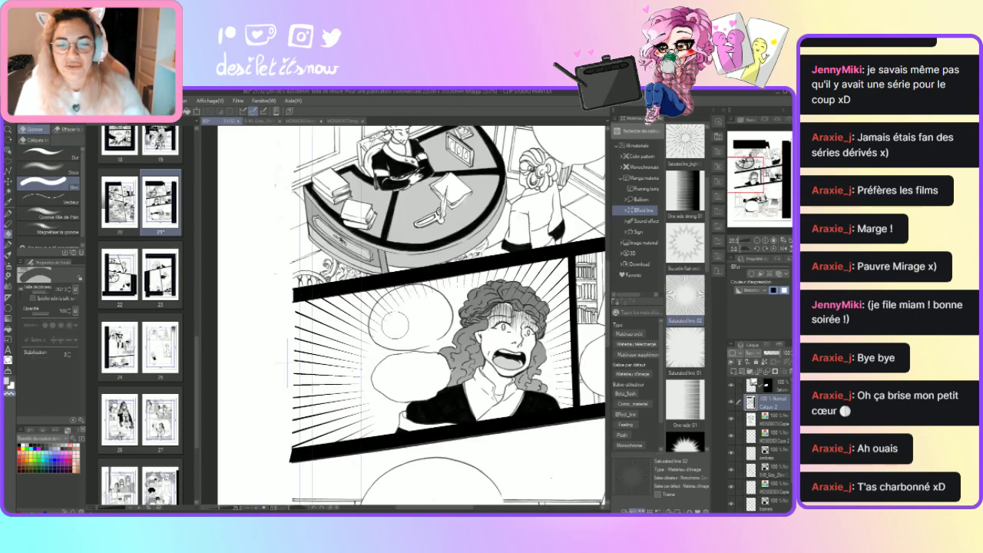
{"action": "left_click", "coordinate": [772, 383]}
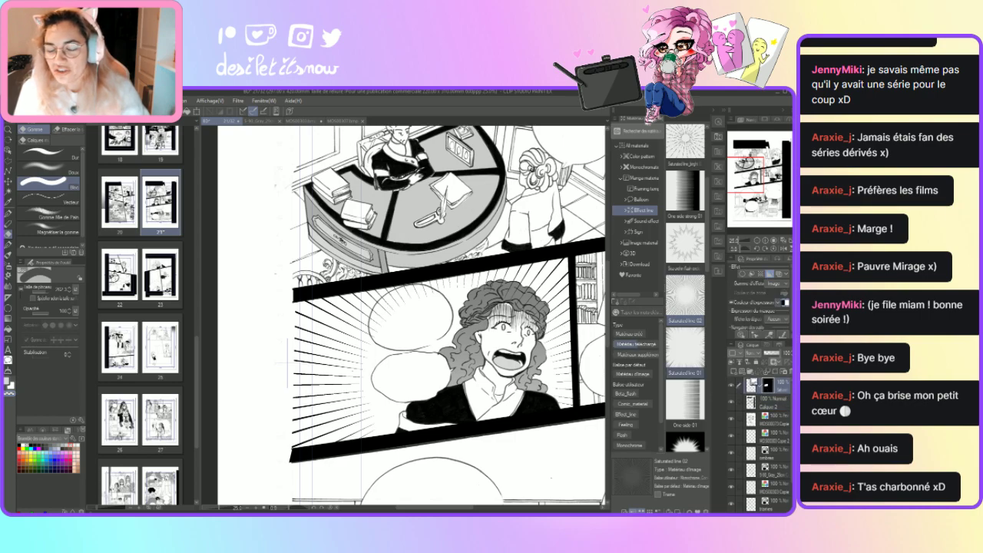
{"action": "mouse_move", "coordinate": [407, 322]}
{"action": "left_mouse_down"}
{"action": "mouse_move", "coordinate": [394, 312]}
{"action": "mouse_move", "coordinate": [383, 327]}
{"action": "mouse_move", "coordinate": [398, 304]}
{"action": "mouse_move", "coordinate": [426, 300]}
{"action": "mouse_move", "coordinate": [433, 330]}
{"action": "mouse_move", "coordinate": [448, 335]}
{"action": "left_mouse_up"}
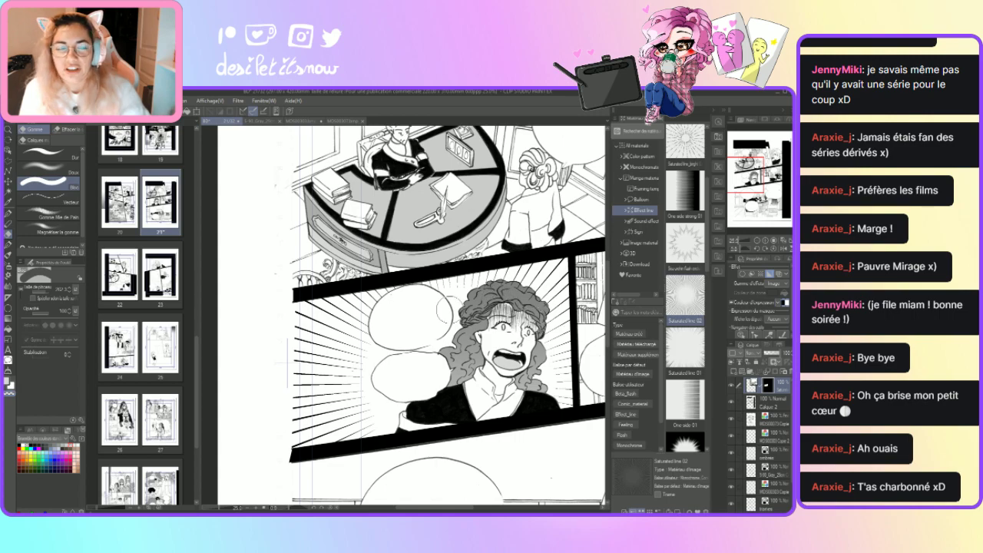
{"action": "left_click", "coordinate": [64, 156]}
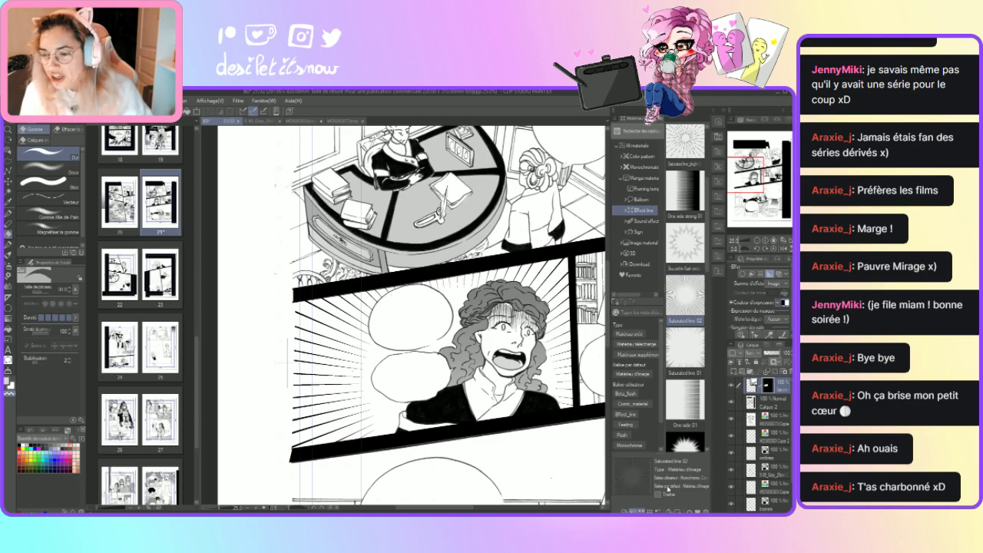
Paint grey shadows on the shouting character's neck with the G pen on the ombres layer.
{"action": "left_click", "coordinate": [411, 500], "text": "ctrl"}
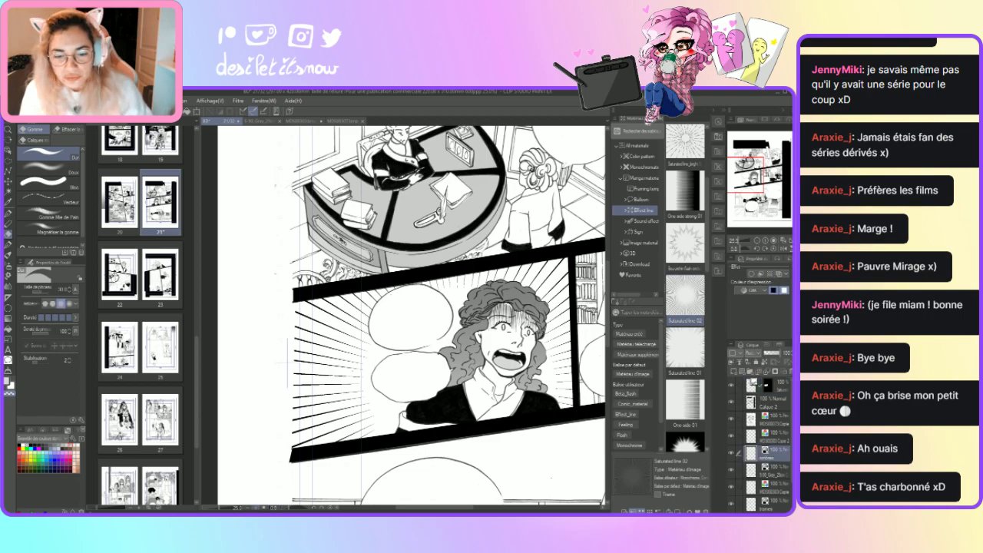
{"action": "key", "text": "ctrl+plus"}
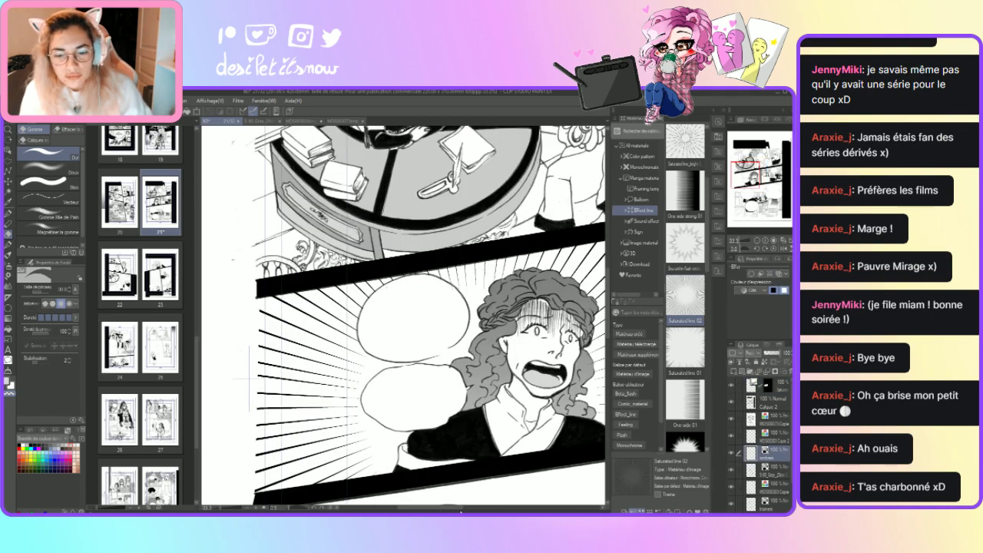
{"action": "left_click_drag", "start_coordinate": [468, 511], "coordinate": [493, 511]}
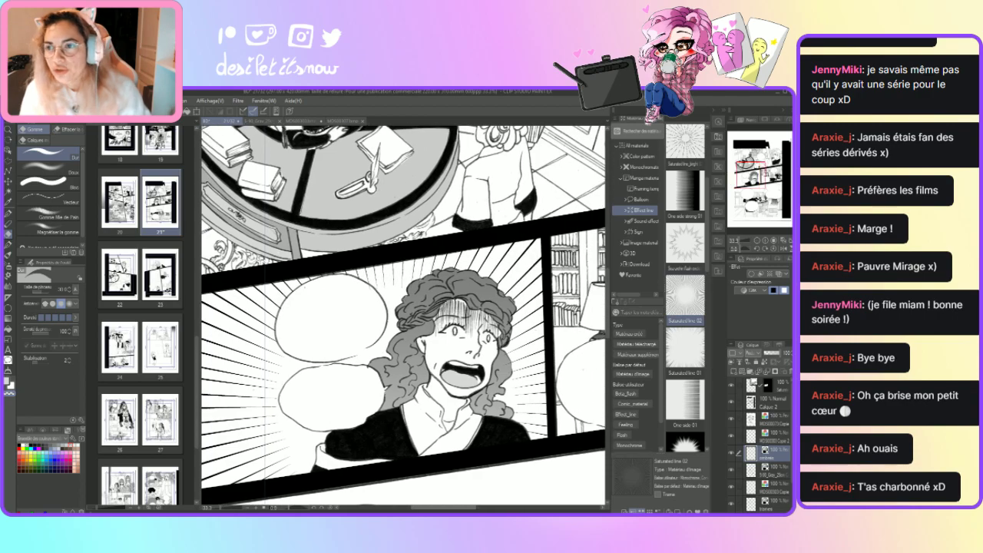
{"action": "left_click", "coordinate": [720, 120]}
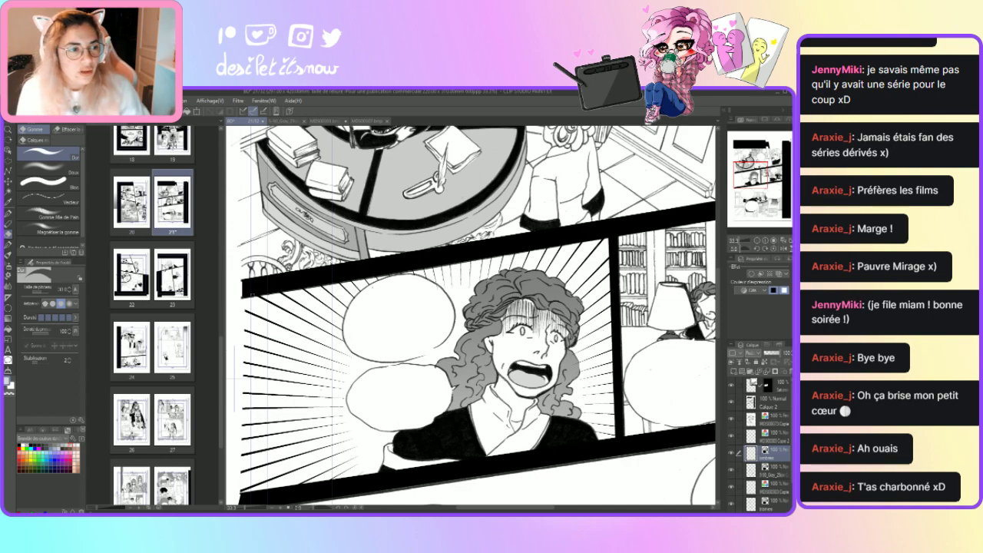
{"action": "left_click", "coordinate": [8, 214]}
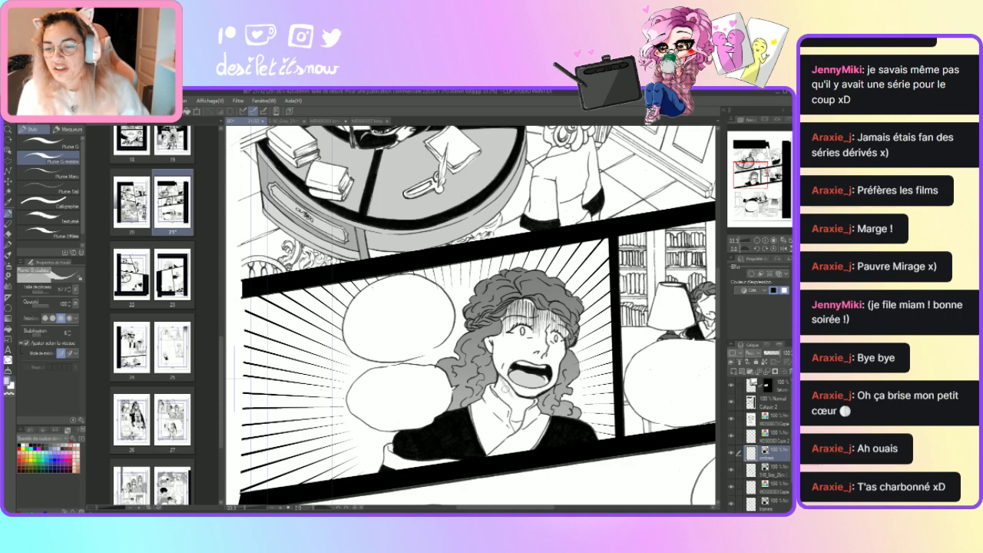
{"action": "left_click_drag", "start_coordinate": [505, 388], "coordinate": [520, 420]}
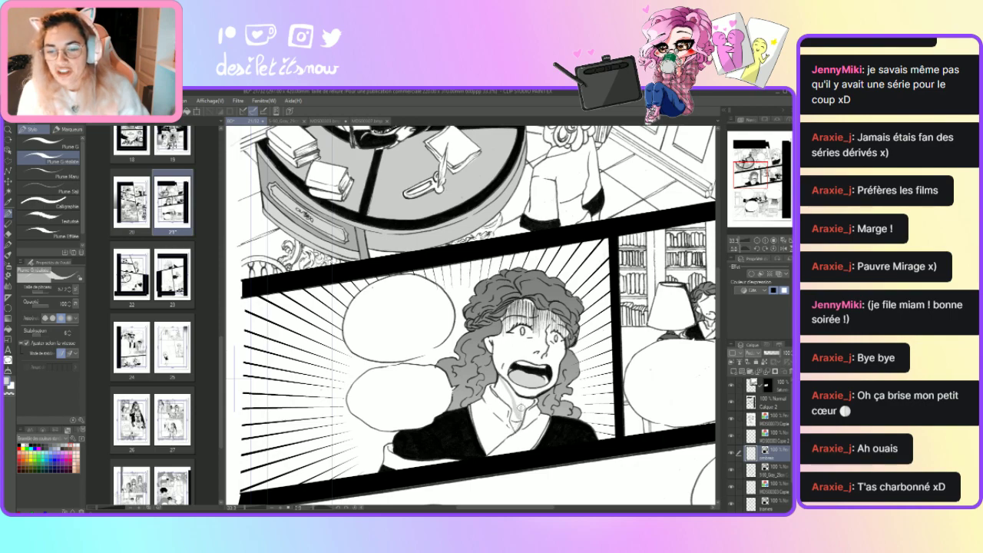
{"action": "left_click_drag", "start_coordinate": [522, 403], "coordinate": [530, 410]}
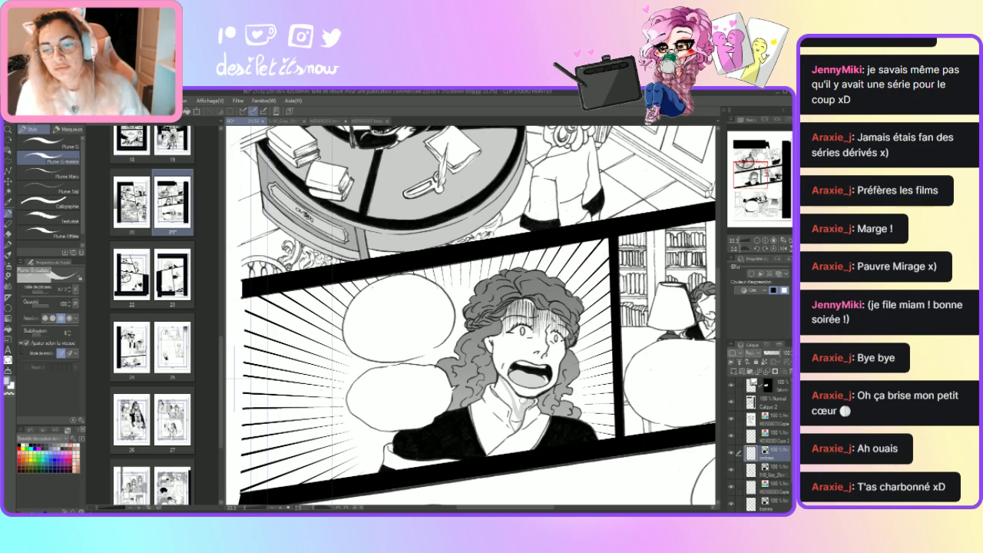
{"action": "left_click_drag", "start_coordinate": [519, 399], "coordinate": [517, 407]}
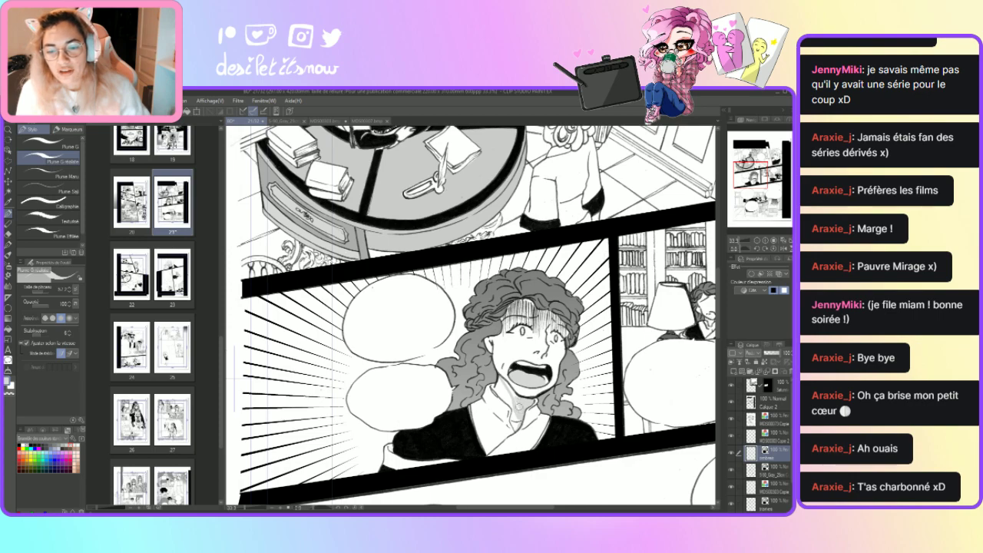
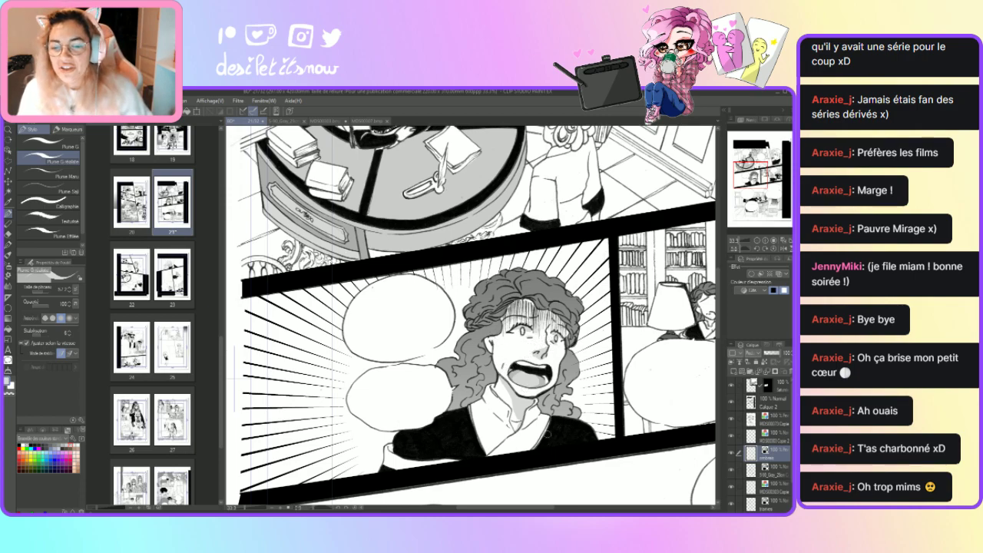
Toggle layer visibility to find the layer used in the worried blond man's panel, and ready the lowest copied layer above the paper for hard erasing.
{"action": "left_click_drag", "start_coordinate": [540, 513], "coordinate": [598, 510]}
{"action": "scroll", "coordinate": [650, 471], "scroll_direction": "left", "scroll_amount": 3}
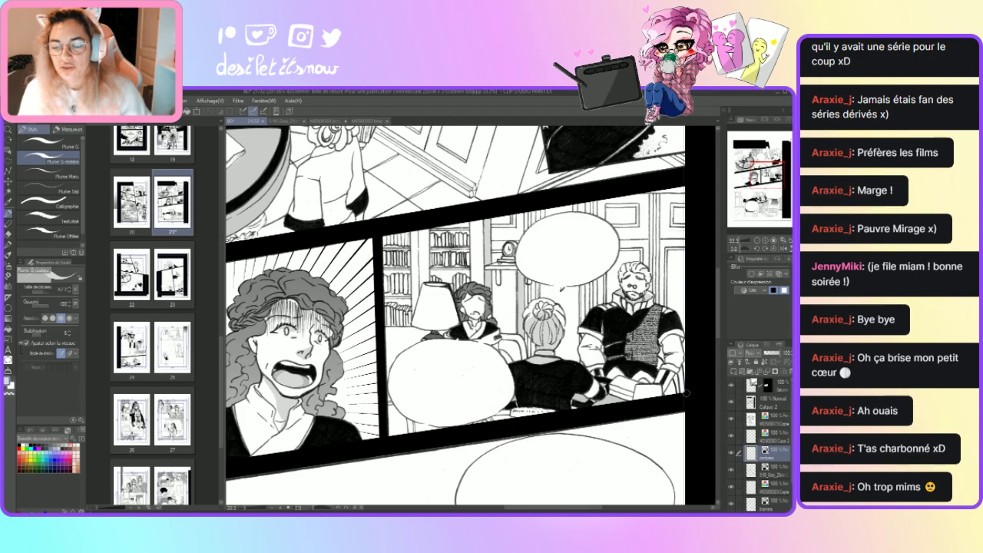
{"action": "left_click_drag", "start_coordinate": [720, 336], "coordinate": [721, 303]}
{"action": "left_click_drag", "start_coordinate": [583, 512], "coordinate": [599, 512]}
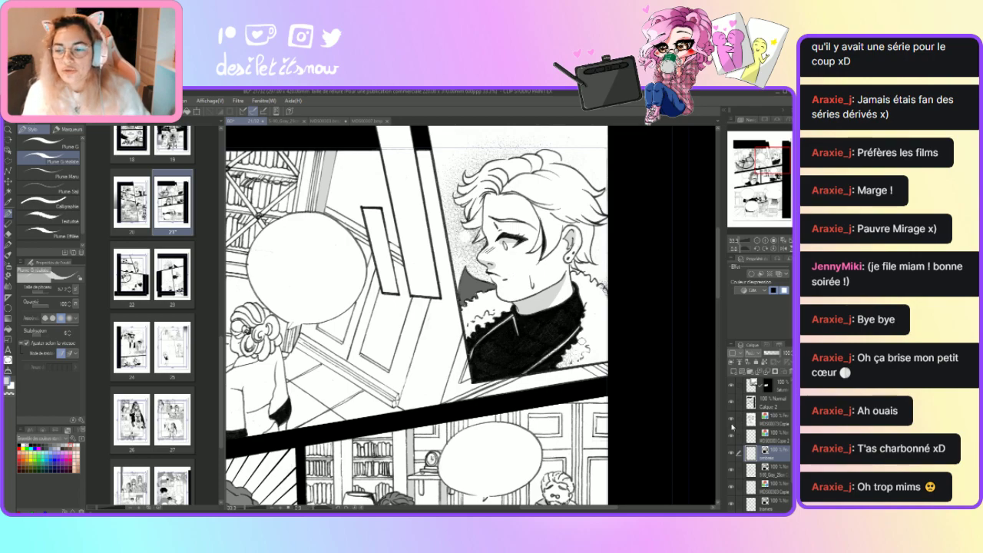
{"action": "left_click", "coordinate": [772, 486]}
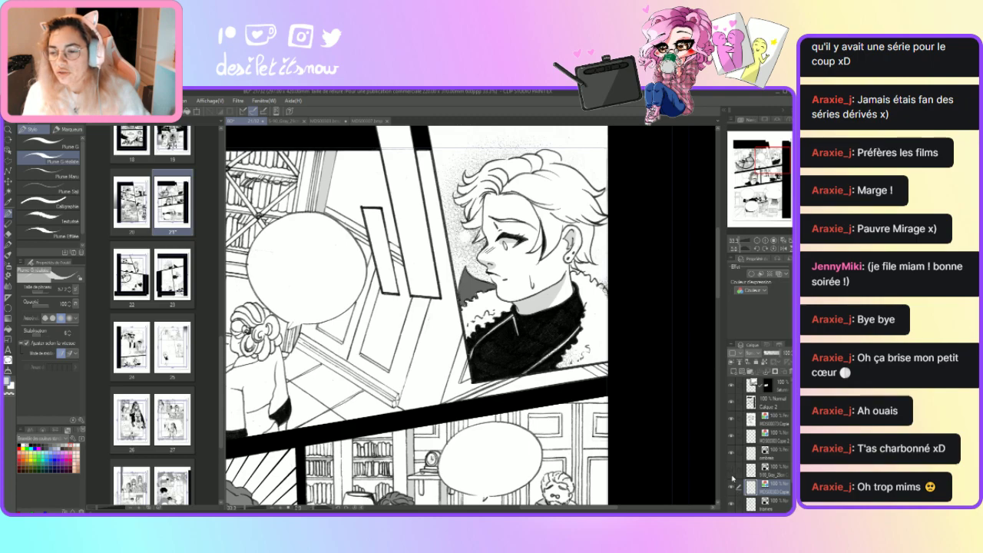
{"action": "left_click", "coordinate": [731, 455]}
{"action": "left_click", "coordinate": [732, 437]}
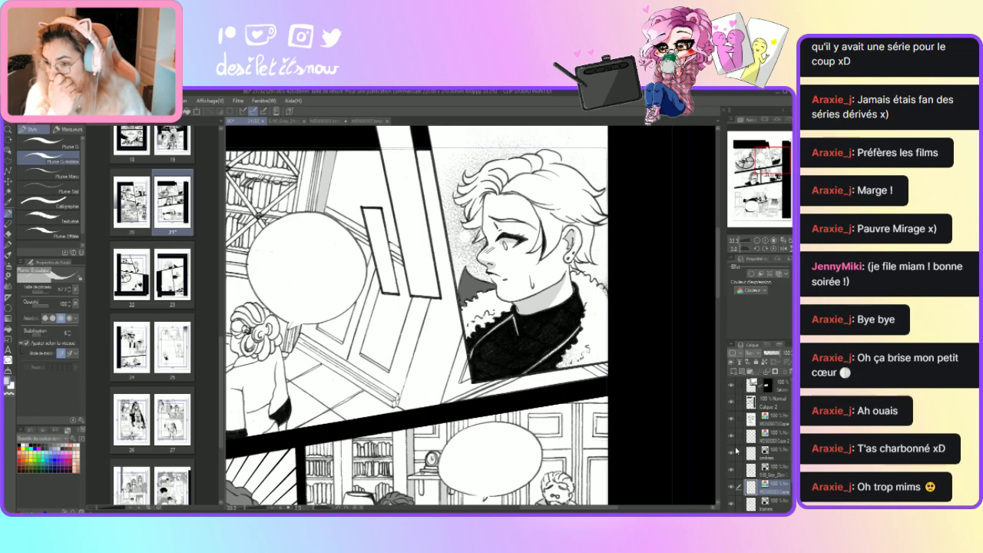
{"action": "left_click", "coordinate": [737, 436]}
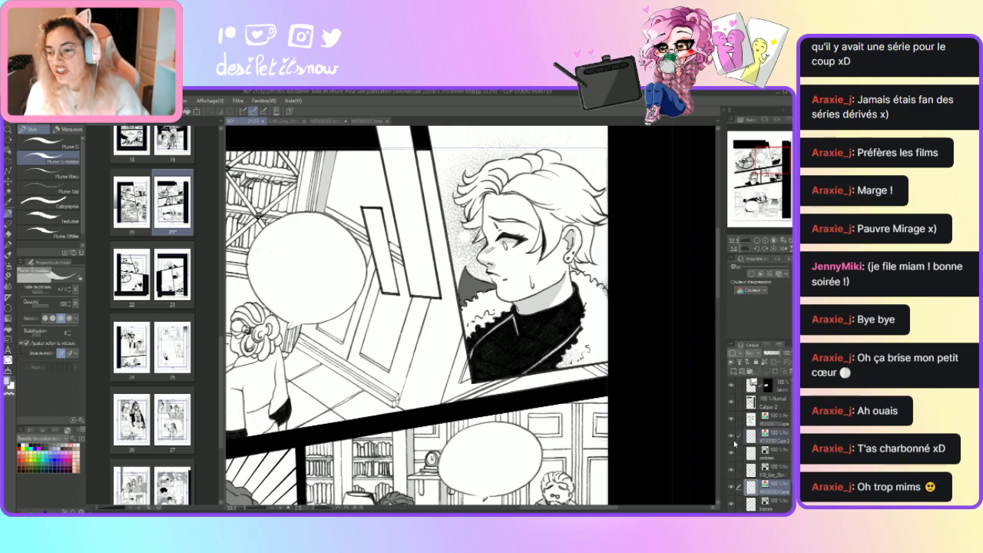
{"action": "scroll", "coordinate": [781, 496], "scroll_direction": "down", "scroll_amount": 2}
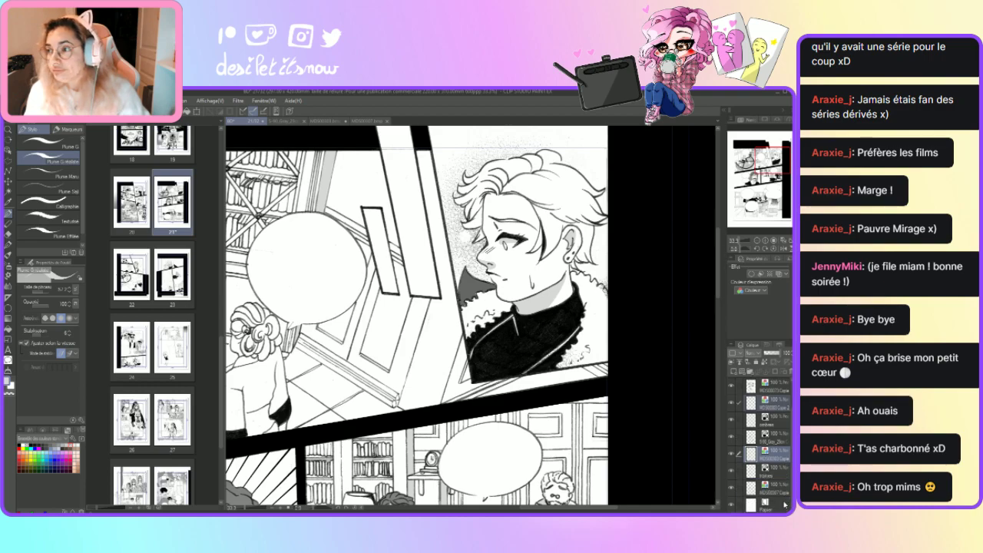
{"action": "left_click", "coordinate": [768, 485]}
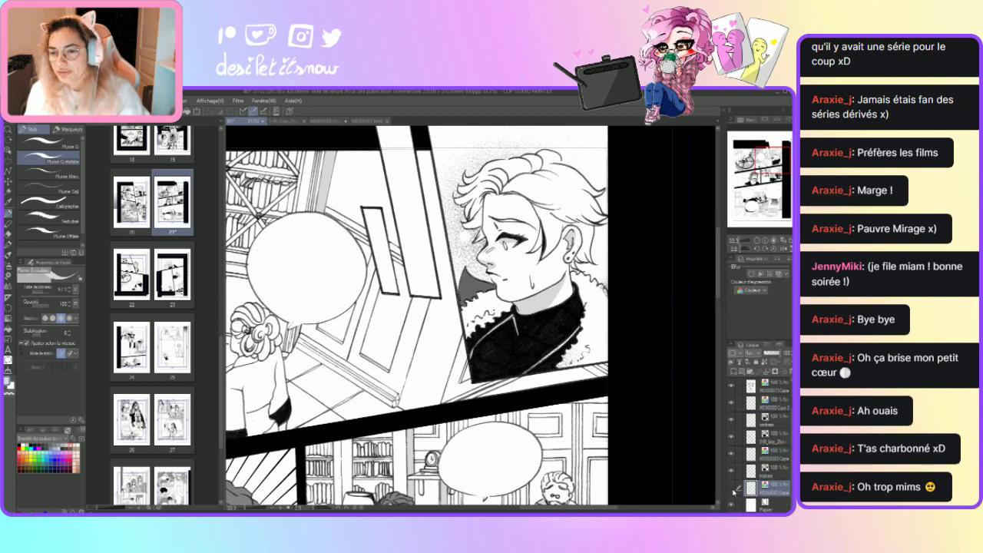
{"action": "left_click", "coordinate": [732, 490]}
{"action": "left_click", "coordinate": [731, 487]}
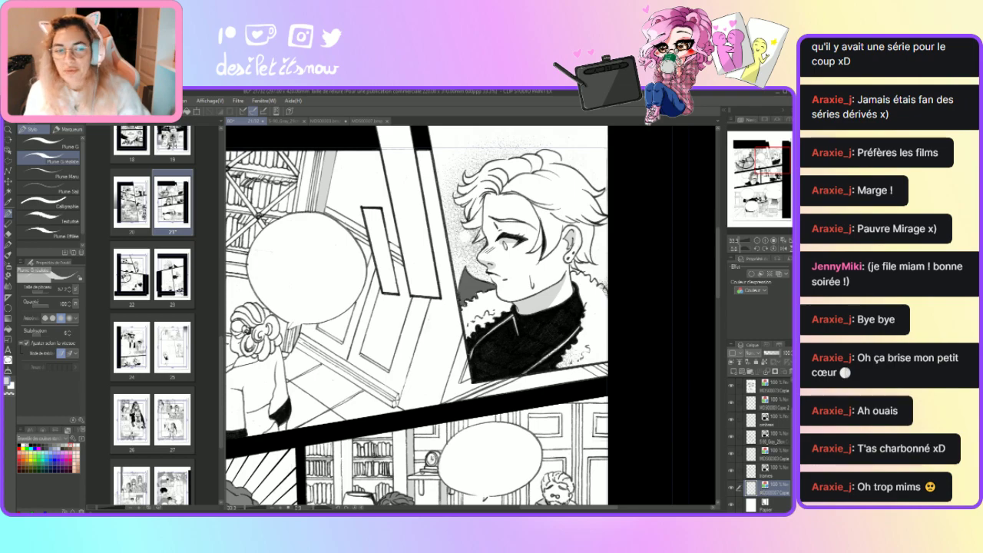
{"action": "key", "text": "e"}
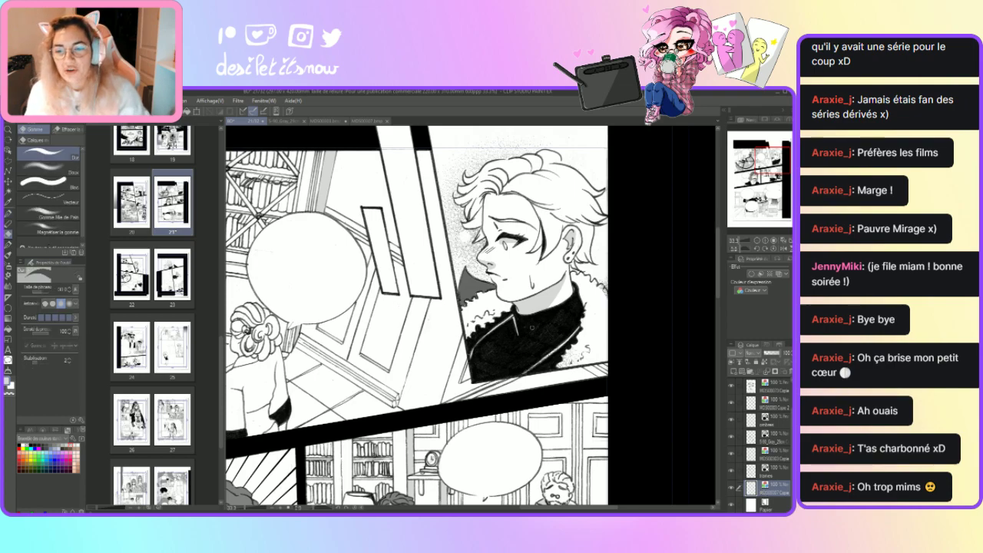
Erase along the lower edge of the man's black coat in the portrait panel.
{"action": "mouse_move", "coordinate": [566, 372]}
{"action": "left_mouse_down"}
{"action": "mouse_move", "coordinate": [568, 350]}
{"action": "mouse_move", "coordinate": [557, 366]}
{"action": "mouse_move", "coordinate": [553, 350]}
{"action": "mouse_move", "coordinate": [525, 375]}
{"action": "left_mouse_up"}
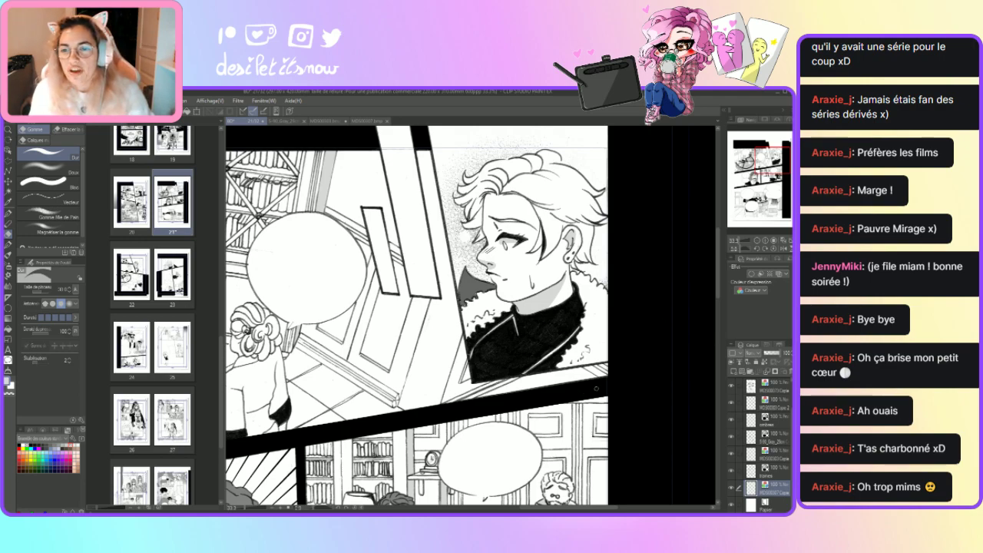
Shade the back and dress of the standing woman beside the round desk in grey with the pen on the "ombres" layer.
{"action": "left_click", "coordinate": [769, 427]}
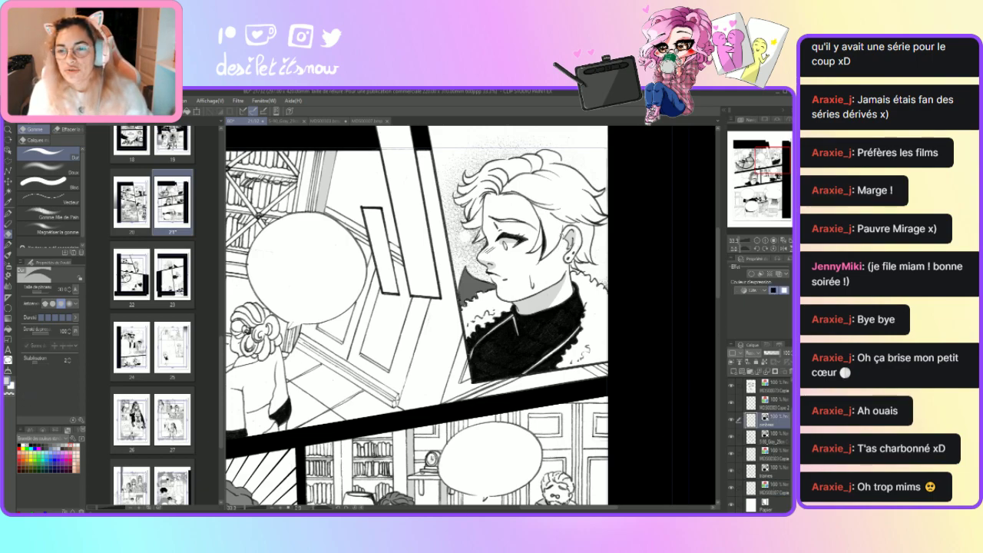
{"action": "key", "text": "p"}
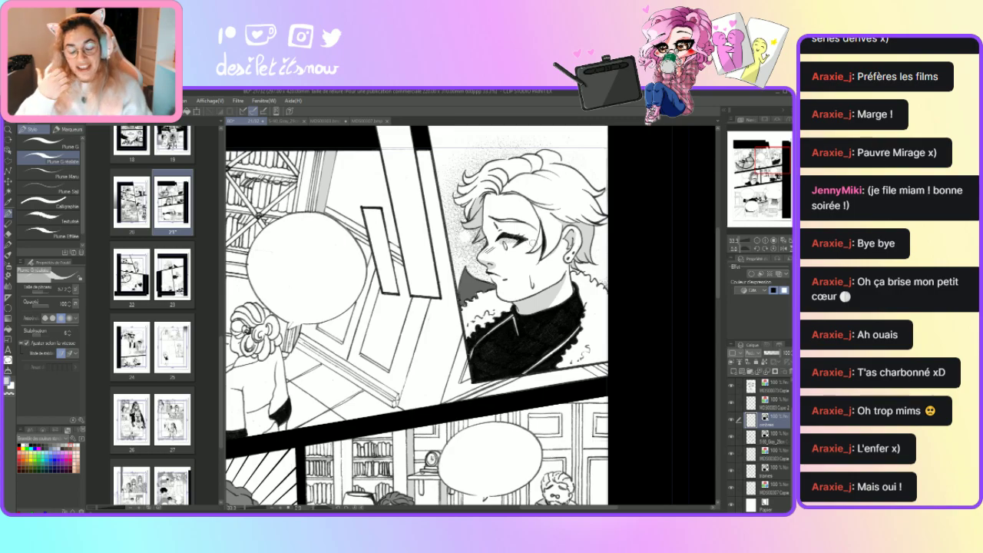
{"action": "left_click_drag", "start_coordinate": [579, 510], "coordinate": [530, 509]}
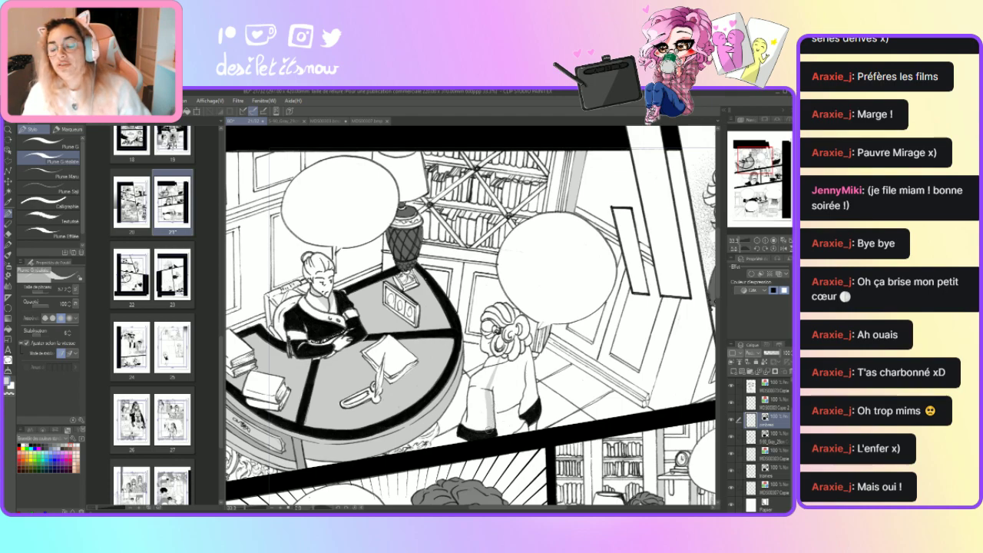
{"action": "mouse_move", "coordinate": [498, 410]}
{"action": "left_mouse_down"}
{"action": "mouse_move", "coordinate": [513, 427]}
{"action": "mouse_move", "coordinate": [519, 416]}
{"action": "mouse_move", "coordinate": [505, 431]}
{"action": "mouse_move", "coordinate": [516, 435]}
{"action": "mouse_move", "coordinate": [532, 419]}
{"action": "mouse_move", "coordinate": [533, 383]}
{"action": "left_mouse_up"}
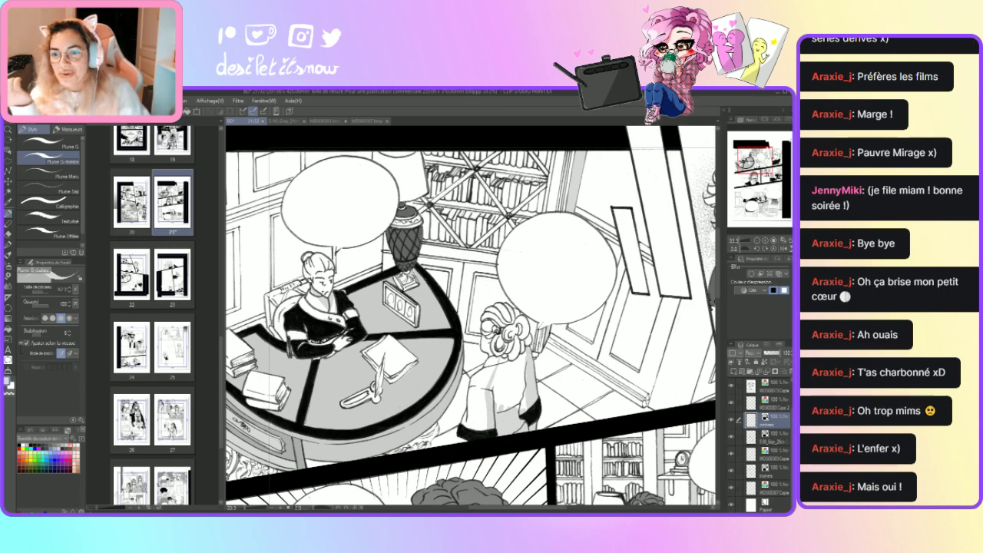
{"action": "left_click_drag", "start_coordinate": [512, 388], "coordinate": [495, 399]}
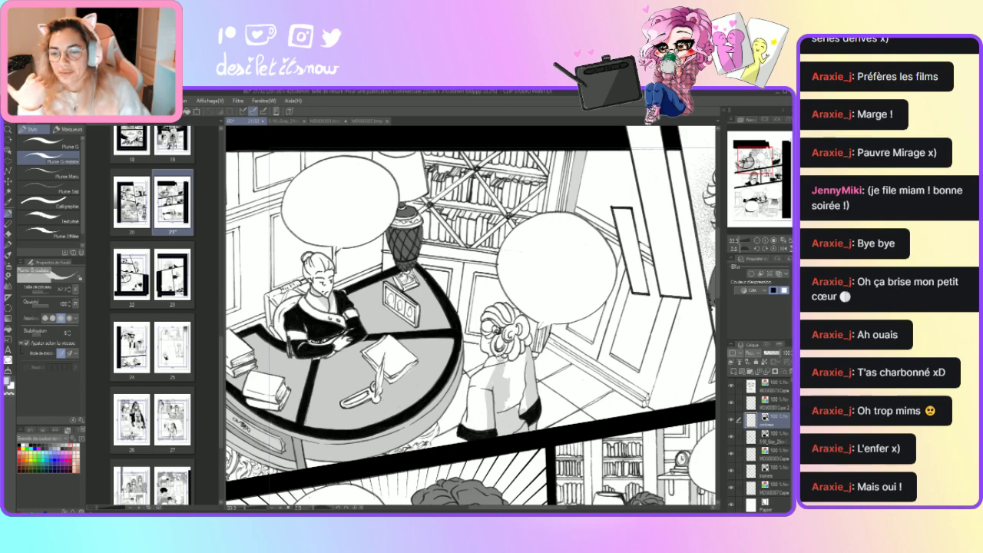
{"action": "mouse_move", "coordinate": [509, 376]}
{"action": "left_mouse_down"}
{"action": "mouse_move", "coordinate": [513, 414]}
{"action": "mouse_move", "coordinate": [522, 380]}
{"action": "mouse_move", "coordinate": [525, 399]}
{"action": "mouse_move", "coordinate": [520, 367]}
{"action": "mouse_move", "coordinate": [510, 365]}
{"action": "left_mouse_up"}
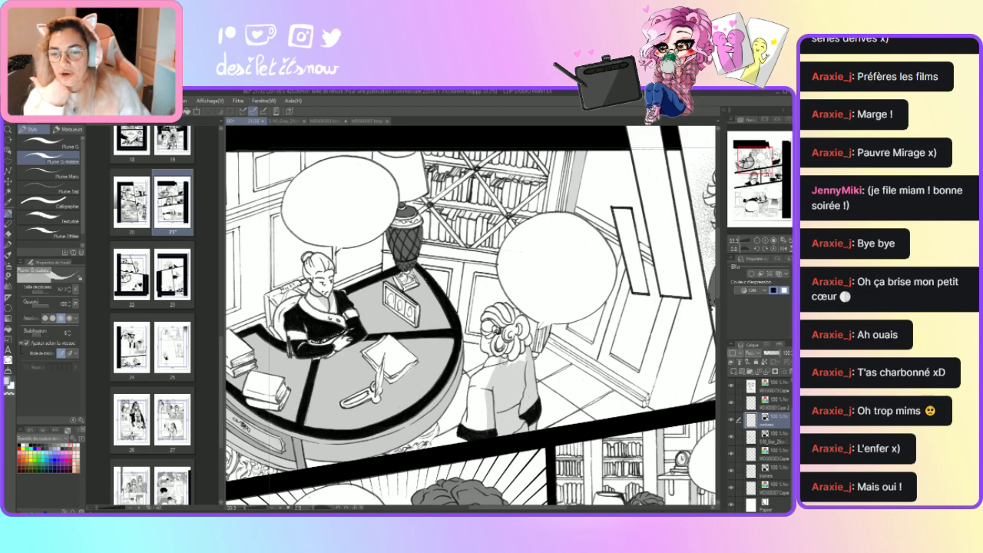
{"action": "left_click_drag", "start_coordinate": [503, 365], "coordinate": [524, 355]}
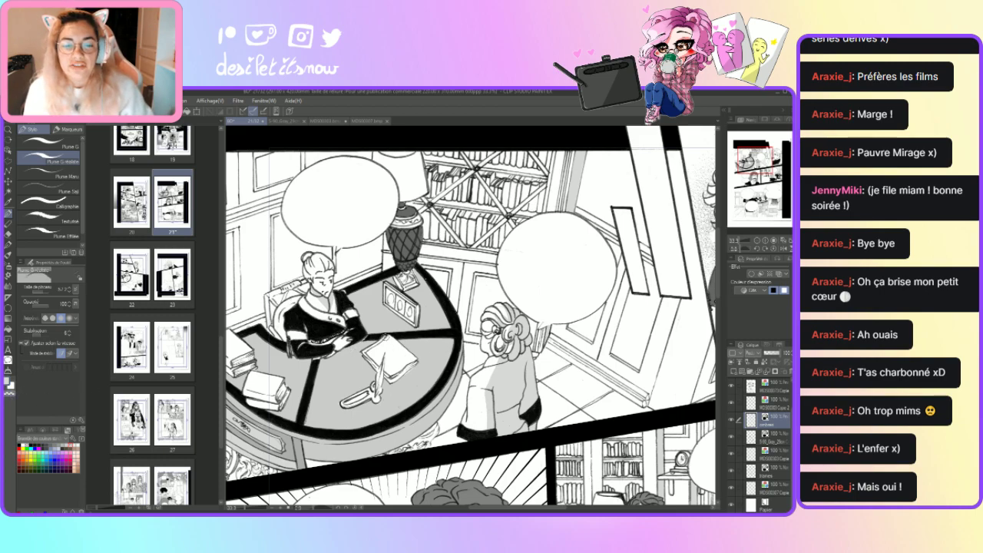
Touch up the grey tones around the seated woman and her desk in the opening panel with the pen and eraser.
{"action": "left_click", "coordinate": [764, 470]}
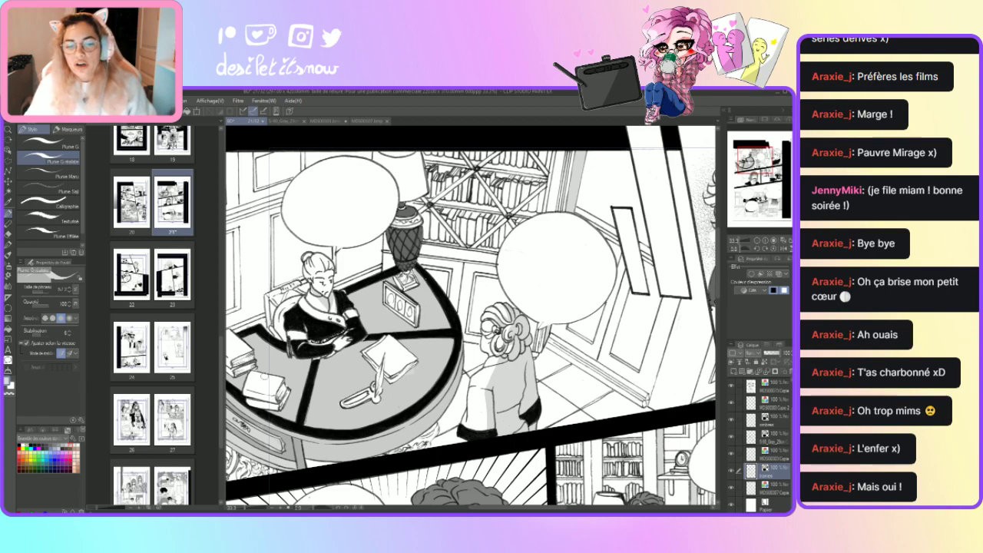
{"action": "left_click", "coordinate": [7, 201]}
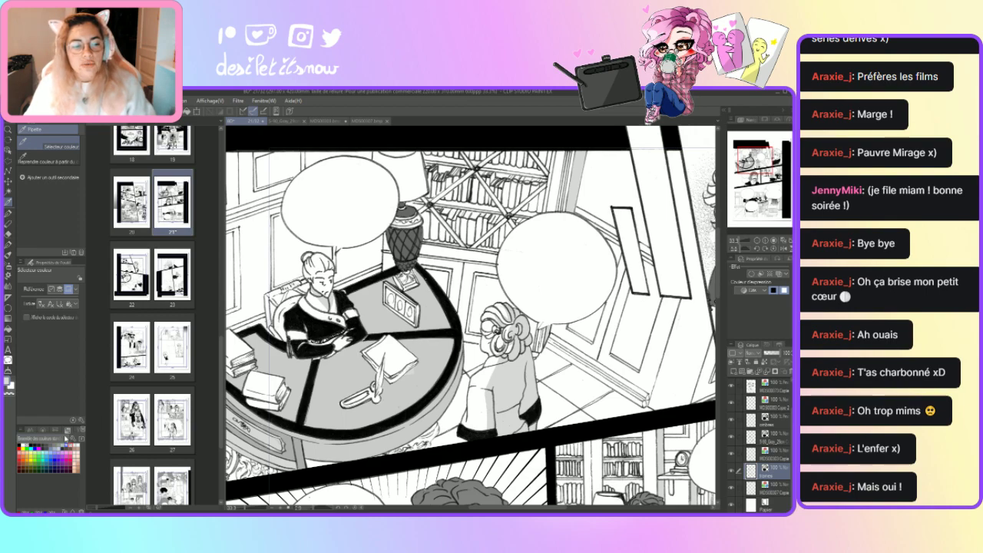
{"action": "left_click", "coordinate": [8, 215]}
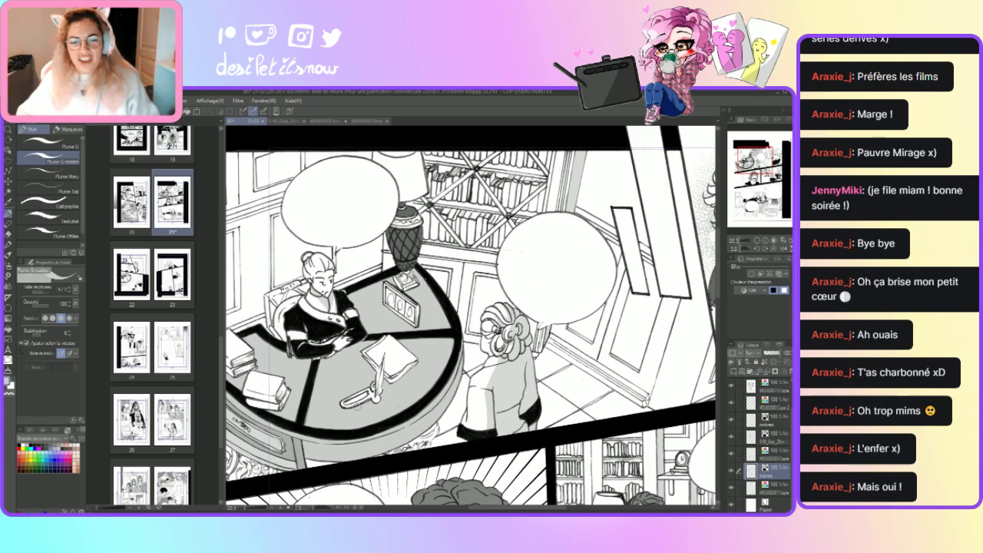
{"action": "left_click_drag", "start_coordinate": [281, 352], "coordinate": [386, 359]}
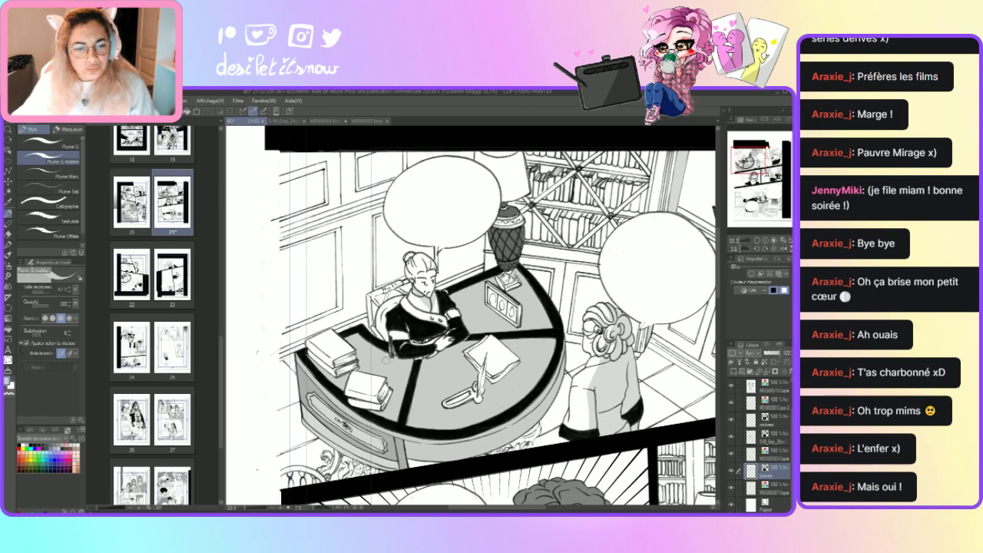
{"action": "key", "text": "e"}
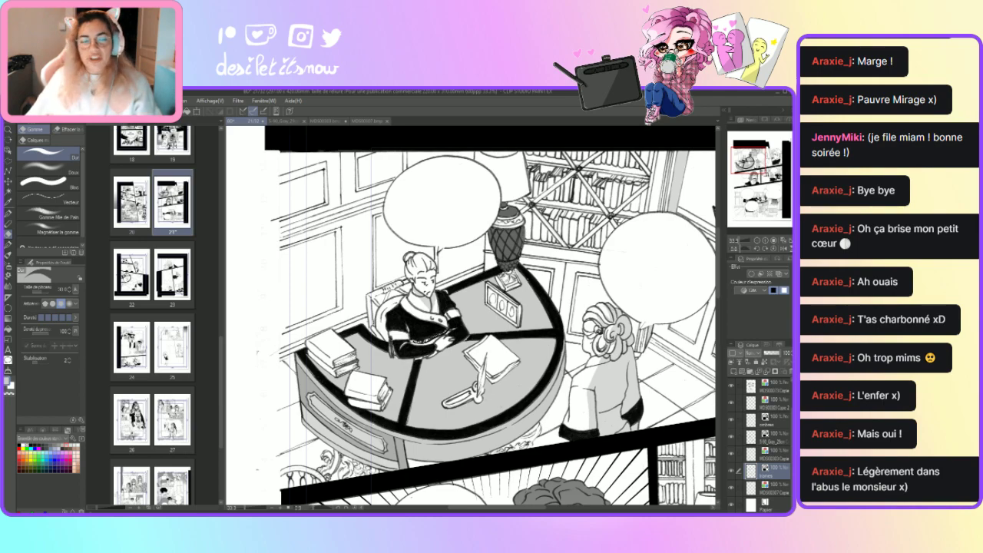
{"action": "key", "text": "p"}
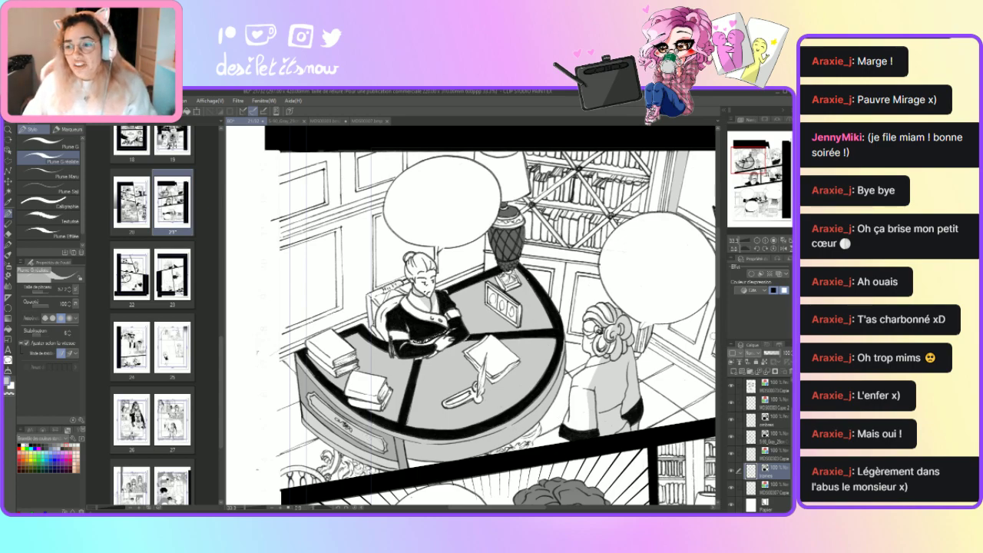
Examine the remaining panels of page 21 and the full page layout for missing shading.
{"action": "scroll", "coordinate": [716, 296], "scroll_direction": "down", "scroll_amount": 2}
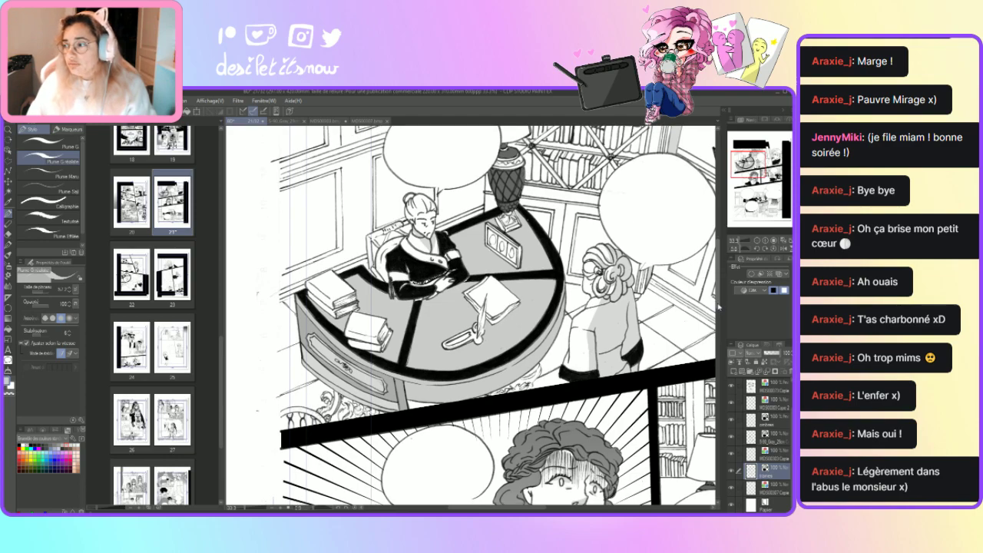
{"action": "left_click_drag", "start_coordinate": [718, 307], "coordinate": [706, 356]}
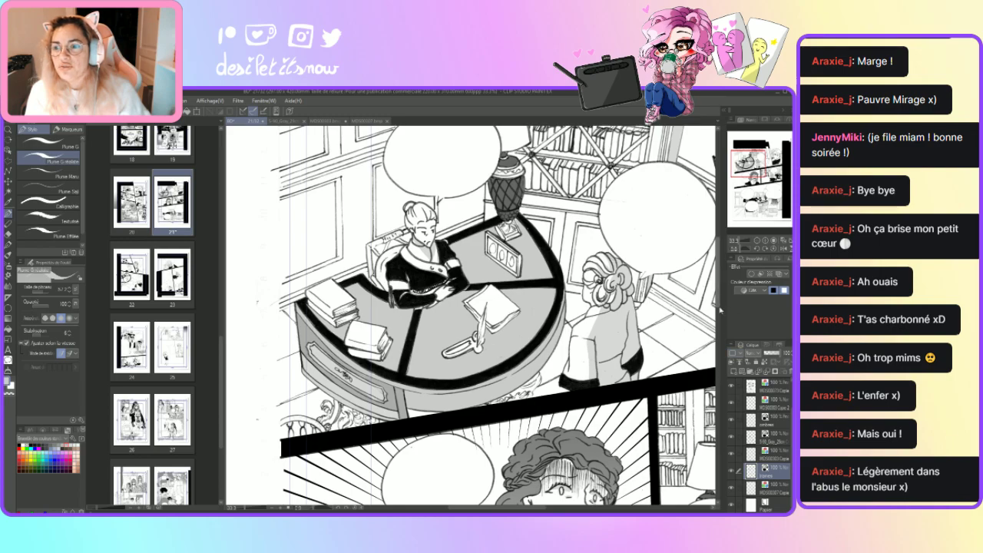
{"action": "scroll", "coordinate": [273, 317], "scroll_direction": "down", "scroll_amount": 5}
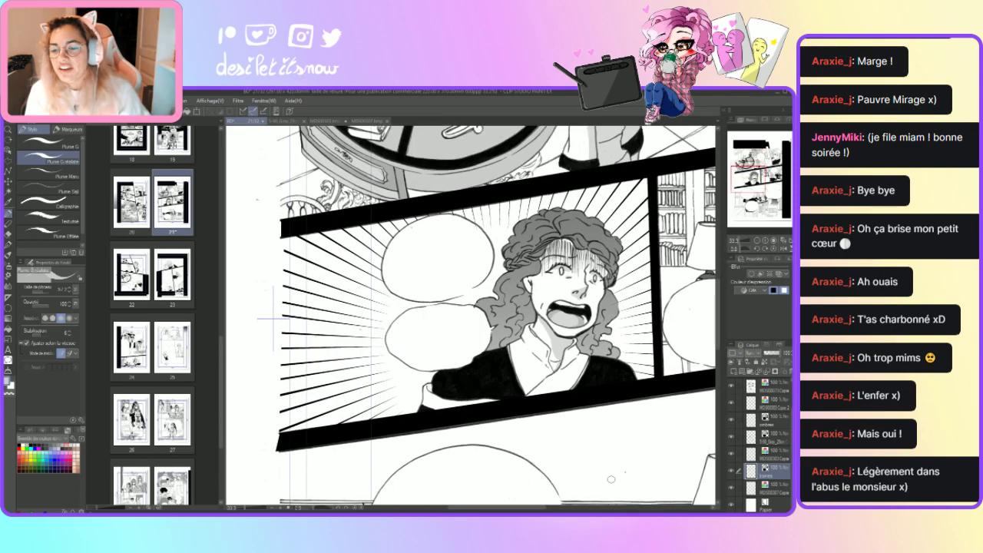
{"action": "left_click_drag", "start_coordinate": [547, 511], "coordinate": [575, 510]}
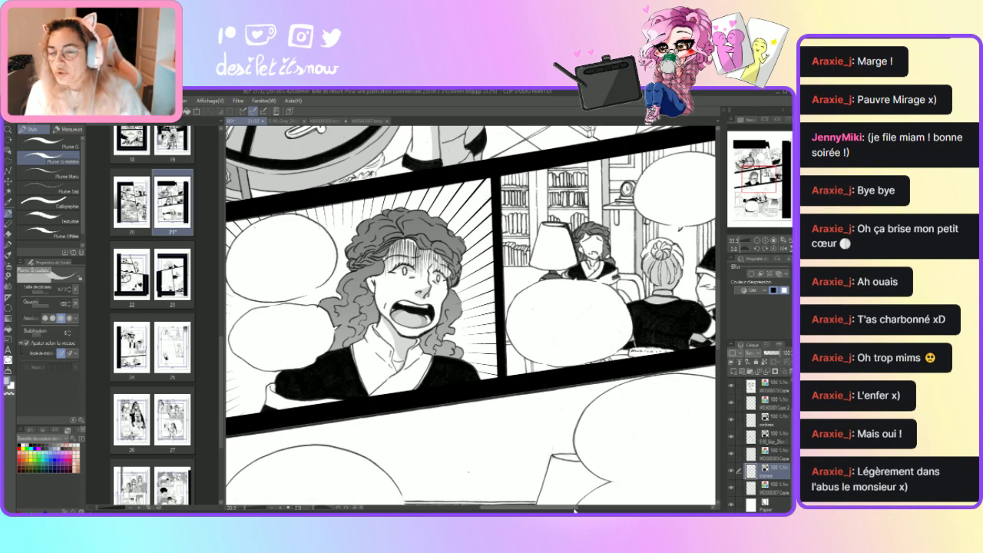
{"action": "left_click_drag", "start_coordinate": [574, 510], "coordinate": [606, 511]}
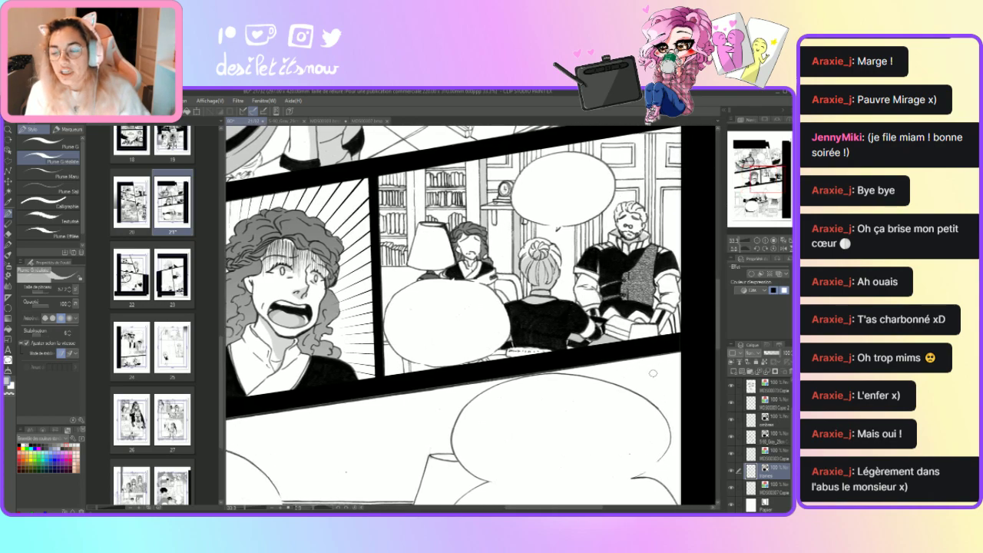
{"action": "left_click_drag", "start_coordinate": [720, 315], "coordinate": [721, 376]}
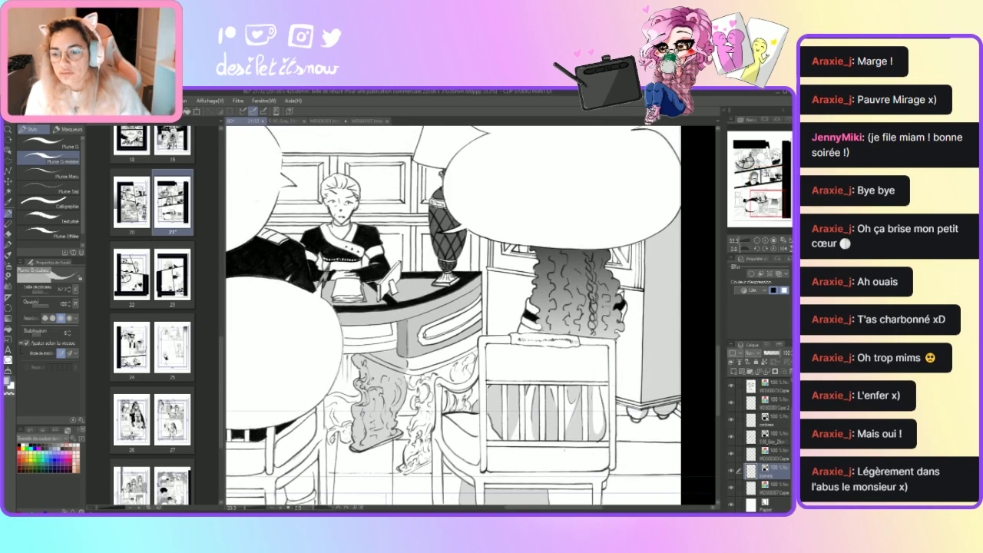
{"action": "left_click_drag", "start_coordinate": [596, 512], "coordinate": [572, 512]}
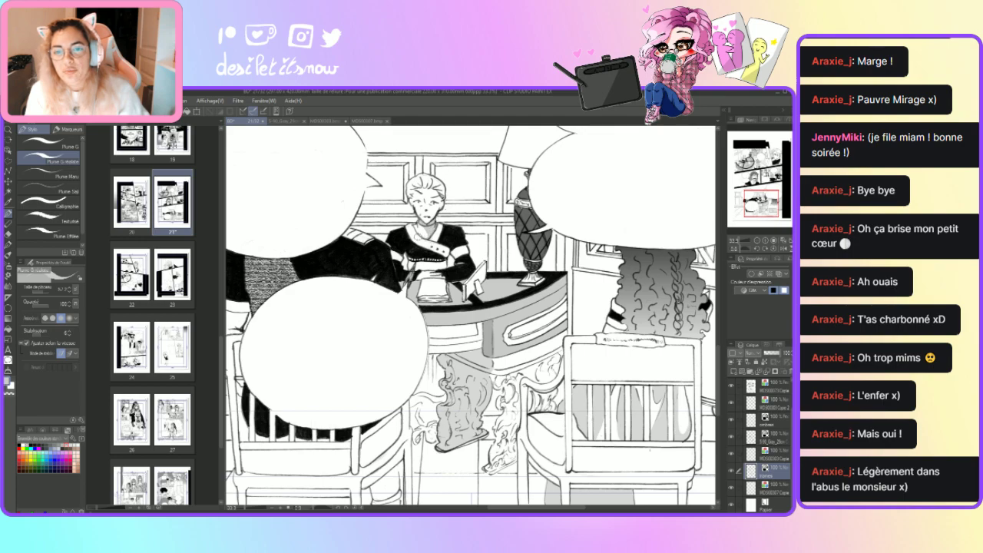
{"action": "left_click", "coordinate": [9, 234]}
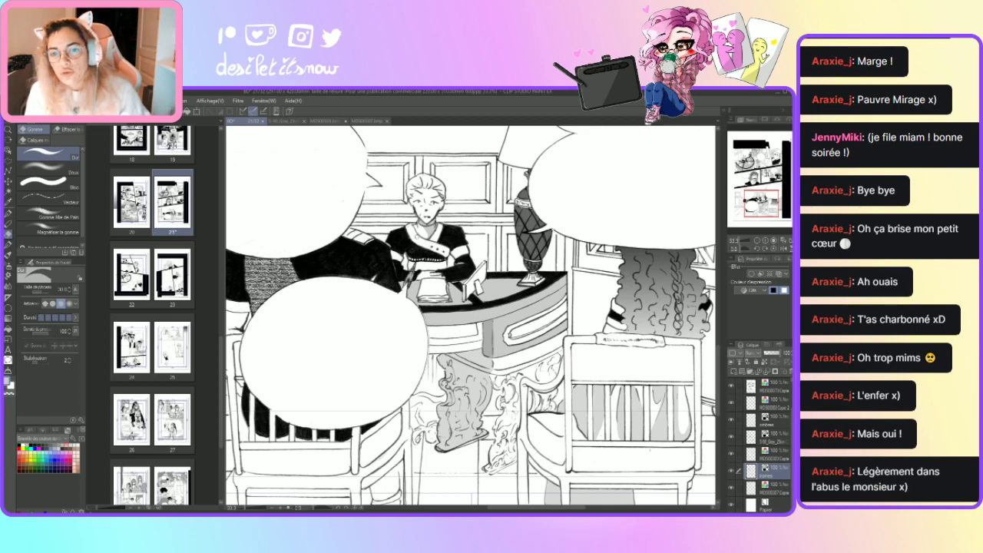
{"action": "key", "text": "p"}
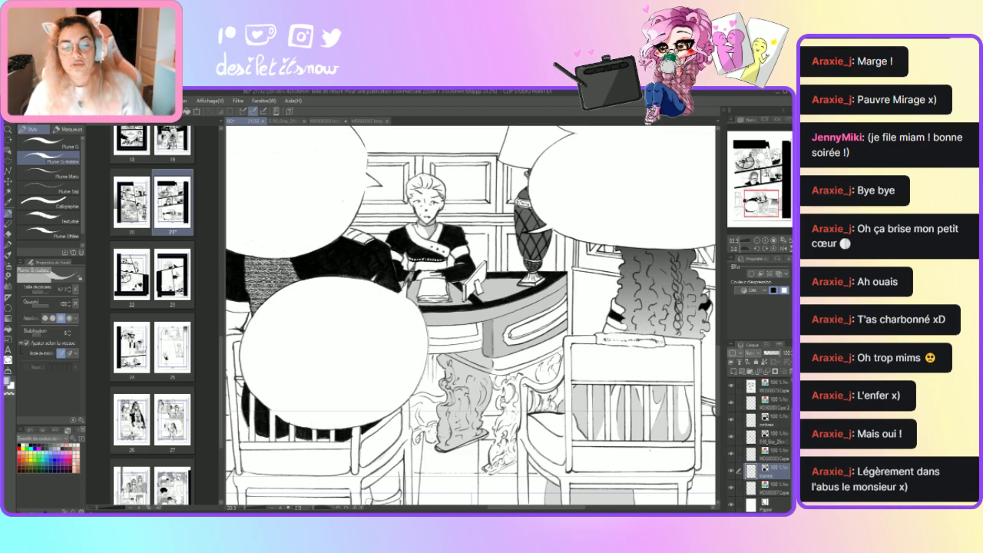
{"action": "left_click", "coordinate": [281, 507]}
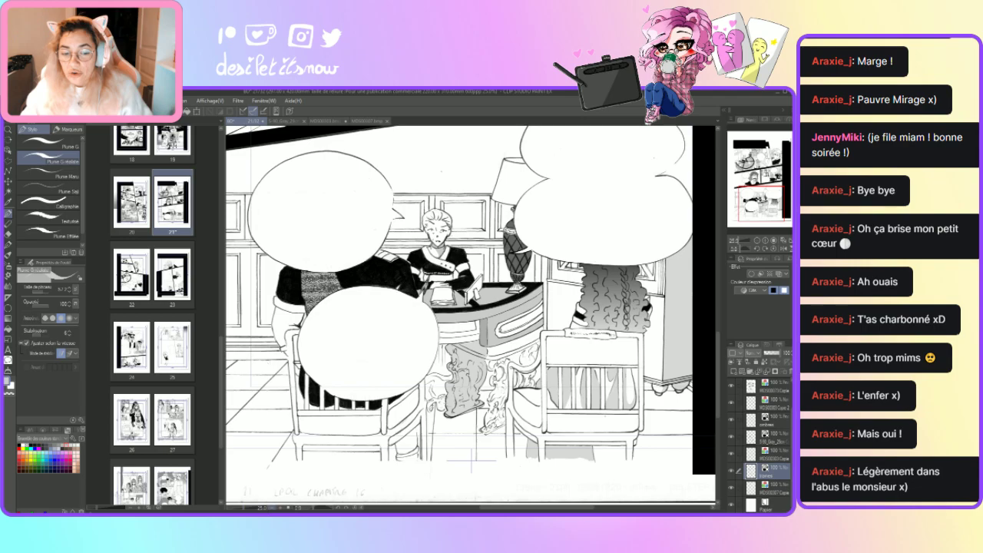
{"action": "left_click", "coordinate": [270, 507]}
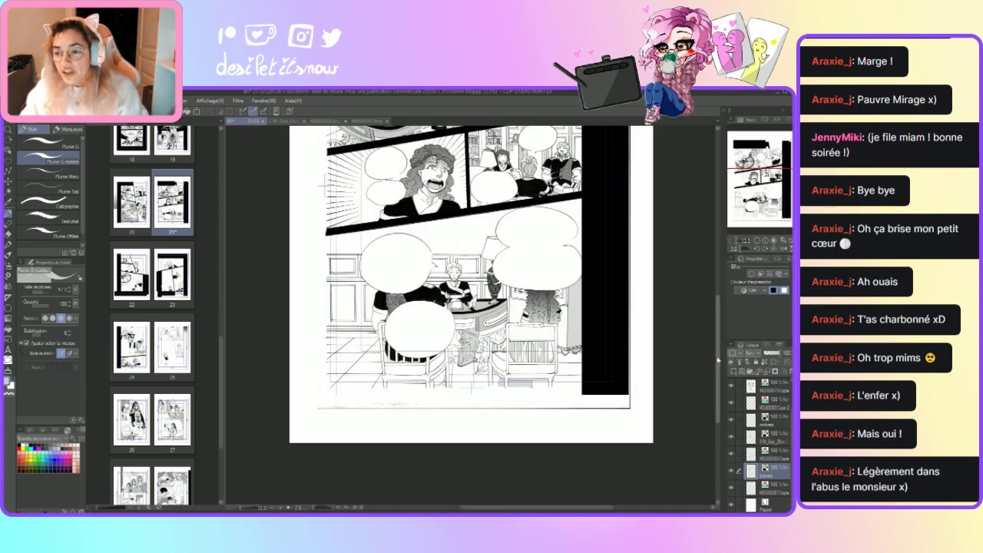
{"action": "scroll", "coordinate": [718, 359], "scroll_direction": "up", "scroll_amount": 5}
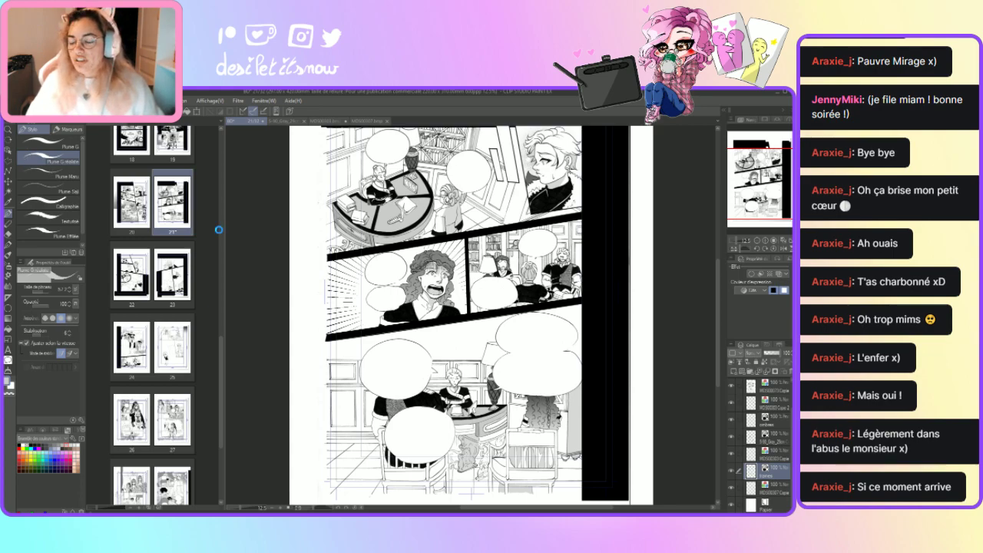
Save page 21 and close it.
{"action": "key", "text": "ctrl+s"}
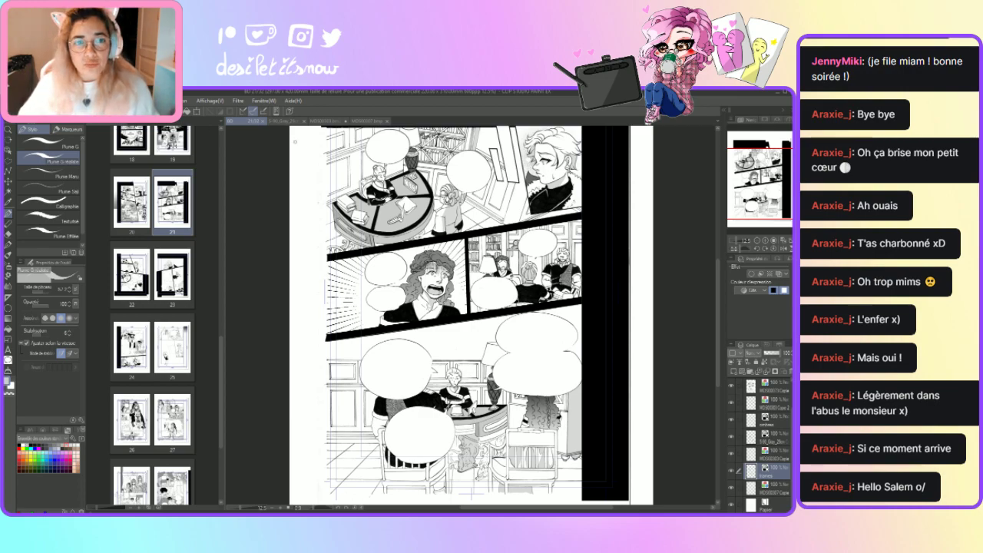
{"action": "left_click", "coordinate": [261, 120]}
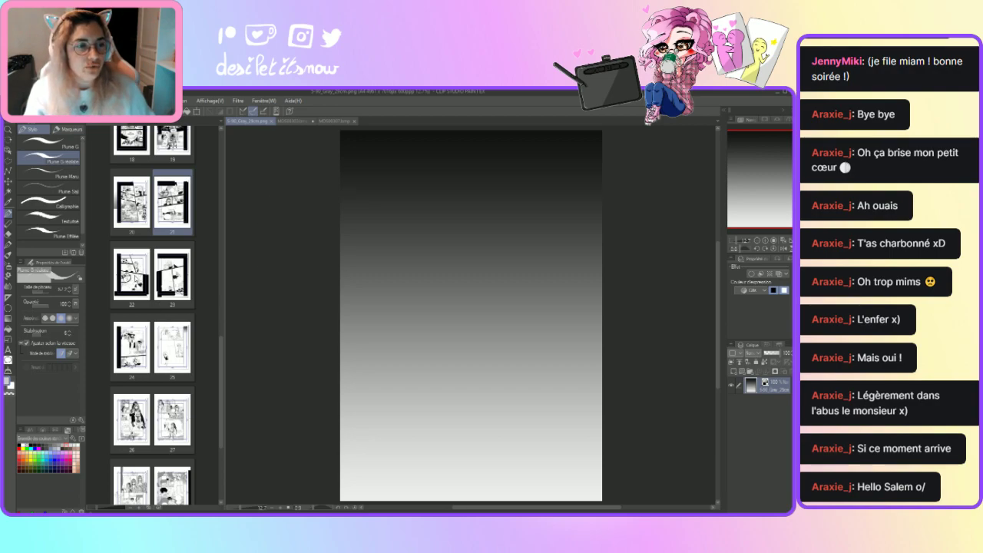
Open page 22 of the comic and regroup the split document tabs into a single pane.
{"action": "double_click", "coordinate": [132, 283]}
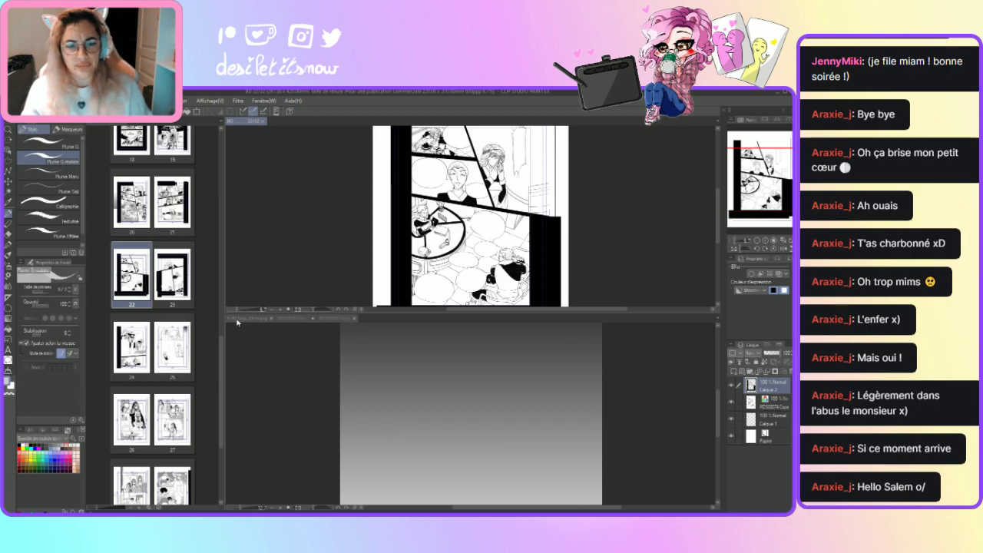
{"action": "left_click_drag", "start_coordinate": [239, 317], "coordinate": [357, 339]}
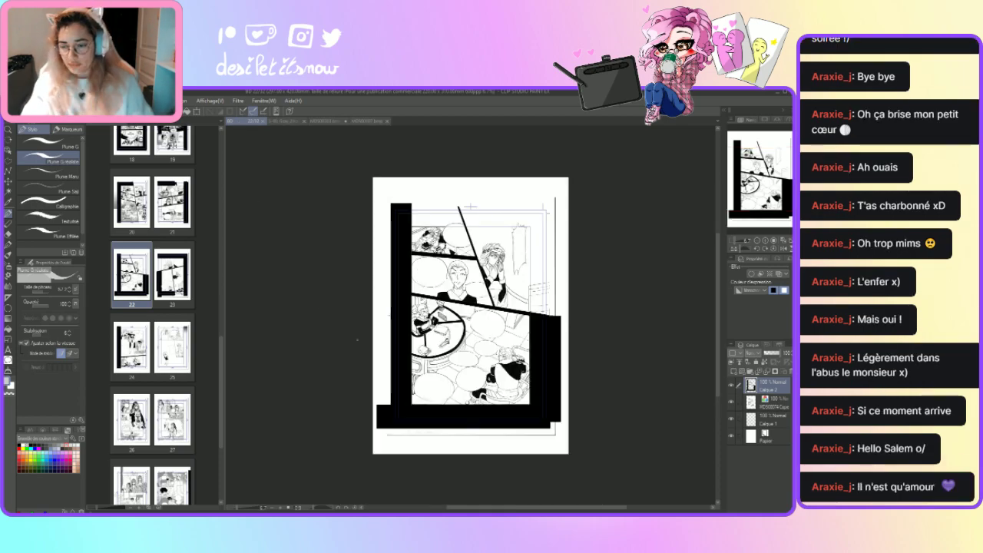
{"action": "left_click", "coordinate": [281, 508]}
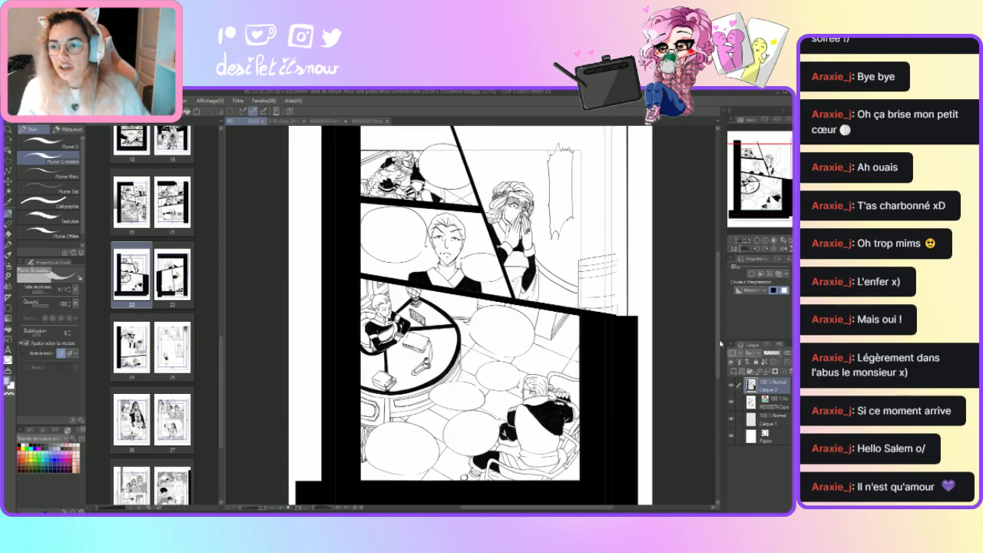
{"action": "left_click_drag", "start_coordinate": [720, 342], "coordinate": [720, 334]}
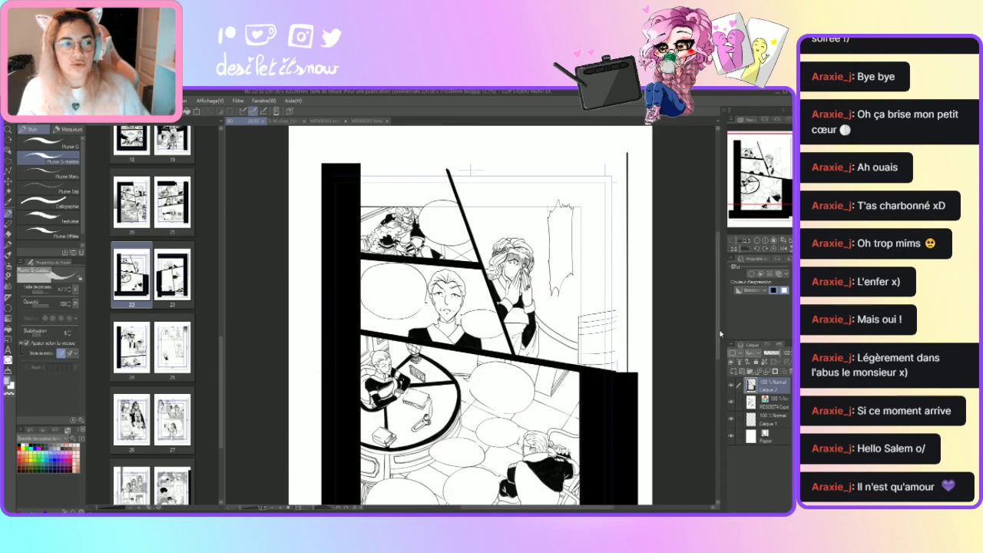
Outline the upper-right panel with the woman covering her mouth as a polygonal selection following the panel's borders.
{"action": "left_click", "coordinate": [8, 159]}
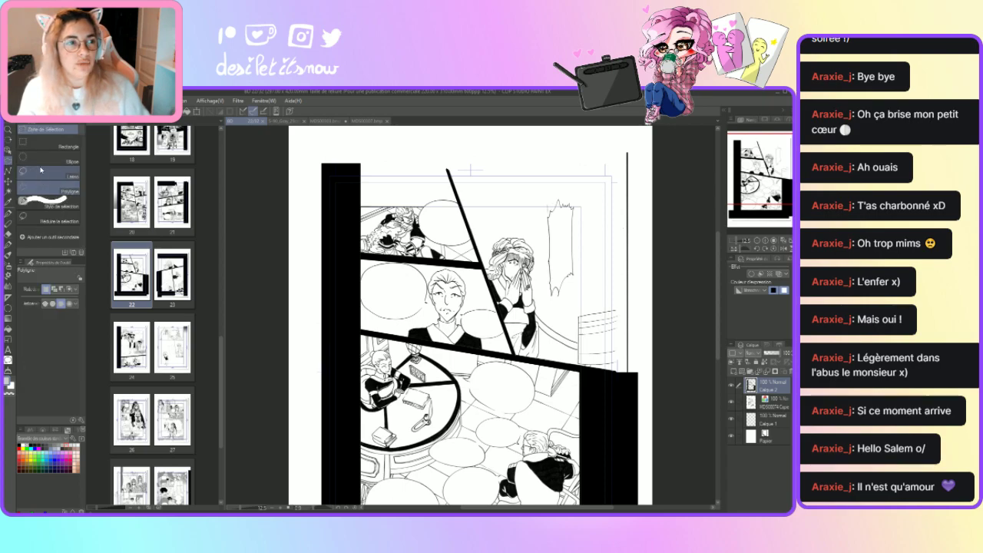
{"action": "left_click", "coordinate": [46, 189]}
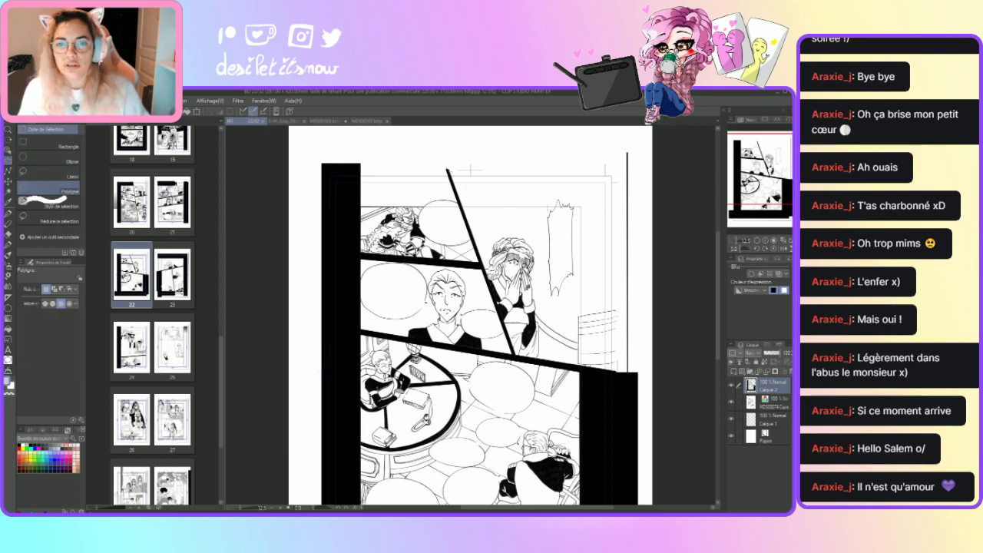
{"action": "left_click", "coordinate": [447, 169]}
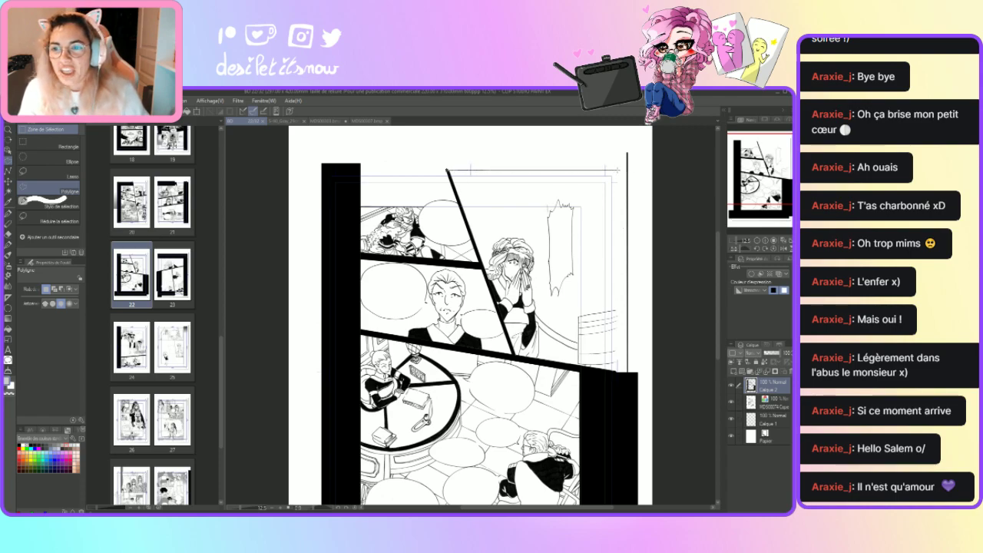
{"action": "left_click", "coordinate": [617, 170]}
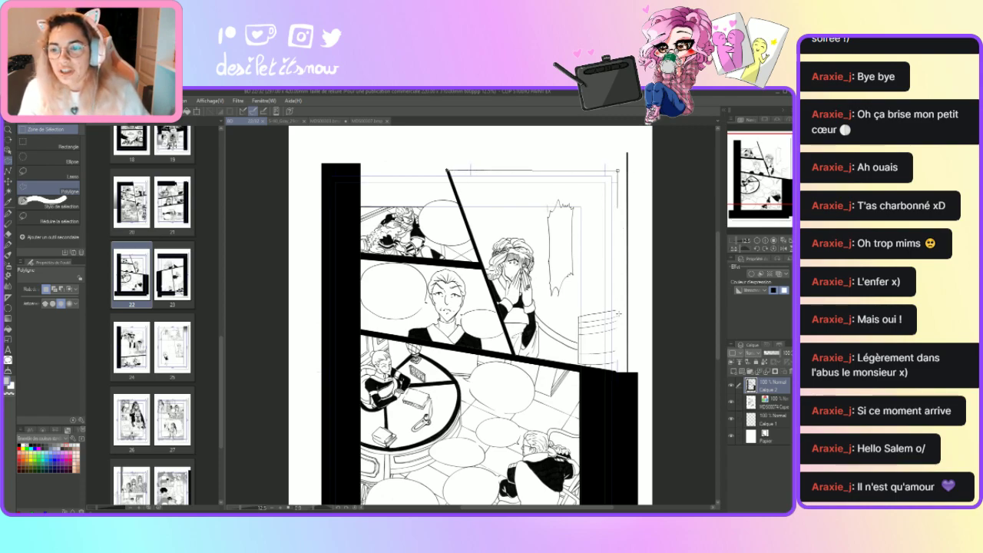
{"action": "left_click", "coordinate": [616, 376]}
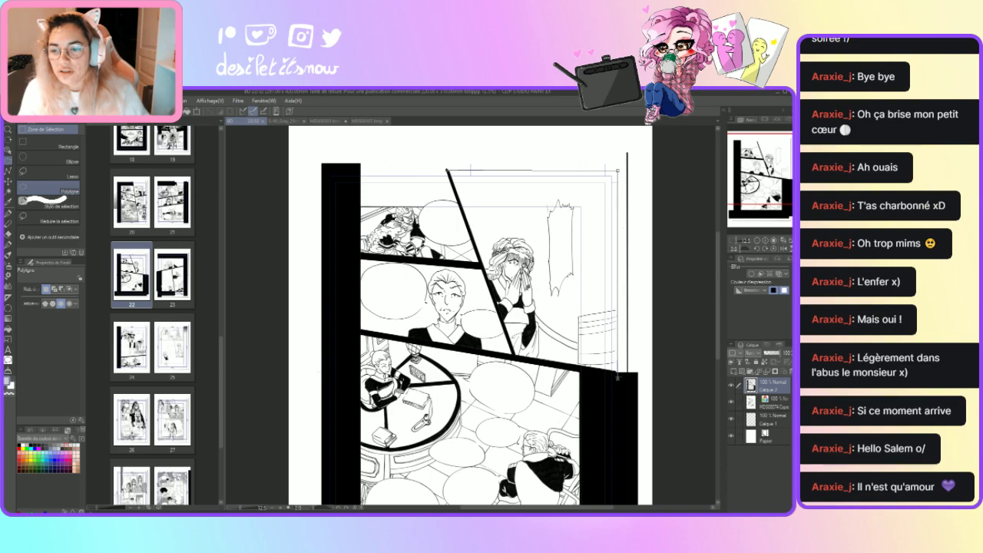
{"action": "left_click", "coordinate": [515, 355]}
{"action": "left_click", "coordinate": [448, 169]}
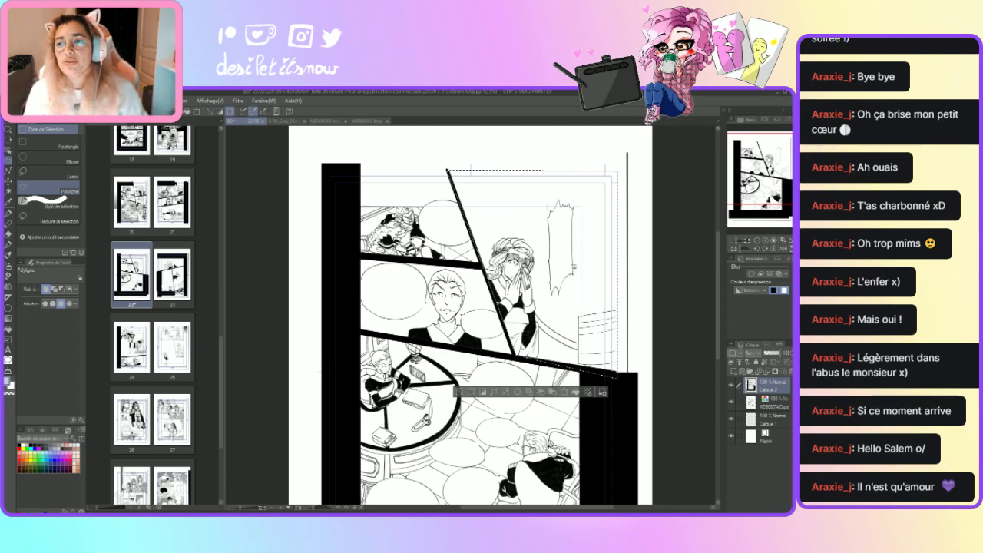
Fill the selected panel with the "One side strong 01" effect line material.
{"action": "left_click", "coordinate": [725, 120]}
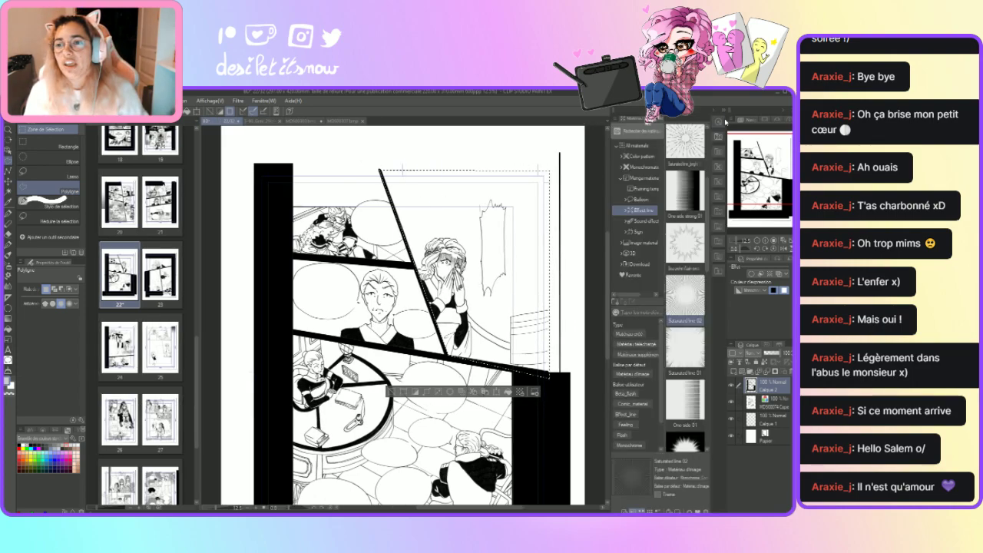
{"action": "left_click", "coordinate": [699, 197]}
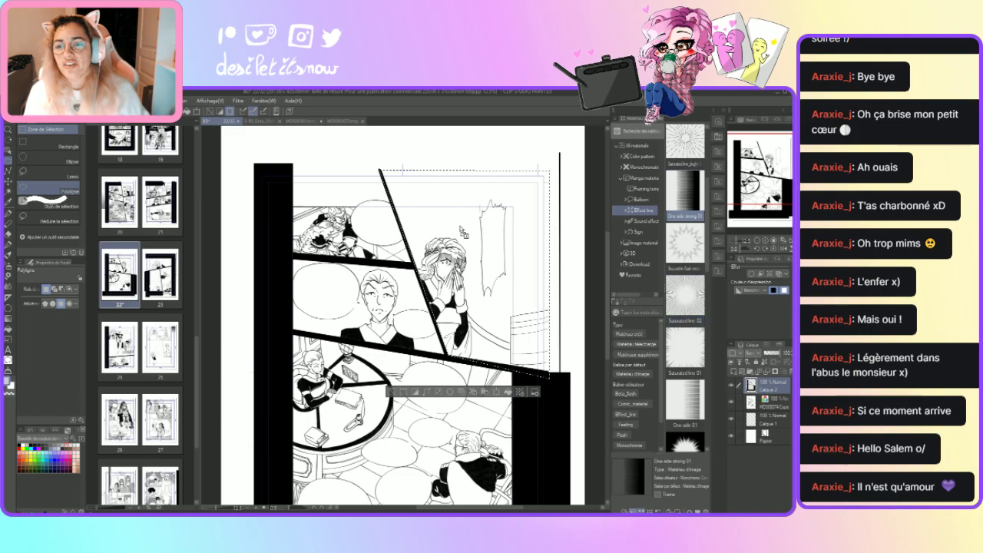
{"action": "left_click_drag", "start_coordinate": [686, 192], "coordinate": [461, 269]}
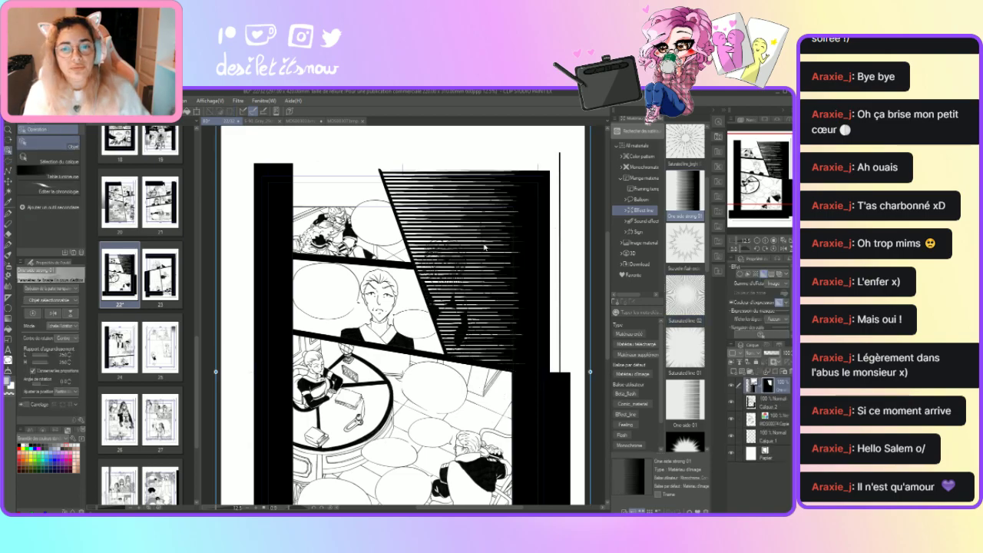
Rotate the effect lines to -90° so they run vertically from the panel's upper edge, and hide the material library.
{"action": "mouse_move", "coordinate": [215, 361]}
{"action": "left_mouse_down"}
{"action": "mouse_move", "coordinate": [234, 254]}
{"action": "mouse_move", "coordinate": [277, 196]}
{"action": "mouse_move", "coordinate": [325, 163]}
{"action": "mouse_move", "coordinate": [392, 143]}
{"action": "left_mouse_up"}
{"action": "scroll", "coordinate": [399, 308], "scroll_direction": "down", "scroll_amount": 1}
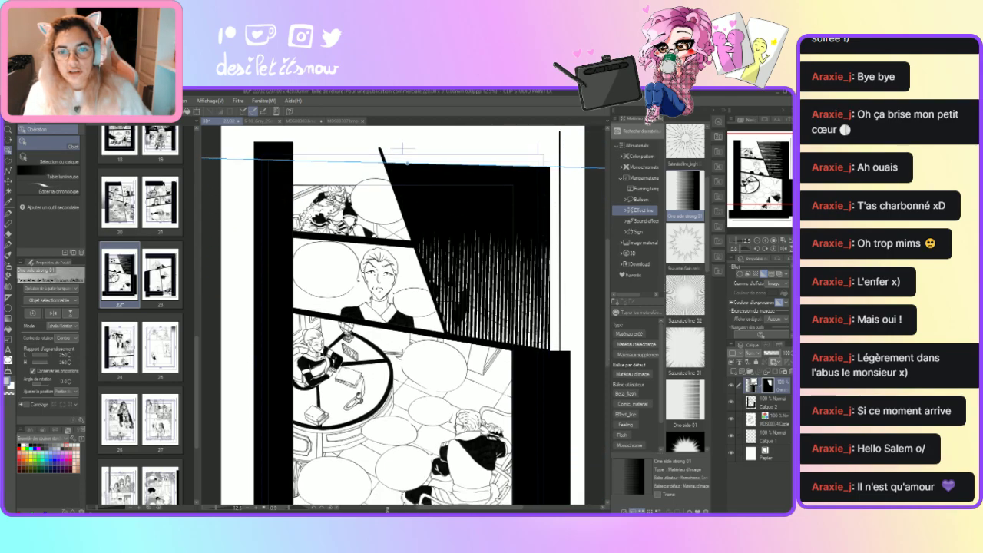
{"action": "scroll", "coordinate": [399, 322], "scroll_direction": "down", "scroll_amount": 2}
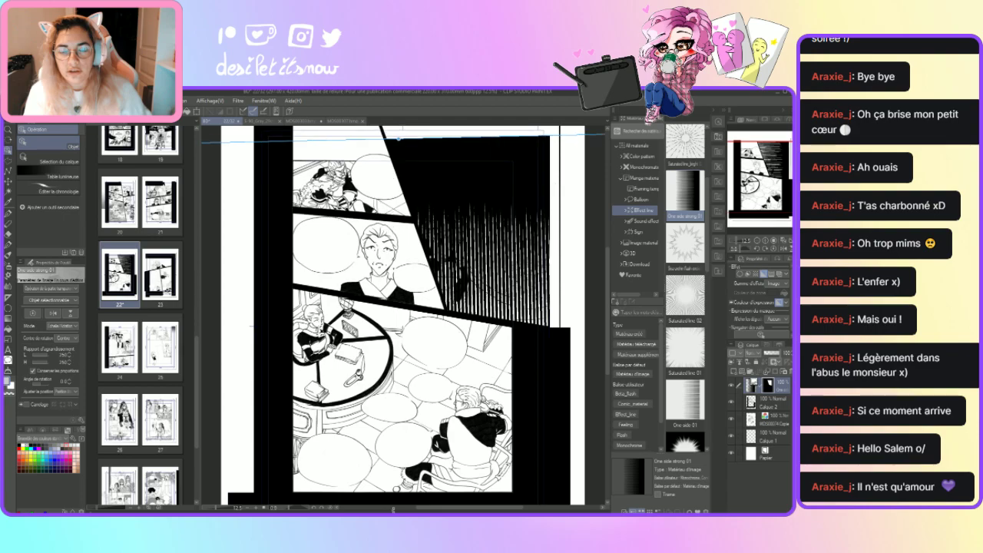
{"action": "left_click_drag", "start_coordinate": [67, 384], "coordinate": [72, 386]}
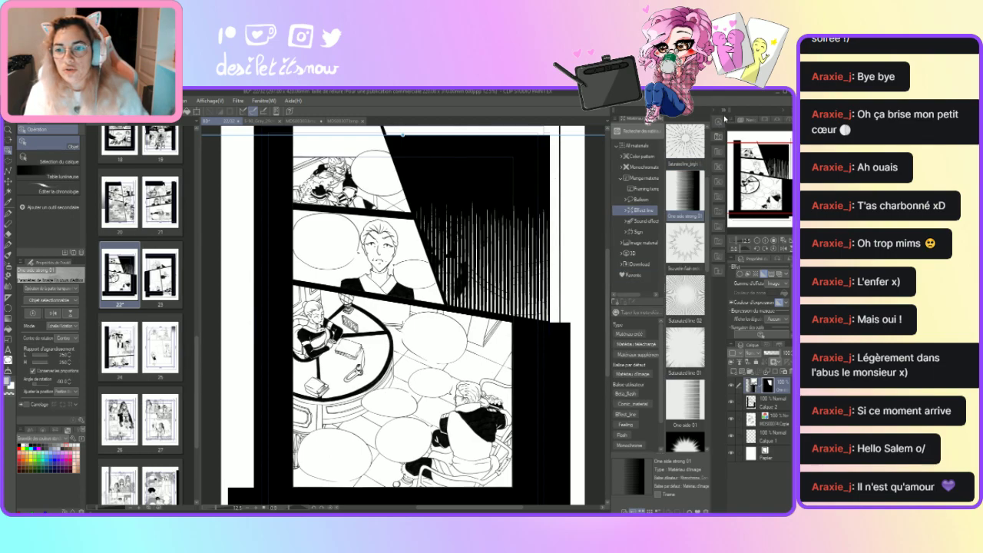
{"action": "left_click", "coordinate": [723, 112]}
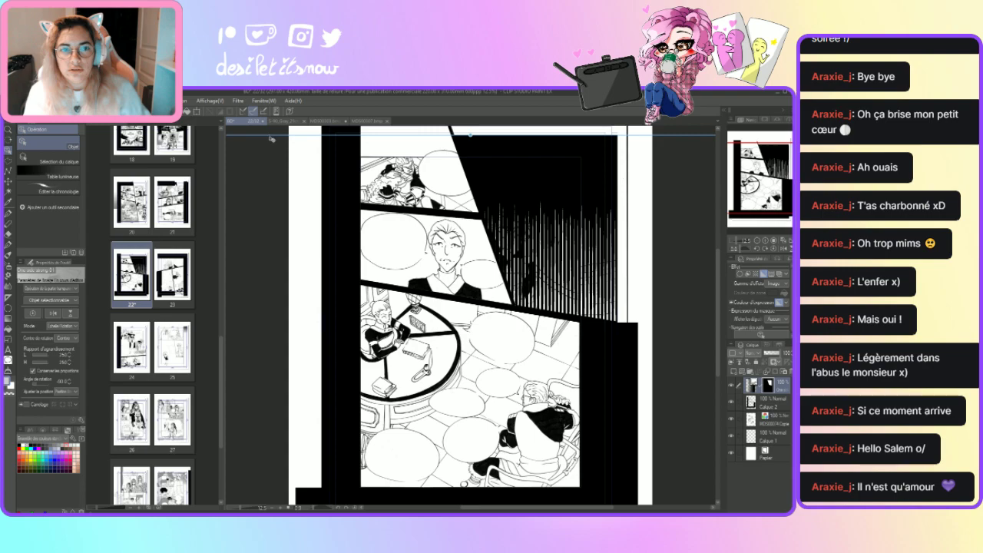
Scale down the effect lines and move them up so they hang from the panel's upper edge above the woman.
{"action": "left_click_drag", "start_coordinate": [470, 134], "coordinate": [470, 146]}
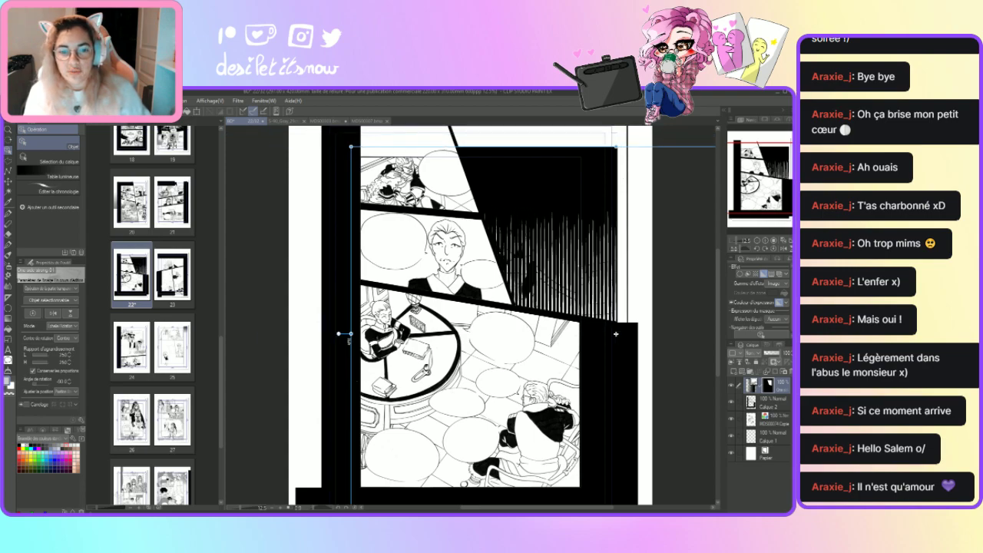
{"action": "left_click_drag", "start_coordinate": [350, 333], "coordinate": [500, 333]}
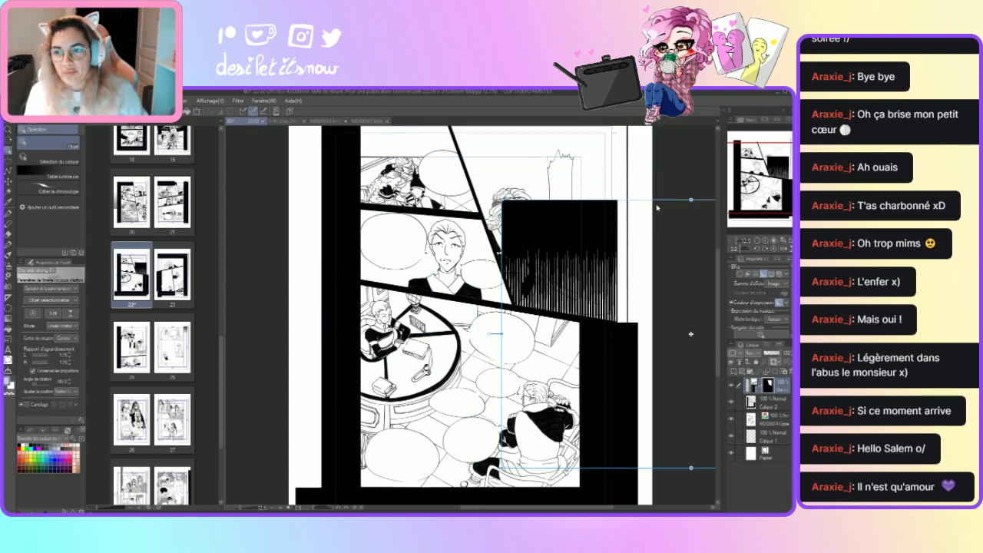
{"action": "left_click_drag", "start_coordinate": [657, 207], "coordinate": [635, 185]}
{"action": "left_click_drag", "start_coordinate": [669, 311], "coordinate": [631, 219]}
{"action": "scroll", "coordinate": [634, 227], "scroll_direction": "up", "scroll_amount": 1}
{"action": "scroll", "coordinate": [634, 225], "scroll_direction": "up", "scroll_amount": 2}
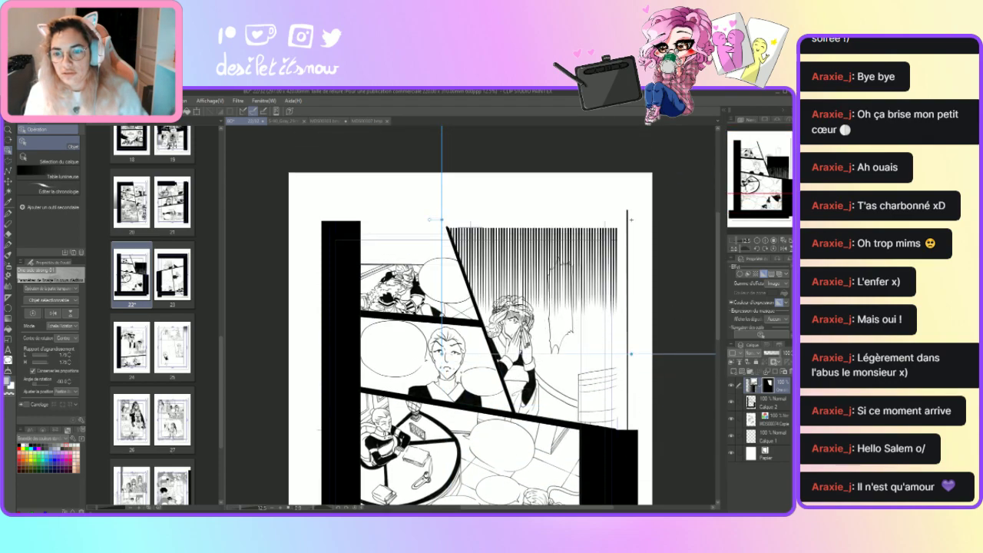
{"action": "scroll", "coordinate": [631, 219], "scroll_direction": "up", "scroll_amount": 1}
{"action": "mouse_move", "coordinate": [630, 220]}
{"action": "left_mouse_down"}
{"action": "mouse_move", "coordinate": [629, 196]}
{"action": "mouse_move", "coordinate": [582, 378]}
{"action": "mouse_move", "coordinate": [582, 363]}
{"action": "left_mouse_up"}
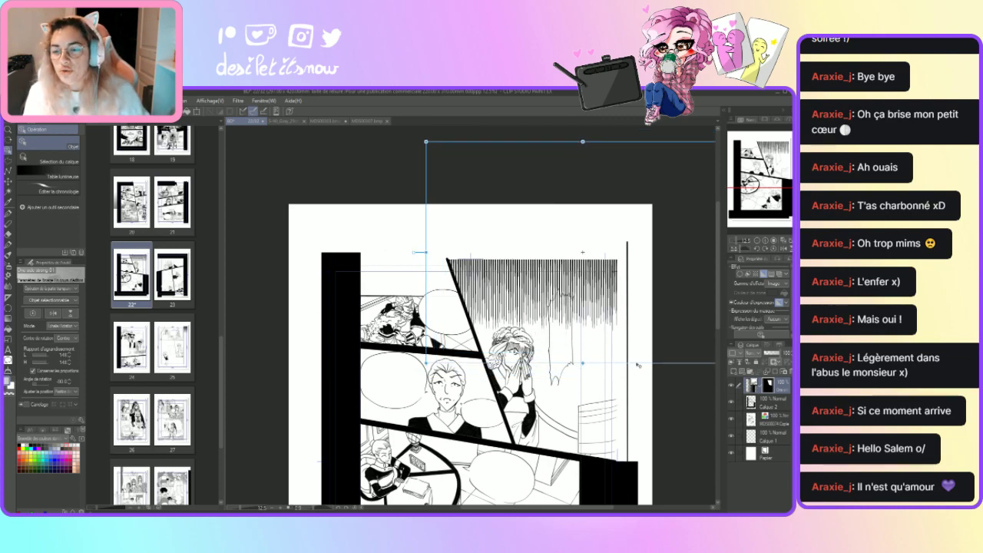
Fine-tune the vertical position of the effect lines so their thin ends reach down over the woman's eyes.
{"action": "key", "text": "Up"}
{"action": "key", "text": "Up"}
{"action": "key", "text": "Up"}
{"action": "key", "text": "Up"}
{"action": "key", "text": "Up"}
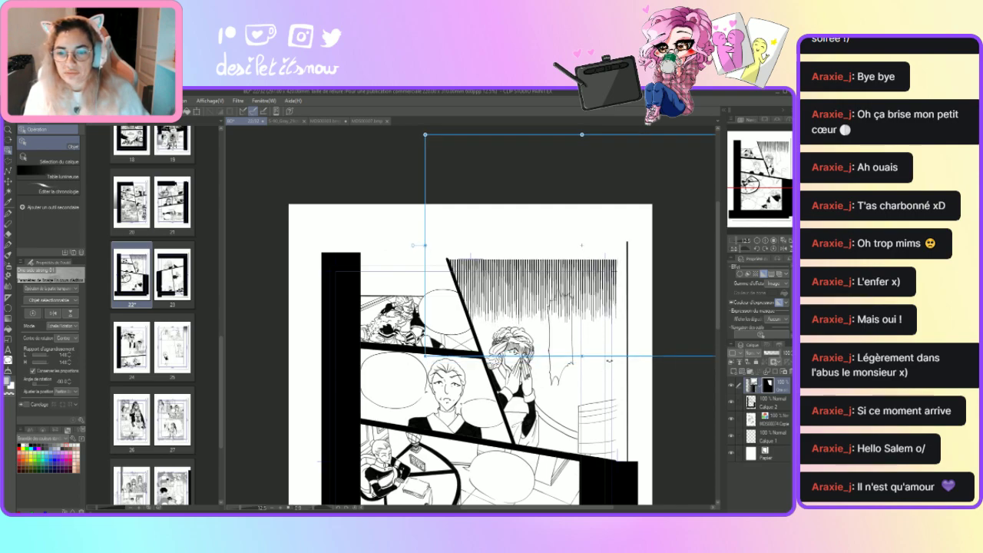
{"action": "mouse_move", "coordinate": [610, 359]}
{"action": "left_mouse_down"}
{"action": "mouse_move", "coordinate": [609, 388]}
{"action": "mouse_move", "coordinate": [611, 377]}
{"action": "left_mouse_up"}
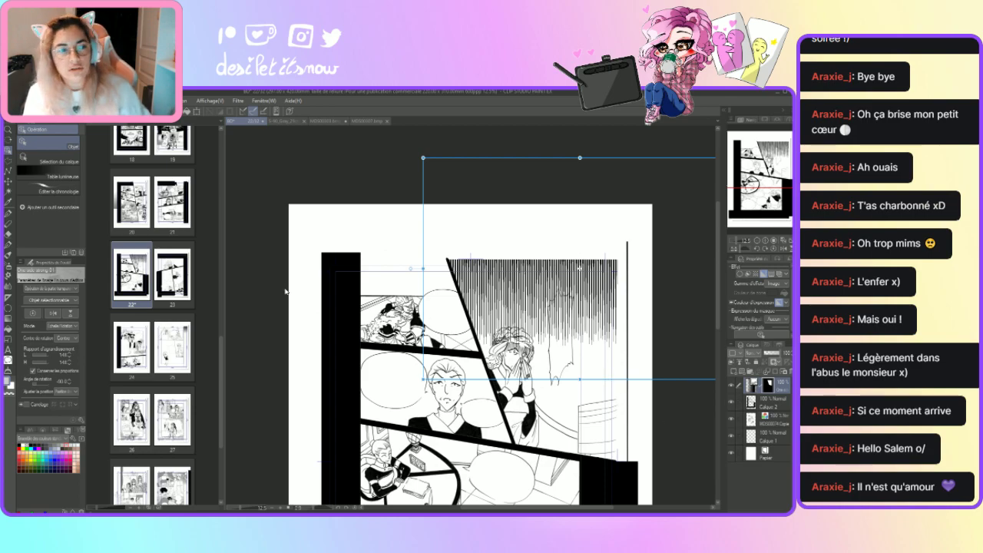
Erase the effect lines along the left edge and upper spike inside the tall jagged speech balloon with the hard eraser.
{"action": "left_click", "coordinate": [8, 233]}
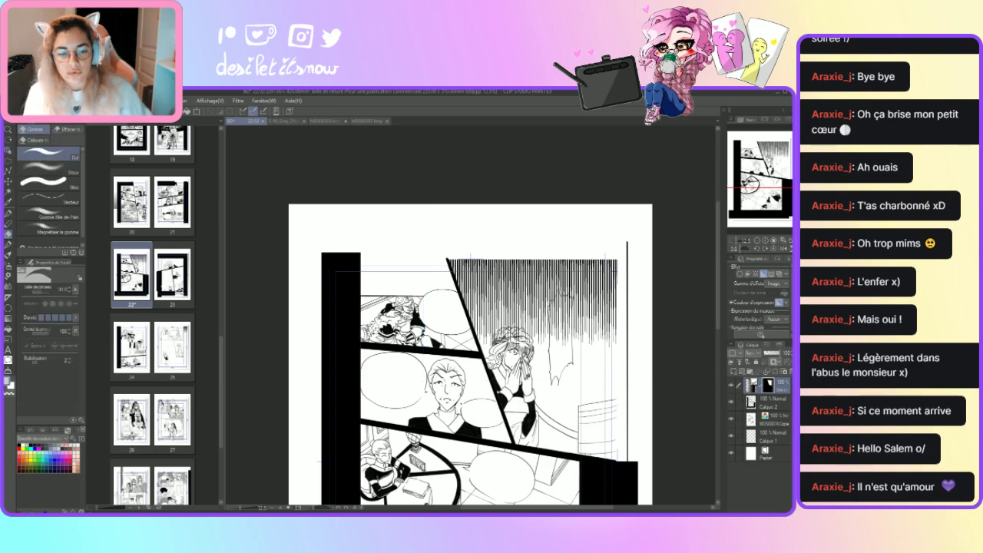
{"action": "key", "text": "ctrl+plus"}
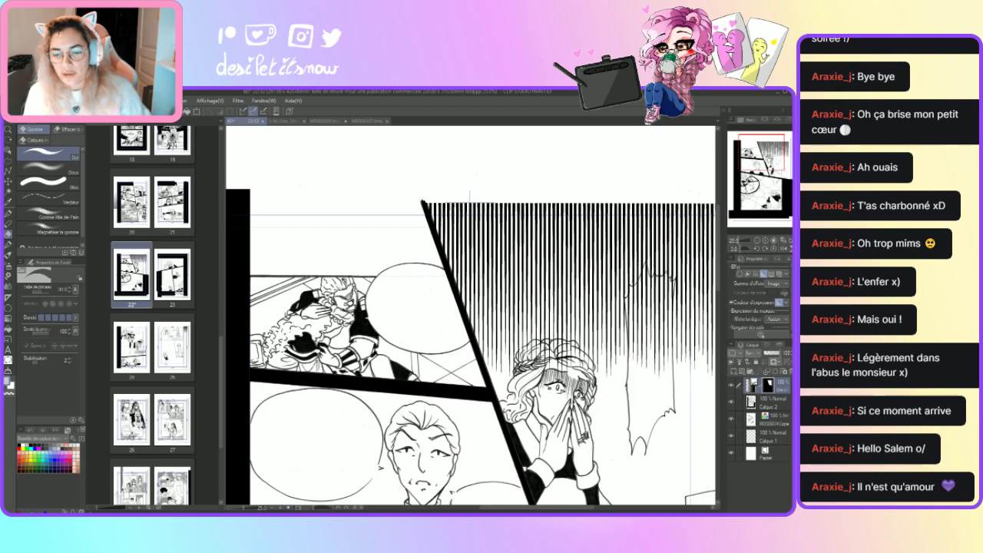
{"action": "scroll", "coordinate": [716, 261], "scroll_direction": "right", "scroll_amount": 3}
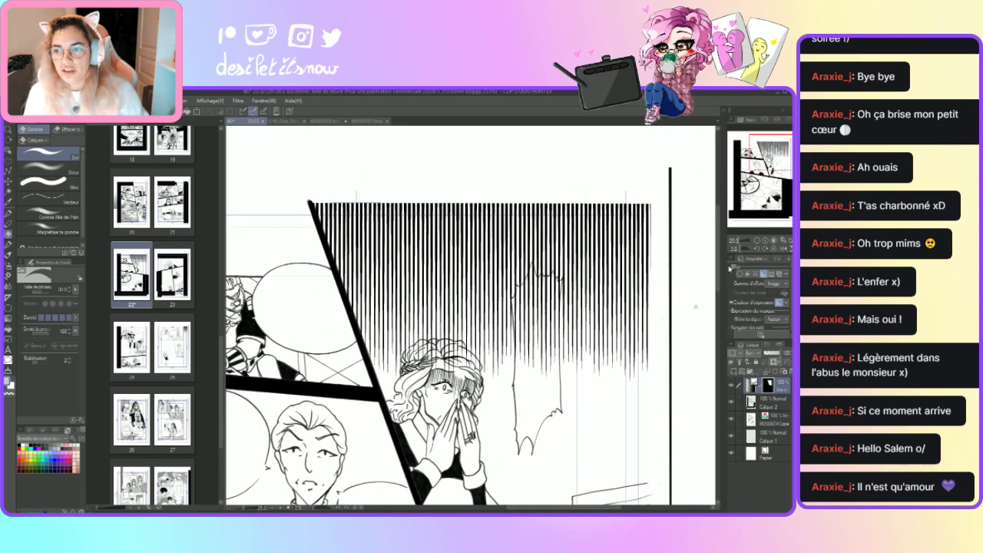
{"action": "scroll", "coordinate": [717, 261], "scroll_direction": "down", "scroll_amount": 4}
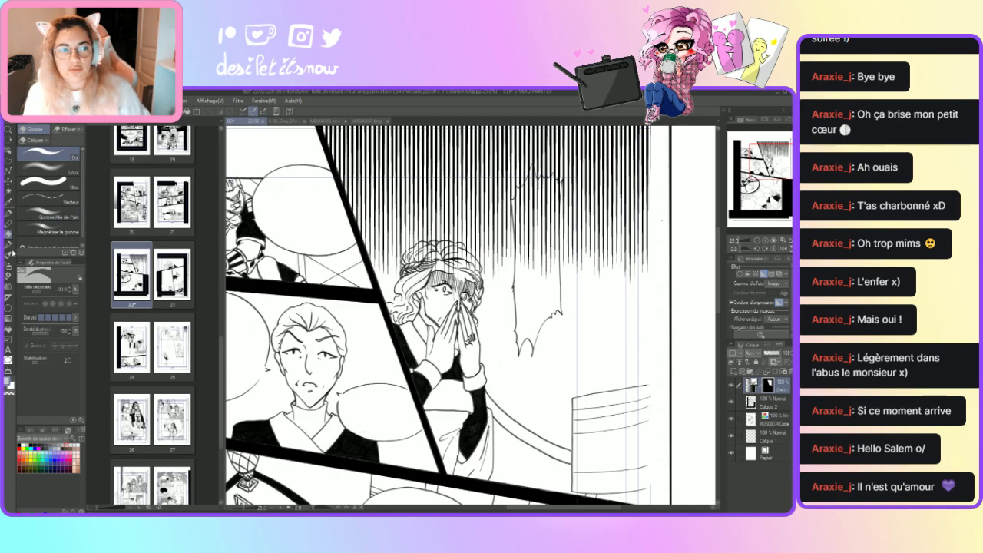
{"action": "left_click", "coordinate": [46, 183]}
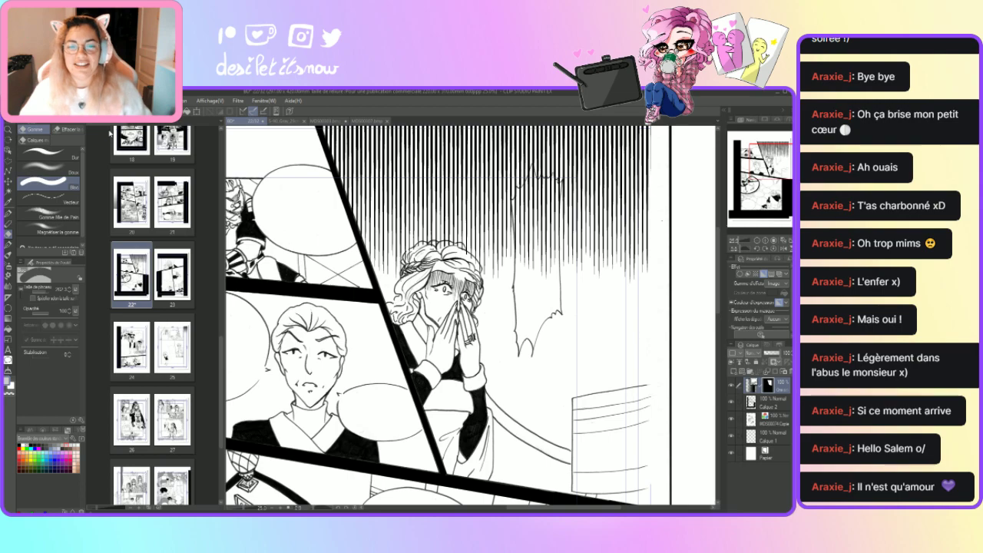
{"action": "left_click", "coordinate": [37, 156]}
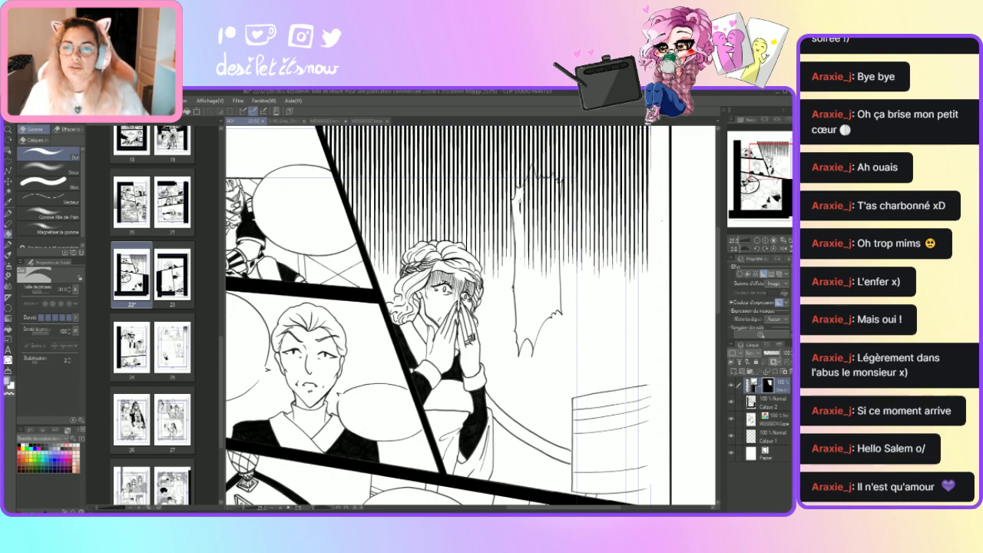
{"action": "left_click_drag", "start_coordinate": [520, 211], "coordinate": [527, 185]}
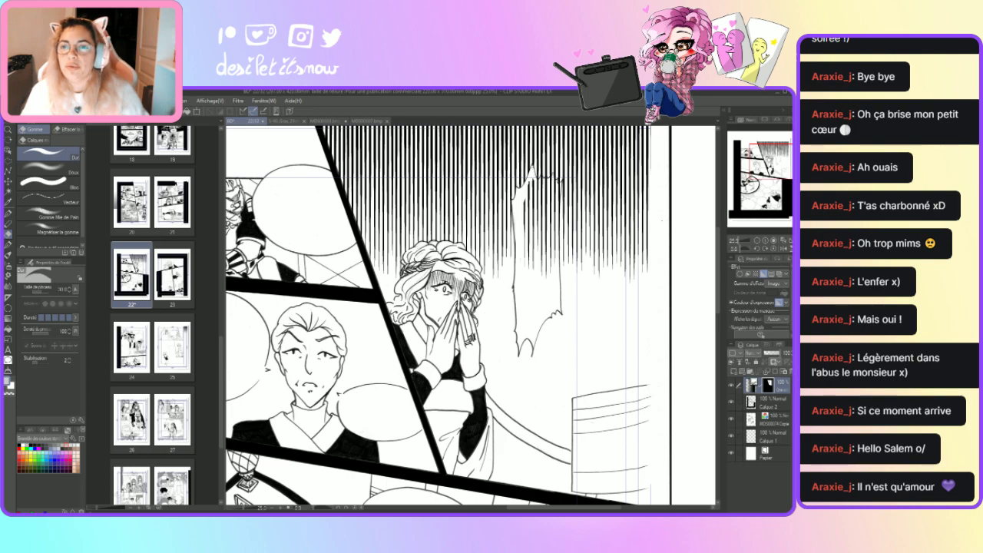
{"action": "left_click_drag", "start_coordinate": [532, 170], "coordinate": [534, 220]}
Clear the effect lines from the rest of the jagged balloon, using the block eraser inside and the hard eraser along its right edge.
{"action": "left_click", "coordinate": [48, 185]}
{"action": "mouse_move", "coordinate": [519, 264]}
{"action": "left_mouse_down"}
{"action": "mouse_move", "coordinate": [529, 241]}
{"action": "mouse_move", "coordinate": [528, 224]}
{"action": "mouse_move", "coordinate": [536, 252]}
{"action": "mouse_move", "coordinate": [534, 195]}
{"action": "mouse_move", "coordinate": [529, 262]}
{"action": "left_mouse_up"}
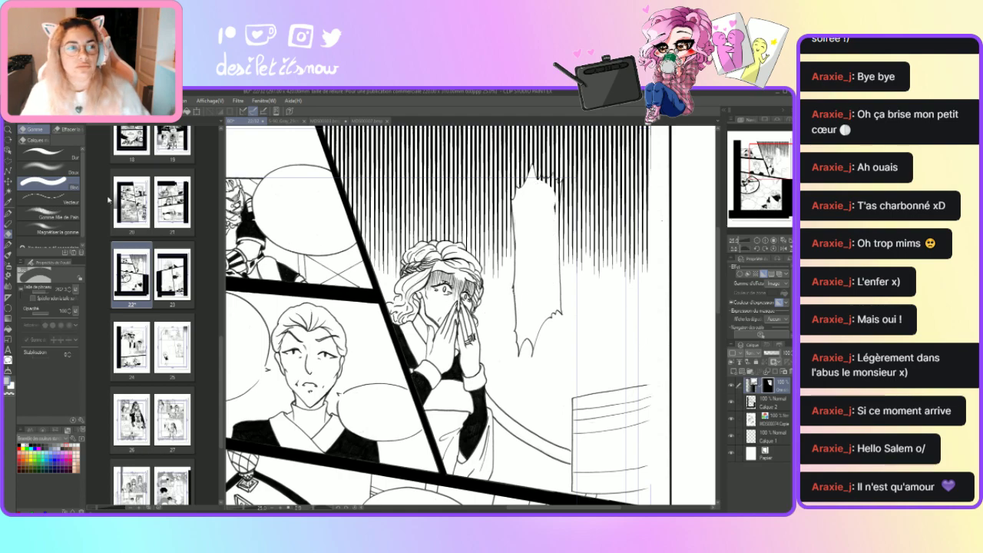
{"action": "left_click", "coordinate": [46, 154]}
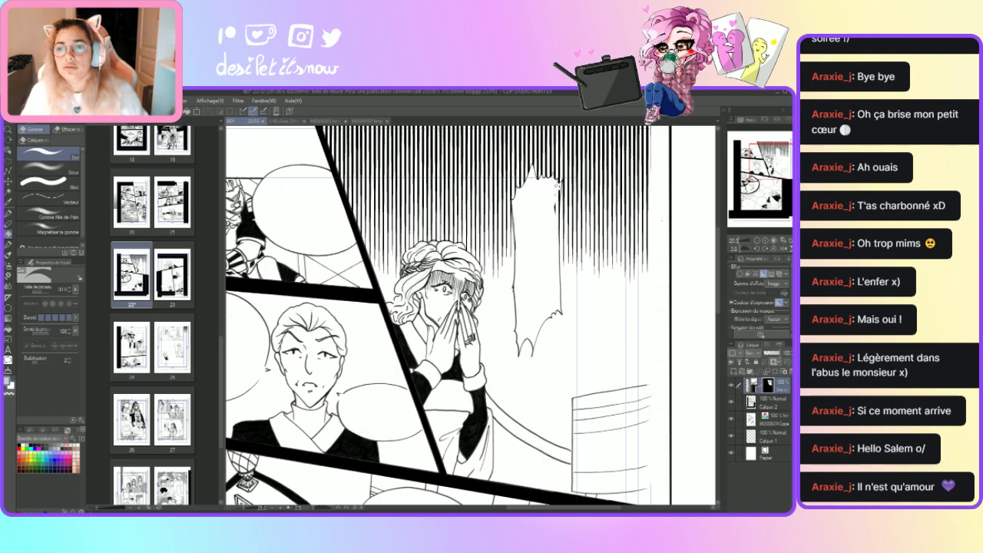
{"action": "left_click_drag", "start_coordinate": [557, 188], "coordinate": [554, 212]}
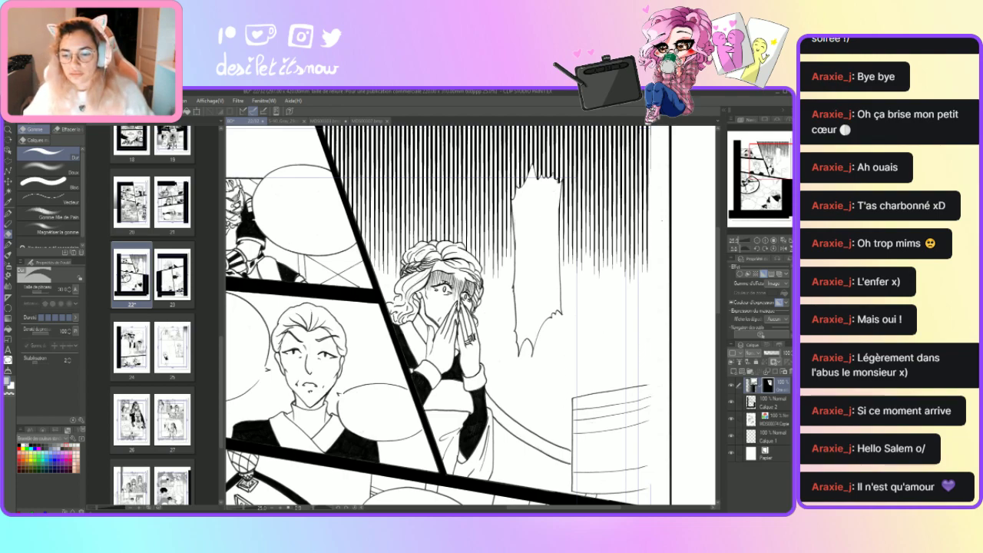
Close the SE-1261 tone sheet and paste the vertical grey gradient from its own document into page 22 as a new layer.
{"action": "left_click_drag", "start_coordinate": [564, 396], "coordinate": [716, 411]}
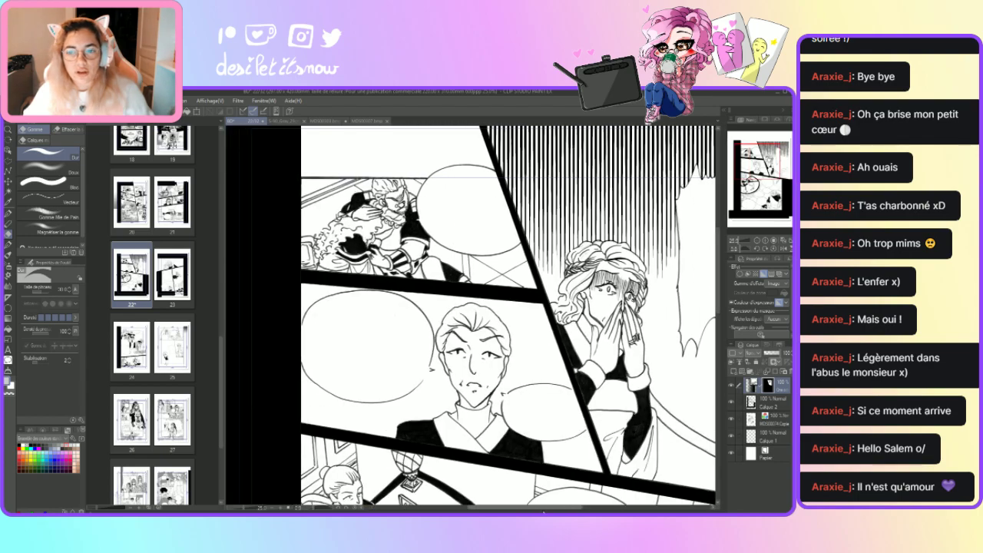
{"action": "left_click_drag", "start_coordinate": [553, 492], "coordinate": [559, 495]}
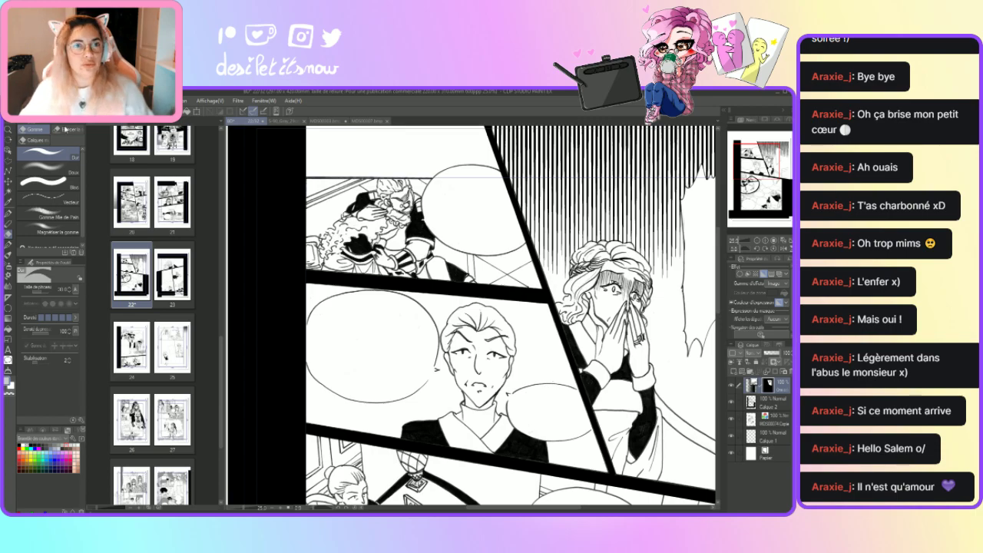
{"action": "left_click", "coordinate": [355, 121]}
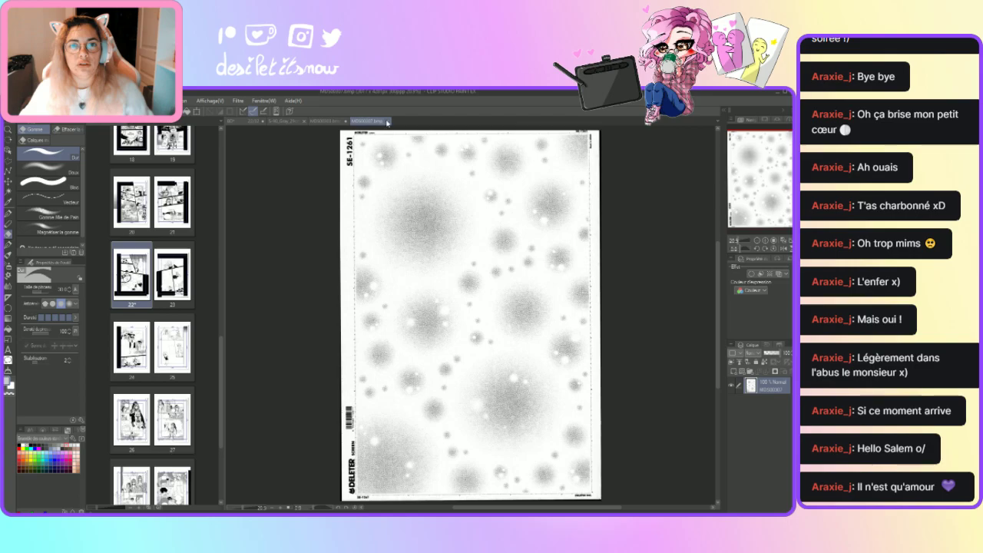
{"action": "left_click", "coordinate": [388, 121]}
{"action": "left_click", "coordinate": [285, 122]}
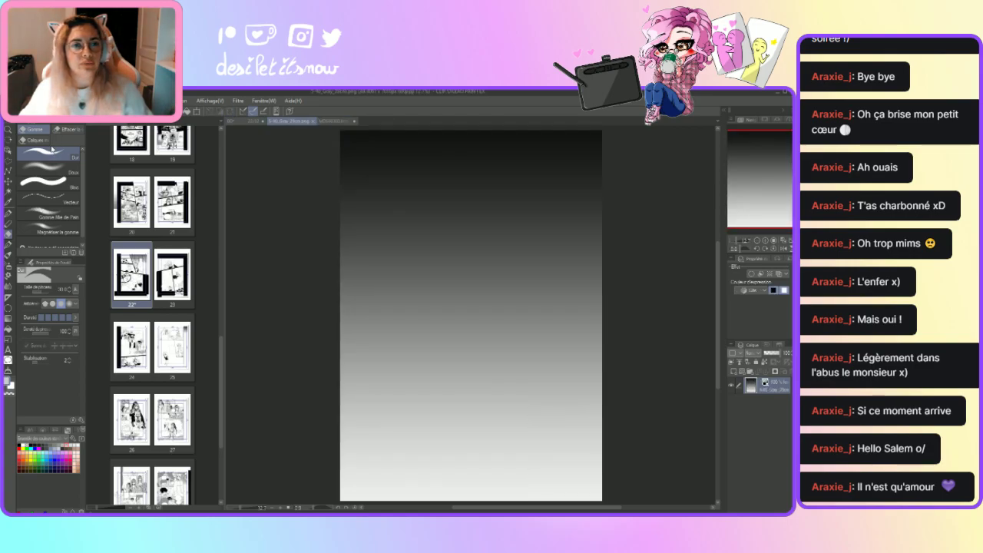
{"action": "left_click", "coordinate": [234, 121]}
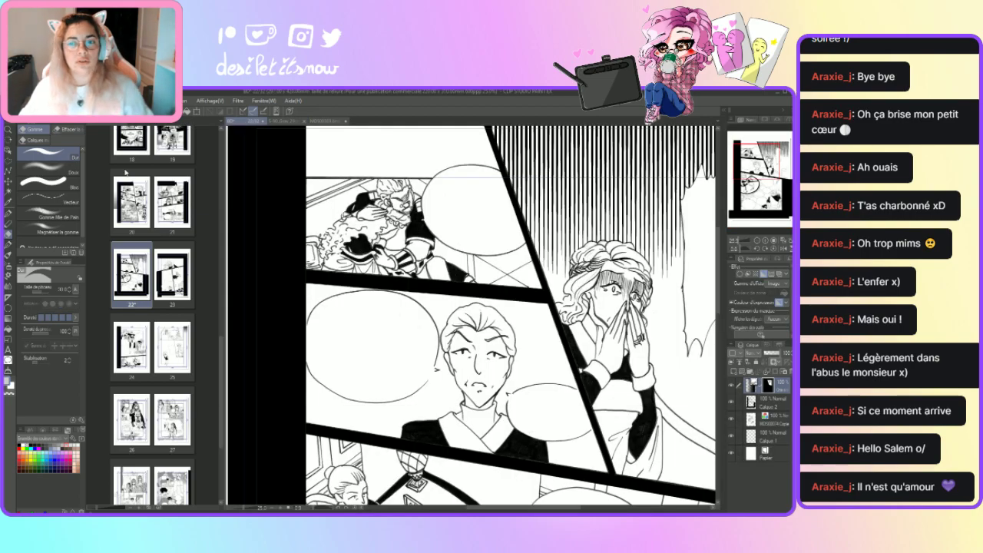
{"action": "key", "text": "ctrl+v"}
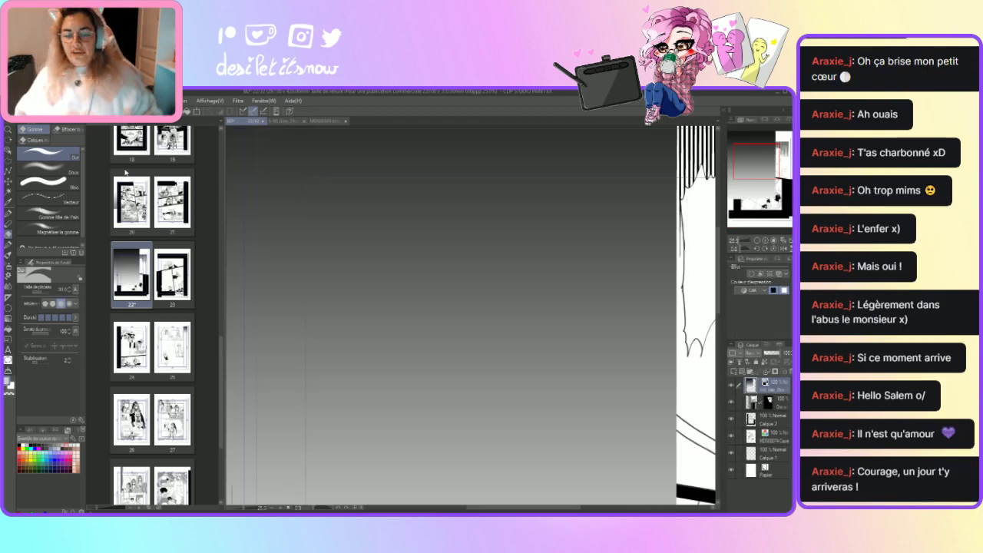
Move the gradient layer directly above the Papier layer and set the expression color of Calque 1 to gray.
{"action": "left_click_drag", "start_coordinate": [774, 397], "coordinate": [764, 453]}
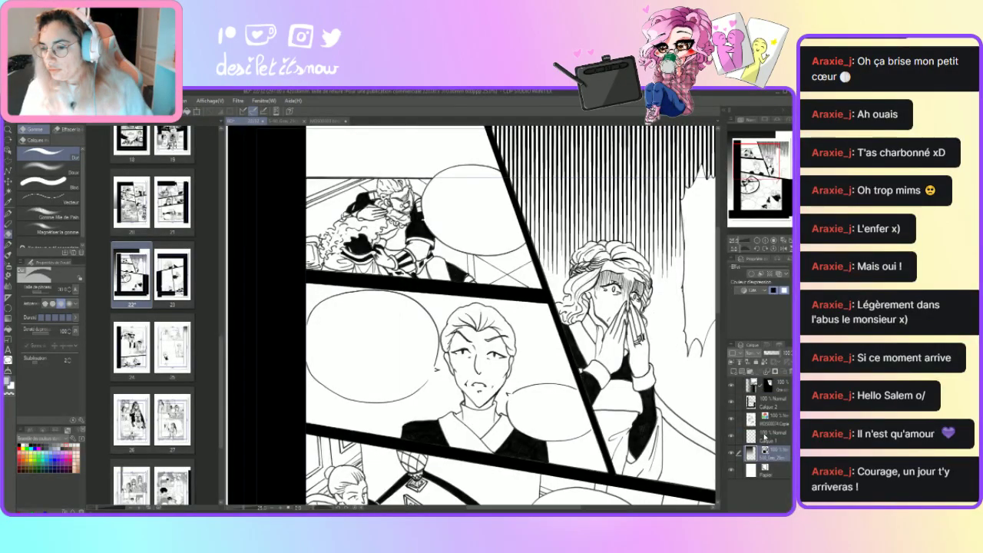
{"action": "left_click", "coordinate": [767, 436]}
{"action": "left_click", "coordinate": [752, 291]}
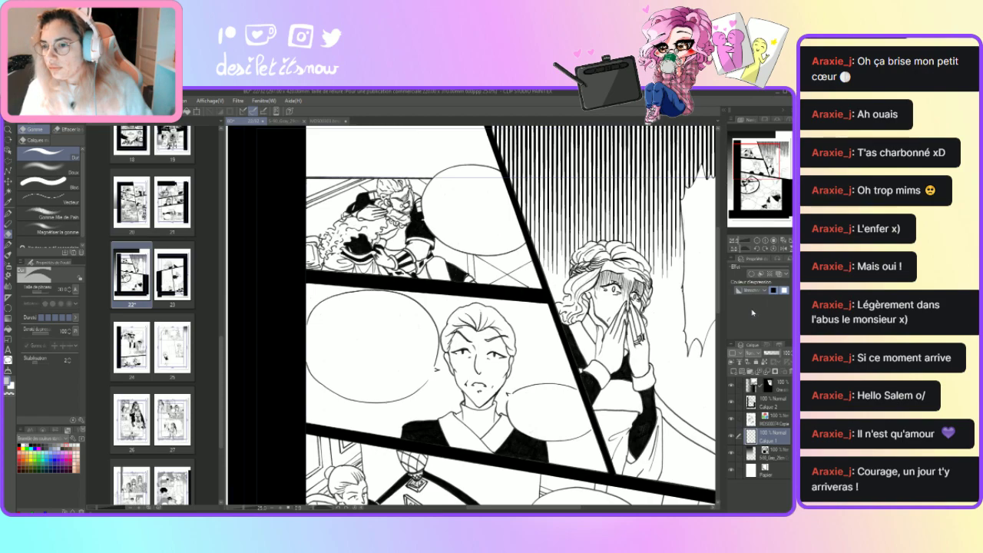
{"action": "left_click", "coordinate": [755, 315]}
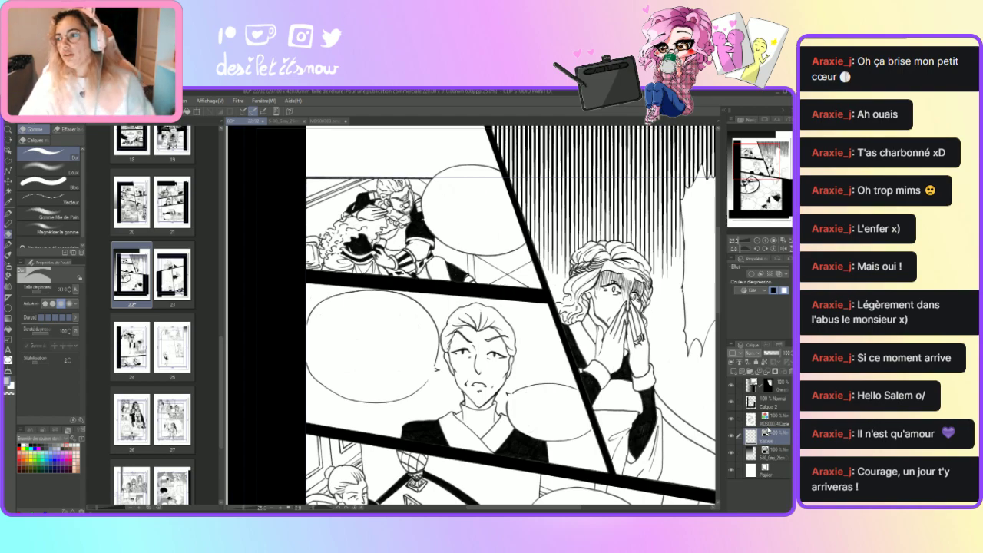
Change the blending of the scanned line-art layer so the gradient beneath shows through the whole page.
{"action": "left_click", "coordinate": [772, 453]}
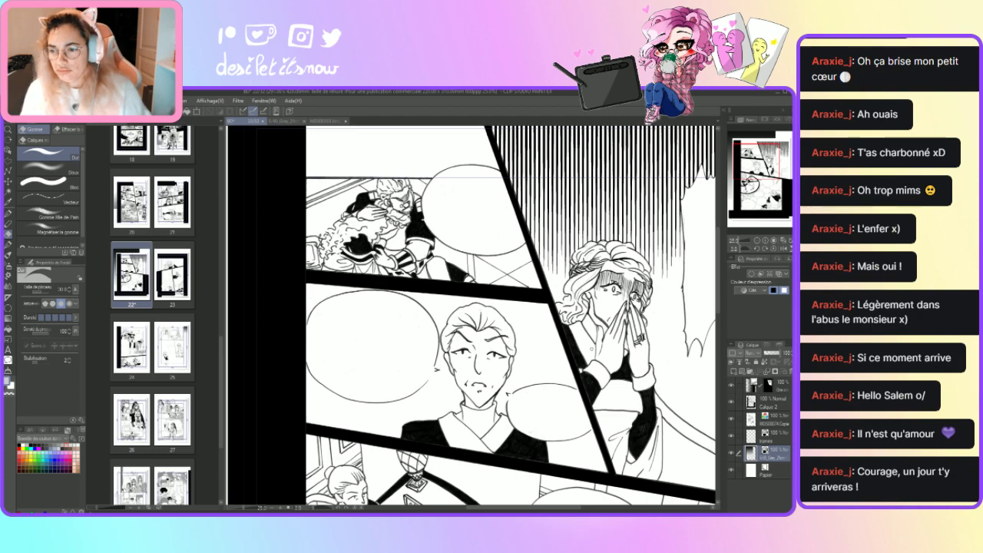
{"action": "left_click", "coordinate": [274, 509]}
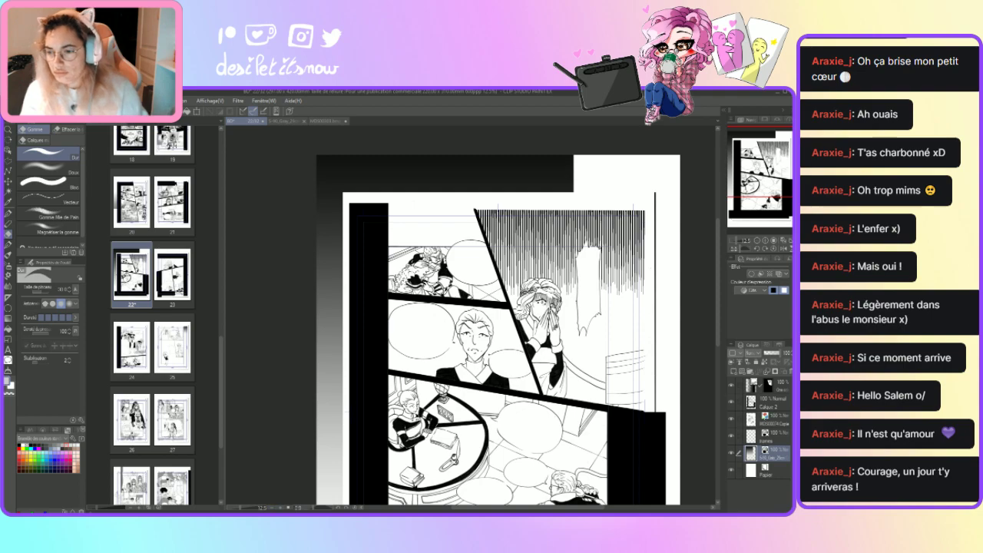
{"action": "left_click", "coordinate": [777, 422]}
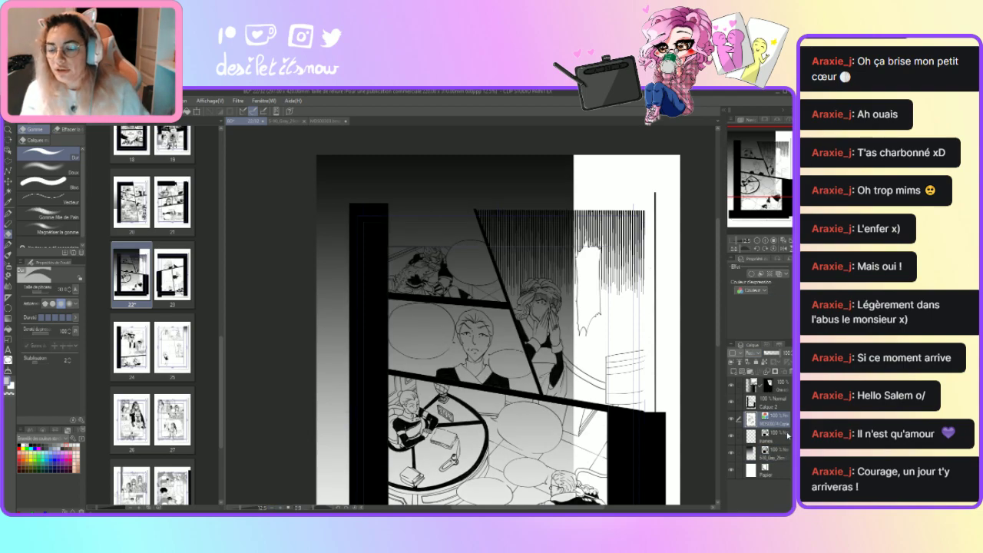
Reposition the gradient over the panels, lining its left edge up with the outer edge of the black left margin.
{"action": "left_click", "coordinate": [777, 454]}
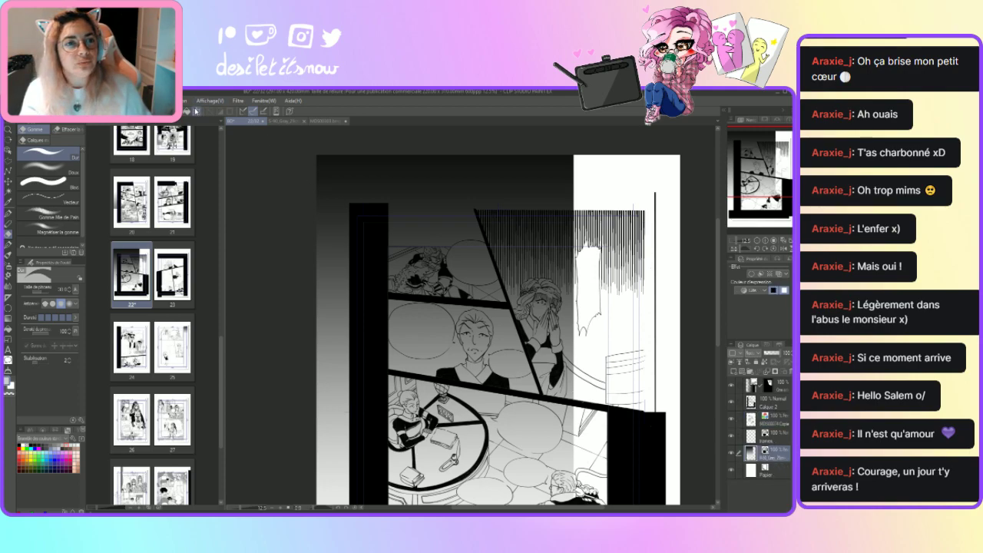
{"action": "key", "text": "ctrl+t"}
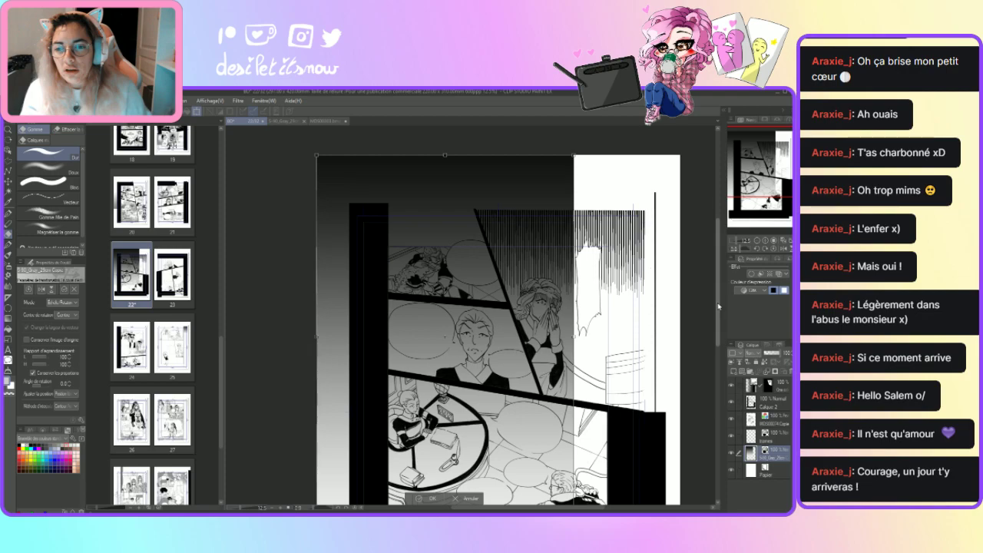
{"action": "scroll", "coordinate": [696, 293], "scroll_direction": "down", "scroll_amount": 3}
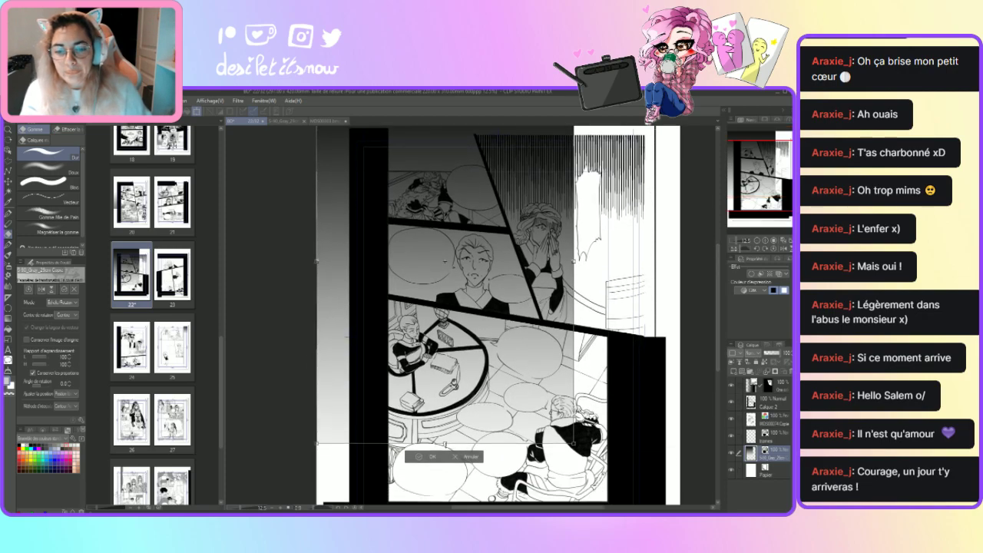
{"action": "left_click_drag", "start_coordinate": [461, 307], "coordinate": [501, 359]}
{"action": "left_click_drag", "start_coordinate": [500, 430], "coordinate": [493, 421]}
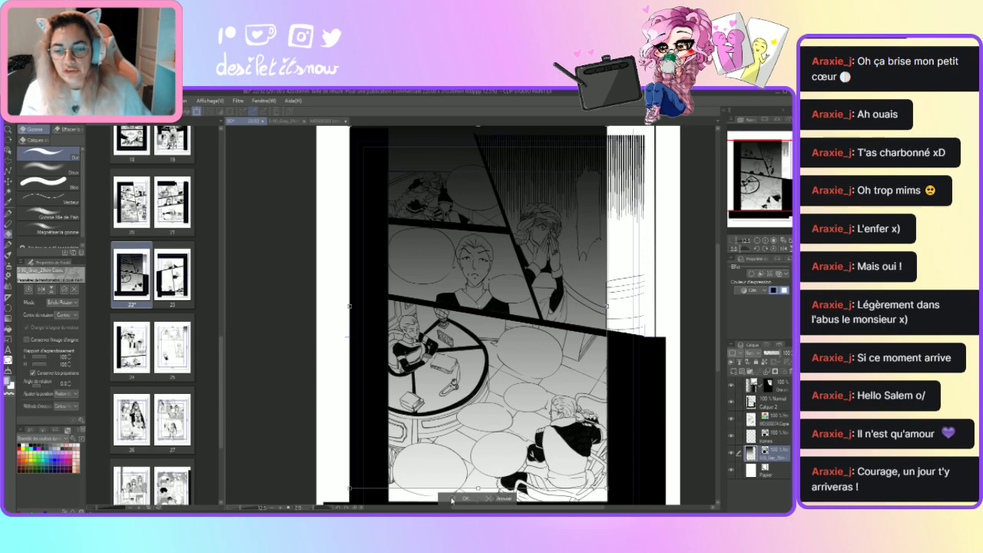
{"action": "key", "text": "Return"}
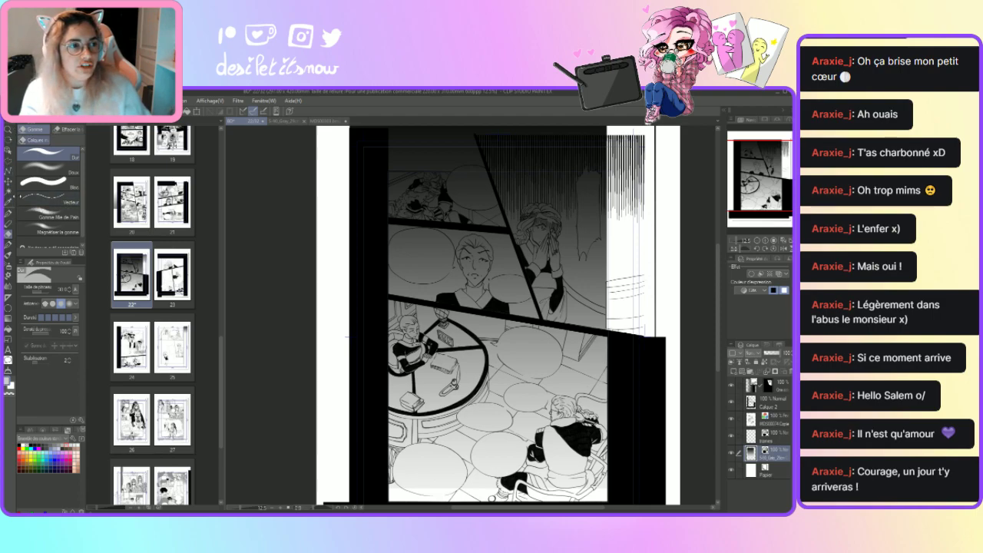
Delete a rectangular band of the gradient across the middle of the page, from the man's collar down past the round table.
{"action": "key", "text": "m"}
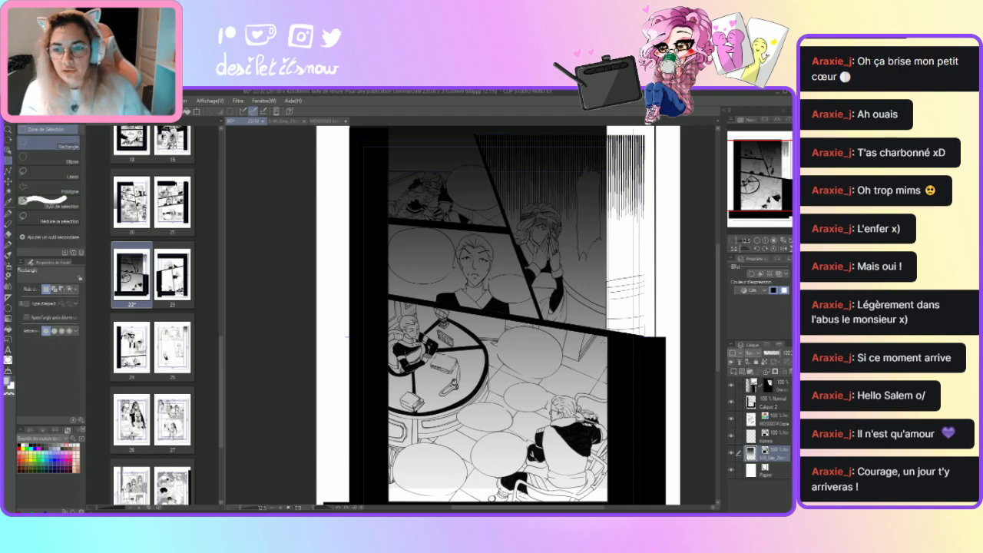
{"action": "left_click_drag", "start_coordinate": [606, 277], "coordinate": [337, 407]}
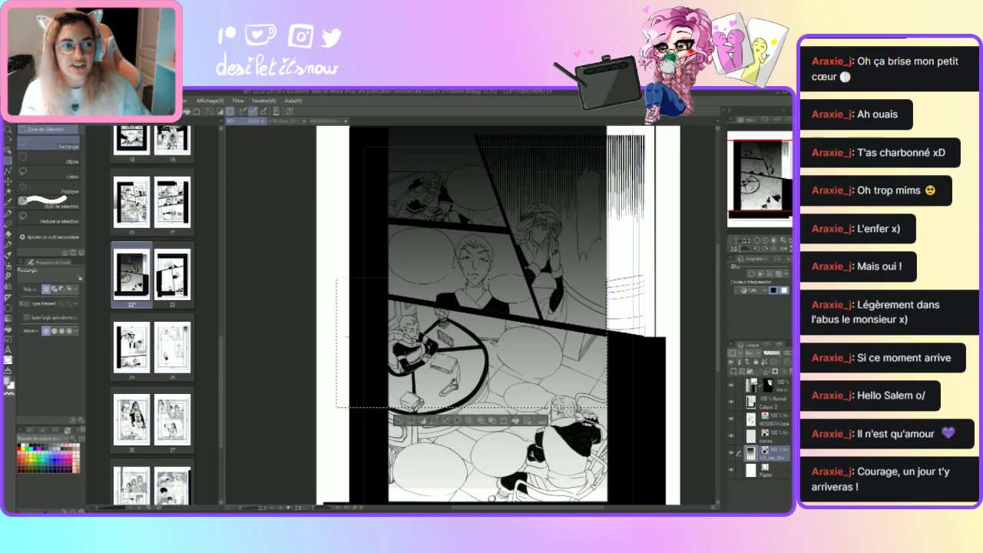
{"action": "key", "text": "Delete"}
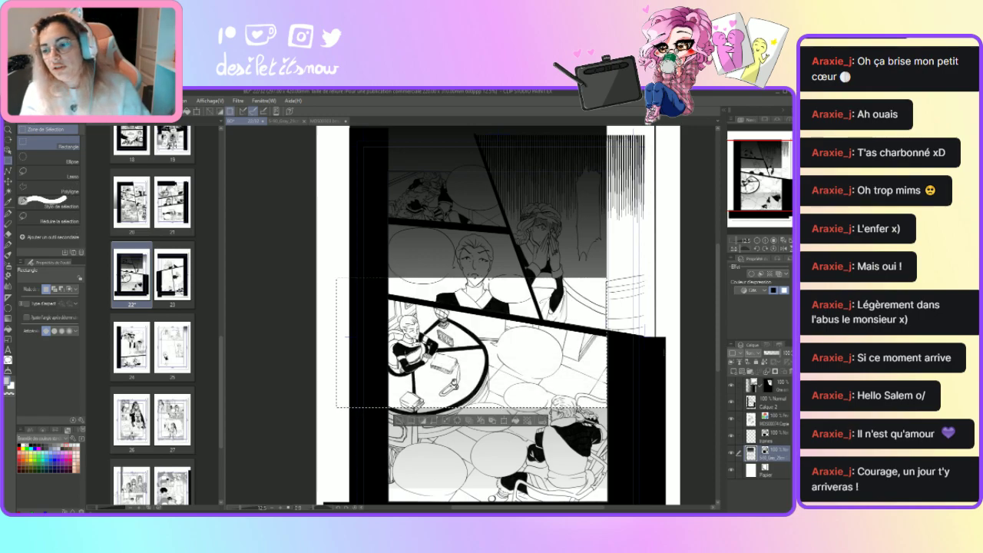
Clear the gradient from the lower part of the bottom panel, including the strip beside the seated man's back.
{"action": "scroll", "coordinate": [373, 354], "scroll_direction": "down", "scroll_amount": 3}
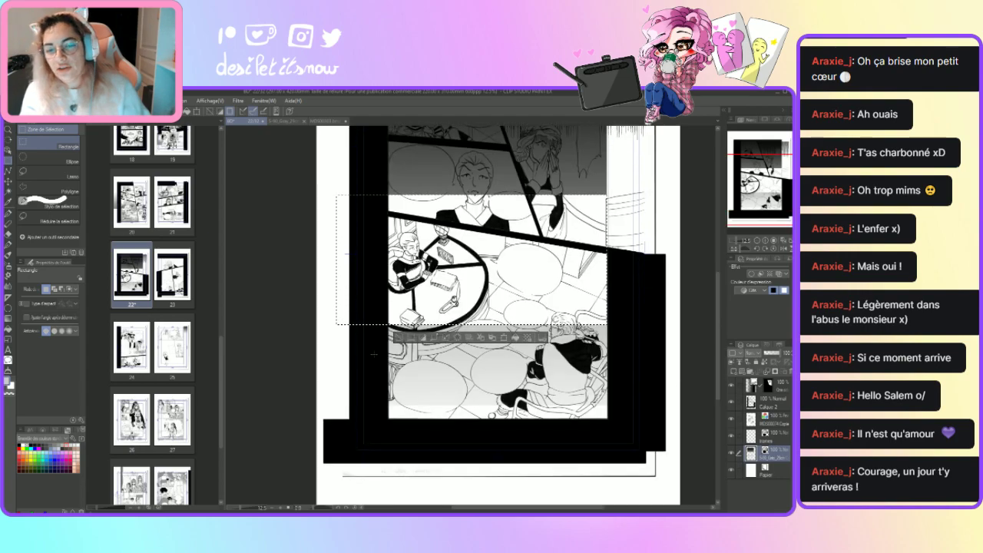
{"action": "left_click_drag", "start_coordinate": [330, 319], "coordinate": [577, 440]}
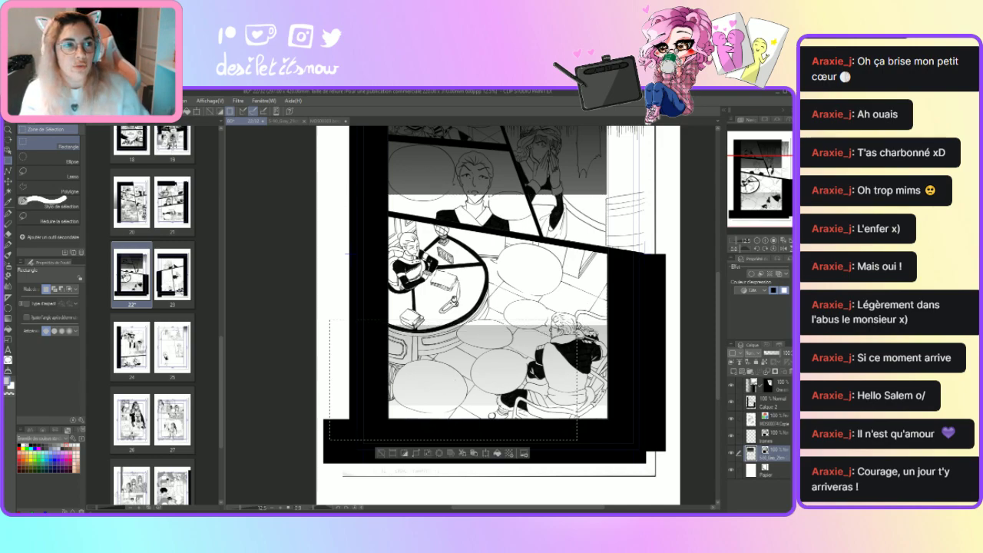
{"action": "key", "text": "Delete"}
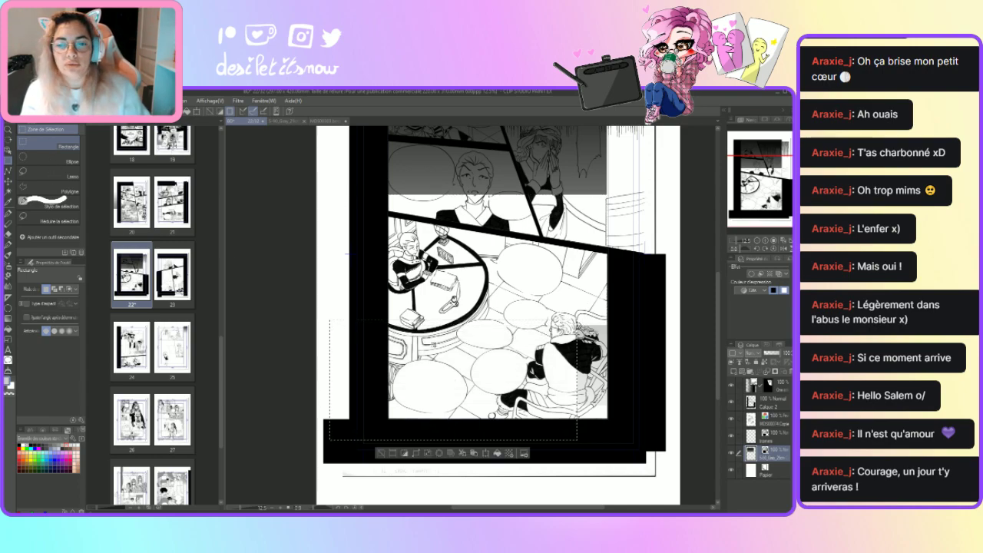
{"action": "key", "text": "ctrl+d"}
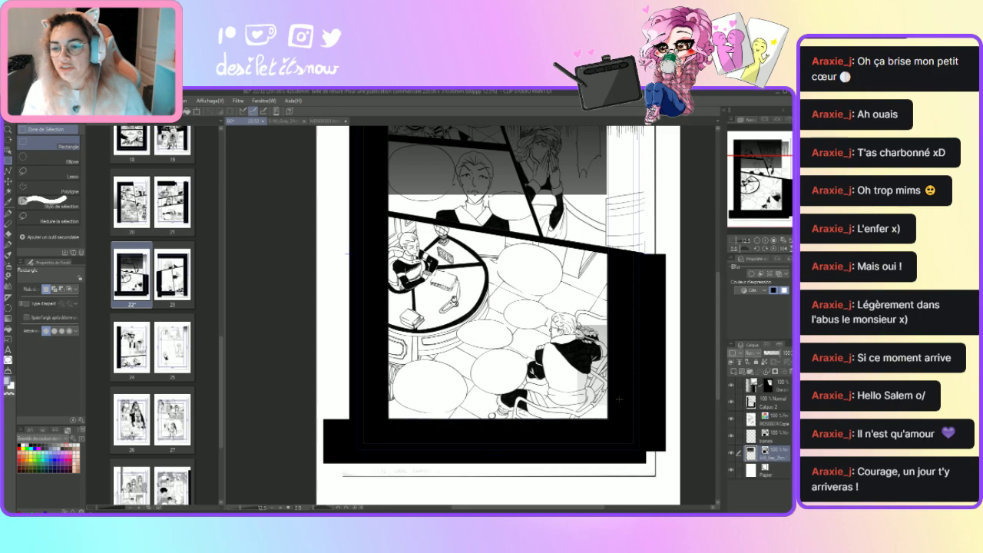
{"action": "left_click_drag", "start_coordinate": [613, 413], "coordinate": [570, 338]}
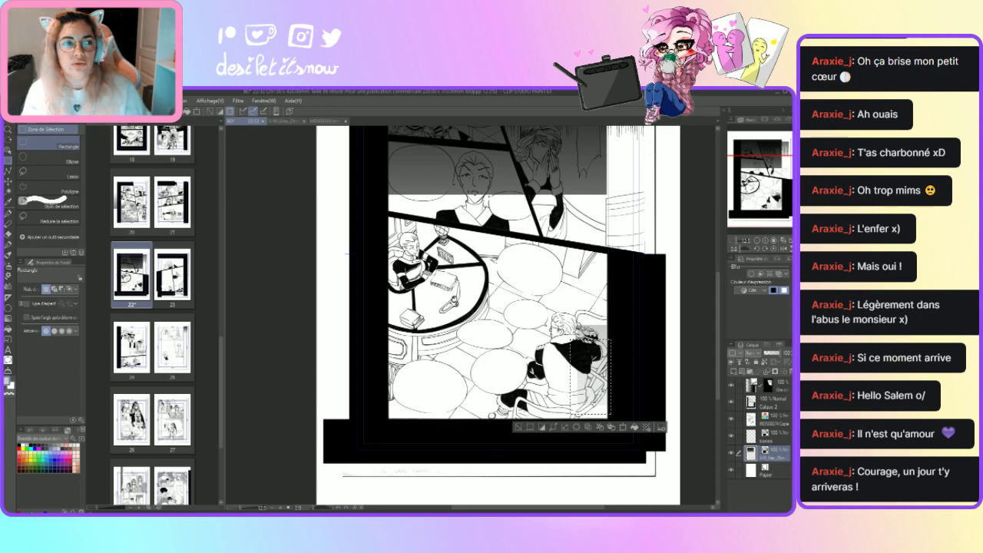
{"action": "left_click", "coordinate": [151, 111]}
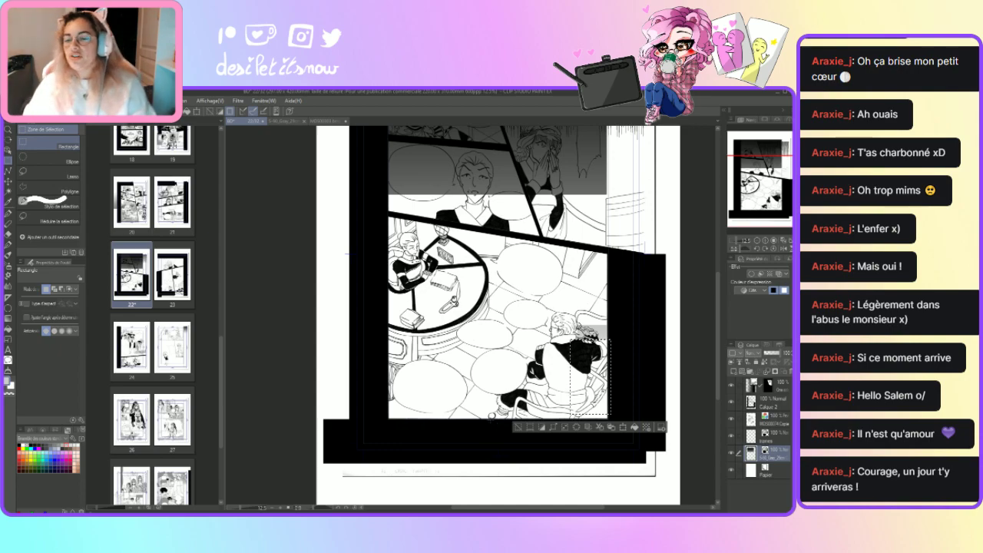
{"action": "left_click", "coordinate": [629, 305]}
Delete the gradient across the top of the panels and in the column around the tall jagged balloon.
{"action": "left_click_drag", "start_coordinate": [717, 339], "coordinate": [716, 306]}
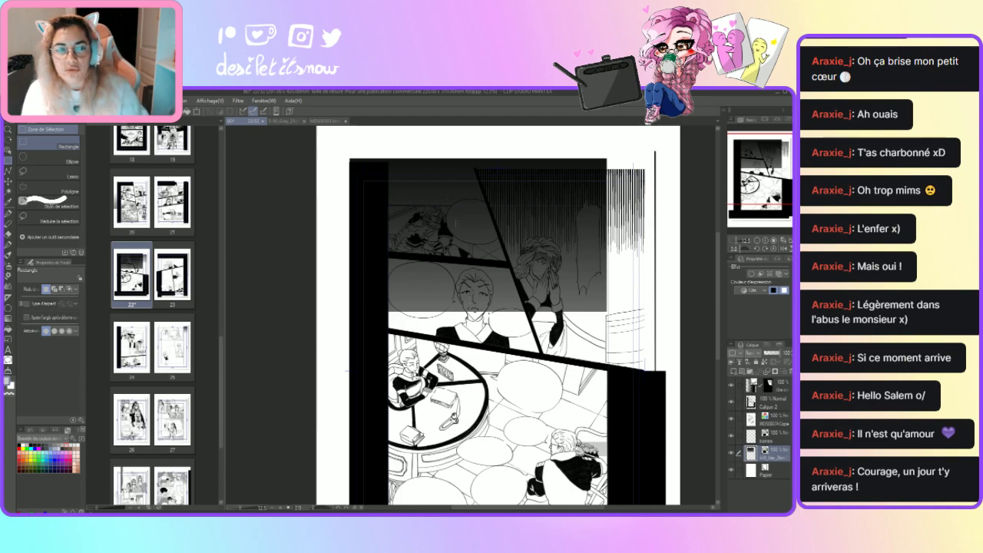
{"action": "left_click_drag", "start_coordinate": [613, 154], "coordinate": [342, 216]}
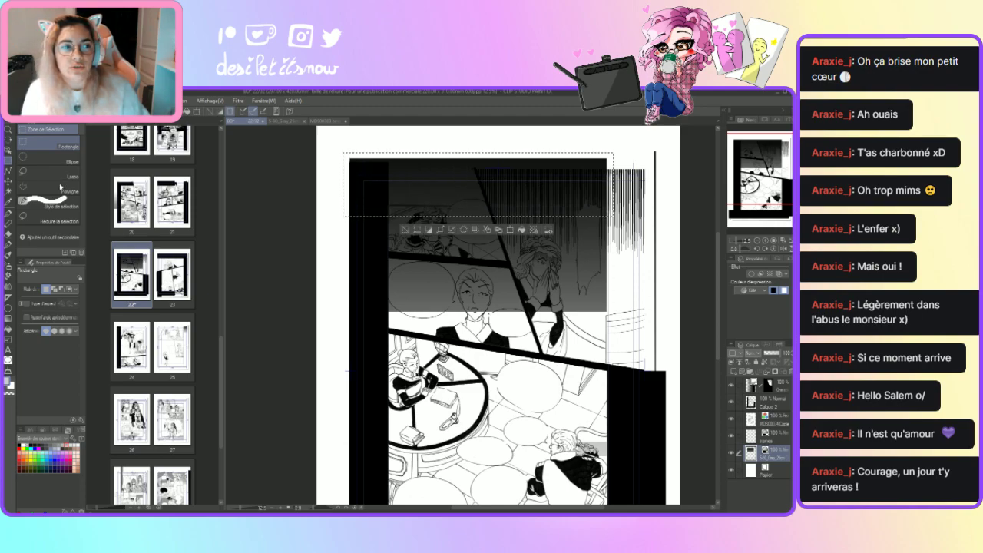
{"action": "key", "text": "Delete"}
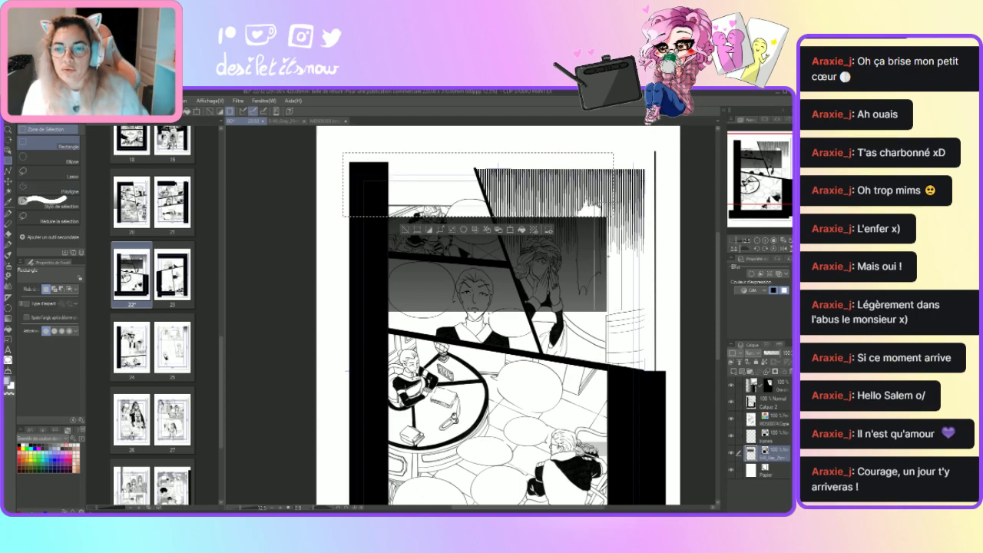
{"action": "left_click_drag", "start_coordinate": [563, 219], "coordinate": [622, 346]}
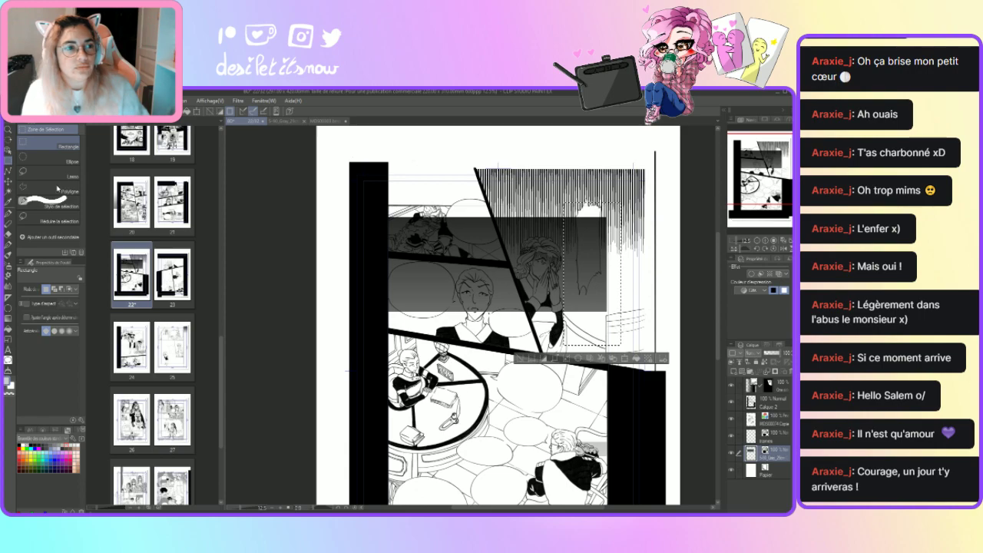
{"action": "key", "text": "Delete"}
Delete the gradient from the man's close-up panel and from the speech-balloon side of the embracing couple's panel.
{"action": "left_click_drag", "start_coordinate": [384, 250], "coordinate": [511, 327]}
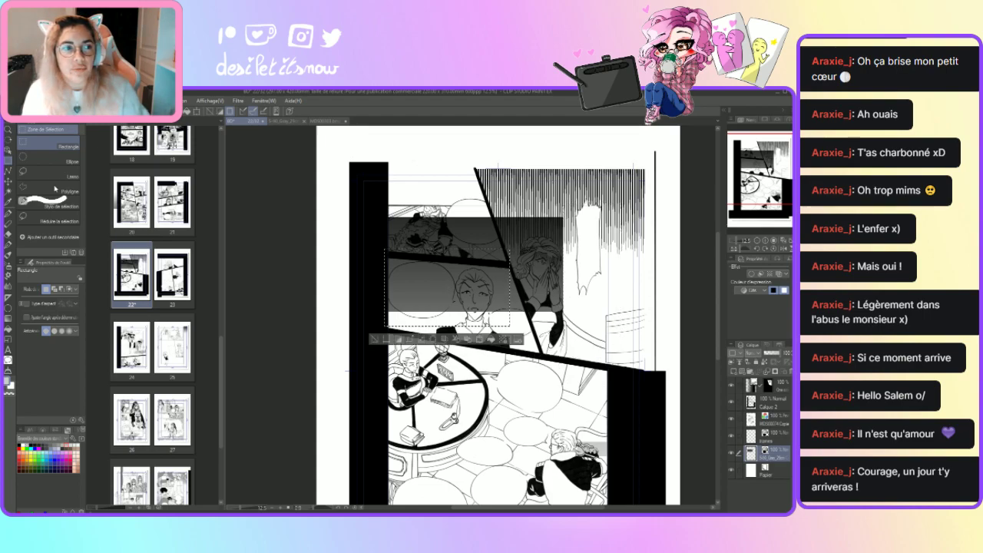
{"action": "key", "text": "Delete"}
{"action": "left_click_drag", "start_coordinate": [439, 192], "coordinate": [515, 265]}
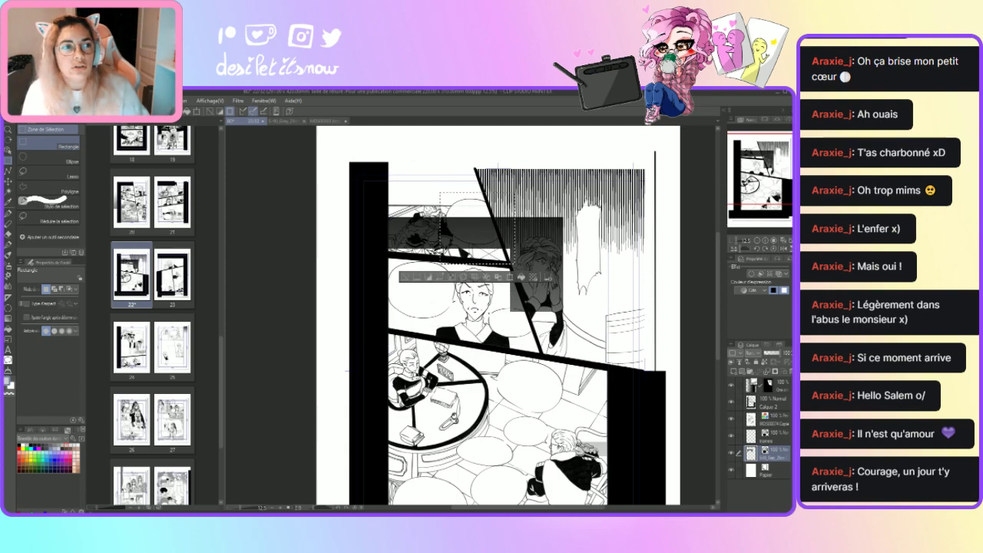
{"action": "key", "text": "Delete"}
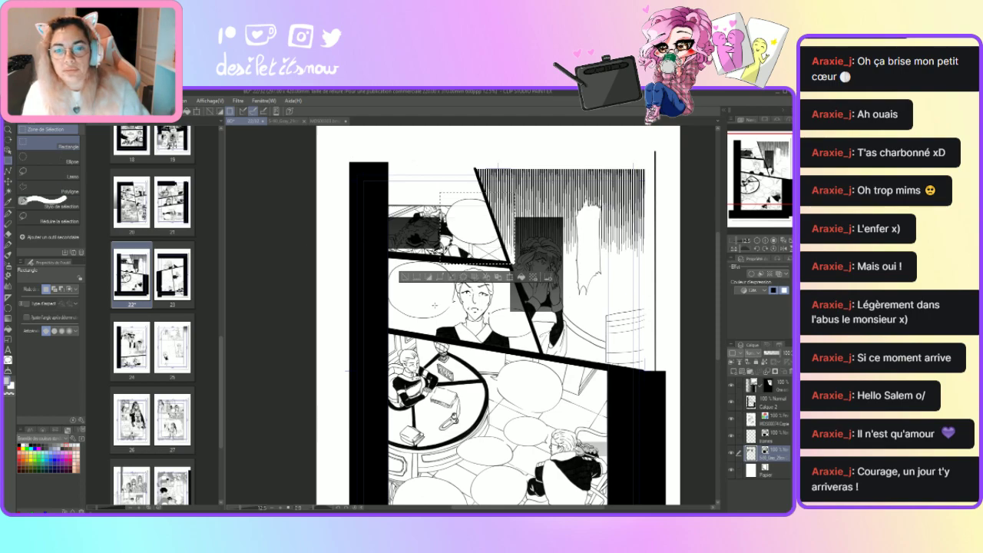
{"action": "key", "text": "ctrl+d"}
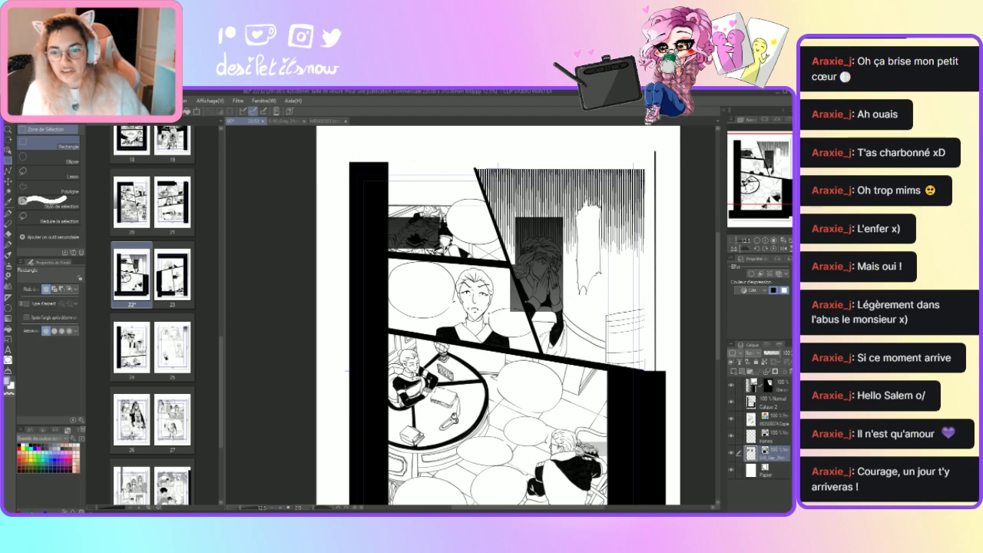
Delete the lower part of the gradient over the woman, from her hands and sleeves down.
{"action": "key", "text": "ctrl+plus"}
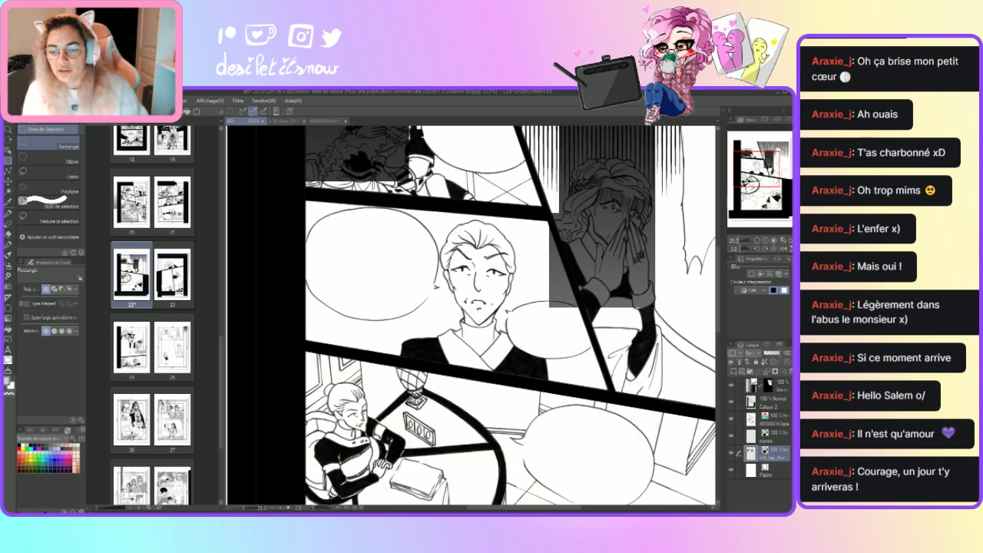
{"action": "scroll", "coordinate": [470, 317], "scroll_direction": "right", "scroll_amount": 5}
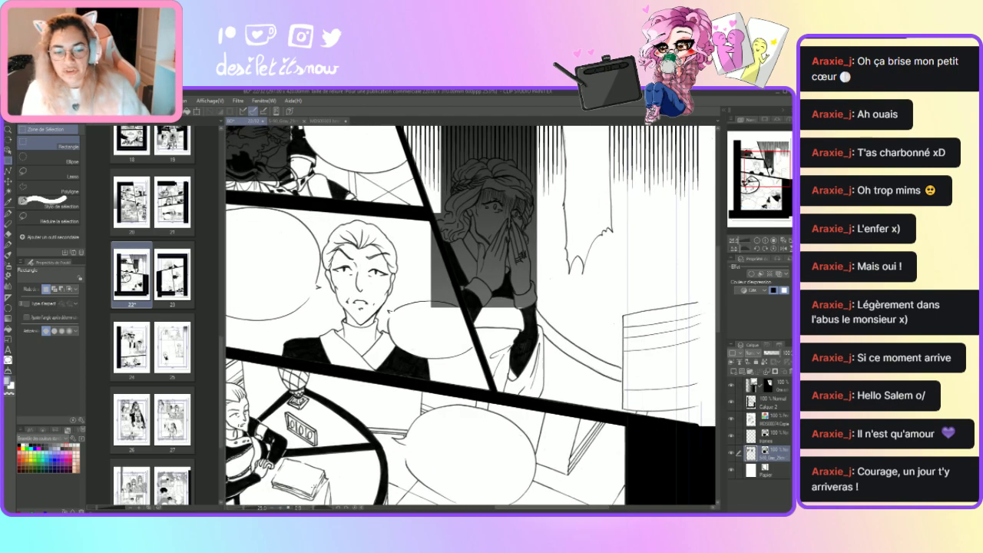
{"action": "key", "text": "ctrl+plus"}
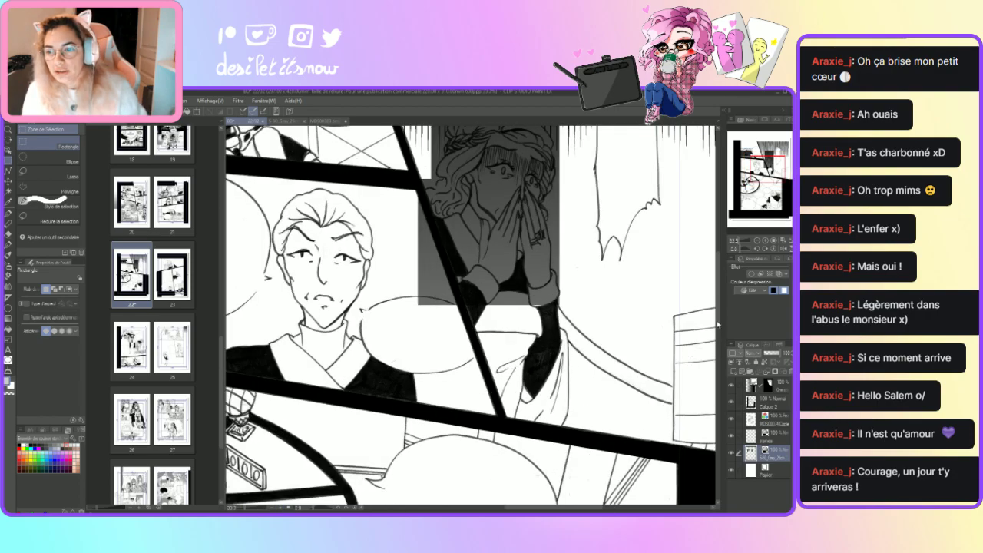
{"action": "scroll", "coordinate": [470, 314], "scroll_direction": "up", "scroll_amount": 4}
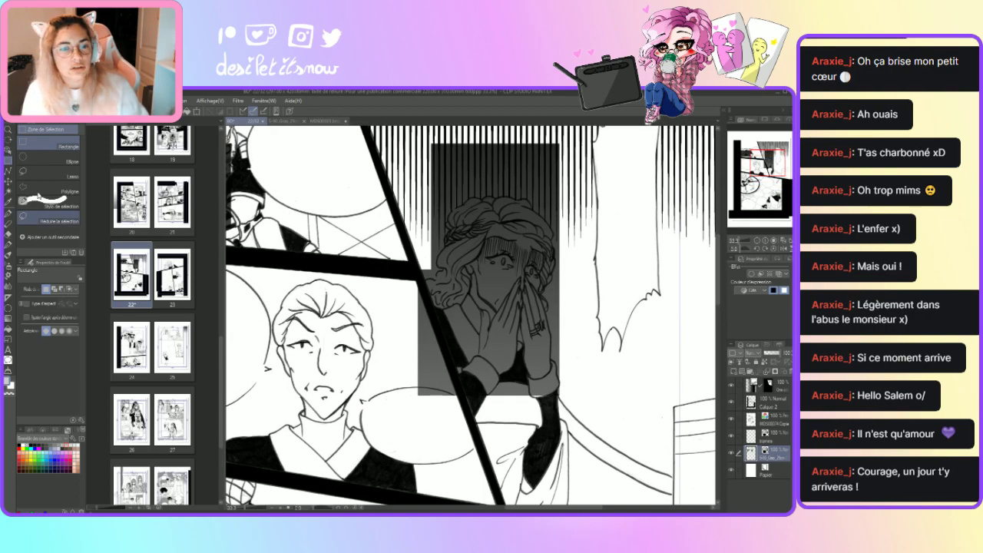
{"action": "left_click_drag", "start_coordinate": [586, 427], "coordinate": [389, 309]}
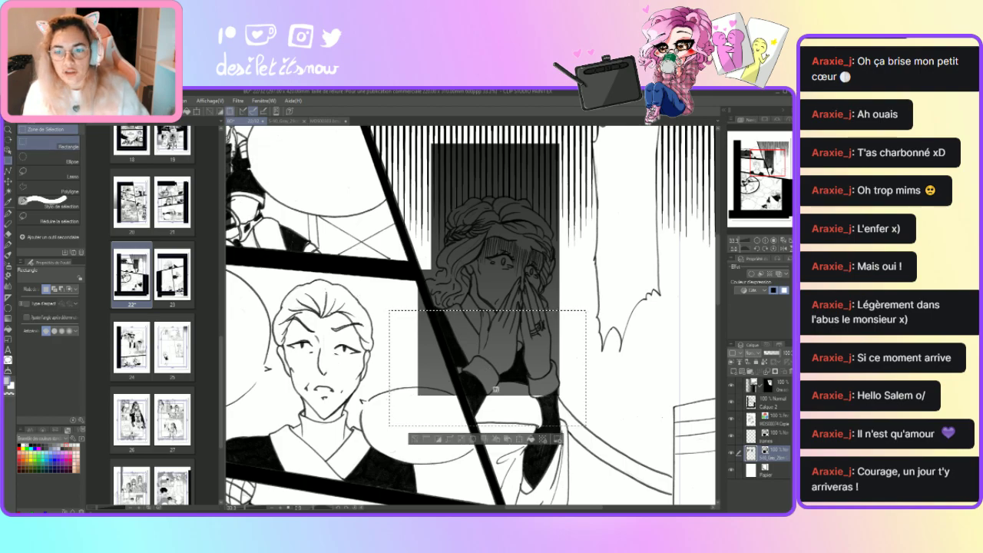
{"action": "left_click_drag", "start_coordinate": [480, 389], "coordinate": [480, 392]}
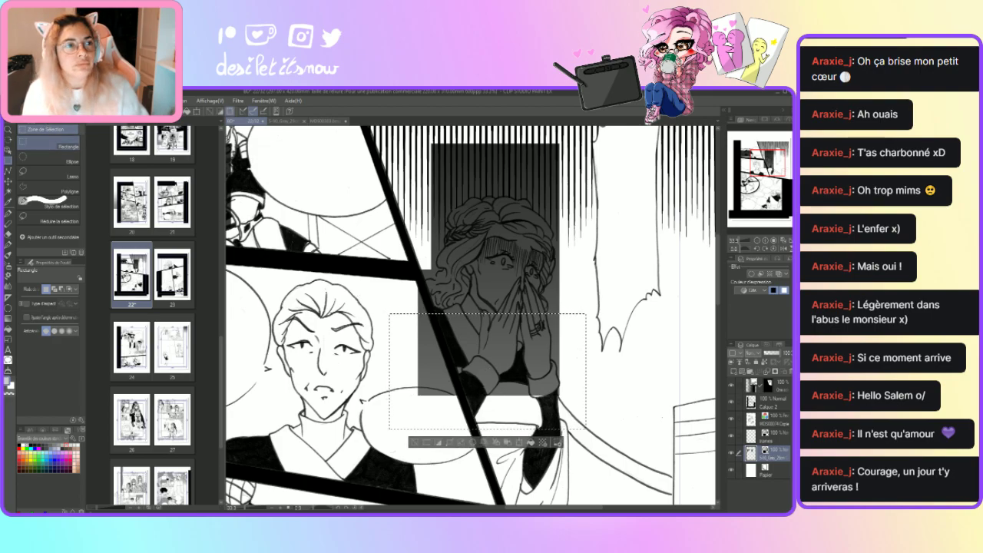
{"action": "key", "text": "Delete"}
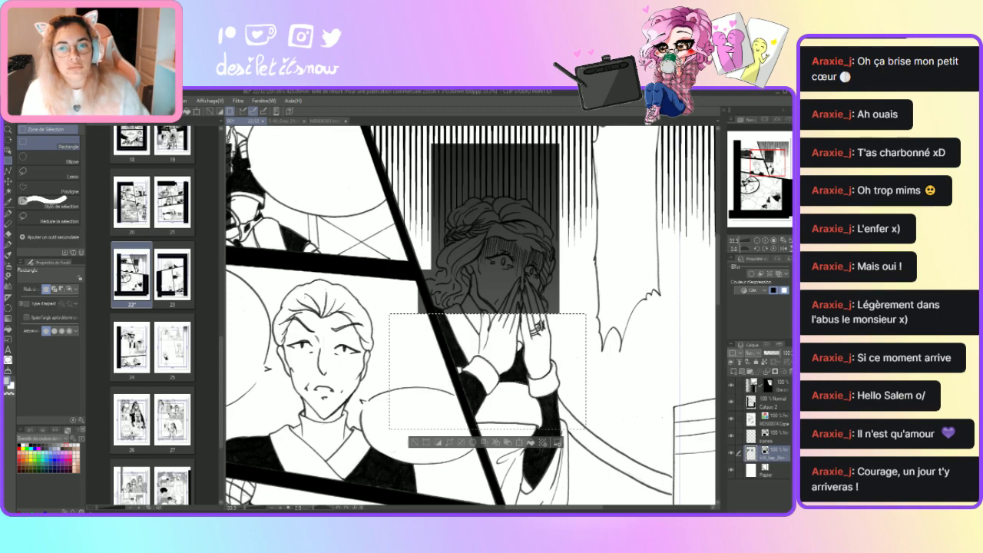
Delete the band of gradient above the horrified woman's head with a rectangular selection.
{"action": "left_click_drag", "start_coordinate": [425, 137], "coordinate": [615, 192]}
{"action": "key", "text": "ctrl+d"}
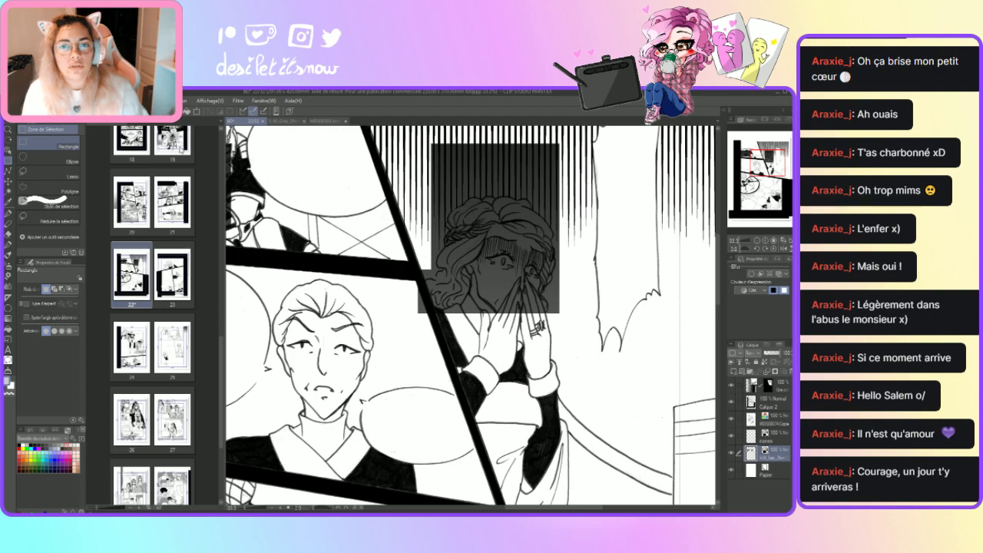
{"action": "left_click_drag", "start_coordinate": [421, 139], "coordinate": [601, 196]}
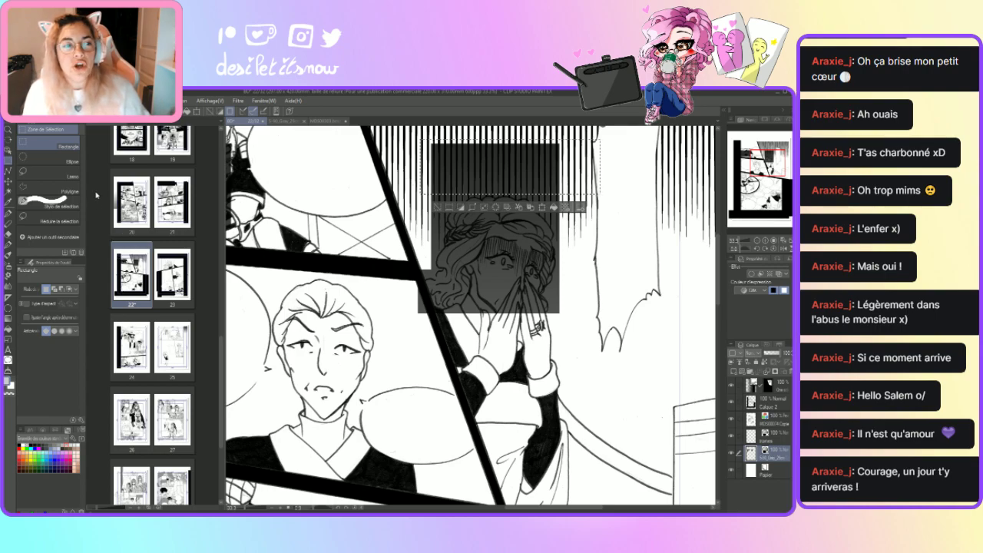
{"action": "key", "text": "ctrl+z"}
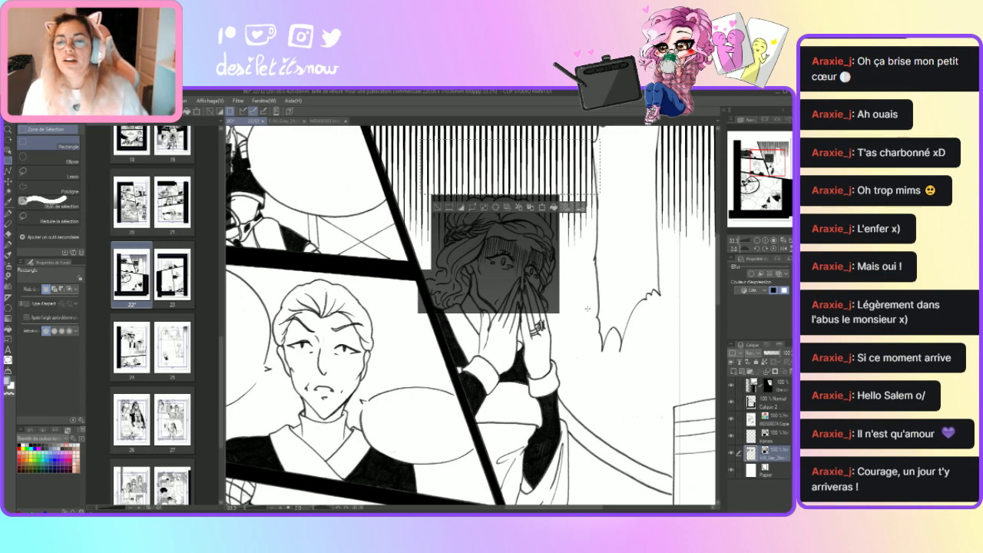
{"action": "key", "text": "ctrl+d"}
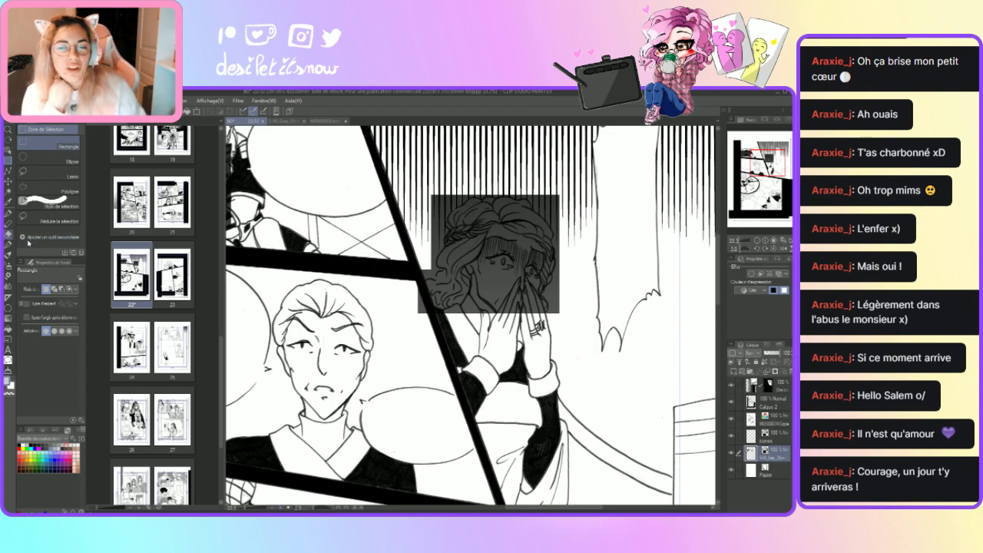
Erase the gradient from the woman's neck and collar, and where it spills over the adjoining panel border, using the hard eraser.
{"action": "key", "text": "e"}
{"action": "left_click_drag", "start_coordinate": [490, 302], "coordinate": [467, 305]}
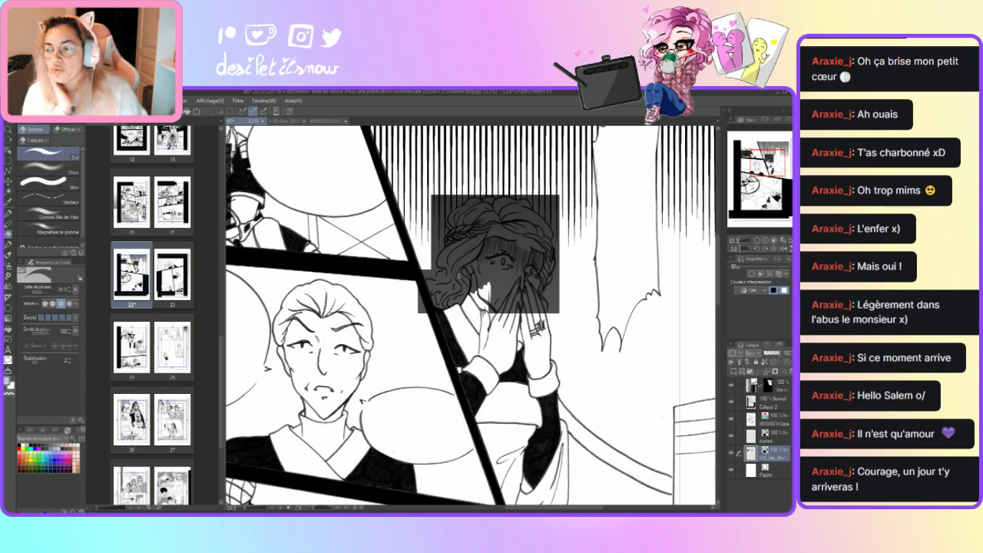
{"action": "mouse_move", "coordinate": [425, 292]}
{"action": "left_mouse_down"}
{"action": "mouse_move", "coordinate": [426, 318]}
{"action": "mouse_move", "coordinate": [415, 294]}
{"action": "left_mouse_up"}
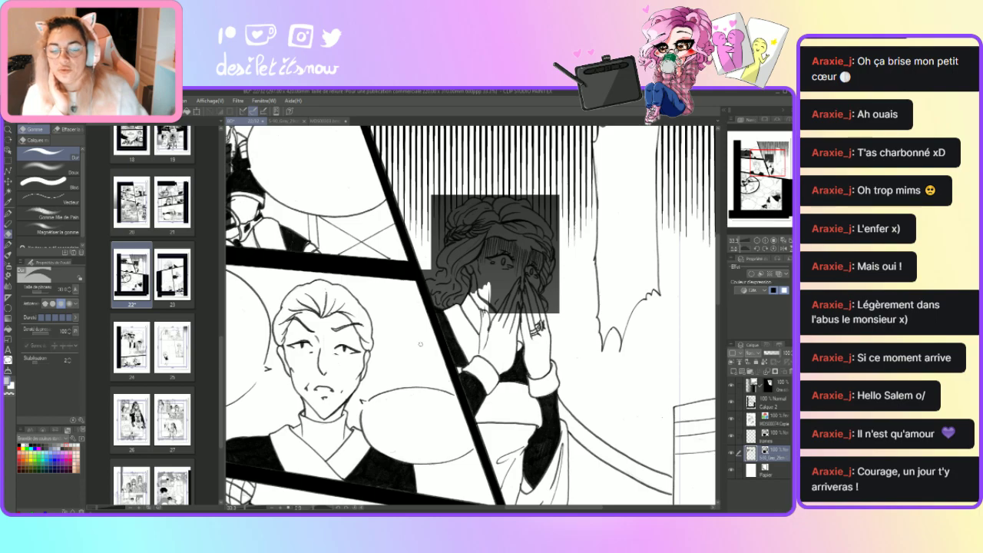
Erase the gradient outside the woman's curls, on the side of her ringed hand, and undo the stray upper stroke.
{"action": "left_click", "coordinate": [284, 509]}
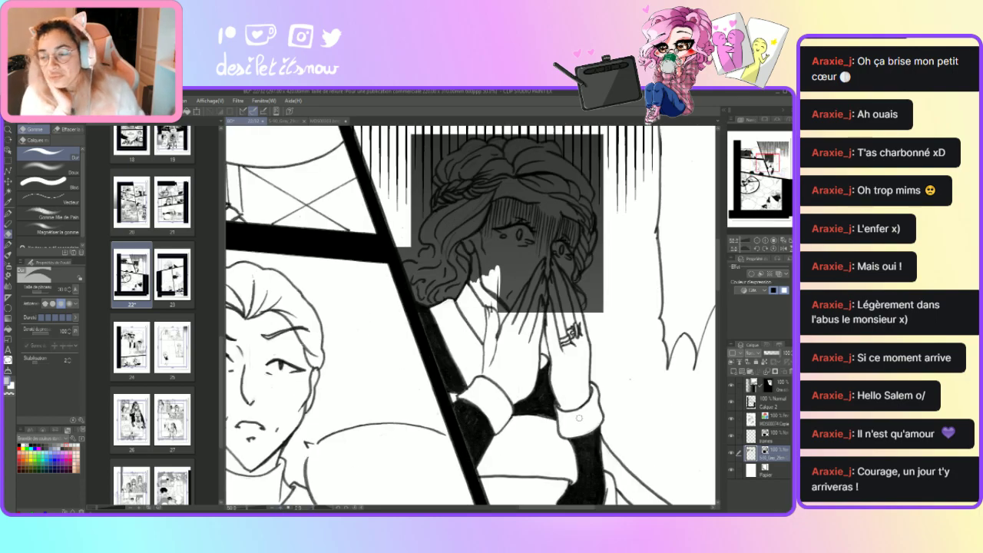
{"action": "scroll", "coordinate": [719, 280], "scroll_direction": "up", "scroll_amount": 3}
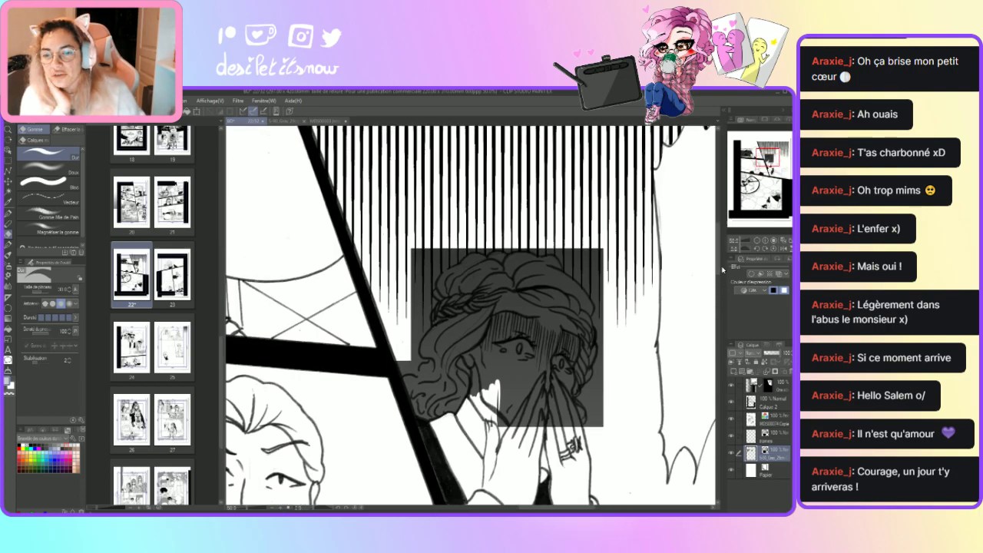
{"action": "mouse_move", "coordinate": [581, 417]}
{"action": "left_mouse_down"}
{"action": "mouse_move", "coordinate": [603, 436]}
{"action": "mouse_move", "coordinate": [588, 409]}
{"action": "left_mouse_up"}
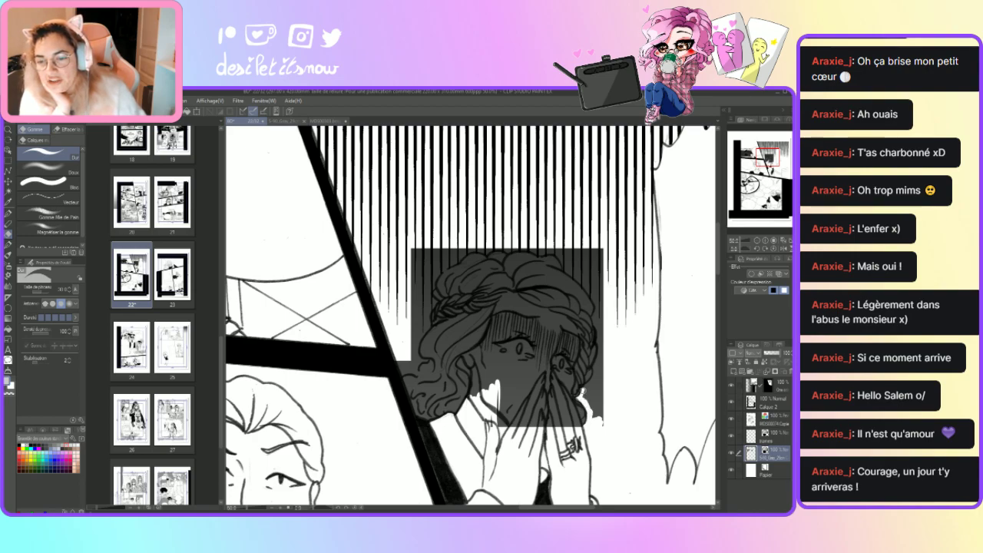
{"action": "left_click_drag", "start_coordinate": [584, 388], "coordinate": [603, 352]}
{"action": "mouse_move", "coordinate": [600, 363]}
{"action": "left_mouse_down"}
{"action": "mouse_move", "coordinate": [584, 400]}
{"action": "mouse_move", "coordinate": [587, 392]}
{"action": "mouse_move", "coordinate": [602, 422]}
{"action": "left_mouse_up"}
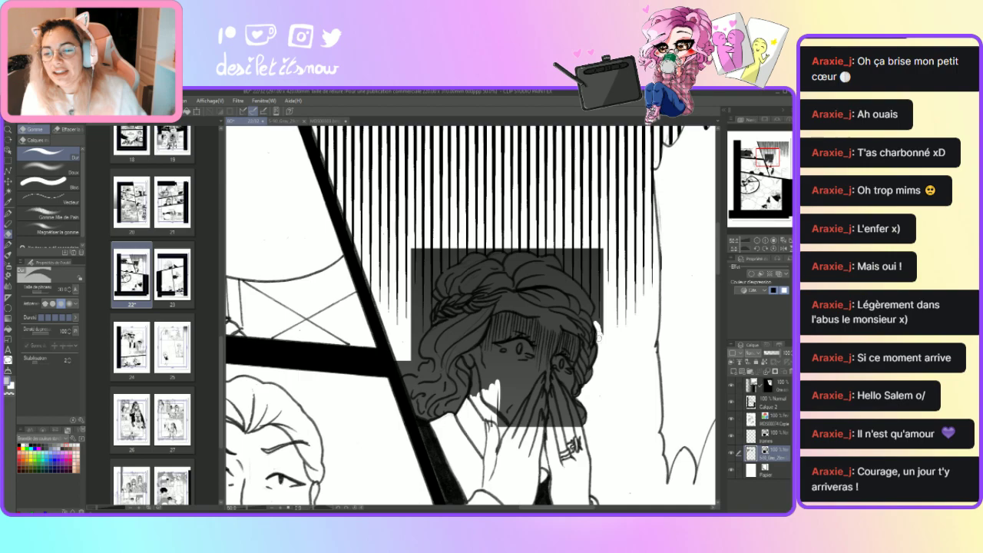
{"action": "mouse_move", "coordinate": [595, 315]}
{"action": "left_mouse_down"}
{"action": "mouse_move", "coordinate": [598, 278]}
{"action": "mouse_move", "coordinate": [599, 312]}
{"action": "mouse_move", "coordinate": [588, 281]}
{"action": "left_mouse_up"}
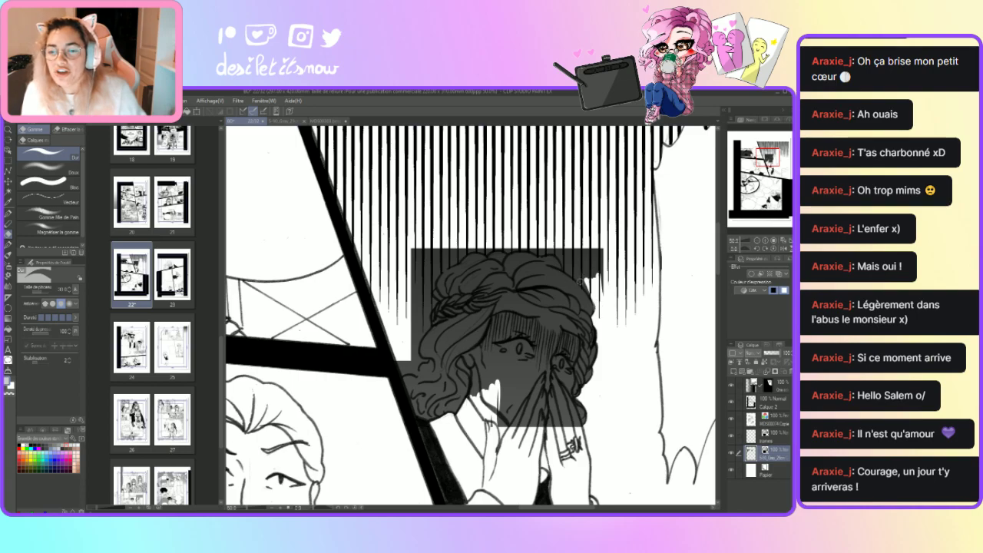
{"action": "key", "text": "ctrl+z"}
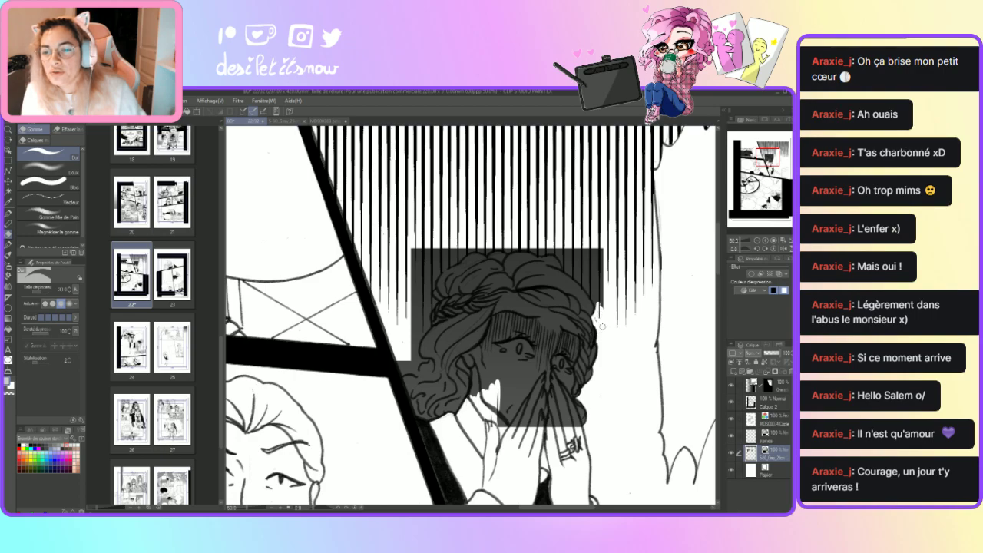
Erase the gradient around the top of the woman's hair and down the braided side to the slanted panel border.
{"action": "mouse_move", "coordinate": [582, 259]}
{"action": "left_mouse_down"}
{"action": "mouse_move", "coordinate": [601, 307]}
{"action": "mouse_move", "coordinate": [597, 286]}
{"action": "mouse_move", "coordinate": [596, 306]}
{"action": "mouse_move", "coordinate": [566, 270]}
{"action": "mouse_move", "coordinate": [562, 246]}
{"action": "mouse_move", "coordinate": [579, 267]}
{"action": "mouse_move", "coordinate": [578, 241]}
{"action": "mouse_move", "coordinate": [600, 255]}
{"action": "mouse_move", "coordinate": [593, 232]}
{"action": "mouse_move", "coordinate": [608, 295]}
{"action": "mouse_move", "coordinate": [578, 269]}
{"action": "left_mouse_up"}
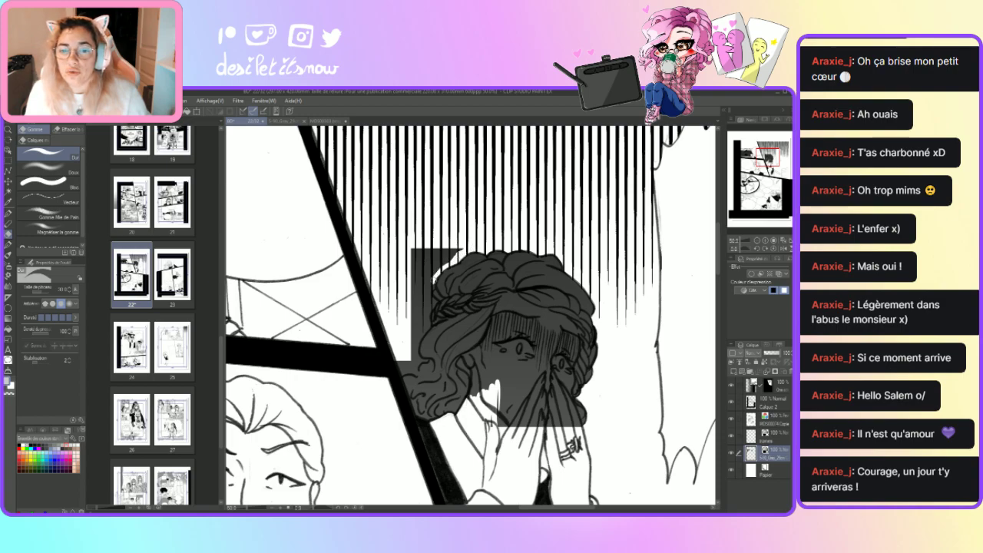
{"action": "mouse_move", "coordinate": [435, 275]}
{"action": "left_mouse_down"}
{"action": "mouse_move", "coordinate": [453, 253]}
{"action": "mouse_move", "coordinate": [435, 272]}
{"action": "mouse_move", "coordinate": [462, 248]}
{"action": "mouse_move", "coordinate": [433, 266]}
{"action": "mouse_move", "coordinate": [451, 249]}
{"action": "mouse_move", "coordinate": [410, 268]}
{"action": "mouse_move", "coordinate": [408, 255]}
{"action": "mouse_move", "coordinate": [413, 283]}
{"action": "mouse_move", "coordinate": [424, 268]}
{"action": "mouse_move", "coordinate": [411, 304]}
{"action": "mouse_move", "coordinate": [427, 273]}
{"action": "left_mouse_up"}
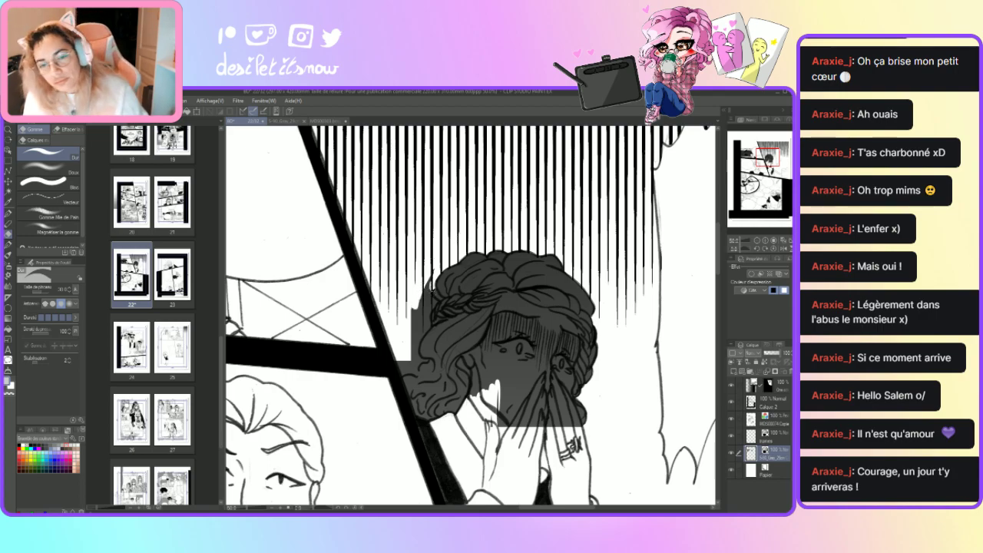
{"action": "mouse_move", "coordinate": [434, 267]}
{"action": "left_mouse_down"}
{"action": "mouse_move", "coordinate": [424, 296]}
{"action": "mouse_move", "coordinate": [433, 304]}
{"action": "left_mouse_up"}
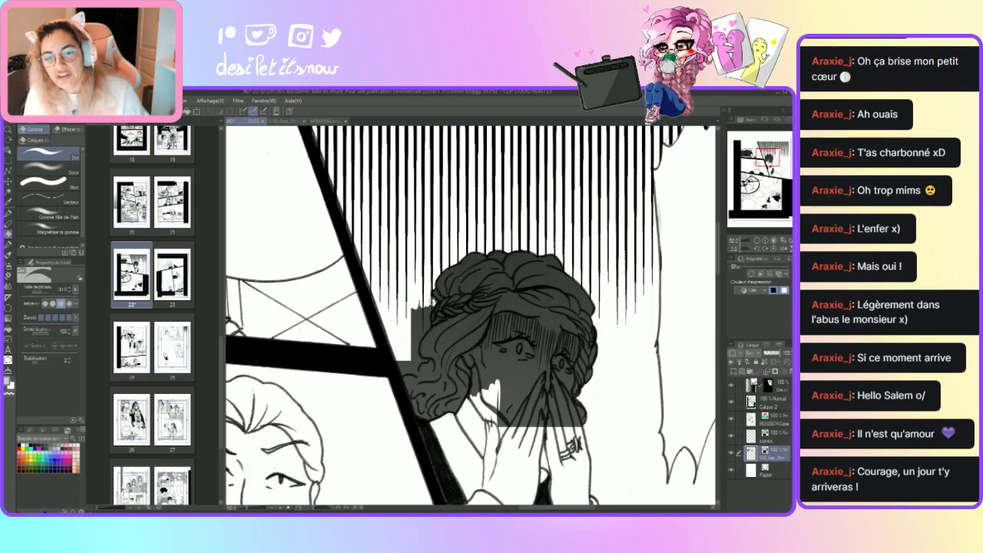
{"action": "mouse_move", "coordinate": [430, 298]}
{"action": "left_mouse_down"}
{"action": "mouse_move", "coordinate": [420, 330]}
{"action": "mouse_move", "coordinate": [412, 301]}
{"action": "mouse_move", "coordinate": [408, 325]}
{"action": "mouse_move", "coordinate": [416, 355]}
{"action": "left_mouse_up"}
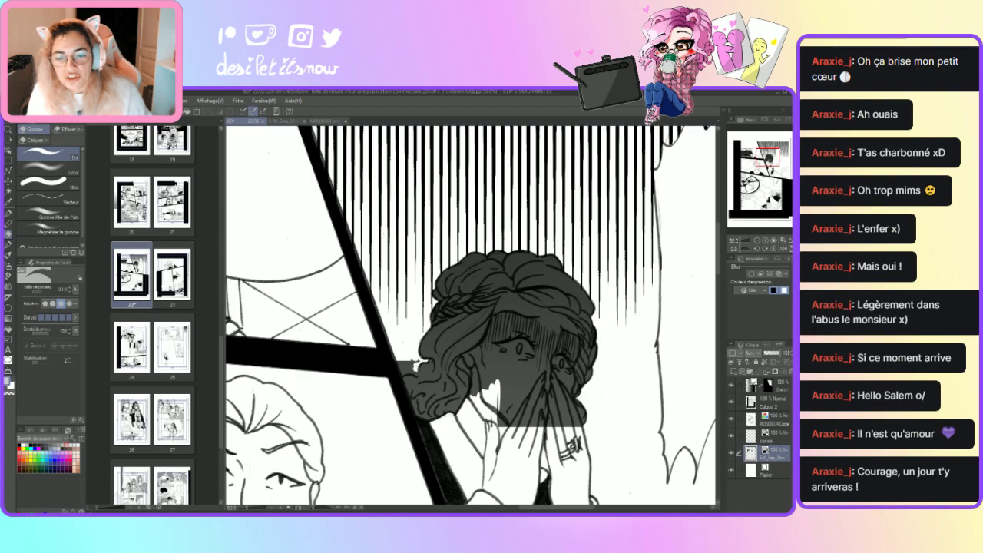
{"action": "mouse_move", "coordinate": [417, 372]}
{"action": "left_mouse_down"}
{"action": "mouse_move", "coordinate": [400, 377]}
{"action": "mouse_move", "coordinate": [402, 354]}
{"action": "left_mouse_up"}
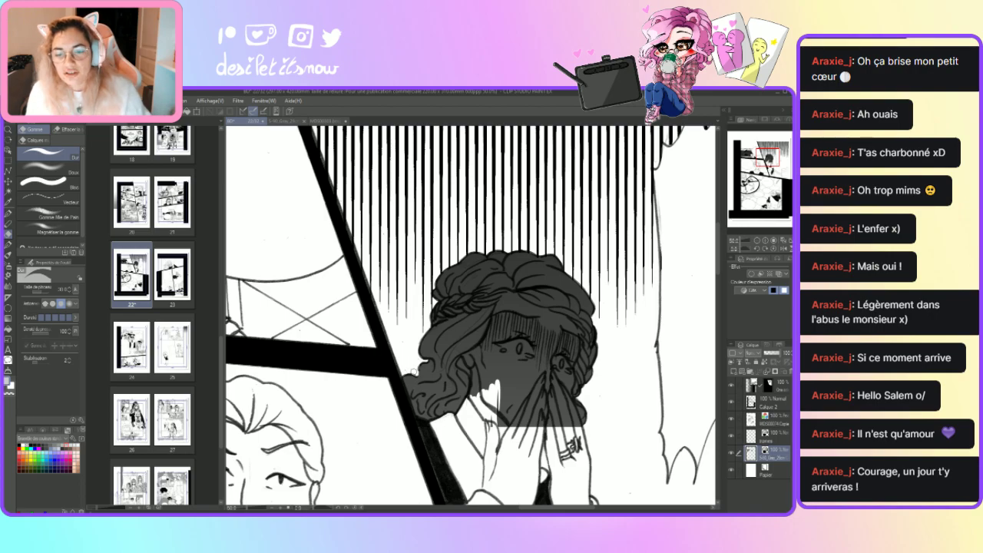
Erase the gradient from the woman's ear, neck, hands and face with the hard and block erasers, keeping the tone only on her hair.
{"action": "mouse_move", "coordinate": [478, 375]}
{"action": "left_mouse_down"}
{"action": "mouse_move", "coordinate": [474, 391]}
{"action": "mouse_move", "coordinate": [470, 352]}
{"action": "mouse_move", "coordinate": [473, 390]}
{"action": "left_mouse_up"}
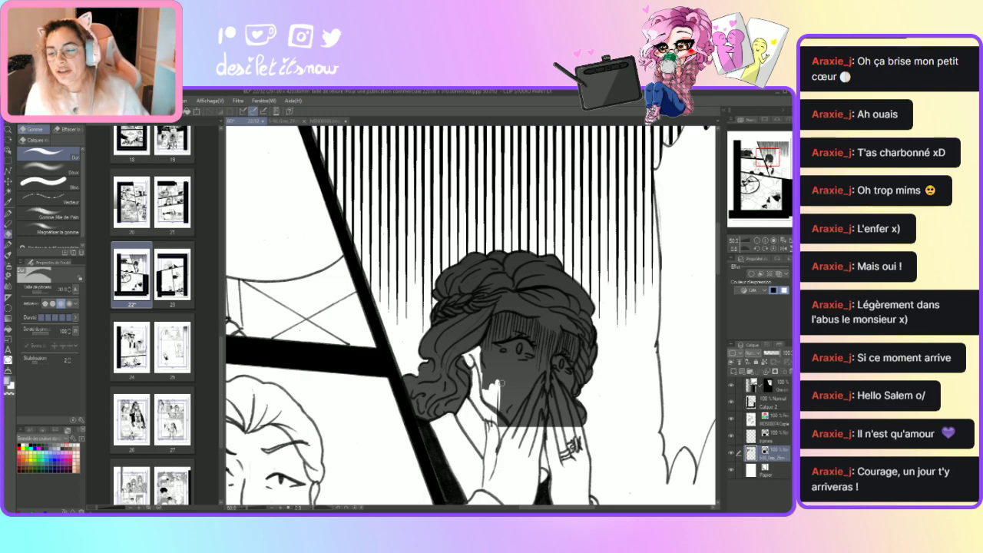
{"action": "mouse_move", "coordinate": [545, 401]}
{"action": "left_mouse_down"}
{"action": "mouse_move", "coordinate": [546, 438]}
{"action": "mouse_move", "coordinate": [549, 404]}
{"action": "mouse_move", "coordinate": [557, 436]}
{"action": "mouse_move", "coordinate": [558, 394]}
{"action": "mouse_move", "coordinate": [574, 436]}
{"action": "mouse_move", "coordinate": [580, 422]}
{"action": "mouse_move", "coordinate": [567, 403]}
{"action": "mouse_move", "coordinate": [579, 427]}
{"action": "mouse_move", "coordinate": [559, 381]}
{"action": "mouse_move", "coordinate": [568, 401]}
{"action": "mouse_move", "coordinate": [562, 384]}
{"action": "mouse_move", "coordinate": [577, 337]}
{"action": "mouse_move", "coordinate": [573, 327]}
{"action": "mouse_move", "coordinate": [565, 380]}
{"action": "mouse_move", "coordinate": [569, 337]}
{"action": "mouse_move", "coordinate": [525, 343]}
{"action": "mouse_move", "coordinate": [572, 334]}
{"action": "mouse_move", "coordinate": [554, 315]}
{"action": "left_mouse_up"}
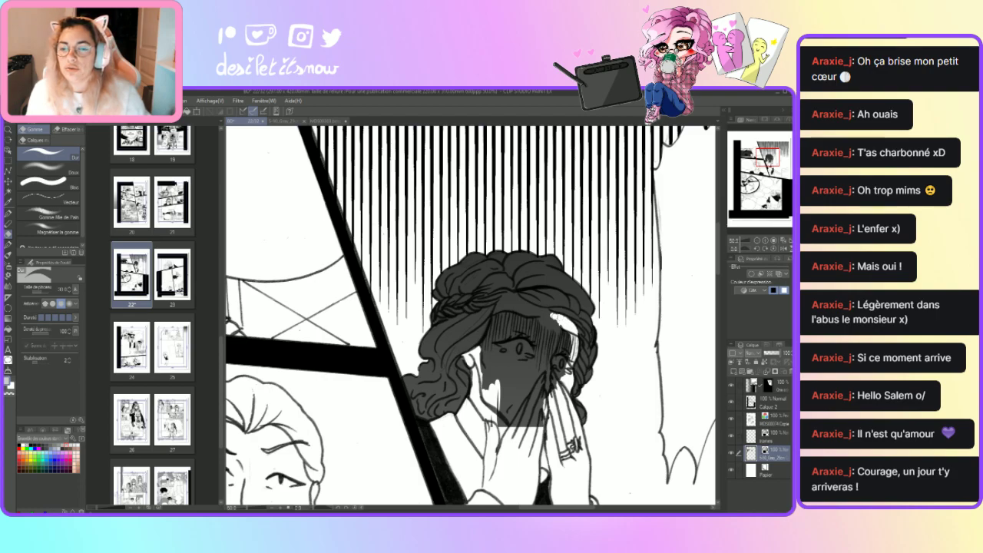
{"action": "mouse_move", "coordinate": [543, 315]}
{"action": "left_mouse_down"}
{"action": "mouse_move", "coordinate": [553, 315]}
{"action": "mouse_move", "coordinate": [519, 307]}
{"action": "mouse_move", "coordinate": [534, 307]}
{"action": "mouse_move", "coordinate": [527, 314]}
{"action": "left_mouse_up"}
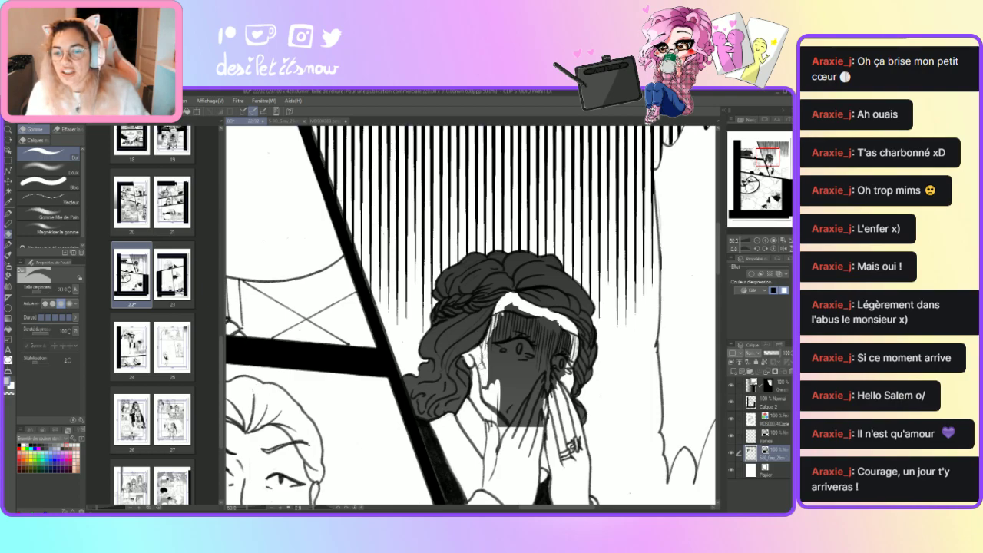
{"action": "left_click_drag", "start_coordinate": [514, 419], "coordinate": [527, 410]}
{"action": "left_click", "coordinate": [48, 185]}
{"action": "mouse_move", "coordinate": [506, 350]}
{"action": "left_mouse_down"}
{"action": "mouse_move", "coordinate": [537, 391]}
{"action": "mouse_move", "coordinate": [529, 418]}
{"action": "mouse_move", "coordinate": [513, 400]}
{"action": "mouse_move", "coordinate": [511, 370]}
{"action": "mouse_move", "coordinate": [530, 355]}
{"action": "mouse_move", "coordinate": [508, 393]}
{"action": "mouse_move", "coordinate": [516, 361]}
{"action": "mouse_move", "coordinate": [528, 372]}
{"action": "mouse_move", "coordinate": [541, 354]}
{"action": "mouse_move", "coordinate": [524, 357]}
{"action": "mouse_move", "coordinate": [556, 354]}
{"action": "mouse_move", "coordinate": [537, 360]}
{"action": "mouse_move", "coordinate": [553, 338]}
{"action": "mouse_move", "coordinate": [522, 369]}
{"action": "mouse_move", "coordinate": [449, 338]}
{"action": "mouse_move", "coordinate": [496, 347]}
{"action": "mouse_move", "coordinate": [490, 361]}
{"action": "mouse_move", "coordinate": [507, 304]}
{"action": "mouse_move", "coordinate": [513, 322]}
{"action": "mouse_move", "coordinate": [533, 313]}
{"action": "left_mouse_up"}
{"action": "left_click", "coordinate": [46, 157]}
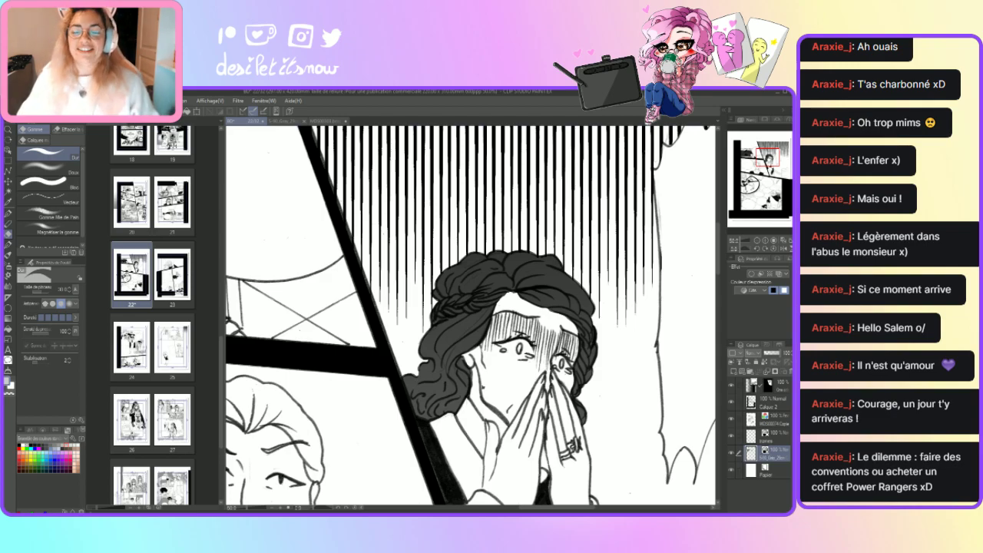
Roughly erase the gradient from the background and the partner around the curly-haired figure in the embracing couple's panel with the block eraser.
{"action": "scroll", "coordinate": [520, 508], "scroll_direction": "left", "scroll_amount": 10}
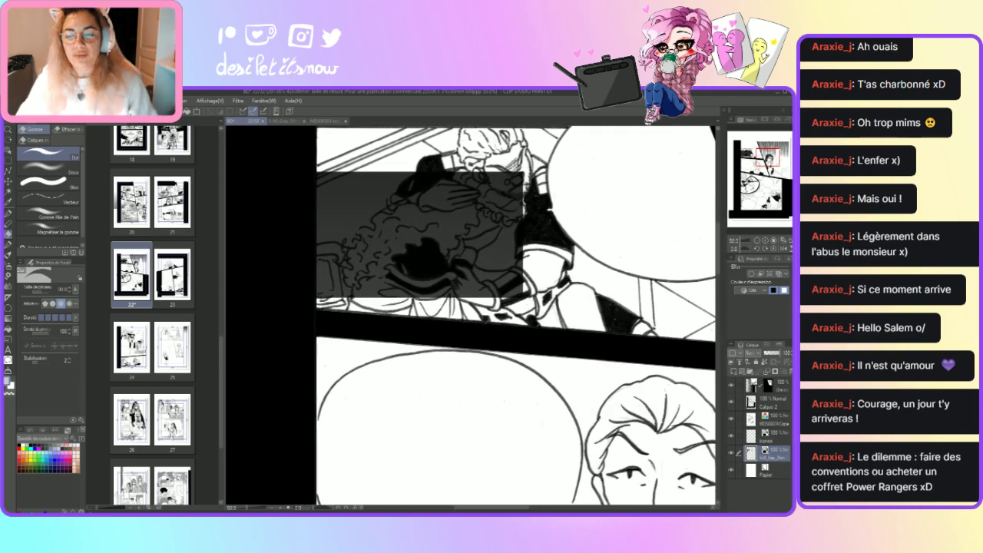
{"action": "scroll", "coordinate": [720, 379], "scroll_direction": "down", "scroll_amount": 6}
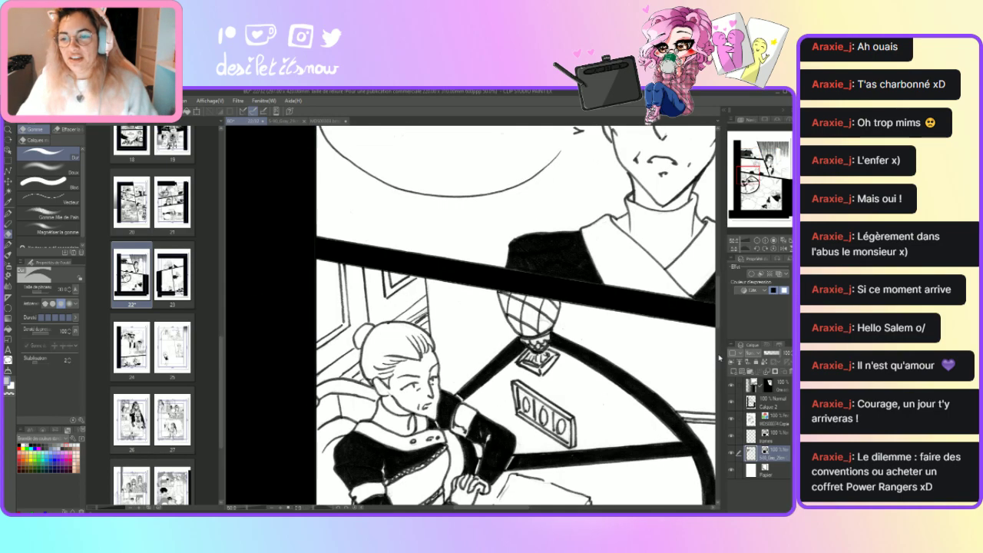
{"action": "scroll", "coordinate": [720, 335], "scroll_direction": "up", "scroll_amount": 10}
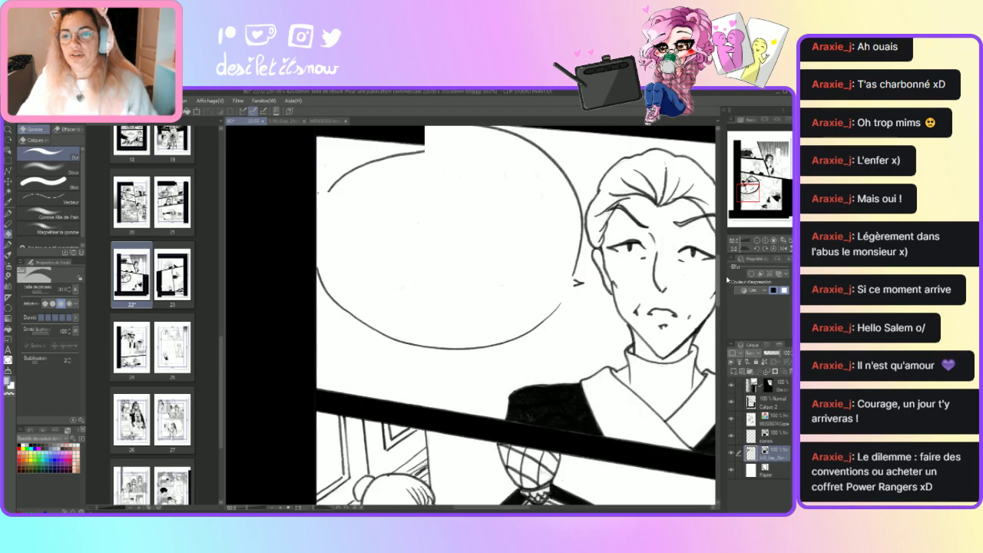
{"action": "scroll", "coordinate": [515, 316], "scroll_direction": "down", "scroll_amount": 1}
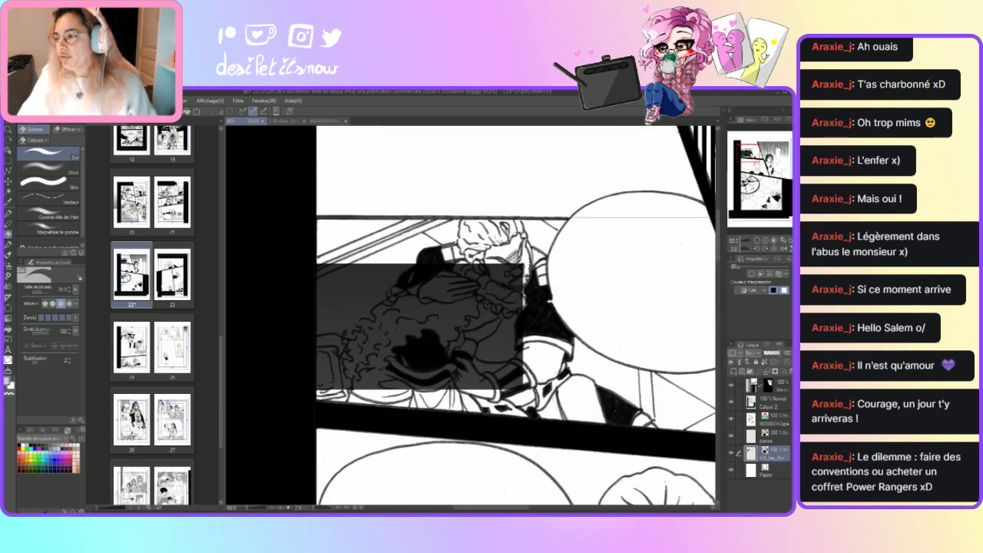
{"action": "left_click", "coordinate": [50, 183]}
{"action": "mouse_move", "coordinate": [356, 286]}
{"action": "left_mouse_down"}
{"action": "mouse_move", "coordinate": [357, 253]}
{"action": "mouse_move", "coordinate": [330, 283]}
{"action": "mouse_move", "coordinate": [369, 255]}
{"action": "mouse_move", "coordinate": [355, 270]}
{"action": "mouse_move", "coordinate": [404, 247]}
{"action": "mouse_move", "coordinate": [334, 288]}
{"action": "mouse_move", "coordinate": [350, 273]}
{"action": "mouse_move", "coordinate": [303, 320]}
{"action": "mouse_move", "coordinate": [294, 369]}
{"action": "mouse_move", "coordinate": [307, 395]}
{"action": "mouse_move", "coordinate": [303, 377]}
{"action": "mouse_move", "coordinate": [308, 392]}
{"action": "mouse_move", "coordinate": [357, 419]}
{"action": "mouse_move", "coordinate": [415, 407]}
{"action": "mouse_move", "coordinate": [398, 407]}
{"action": "mouse_move", "coordinate": [423, 390]}
{"action": "mouse_move", "coordinate": [378, 408]}
{"action": "mouse_move", "coordinate": [429, 390]}
{"action": "mouse_move", "coordinate": [501, 396]}
{"action": "mouse_move", "coordinate": [493, 397]}
{"action": "mouse_move", "coordinate": [503, 375]}
{"action": "mouse_move", "coordinate": [490, 367]}
{"action": "mouse_move", "coordinate": [511, 352]}
{"action": "mouse_move", "coordinate": [501, 340]}
{"action": "mouse_move", "coordinate": [485, 361]}
{"action": "mouse_move", "coordinate": [507, 227]}
{"action": "mouse_move", "coordinate": [533, 242]}
{"action": "mouse_move", "coordinate": [511, 261]}
{"action": "left_mouse_up"}
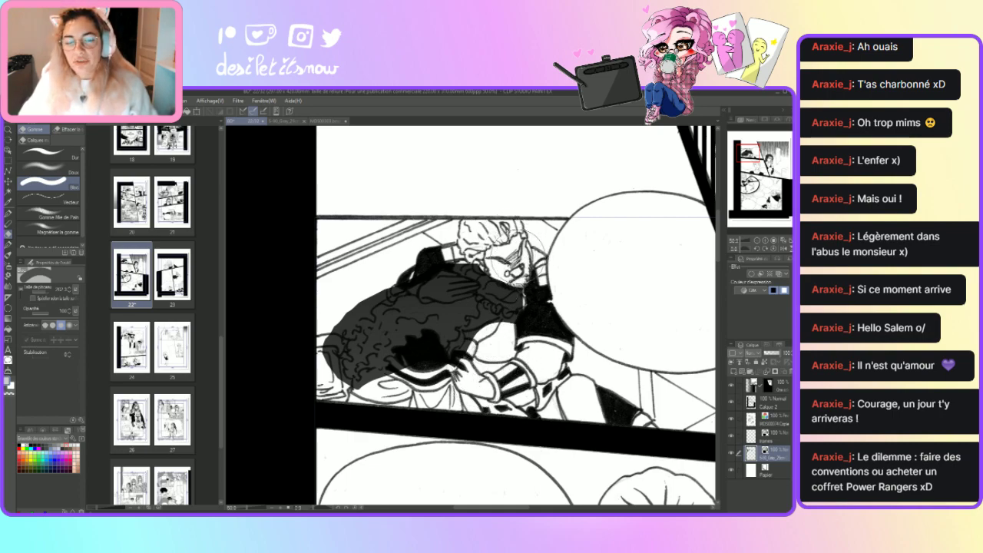
Refine the gradient with the hard eraser along the curls facing the partner's chest, down to the dress neckline.
{"action": "left_click", "coordinate": [50, 157]}
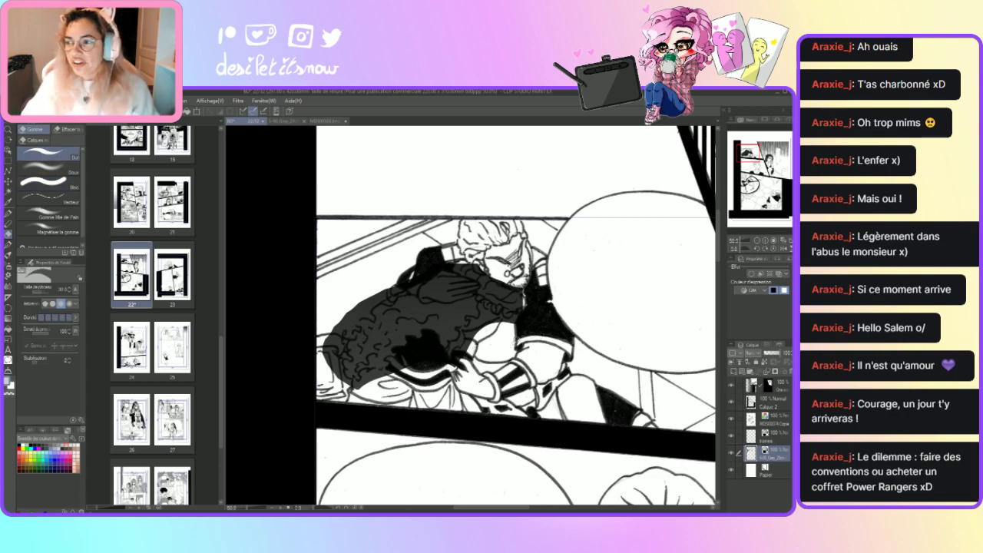
{"action": "left_click_drag", "start_coordinate": [515, 338], "coordinate": [514, 320]}
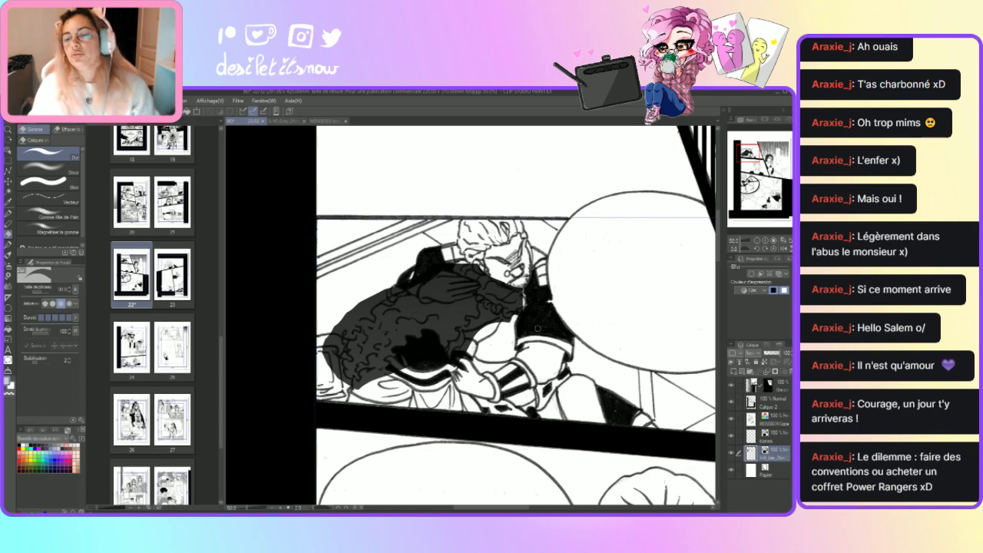
{"action": "left_click_drag", "start_coordinate": [483, 328], "coordinate": [501, 315]}
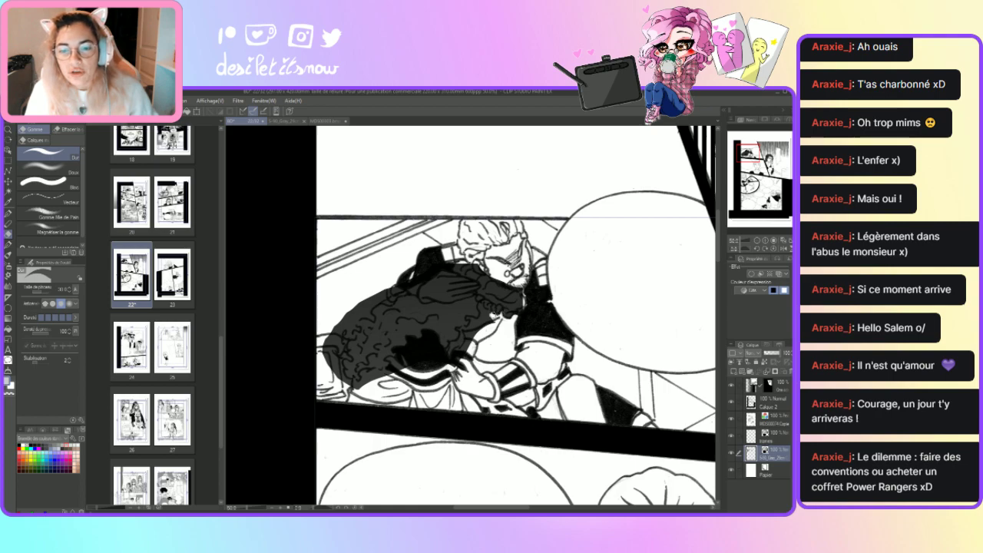
{"action": "left_click_drag", "start_coordinate": [490, 313], "coordinate": [482, 315]}
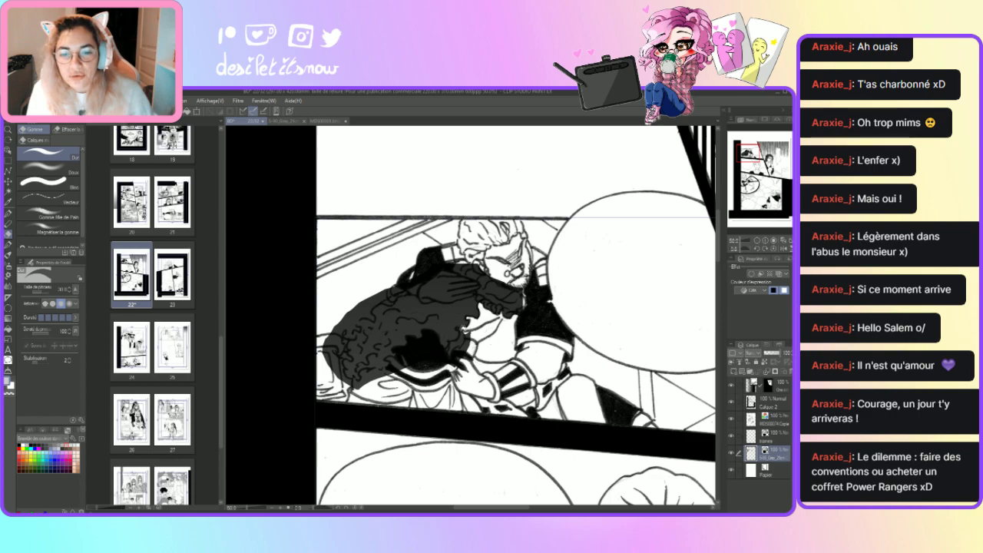
{"action": "left_click_drag", "start_coordinate": [468, 338], "coordinate": [451, 366]}
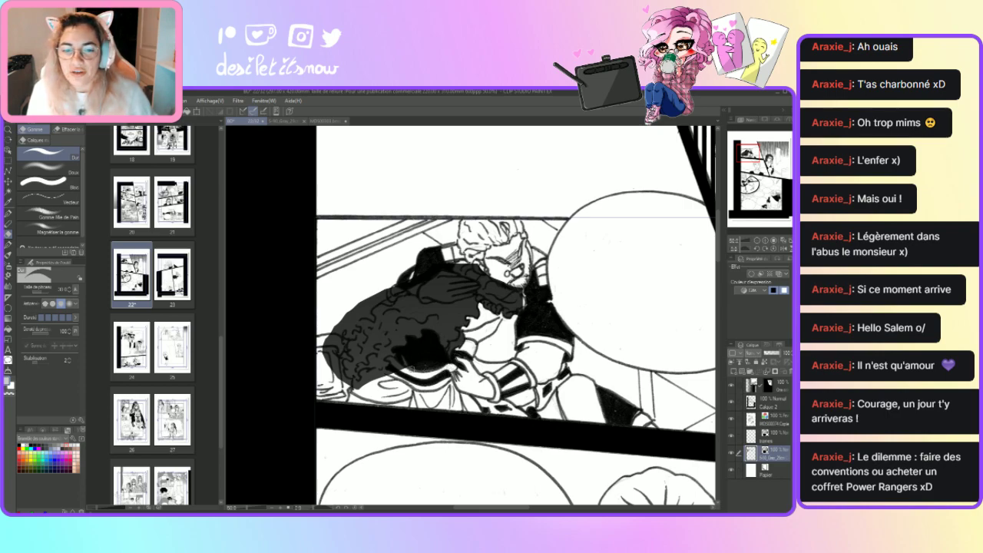
Trim the gradient along the curls at the figure's back in the embracing couple's panel with the hard eraser.
{"action": "mouse_move", "coordinate": [397, 371]}
{"action": "left_mouse_down"}
{"action": "mouse_move", "coordinate": [388, 359]}
{"action": "mouse_move", "coordinate": [376, 383]}
{"action": "mouse_move", "coordinate": [374, 372]}
{"action": "left_mouse_up"}
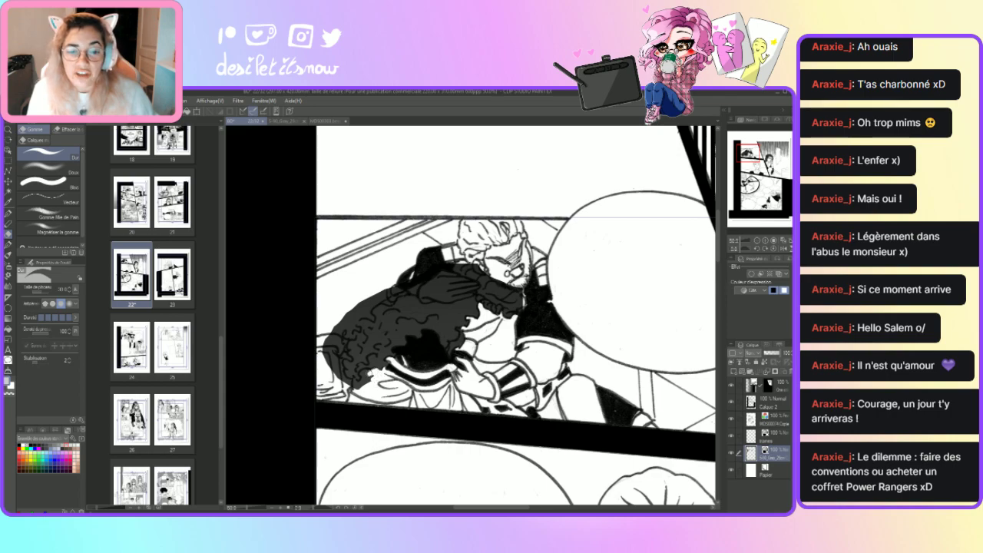
{"action": "mouse_move", "coordinate": [366, 375]}
{"action": "left_mouse_down"}
{"action": "mouse_move", "coordinate": [361, 390]}
{"action": "mouse_move", "coordinate": [337, 384]}
{"action": "mouse_move", "coordinate": [339, 358]}
{"action": "left_mouse_up"}
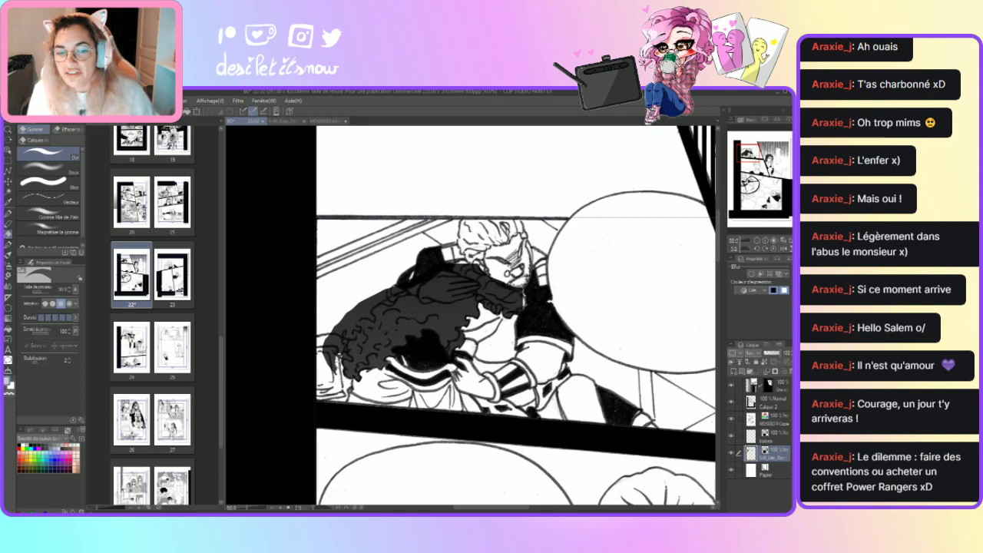
{"action": "mouse_move", "coordinate": [326, 342]}
{"action": "left_mouse_down"}
{"action": "mouse_move", "coordinate": [336, 321]}
{"action": "mouse_move", "coordinate": [328, 340]}
{"action": "mouse_move", "coordinate": [349, 330]}
{"action": "mouse_move", "coordinate": [337, 329]}
{"action": "mouse_move", "coordinate": [359, 330]}
{"action": "mouse_move", "coordinate": [349, 325]}
{"action": "mouse_move", "coordinate": [372, 314]}
{"action": "left_mouse_up"}
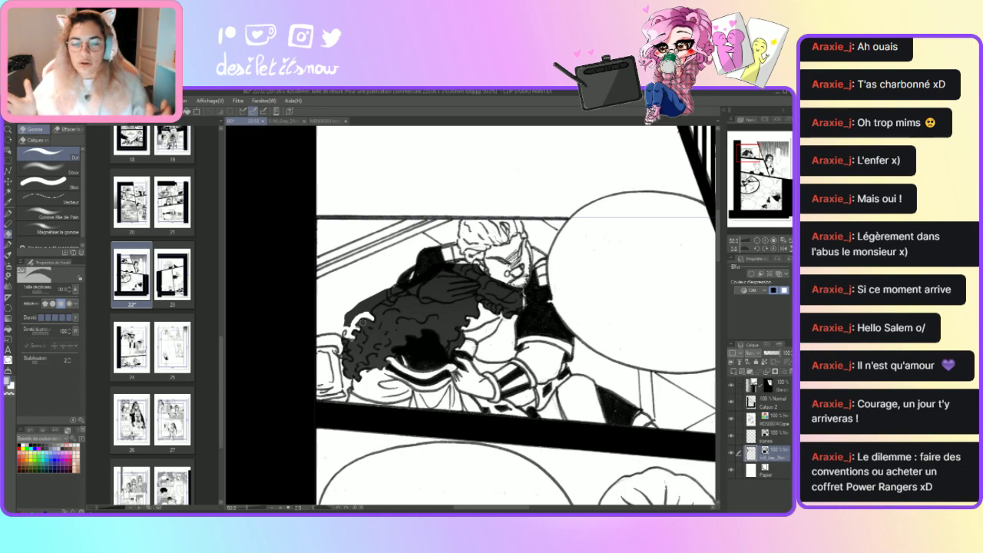
{"action": "mouse_move", "coordinate": [347, 316]}
{"action": "left_mouse_down"}
{"action": "mouse_move", "coordinate": [375, 301]}
{"action": "mouse_move", "coordinate": [365, 314]}
{"action": "left_mouse_up"}
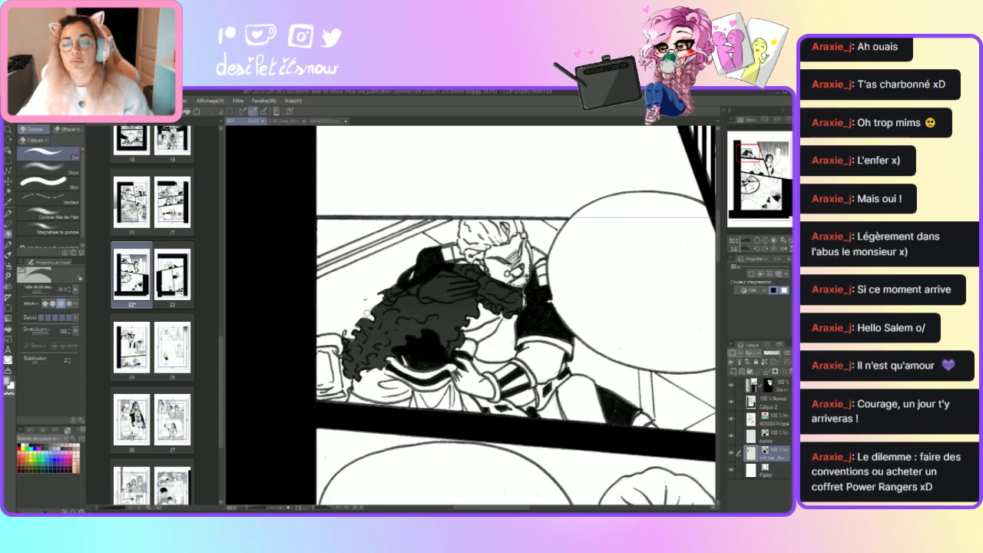
Erase the gradient from the partner's sleeve and hand resting on the curly hair, redoing misplaced strokes.
{"action": "mouse_move", "coordinate": [367, 312]}
{"action": "left_mouse_down"}
{"action": "mouse_move", "coordinate": [386, 286]}
{"action": "mouse_move", "coordinate": [376, 300]}
{"action": "mouse_move", "coordinate": [402, 285]}
{"action": "mouse_move", "coordinate": [393, 293]}
{"action": "mouse_move", "coordinate": [414, 288]}
{"action": "mouse_move", "coordinate": [395, 292]}
{"action": "mouse_move", "coordinate": [428, 298]}
{"action": "mouse_move", "coordinate": [444, 277]}
{"action": "mouse_move", "coordinate": [423, 277]}
{"action": "mouse_move", "coordinate": [461, 269]}
{"action": "mouse_move", "coordinate": [441, 281]}
{"action": "mouse_move", "coordinate": [443, 274]}
{"action": "left_mouse_up"}
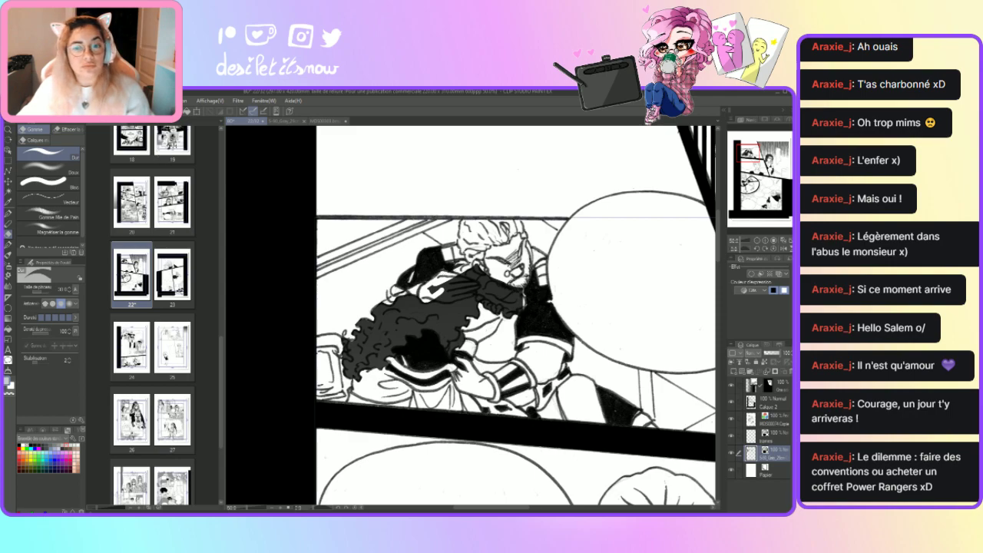
{"action": "key", "text": "ctrl+z"}
{"action": "mouse_move", "coordinate": [424, 281]}
{"action": "left_mouse_down"}
{"action": "mouse_move", "coordinate": [453, 298]}
{"action": "mouse_move", "coordinate": [437, 293]}
{"action": "left_mouse_up"}
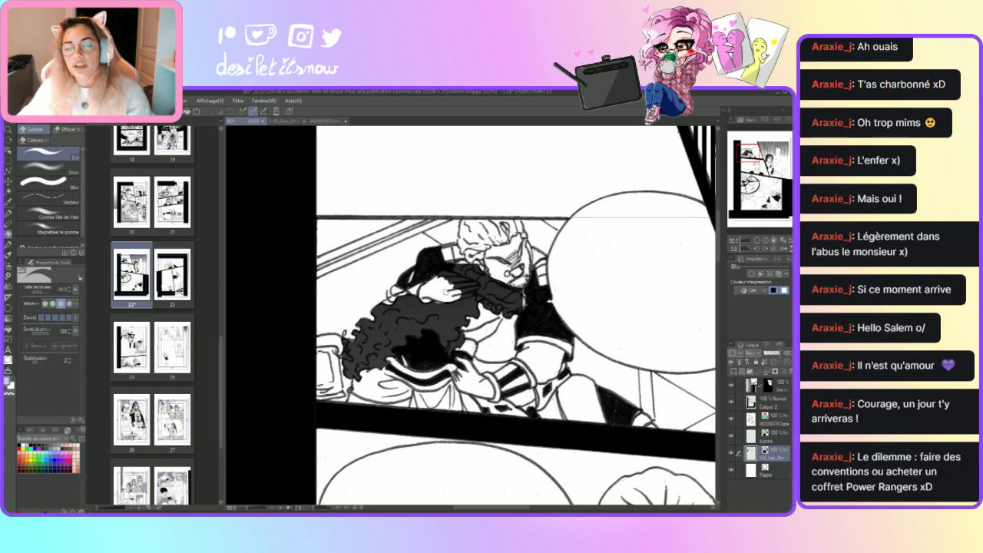
{"action": "key", "text": "ctrl+z"}
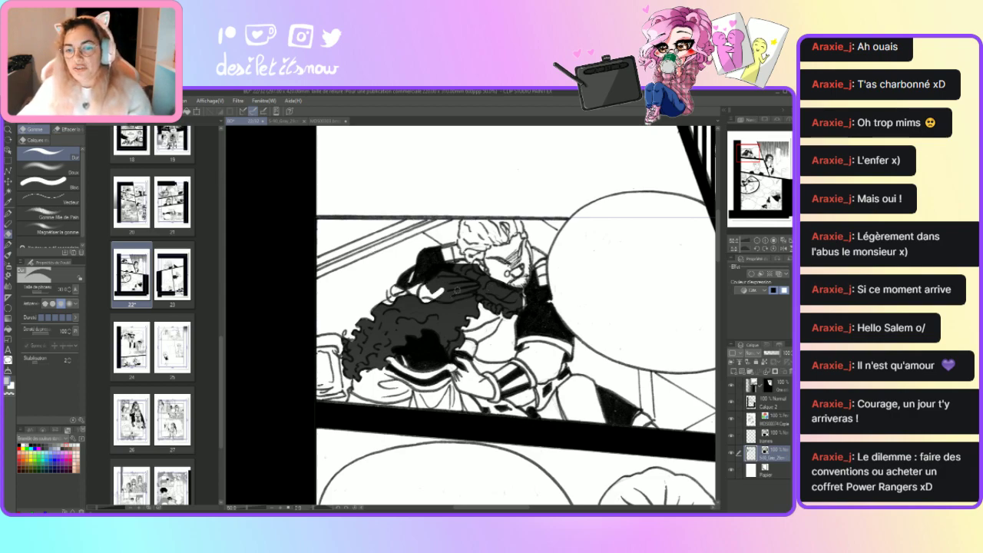
{"action": "mouse_move", "coordinate": [447, 298]}
{"action": "left_mouse_down"}
{"action": "mouse_move", "coordinate": [436, 297]}
{"action": "mouse_move", "coordinate": [470, 285]}
{"action": "mouse_move", "coordinate": [435, 279]}
{"action": "mouse_move", "coordinate": [429, 286]}
{"action": "mouse_move", "coordinate": [465, 288]}
{"action": "left_mouse_up"}
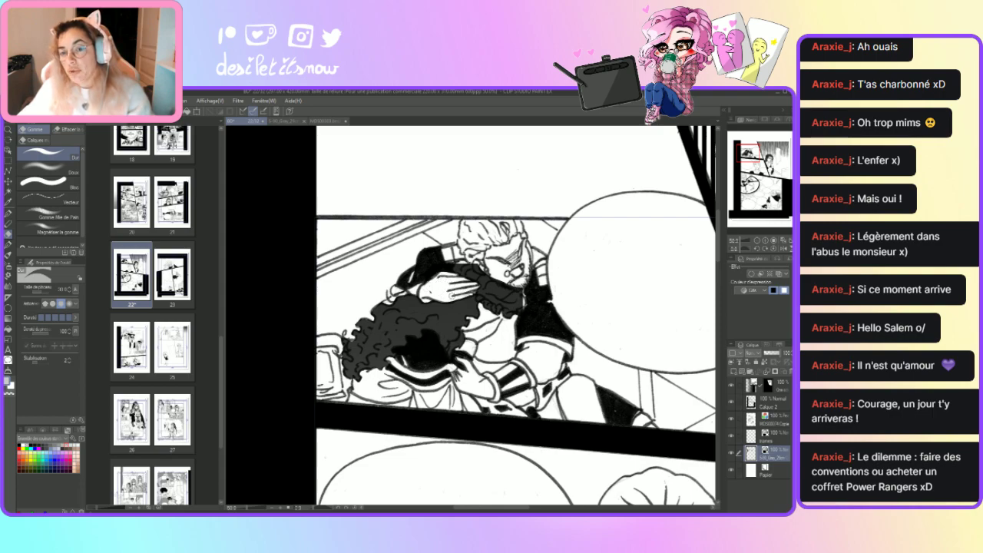
{"action": "left_click_drag", "start_coordinate": [478, 268], "coordinate": [510, 289]}
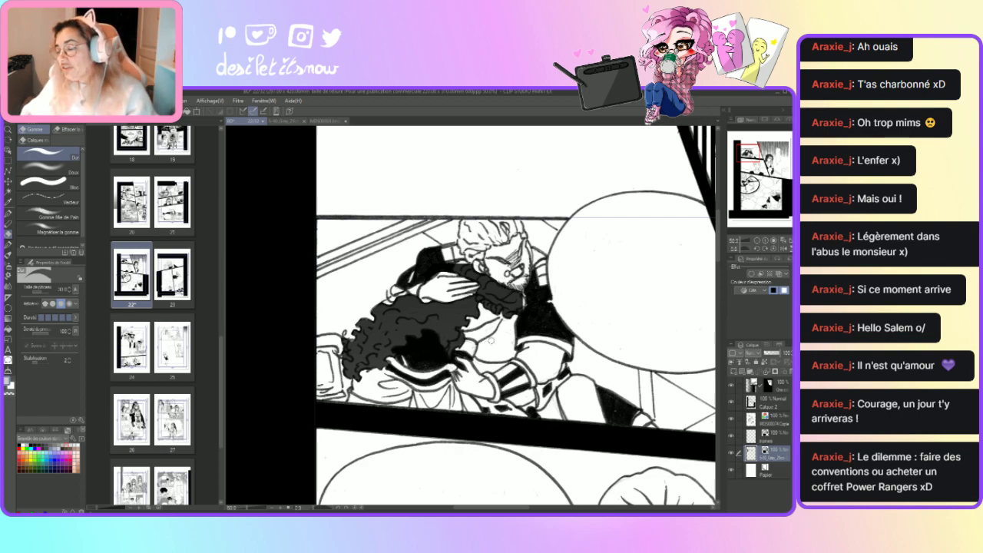
Erase the gradient around the curly hair beside the seated man in the lower panel, keeping the tone only on the hair.
{"action": "left_click", "coordinate": [8, 202]}
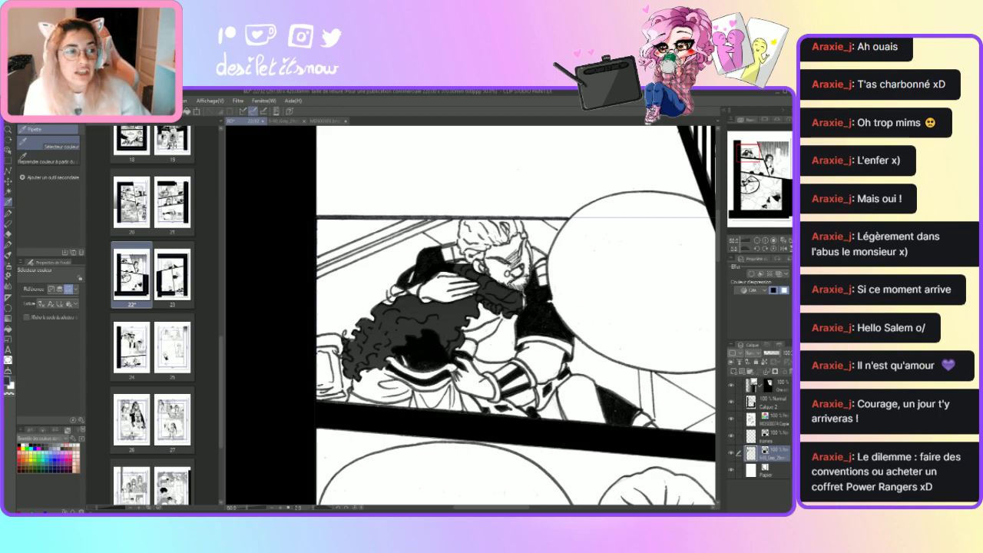
{"action": "key", "text": "p"}
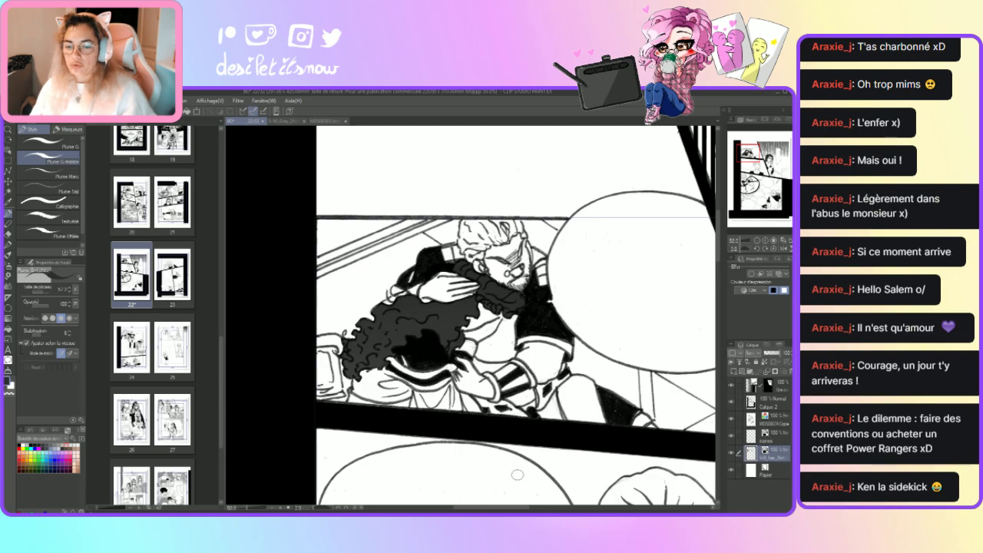
{"action": "left_click_drag", "start_coordinate": [508, 508], "coordinate": [527, 511]}
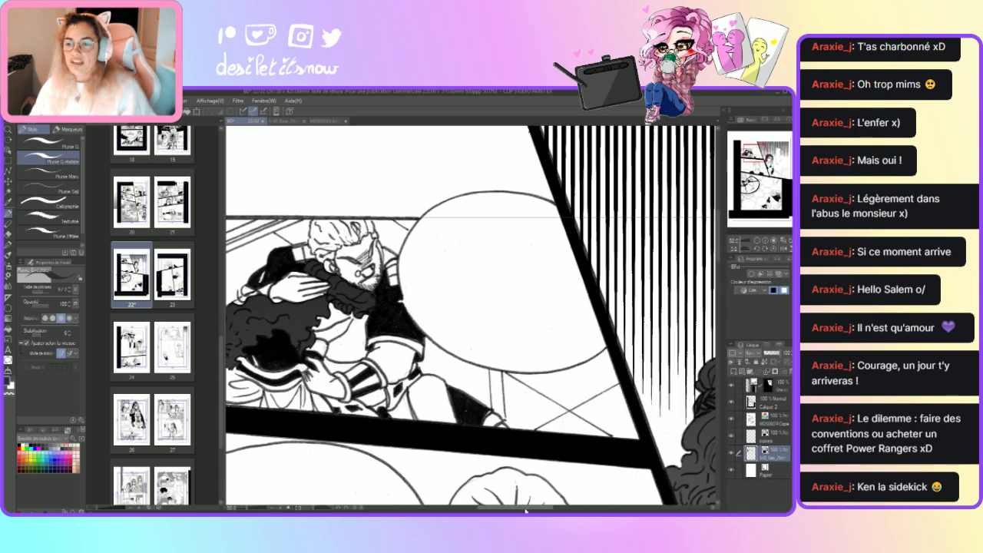
{"action": "left_click_drag", "start_coordinate": [721, 247], "coordinate": [718, 355]}
{"action": "left_click_drag", "start_coordinate": [501, 505], "coordinate": [595, 507]}
{"action": "left_click_drag", "start_coordinate": [720, 309], "coordinate": [713, 340]}
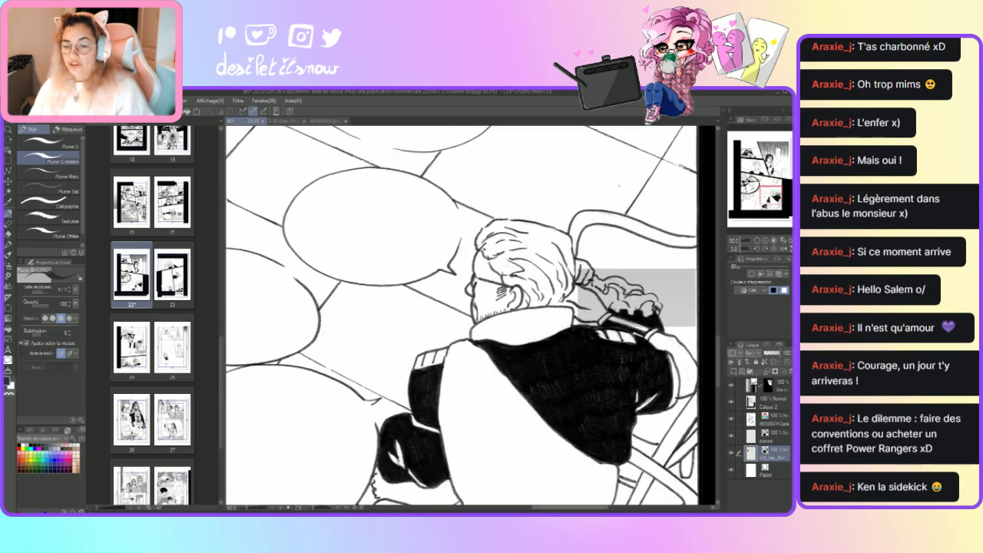
{"action": "left_click_drag", "start_coordinate": [559, 509], "coordinate": [593, 509]}
{"action": "key", "text": "e"}
{"action": "mouse_move", "coordinate": [545, 289]}
{"action": "left_mouse_down"}
{"action": "mouse_move", "coordinate": [516, 261]}
{"action": "mouse_move", "coordinate": [550, 290]}
{"action": "mouse_move", "coordinate": [524, 253]}
{"action": "mouse_move", "coordinate": [556, 283]}
{"action": "mouse_move", "coordinate": [536, 266]}
{"action": "mouse_move", "coordinate": [482, 254]}
{"action": "mouse_move", "coordinate": [527, 286]}
{"action": "mouse_move", "coordinate": [466, 264]}
{"action": "mouse_move", "coordinate": [498, 288]}
{"action": "left_mouse_up"}
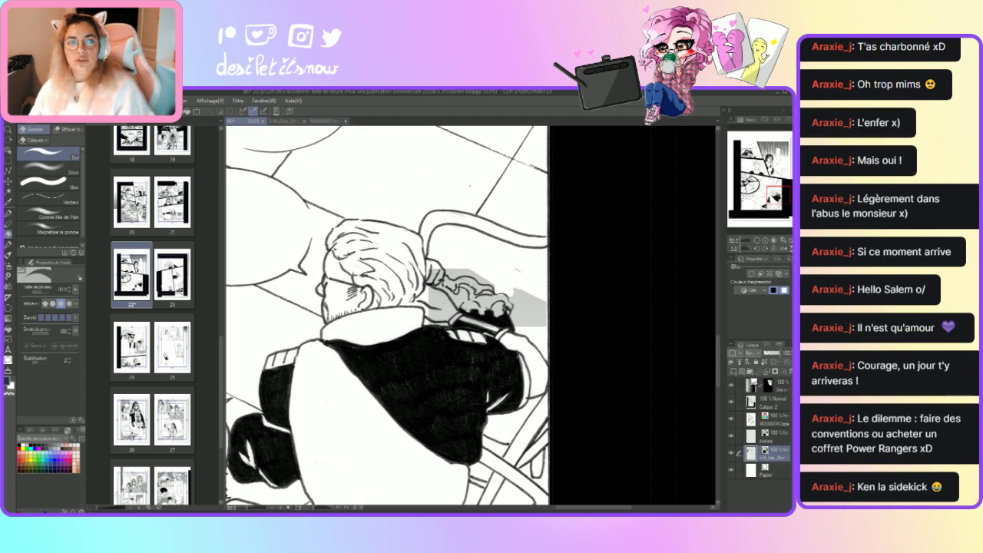
{"action": "key", "text": "ctrl+z"}
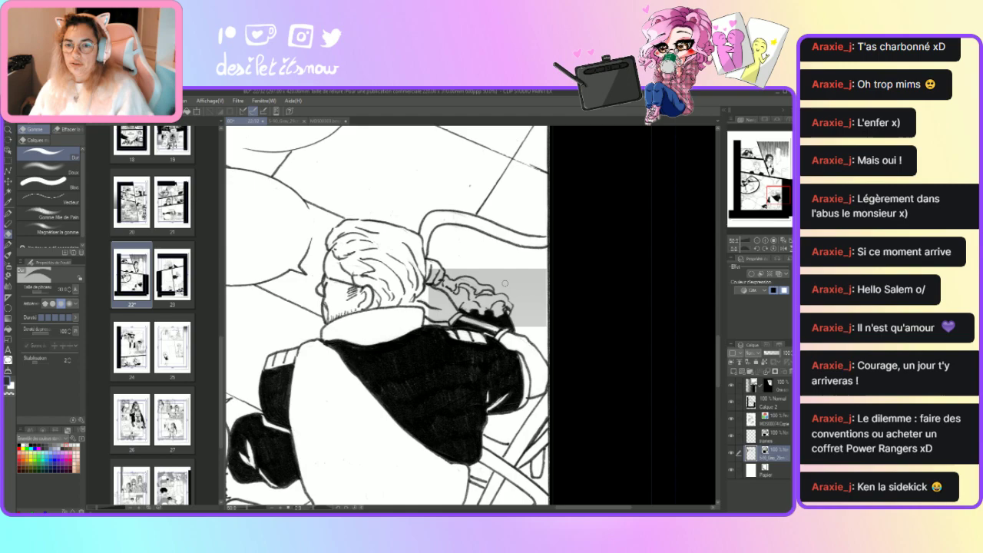
{"action": "left_click_drag", "start_coordinate": [497, 290], "coordinate": [508, 291]}
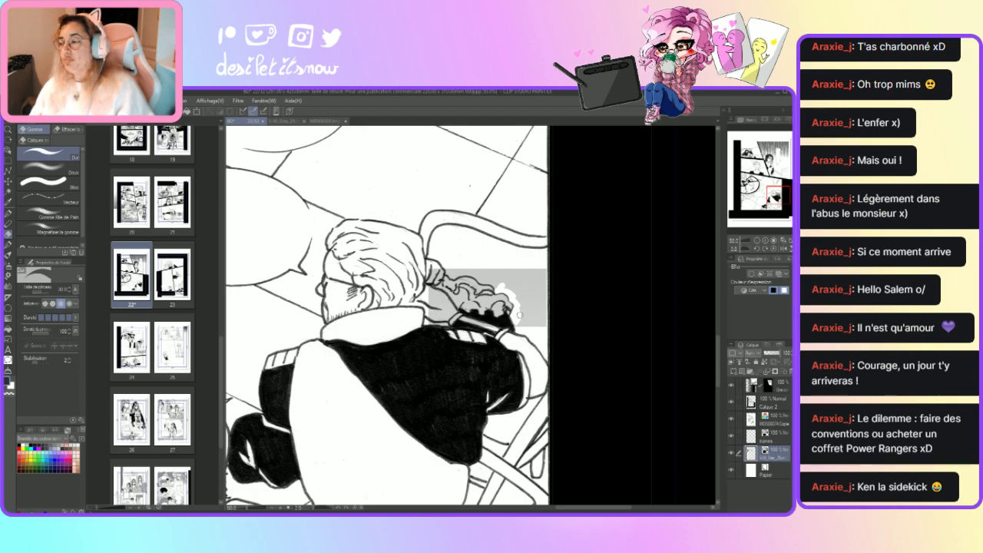
{"action": "mouse_move", "coordinate": [520, 326]}
{"action": "left_mouse_down"}
{"action": "mouse_move", "coordinate": [543, 321]}
{"action": "mouse_move", "coordinate": [542, 336]}
{"action": "mouse_move", "coordinate": [527, 328]}
{"action": "mouse_move", "coordinate": [541, 276]}
{"action": "mouse_move", "coordinate": [544, 309]}
{"action": "mouse_move", "coordinate": [540, 255]}
{"action": "mouse_move", "coordinate": [530, 307]}
{"action": "mouse_move", "coordinate": [513, 260]}
{"action": "mouse_move", "coordinate": [519, 307]}
{"action": "mouse_move", "coordinate": [503, 260]}
{"action": "mouse_move", "coordinate": [514, 291]}
{"action": "mouse_move", "coordinate": [499, 275]}
{"action": "mouse_move", "coordinate": [497, 289]}
{"action": "mouse_move", "coordinate": [480, 282]}
{"action": "mouse_move", "coordinate": [466, 268]}
{"action": "left_mouse_up"}
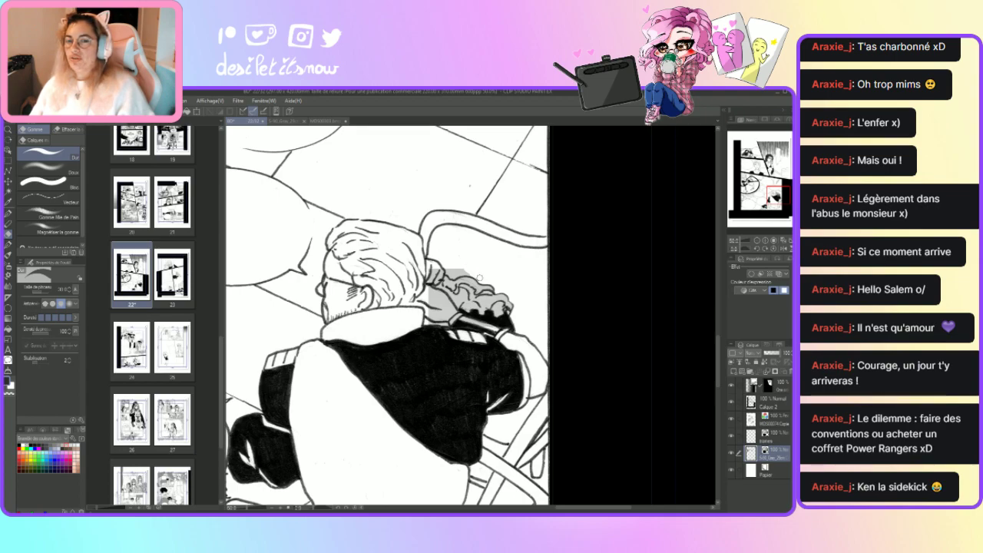
{"action": "left_click_drag", "start_coordinate": [478, 276], "coordinate": [456, 269]}
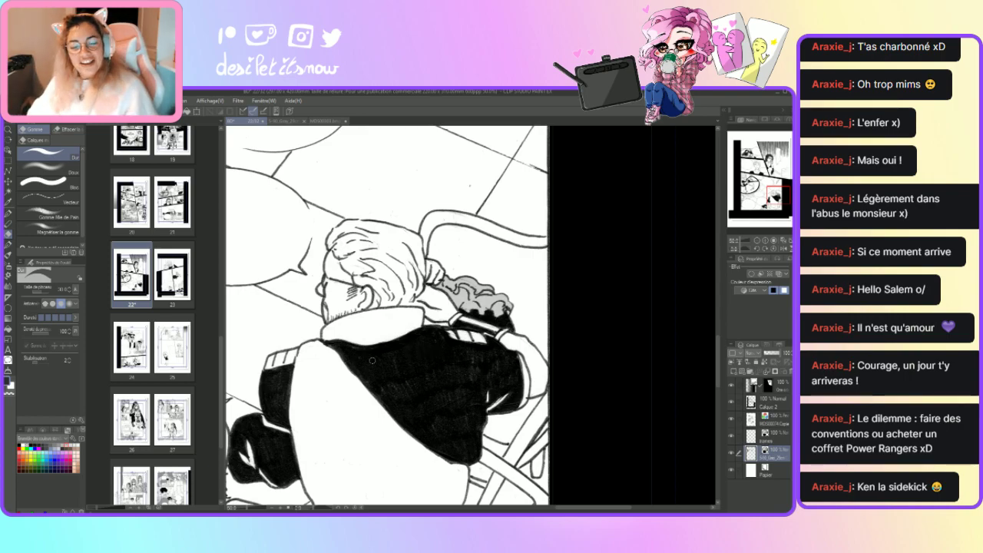
Lighten the hair tones of the embracing couple and the horrified woman within a rectangular selection, and deselect.
{"action": "left_click", "coordinate": [270, 509]}
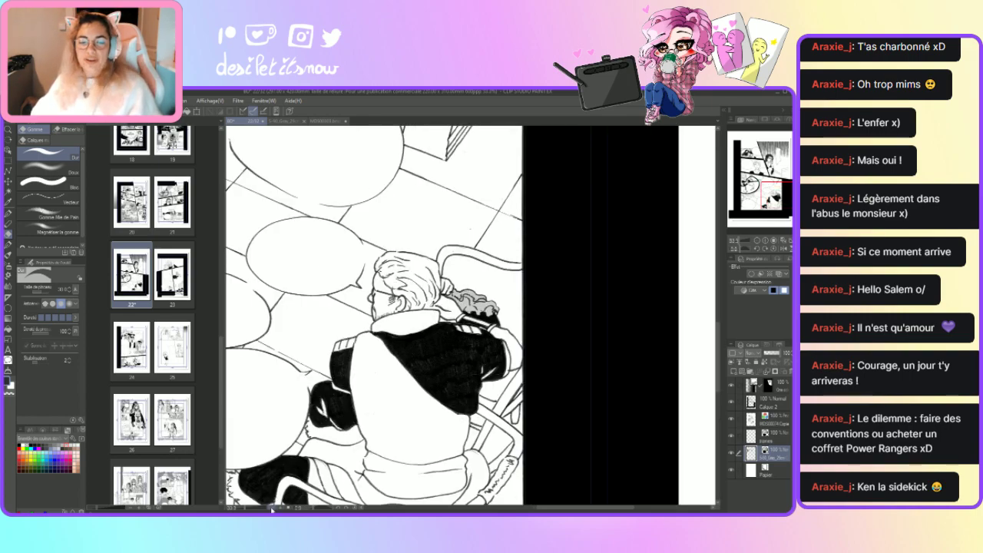
{"action": "left_click", "coordinate": [270, 509]}
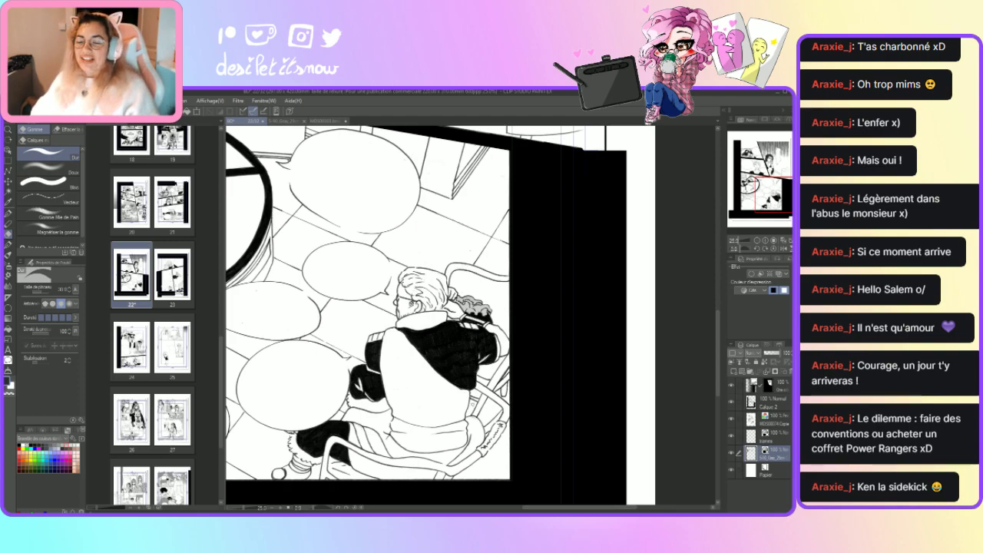
{"action": "left_click_drag", "start_coordinate": [527, 504], "coordinate": [503, 505]}
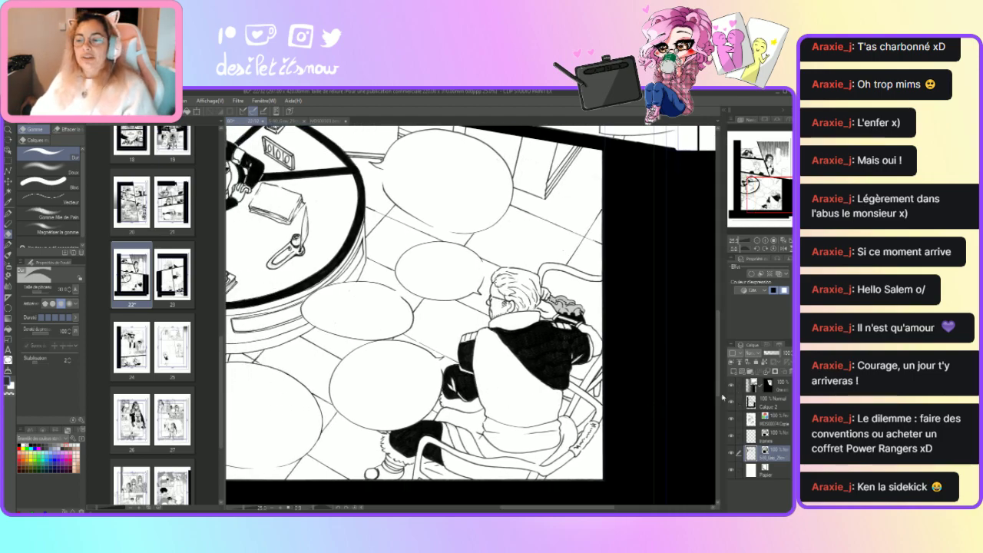
{"action": "left_click_drag", "start_coordinate": [718, 393], "coordinate": [725, 297]}
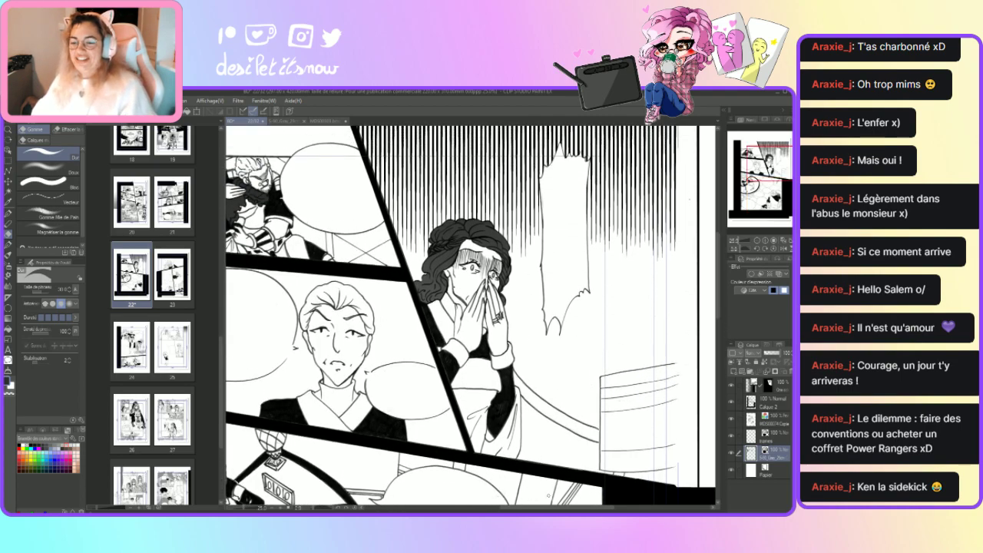
{"action": "left_click_drag", "start_coordinate": [557, 507], "coordinate": [548, 508]}
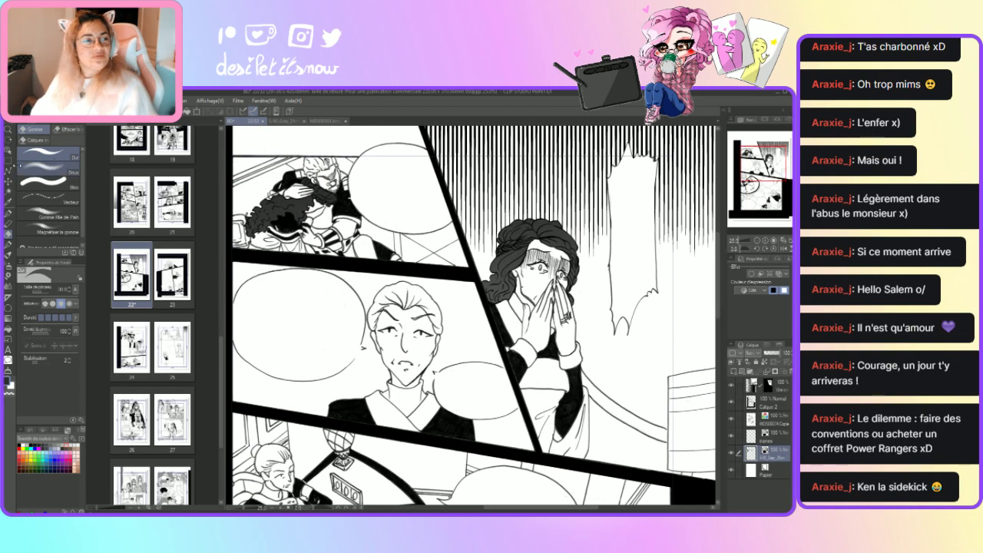
{"action": "key", "text": "m"}
{"action": "left_click_drag", "start_coordinate": [234, 159], "coordinate": [611, 341]}
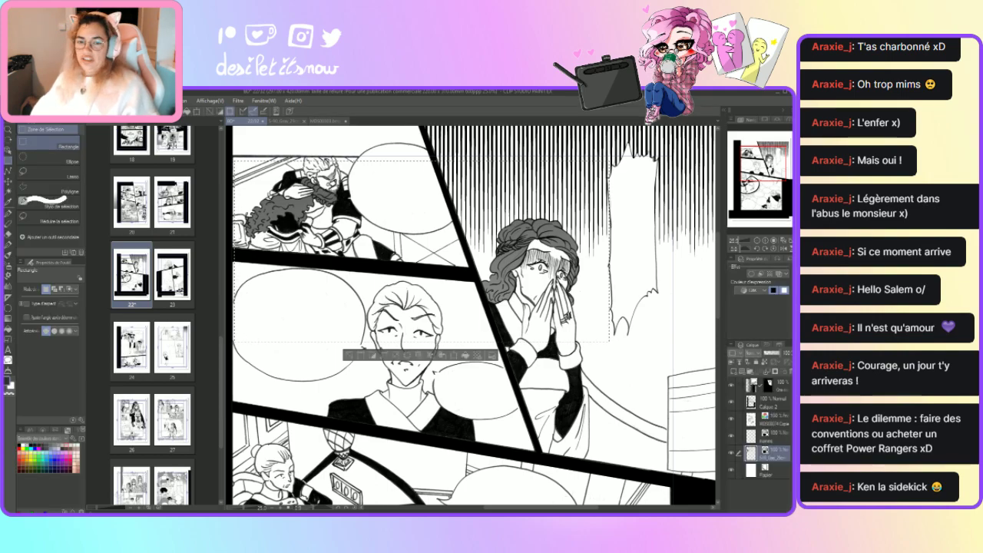
{"action": "key", "text": "ctrl+d"}
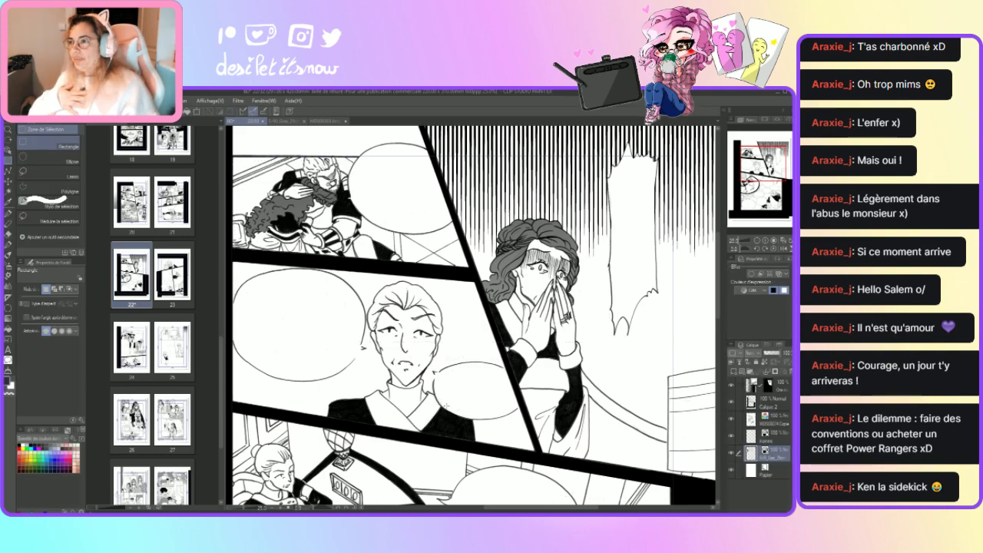
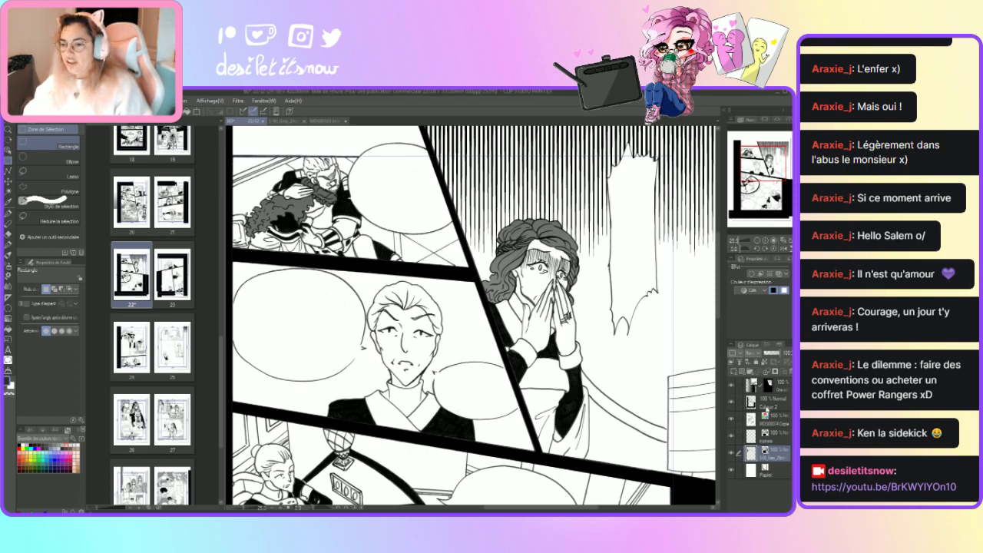
Add a new layer above the trames layer, set its expression colour to grey and name it ombres.
{"action": "left_click", "coordinate": [764, 435]}
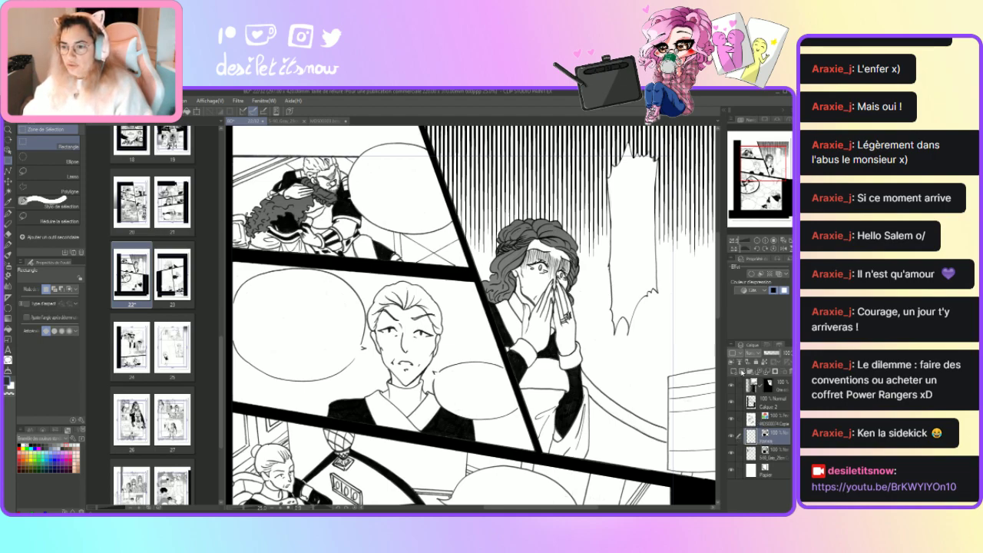
{"action": "left_click", "coordinate": [733, 373]}
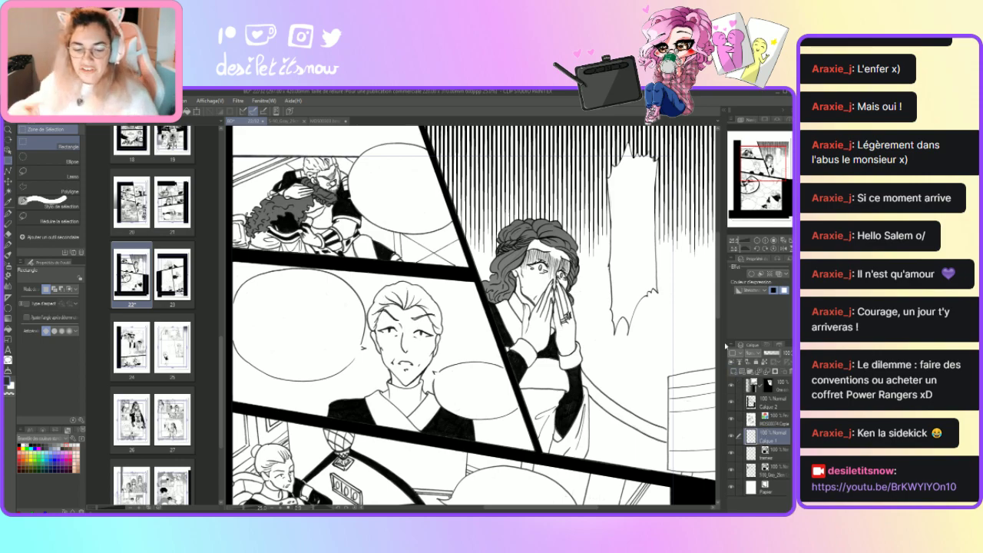
{"action": "left_click", "coordinate": [745, 290]}
{"action": "left_click", "coordinate": [749, 310]}
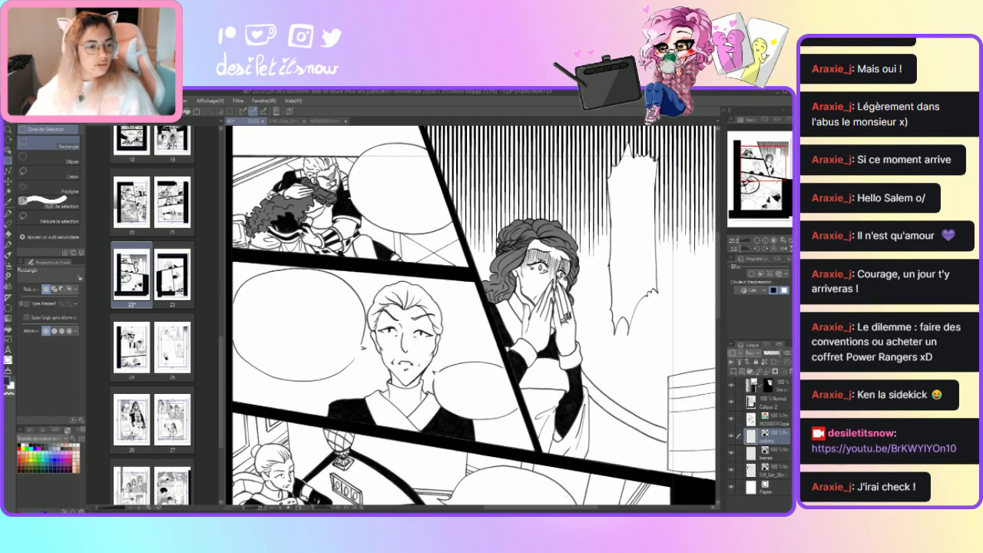
Paint light grey pen shadows on the horrified woman's face, neck, hands, cuffs and dress, and on the stern figure's neck.
{"action": "key", "text": "x"}
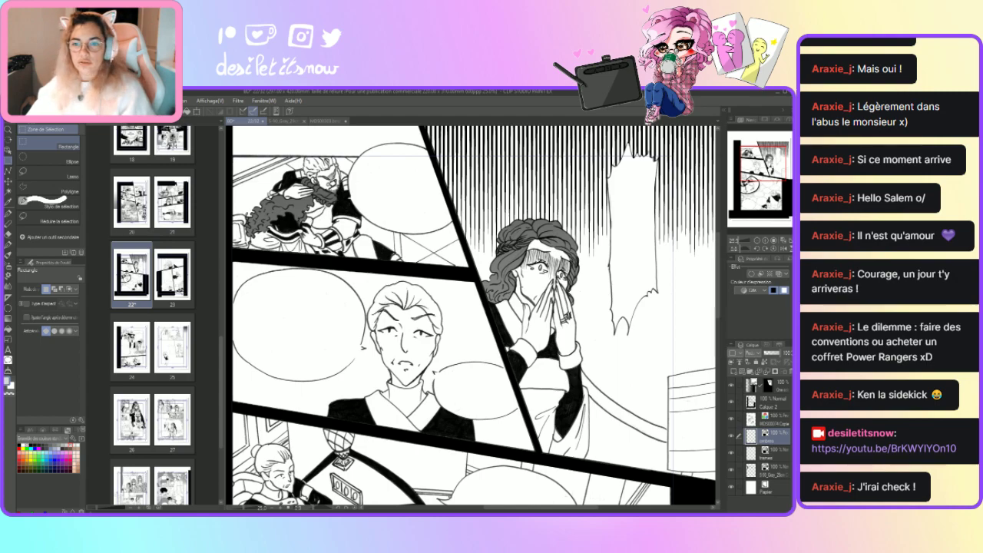
{"action": "left_click", "coordinate": [8, 213]}
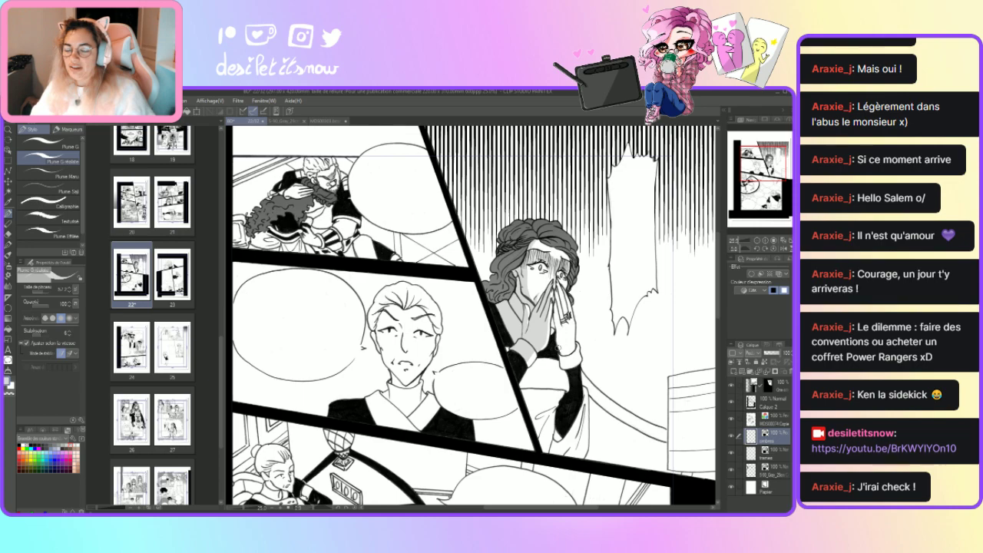
{"action": "left_click_drag", "start_coordinate": [553, 334], "coordinate": [569, 370]}
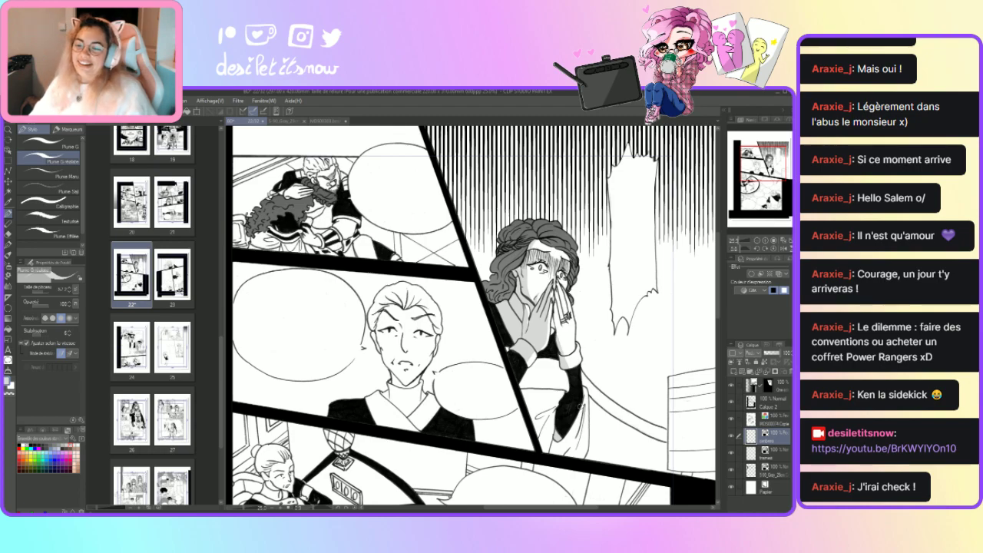
{"action": "left_click_drag", "start_coordinate": [576, 417], "coordinate": [558, 447]}
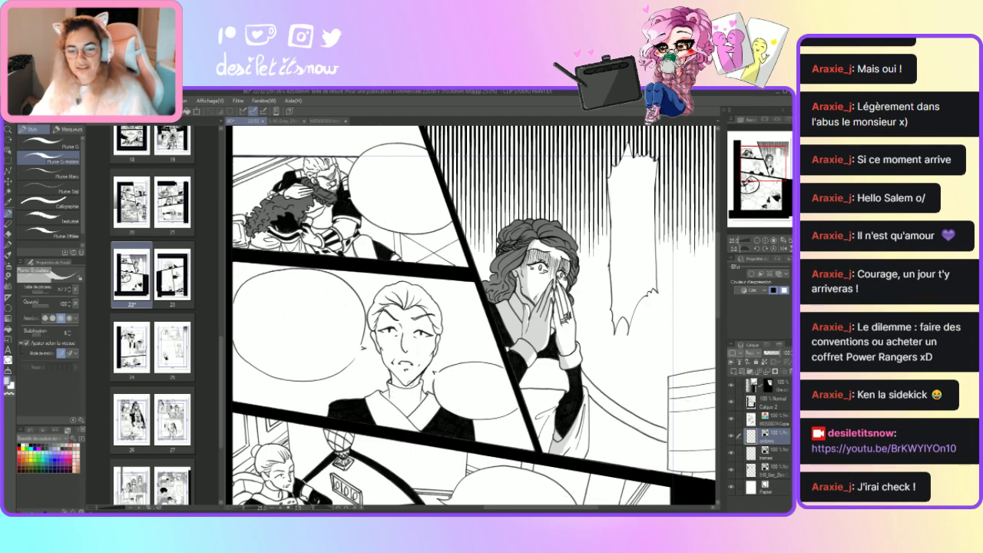
{"action": "mouse_move", "coordinate": [407, 389]}
{"action": "left_mouse_down"}
{"action": "mouse_move", "coordinate": [392, 399]}
{"action": "mouse_move", "coordinate": [399, 408]}
{"action": "left_mouse_up"}
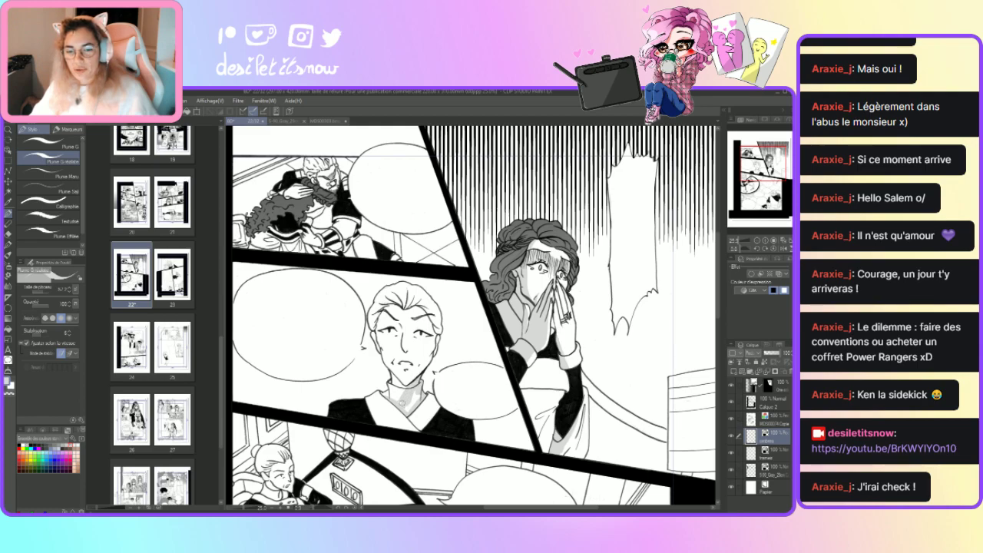
{"action": "left_click_drag", "start_coordinate": [404, 415], "coordinate": [417, 394]}
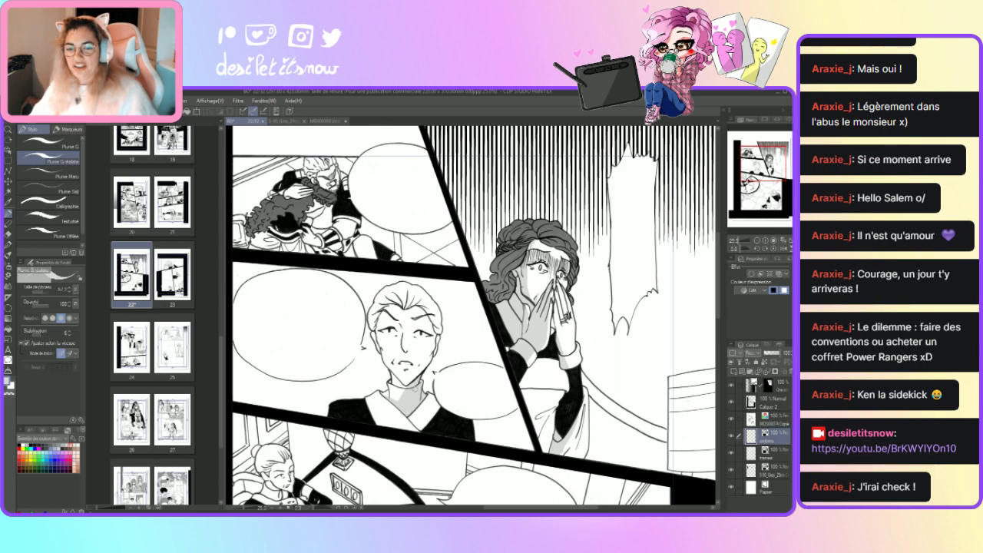
Touch up the stern figure's forehead and cheek with small light grey pen shadows on the ombres layer.
{"action": "key", "text": "e"}
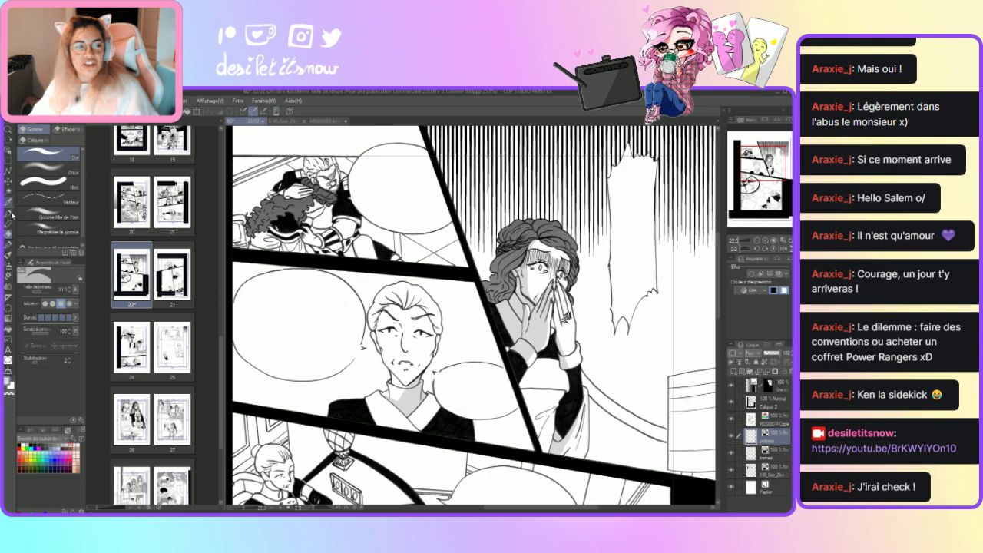
{"action": "key", "text": "p"}
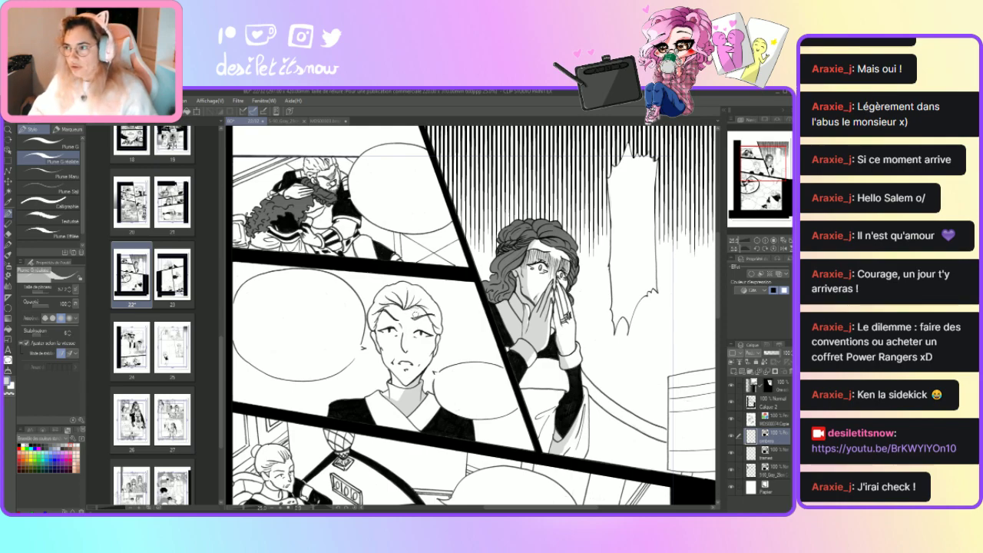
{"action": "left_click_drag", "start_coordinate": [418, 316], "coordinate": [427, 324]}
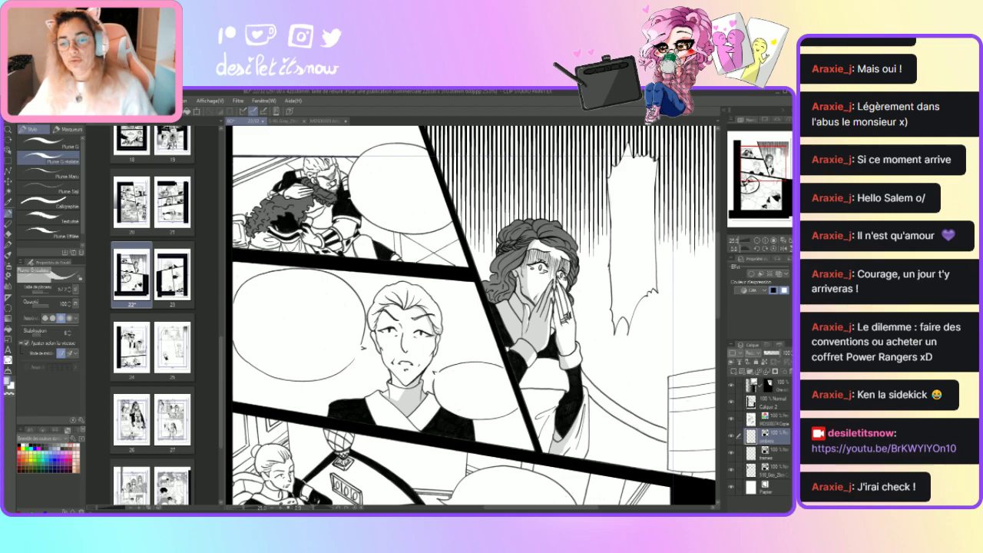
{"action": "left_click_drag", "start_coordinate": [432, 337], "coordinate": [422, 338]}
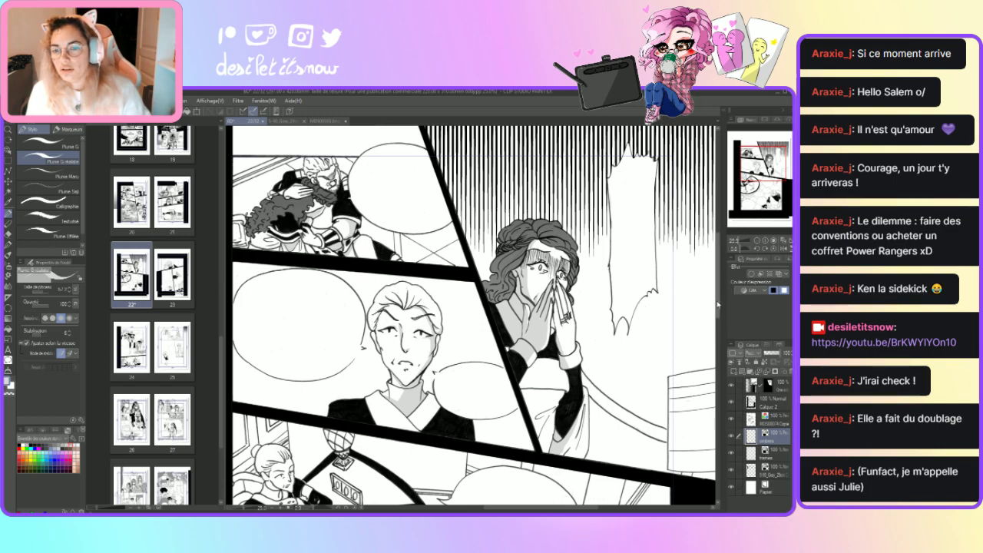
On the trames layer, paint grey pen tone down the near side and along the base of the banded object beside the horrified woman.
{"action": "scroll", "coordinate": [717, 307], "scroll_direction": "down", "scroll_amount": 5}
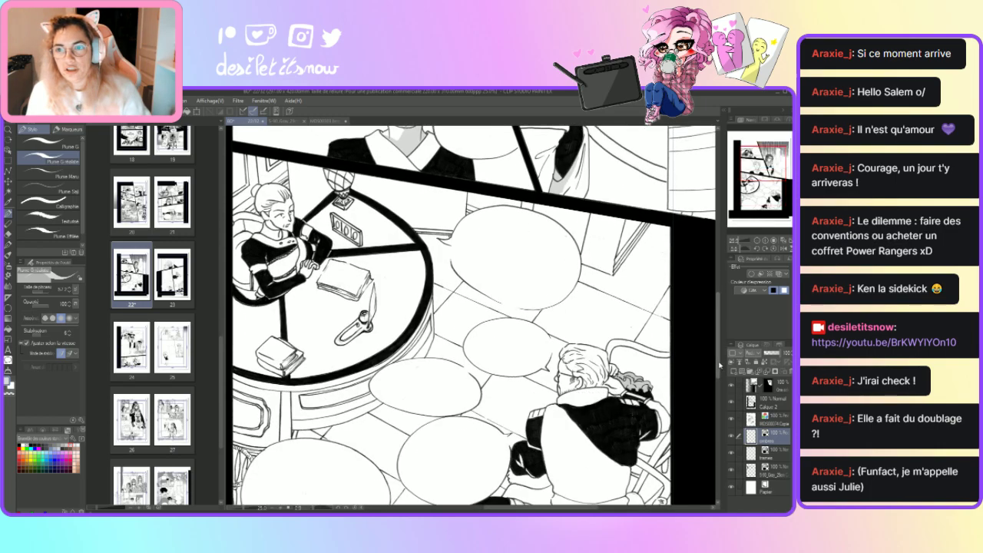
{"action": "scroll", "coordinate": [720, 335], "scroll_direction": "up", "scroll_amount": 2}
{"action": "scroll", "coordinate": [720, 334], "scroll_direction": "up", "scroll_amount": 4}
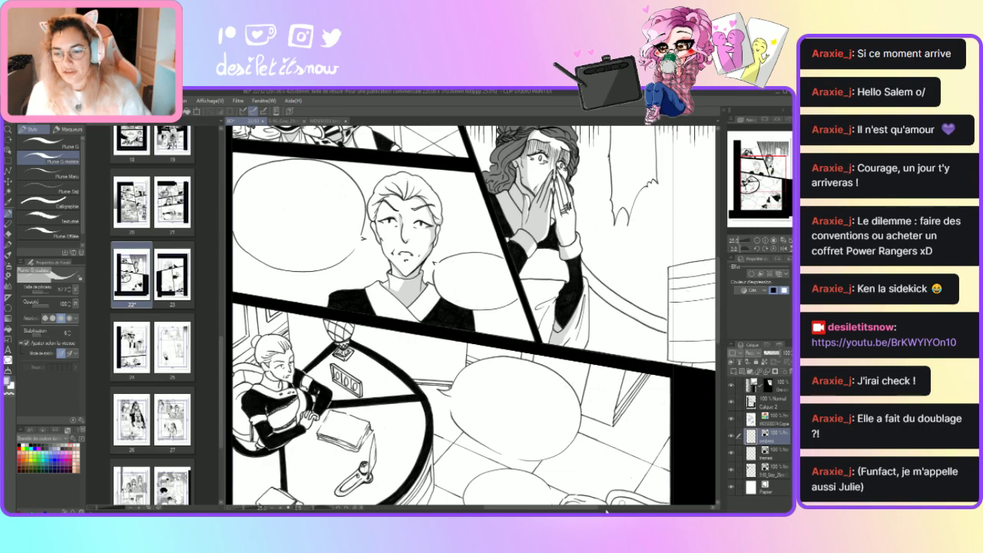
{"action": "scroll", "coordinate": [630, 475], "scroll_direction": "right", "scroll_amount": 3}
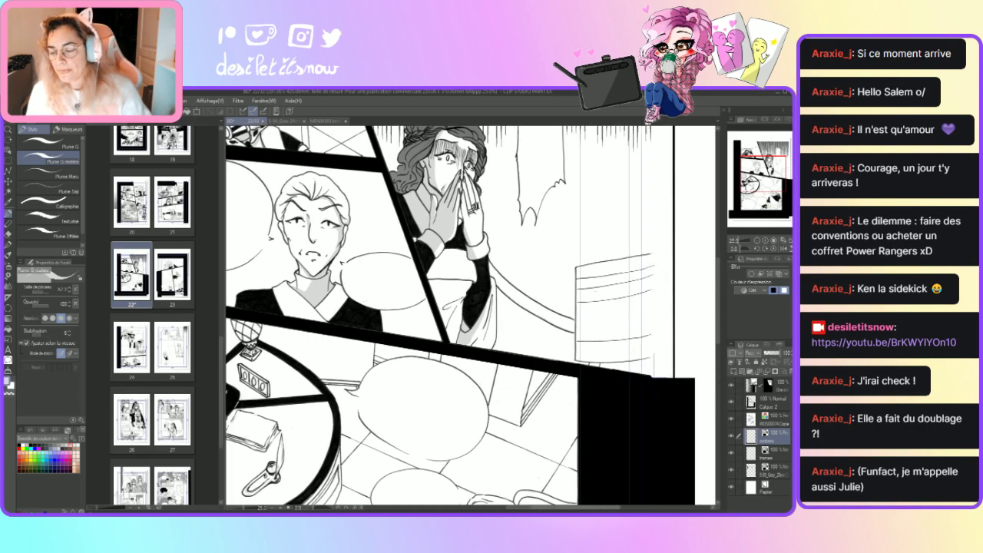
{"action": "left_click", "coordinate": [774, 454]}
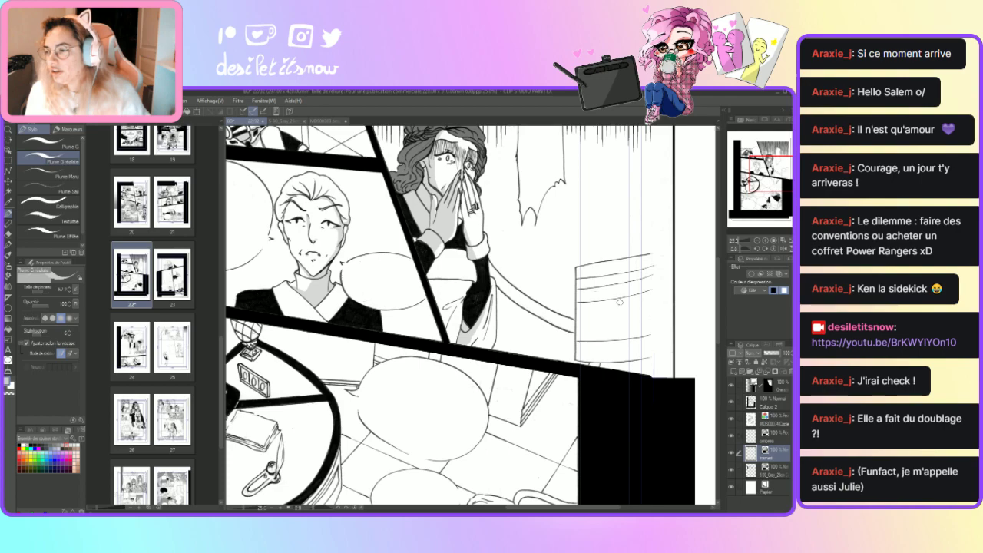
{"action": "mouse_move", "coordinate": [600, 292]}
{"action": "left_mouse_down"}
{"action": "mouse_move", "coordinate": [599, 344]}
{"action": "mouse_move", "coordinate": [594, 296]}
{"action": "mouse_move", "coordinate": [590, 344]}
{"action": "mouse_move", "coordinate": [584, 330]}
{"action": "mouse_move", "coordinate": [581, 353]}
{"action": "mouse_move", "coordinate": [579, 330]}
{"action": "mouse_move", "coordinate": [577, 352]}
{"action": "left_mouse_up"}
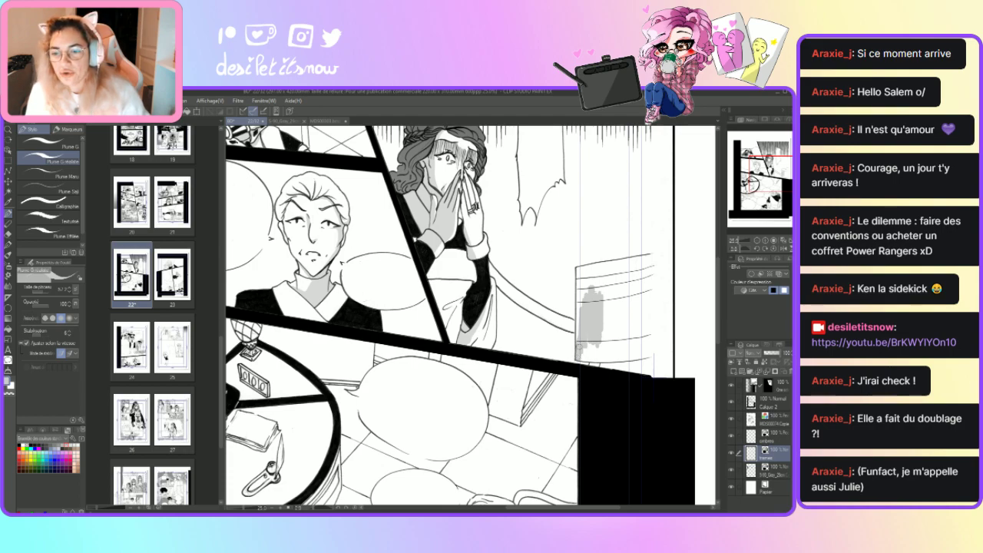
{"action": "left_click_drag", "start_coordinate": [589, 351], "coordinate": [619, 358]}
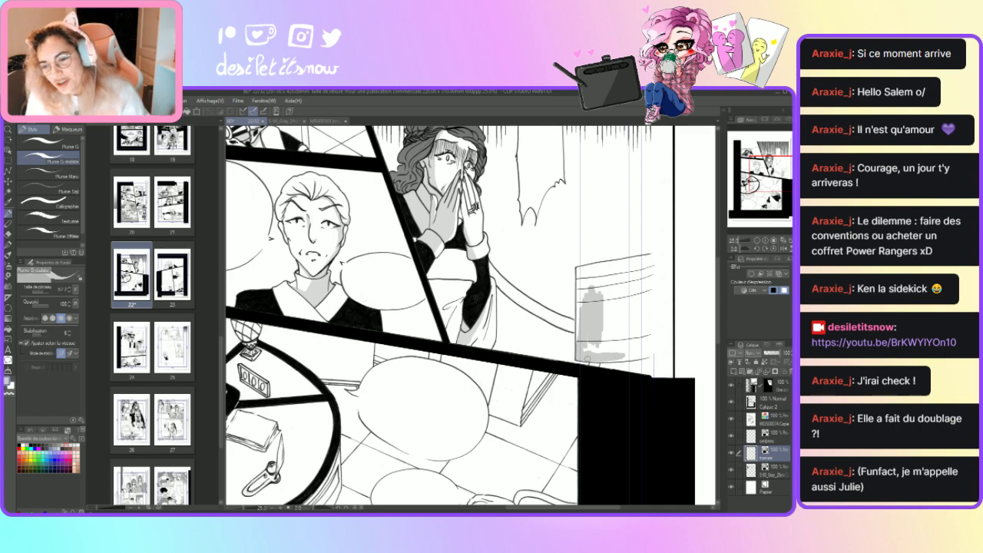
{"action": "mouse_move", "coordinate": [612, 358]}
{"action": "left_mouse_down"}
{"action": "mouse_move", "coordinate": [649, 354]}
{"action": "mouse_move", "coordinate": [637, 351]}
{"action": "left_mouse_up"}
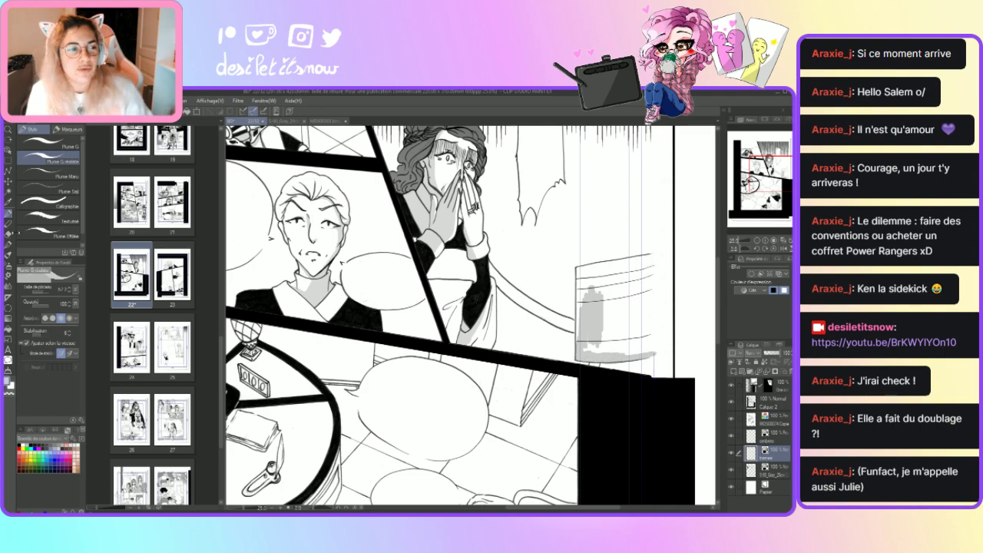
Cover the rest of the banded object beside the horrified woman with grey pen tone, out to its far edge.
{"action": "left_click", "coordinate": [7, 234]}
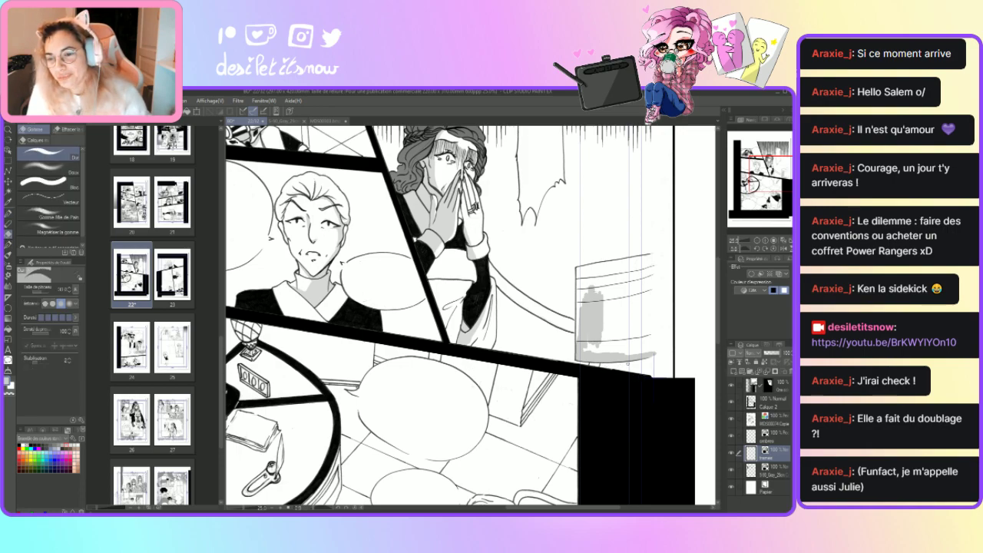
{"action": "left_click", "coordinate": [7, 214]}
{"action": "mouse_move", "coordinate": [582, 301]}
{"action": "left_mouse_down"}
{"action": "mouse_move", "coordinate": [578, 344]}
{"action": "mouse_move", "coordinate": [580, 274]}
{"action": "left_mouse_up"}
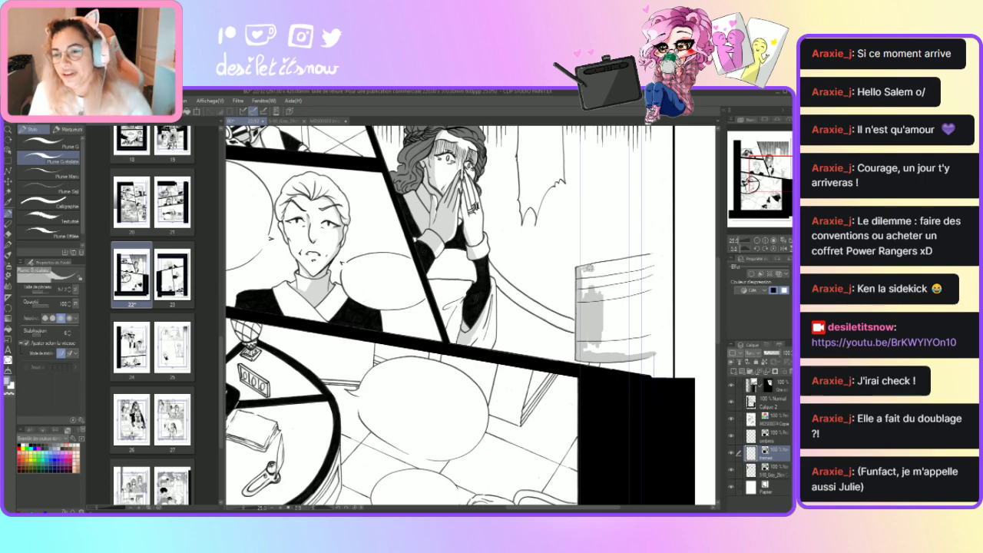
{"action": "mouse_move", "coordinate": [593, 266]}
{"action": "left_mouse_down"}
{"action": "mouse_move", "coordinate": [623, 262]}
{"action": "mouse_move", "coordinate": [590, 269]}
{"action": "mouse_move", "coordinate": [621, 262]}
{"action": "mouse_move", "coordinate": [589, 281]}
{"action": "mouse_move", "coordinate": [581, 274]}
{"action": "mouse_move", "coordinate": [618, 278]}
{"action": "mouse_move", "coordinate": [599, 289]}
{"action": "mouse_move", "coordinate": [610, 292]}
{"action": "mouse_move", "coordinate": [588, 287]}
{"action": "left_mouse_up"}
{"action": "mouse_move", "coordinate": [590, 338]}
{"action": "left_mouse_down"}
{"action": "mouse_move", "coordinate": [587, 351]}
{"action": "mouse_move", "coordinate": [587, 341]}
{"action": "mouse_move", "coordinate": [651, 344]}
{"action": "mouse_move", "coordinate": [619, 352]}
{"action": "mouse_move", "coordinate": [650, 340]}
{"action": "mouse_move", "coordinate": [631, 341]}
{"action": "mouse_move", "coordinate": [652, 327]}
{"action": "mouse_move", "coordinate": [603, 338]}
{"action": "mouse_move", "coordinate": [654, 315]}
{"action": "mouse_move", "coordinate": [620, 278]}
{"action": "mouse_move", "coordinate": [640, 270]}
{"action": "mouse_move", "coordinate": [620, 268]}
{"action": "mouse_move", "coordinate": [649, 259]}
{"action": "mouse_move", "coordinate": [610, 283]}
{"action": "mouse_move", "coordinate": [637, 282]}
{"action": "mouse_move", "coordinate": [610, 298]}
{"action": "mouse_move", "coordinate": [649, 290]}
{"action": "mouse_move", "coordinate": [614, 311]}
{"action": "mouse_move", "coordinate": [653, 313]}
{"action": "mouse_move", "coordinate": [643, 317]}
{"action": "mouse_move", "coordinate": [642, 301]}
{"action": "mouse_move", "coordinate": [608, 298]}
{"action": "mouse_move", "coordinate": [607, 330]}
{"action": "mouse_move", "coordinate": [611, 323]}
{"action": "mouse_move", "coordinate": [603, 323]}
{"action": "left_mouse_up"}
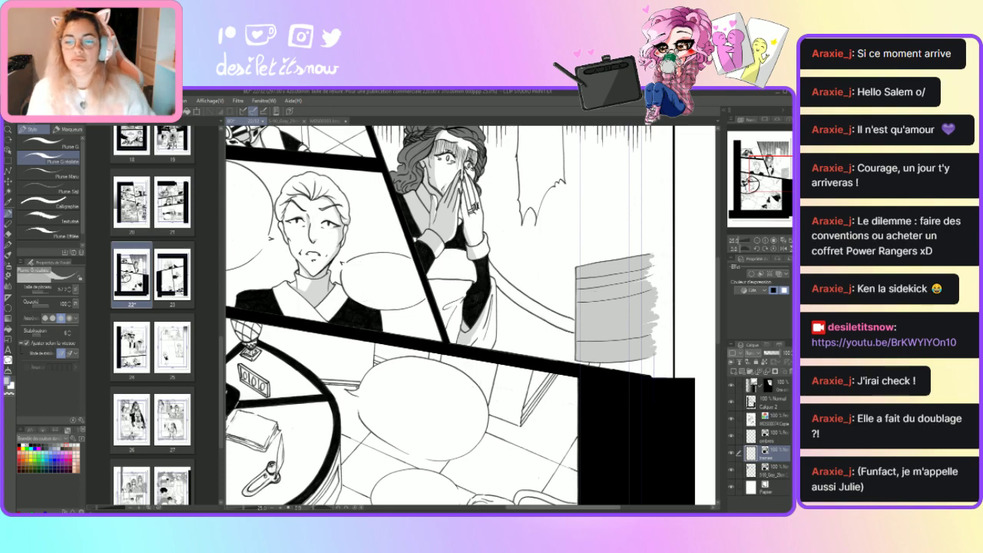
Paint grey tone on the round desk's upper section in the lower panel, around the lamp and the small box.
{"action": "left_click_drag", "start_coordinate": [566, 510], "coordinate": [534, 509]}
{"action": "left_click_drag", "start_coordinate": [711, 331], "coordinate": [711, 382]}
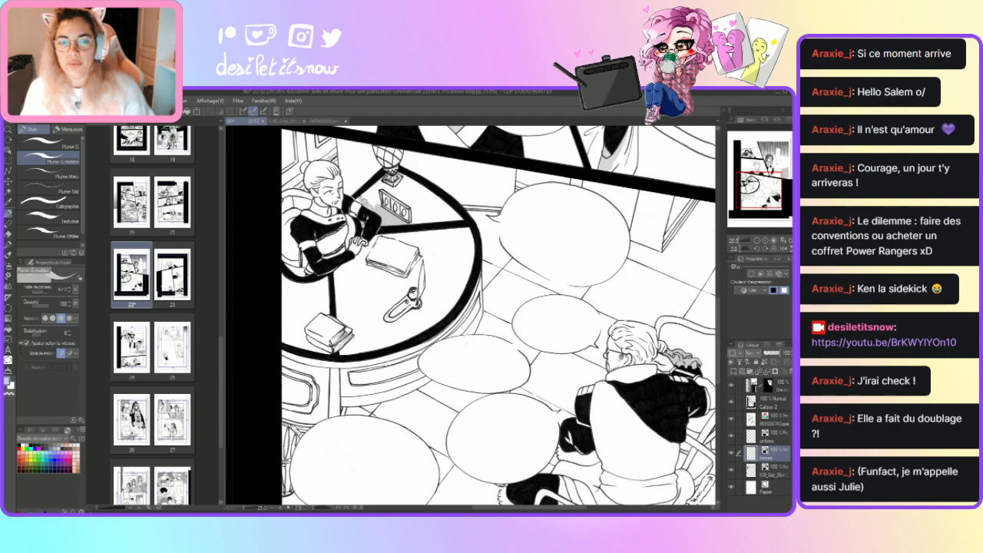
{"action": "left_click_drag", "start_coordinate": [359, 198], "coordinate": [365, 190]}
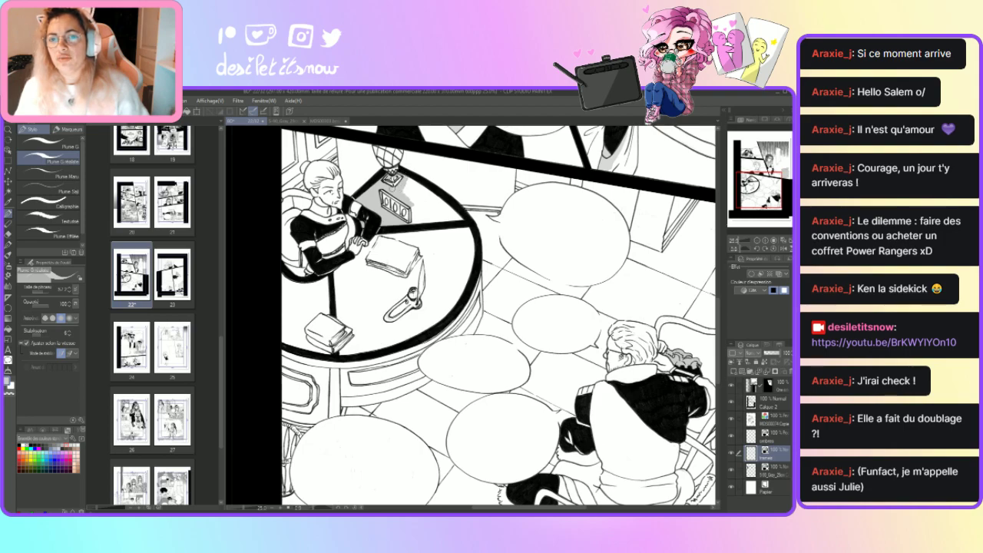
{"action": "mouse_move", "coordinate": [409, 194]}
{"action": "left_mouse_down"}
{"action": "mouse_move", "coordinate": [422, 184]}
{"action": "mouse_move", "coordinate": [443, 208]}
{"action": "mouse_move", "coordinate": [402, 193]}
{"action": "left_mouse_up"}
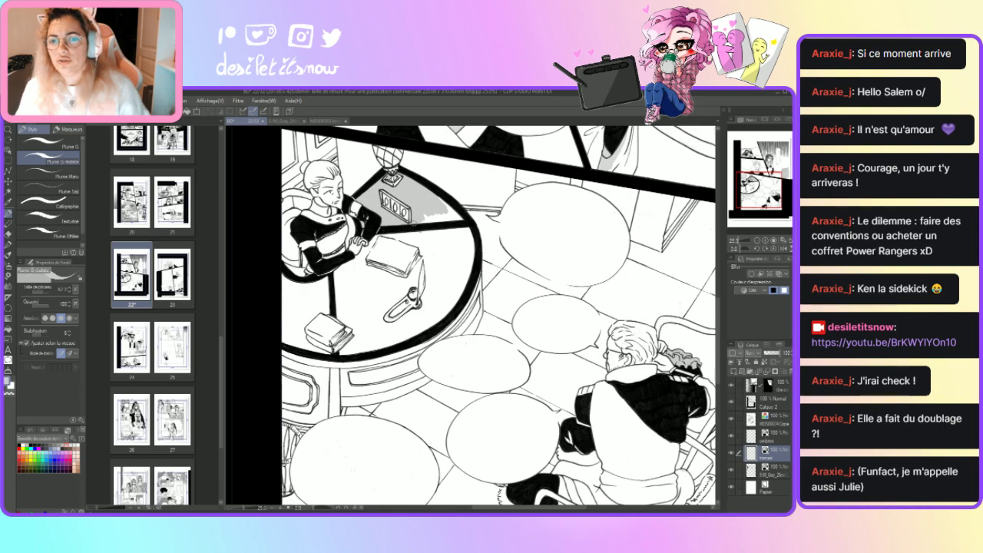
Paint grey tone on the desk's large section along its curved edge and around the book and the letter-opener-shaped object.
{"action": "mouse_move", "coordinate": [422, 223]}
{"action": "left_mouse_down"}
{"action": "mouse_move", "coordinate": [440, 218]}
{"action": "mouse_move", "coordinate": [436, 207]}
{"action": "mouse_move", "coordinate": [453, 216]}
{"action": "mouse_move", "coordinate": [444, 201]}
{"action": "mouse_move", "coordinate": [468, 265]}
{"action": "mouse_move", "coordinate": [470, 235]}
{"action": "mouse_move", "coordinate": [468, 253]}
{"action": "left_mouse_up"}
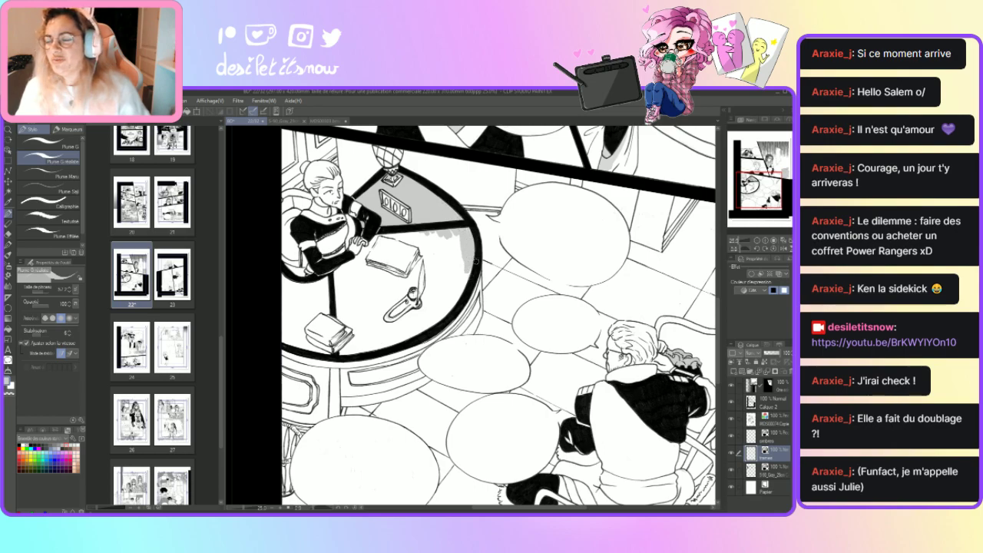
{"action": "mouse_move", "coordinate": [449, 255]}
{"action": "left_mouse_down"}
{"action": "mouse_move", "coordinate": [458, 277]}
{"action": "mouse_move", "coordinate": [450, 304]}
{"action": "left_mouse_up"}
{"action": "mouse_move", "coordinate": [457, 240]}
{"action": "left_mouse_down"}
{"action": "mouse_move", "coordinate": [454, 280]}
{"action": "mouse_move", "coordinate": [459, 261]}
{"action": "mouse_move", "coordinate": [451, 249]}
{"action": "mouse_move", "coordinate": [450, 266]}
{"action": "mouse_move", "coordinate": [440, 231]}
{"action": "mouse_move", "coordinate": [440, 263]}
{"action": "mouse_move", "coordinate": [440, 229]}
{"action": "mouse_move", "coordinate": [442, 250]}
{"action": "mouse_move", "coordinate": [423, 233]}
{"action": "mouse_move", "coordinate": [441, 238]}
{"action": "mouse_move", "coordinate": [398, 235]}
{"action": "mouse_move", "coordinate": [427, 254]}
{"action": "left_mouse_up"}
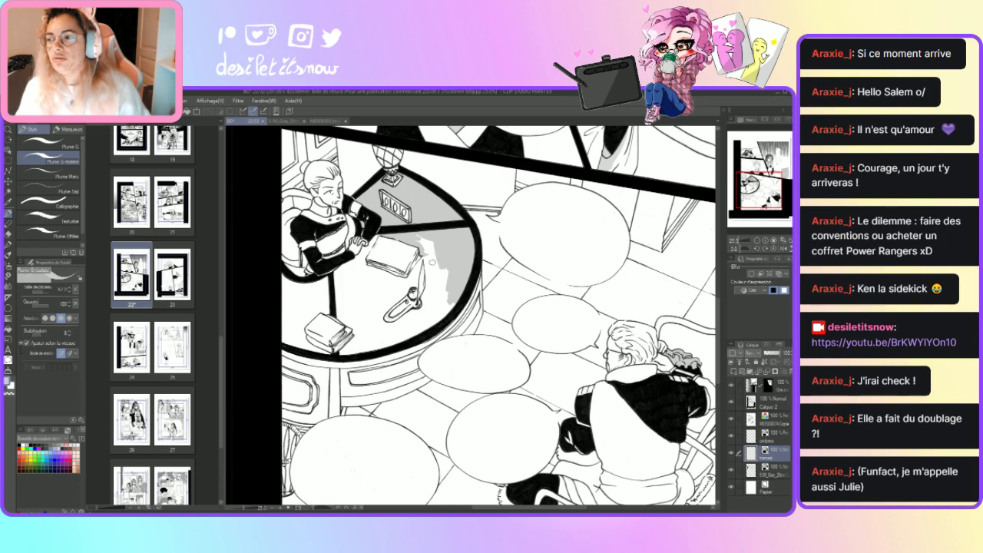
{"action": "left_click_drag", "start_coordinate": [420, 233], "coordinate": [421, 248]}
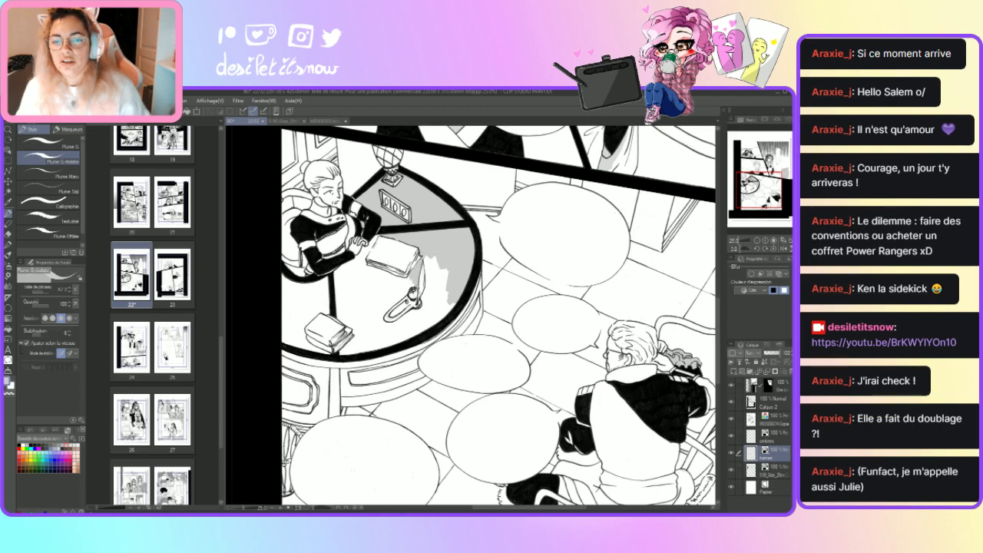
{"action": "mouse_move", "coordinate": [401, 296]}
{"action": "left_mouse_down"}
{"action": "mouse_move", "coordinate": [385, 313]}
{"action": "mouse_move", "coordinate": [415, 280]}
{"action": "left_mouse_up"}
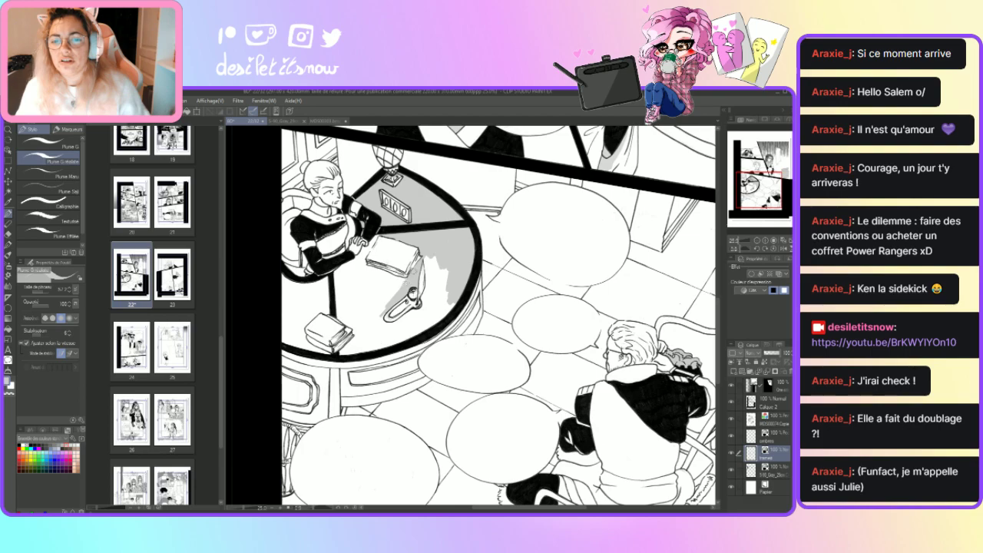
{"action": "left_click_drag", "start_coordinate": [397, 281], "coordinate": [404, 277]}
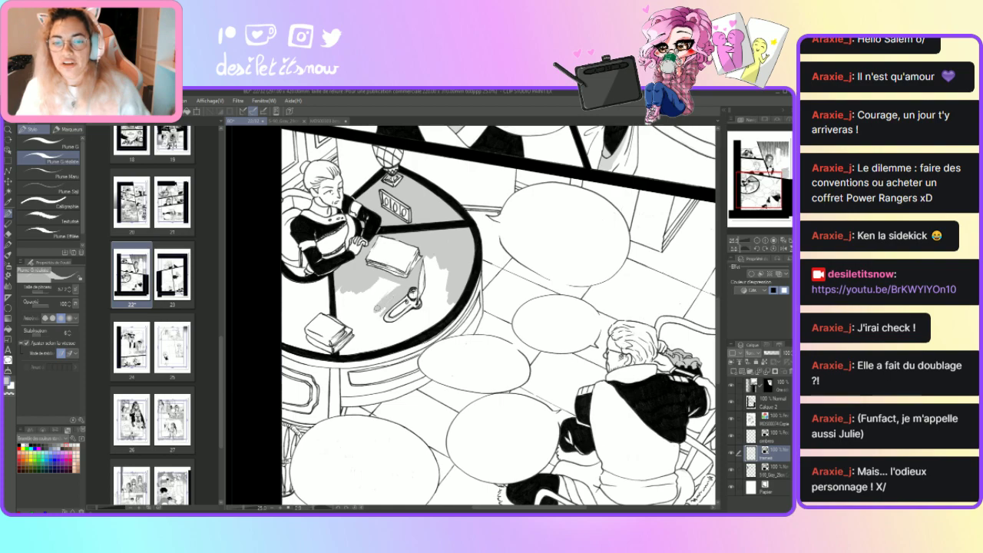
Fill the remaining white areas of the desk's large section with grey tone, down to the black rim and the stacked books.
{"action": "mouse_move", "coordinate": [373, 301]}
{"action": "left_mouse_down"}
{"action": "mouse_move", "coordinate": [387, 281]}
{"action": "mouse_move", "coordinate": [367, 292]}
{"action": "left_mouse_up"}
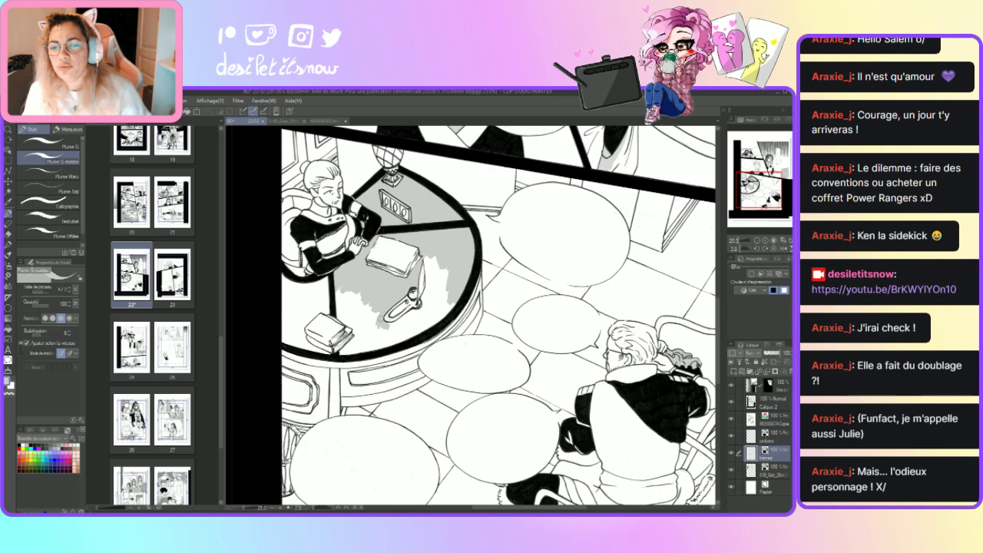
{"action": "left_click_drag", "start_coordinate": [382, 328], "coordinate": [402, 319]}
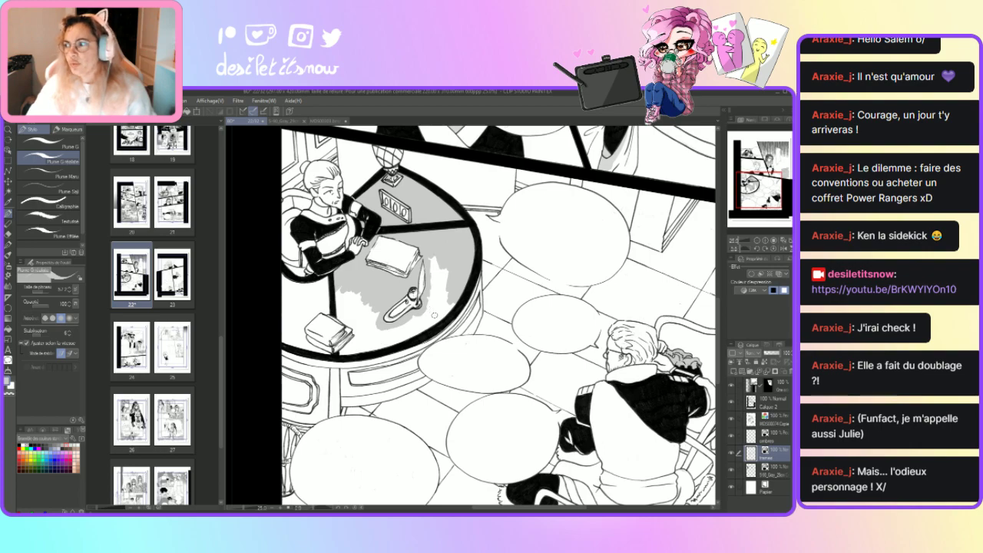
{"action": "mouse_move", "coordinate": [440, 291]}
{"action": "left_mouse_down"}
{"action": "mouse_move", "coordinate": [443, 299]}
{"action": "mouse_move", "coordinate": [439, 284]}
{"action": "mouse_move", "coordinate": [430, 291]}
{"action": "left_mouse_up"}
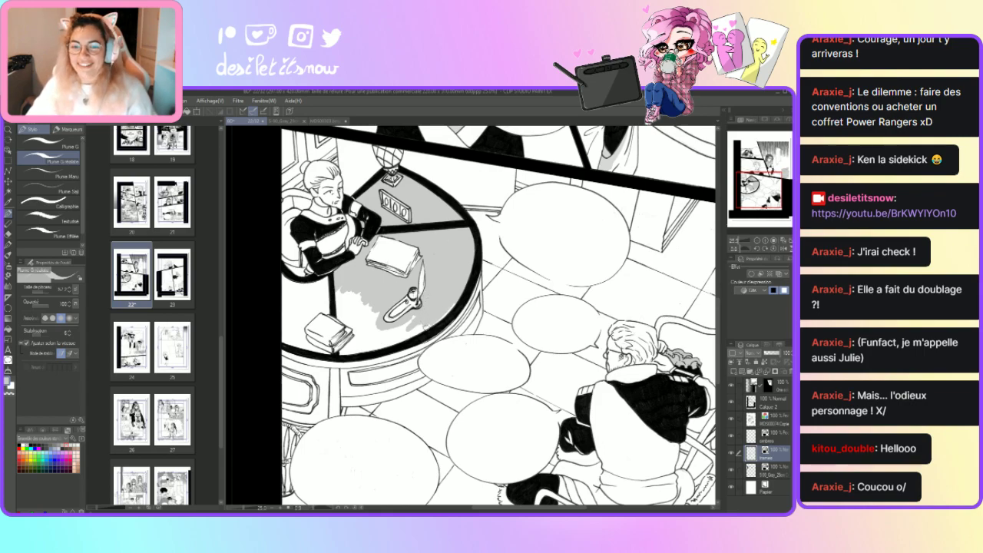
{"action": "mouse_move", "coordinate": [434, 316]}
{"action": "left_mouse_down"}
{"action": "mouse_move", "coordinate": [394, 342]}
{"action": "mouse_move", "coordinate": [379, 338]}
{"action": "left_mouse_up"}
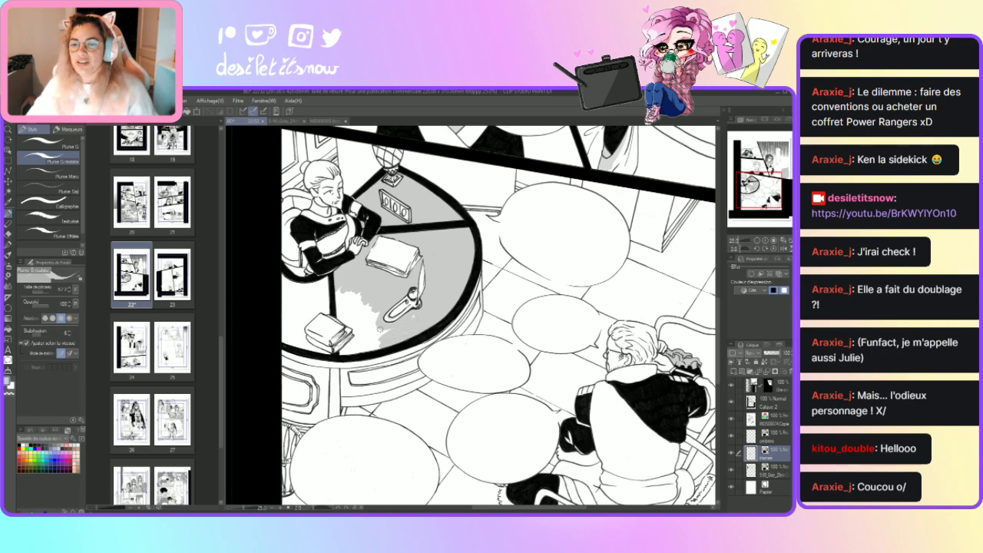
{"action": "mouse_move", "coordinate": [399, 326]}
{"action": "left_mouse_down"}
{"action": "mouse_move", "coordinate": [357, 352]}
{"action": "mouse_move", "coordinate": [389, 343]}
{"action": "mouse_move", "coordinate": [341, 356]}
{"action": "mouse_move", "coordinate": [358, 335]}
{"action": "mouse_move", "coordinate": [338, 355]}
{"action": "mouse_move", "coordinate": [376, 327]}
{"action": "left_mouse_up"}
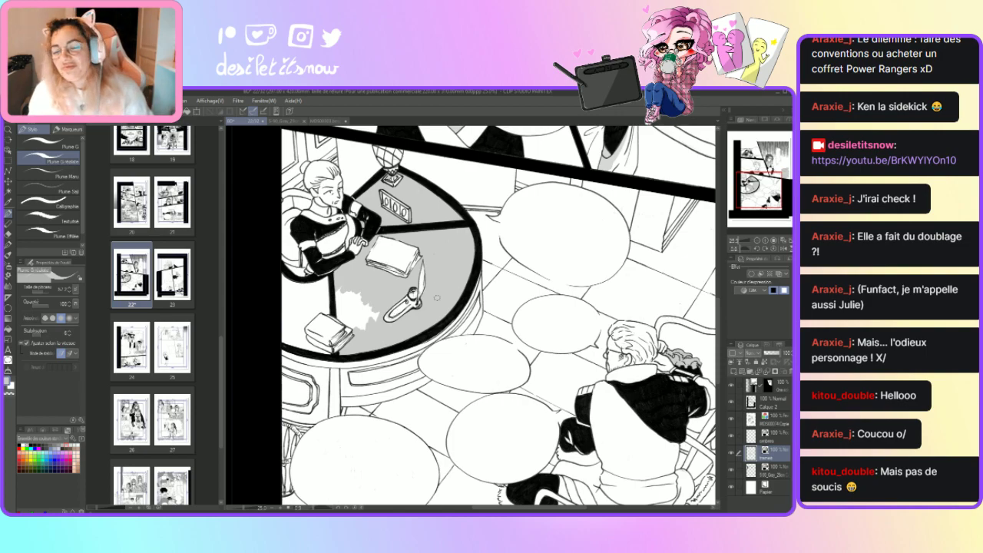
{"action": "mouse_move", "coordinate": [346, 312]}
{"action": "left_mouse_down"}
{"action": "mouse_move", "coordinate": [369, 326]}
{"action": "mouse_move", "coordinate": [369, 310]}
{"action": "mouse_move", "coordinate": [375, 323]}
{"action": "mouse_move", "coordinate": [376, 302]}
{"action": "mouse_move", "coordinate": [376, 318]}
{"action": "mouse_move", "coordinate": [380, 309]}
{"action": "mouse_move", "coordinate": [361, 298]}
{"action": "mouse_move", "coordinate": [370, 317]}
{"action": "mouse_move", "coordinate": [340, 300]}
{"action": "left_mouse_up"}
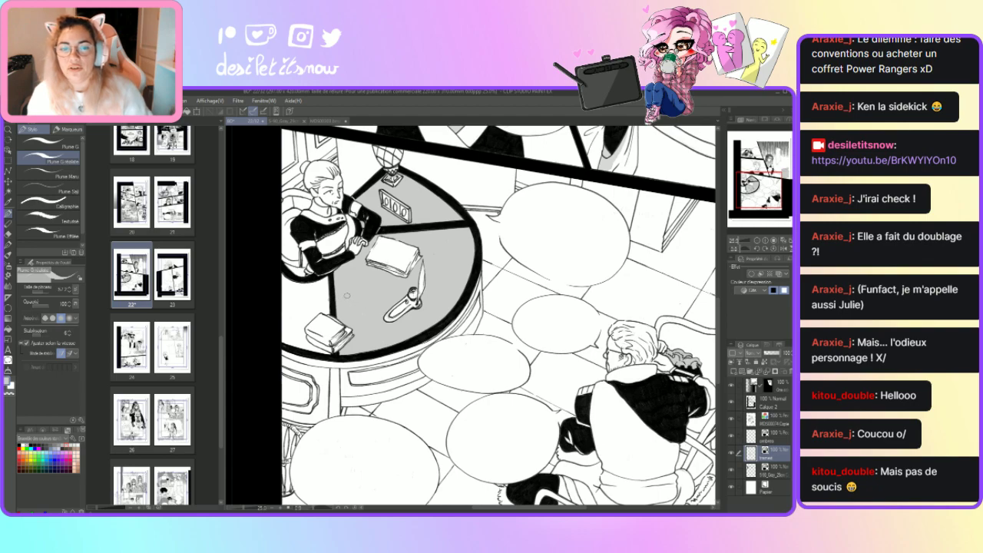
Paint grey tone on the desk section in front of the seated woman, filling around the stacked books.
{"action": "mouse_move", "coordinate": [314, 295]}
{"action": "left_mouse_down"}
{"action": "mouse_move", "coordinate": [303, 287]}
{"action": "mouse_move", "coordinate": [329, 278]}
{"action": "mouse_move", "coordinate": [293, 288]}
{"action": "mouse_move", "coordinate": [312, 285]}
{"action": "mouse_move", "coordinate": [276, 276]}
{"action": "left_mouse_up"}
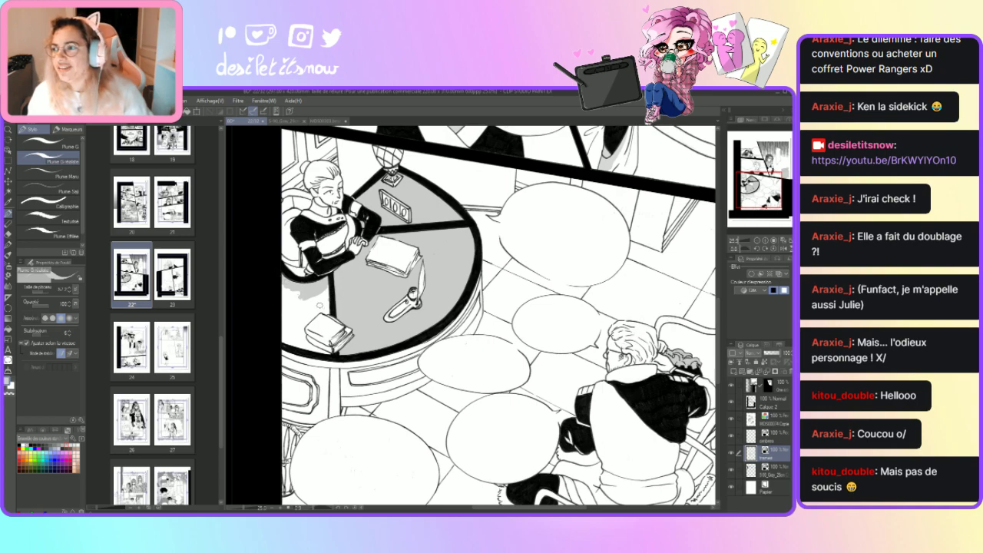
{"action": "mouse_move", "coordinate": [323, 310]}
{"action": "left_mouse_down"}
{"action": "mouse_move", "coordinate": [295, 331]}
{"action": "mouse_move", "coordinate": [314, 313]}
{"action": "left_mouse_up"}
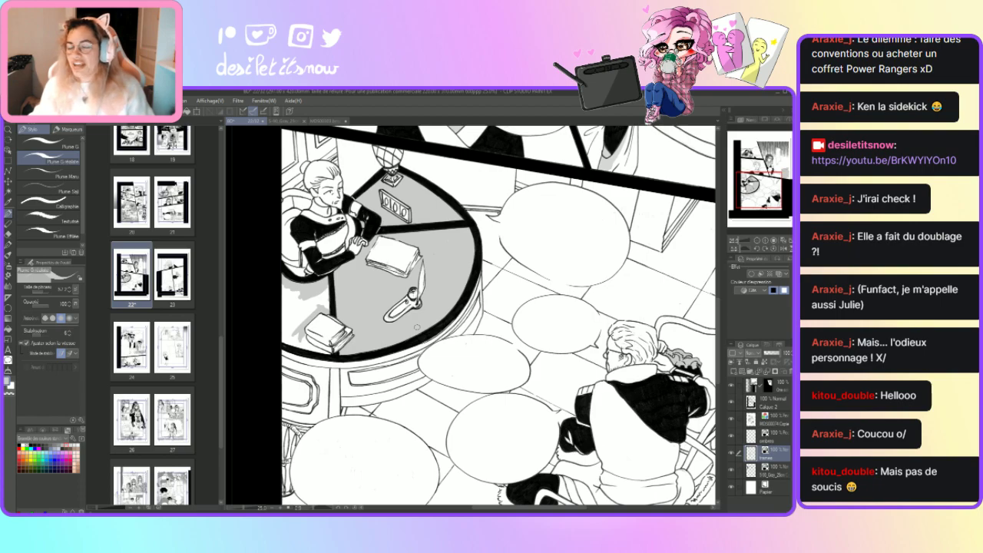
{"action": "left_click_drag", "start_coordinate": [299, 343], "coordinate": [309, 340]}
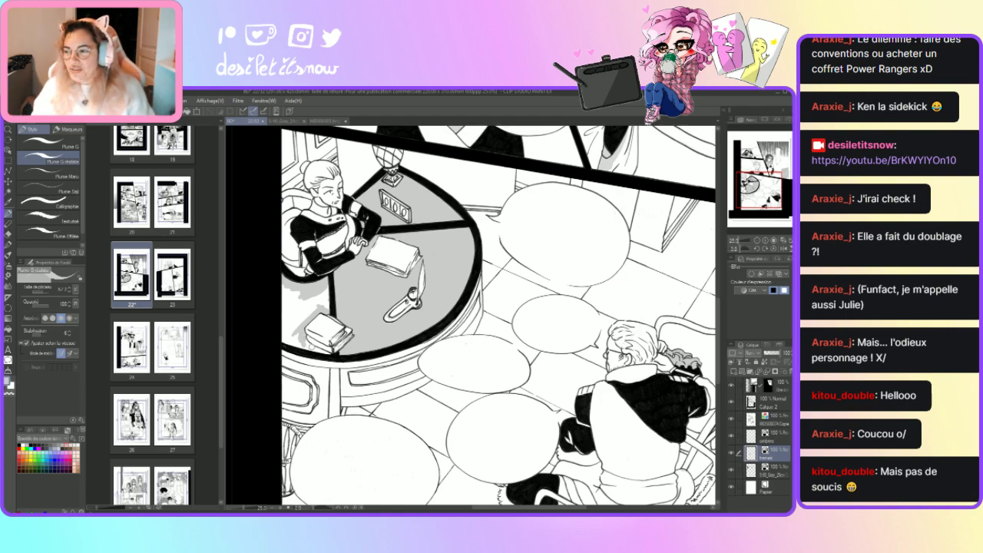
{"action": "mouse_move", "coordinate": [310, 346]}
{"action": "left_mouse_down"}
{"action": "mouse_move", "coordinate": [328, 354]}
{"action": "mouse_move", "coordinate": [288, 340]}
{"action": "mouse_move", "coordinate": [294, 347]}
{"action": "left_mouse_up"}
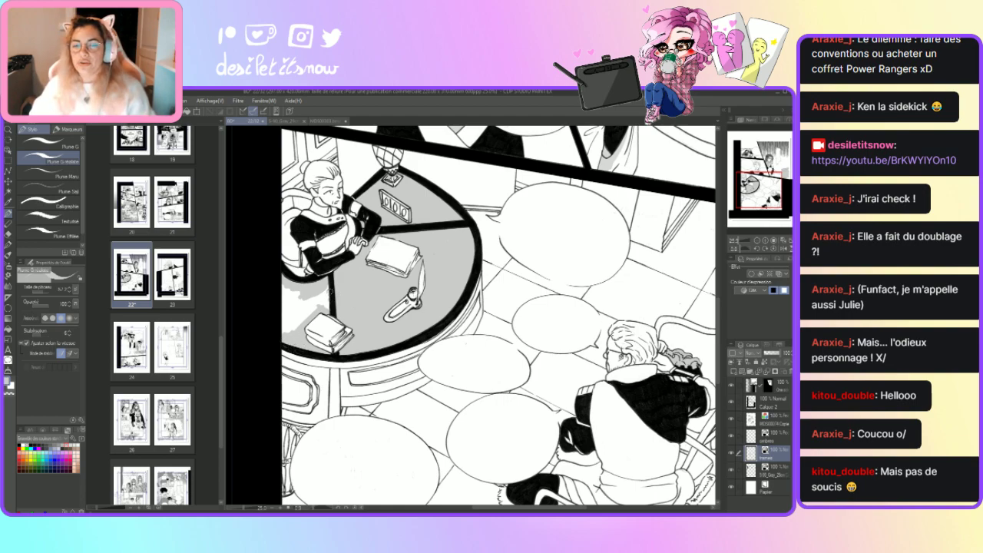
{"action": "mouse_move", "coordinate": [300, 309]}
{"action": "left_mouse_down"}
{"action": "mouse_move", "coordinate": [292, 317]}
{"action": "mouse_move", "coordinate": [281, 293]}
{"action": "mouse_move", "coordinate": [289, 311]}
{"action": "mouse_move", "coordinate": [319, 301]}
{"action": "mouse_move", "coordinate": [310, 317]}
{"action": "mouse_move", "coordinate": [330, 295]}
{"action": "mouse_move", "coordinate": [332, 306]}
{"action": "left_mouse_up"}
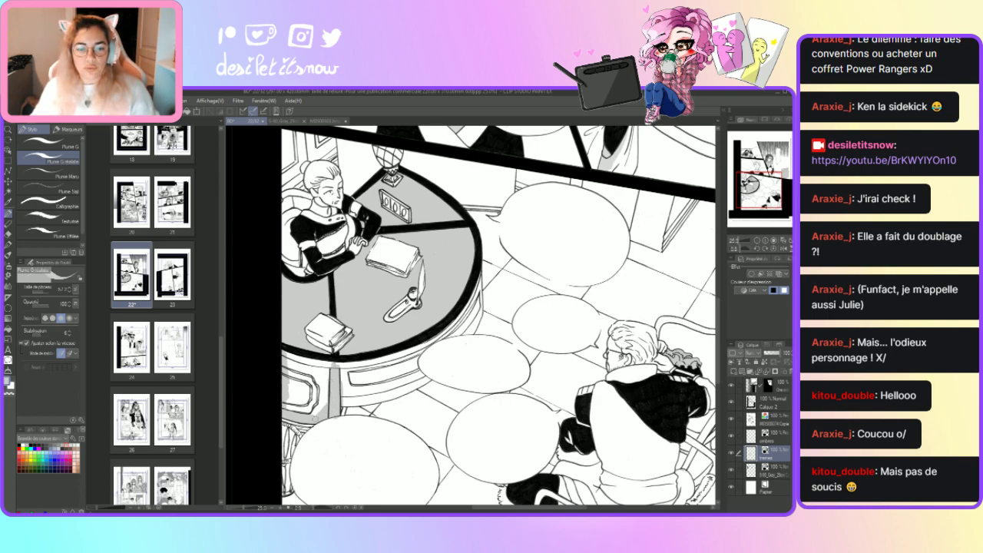
Paint grey tone on the desk's side below the stacked books and erase the spill at the panel's edge.
{"action": "mouse_move", "coordinate": [313, 418]}
{"action": "left_mouse_down"}
{"action": "mouse_move", "coordinate": [327, 370]}
{"action": "mouse_move", "coordinate": [319, 393]}
{"action": "mouse_move", "coordinate": [322, 371]}
{"action": "mouse_move", "coordinate": [286, 370]}
{"action": "mouse_move", "coordinate": [322, 363]}
{"action": "mouse_move", "coordinate": [279, 354]}
{"action": "left_mouse_up"}
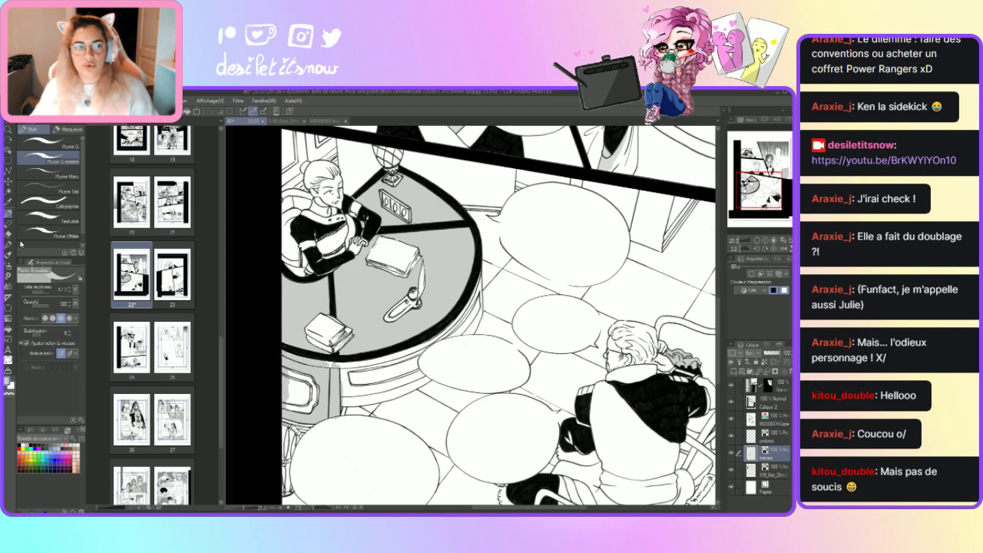
{"action": "key", "text": "e"}
{"action": "mouse_move", "coordinate": [275, 377]}
{"action": "left_mouse_down"}
{"action": "mouse_move", "coordinate": [283, 372]}
{"action": "mouse_move", "coordinate": [287, 400]}
{"action": "left_mouse_up"}
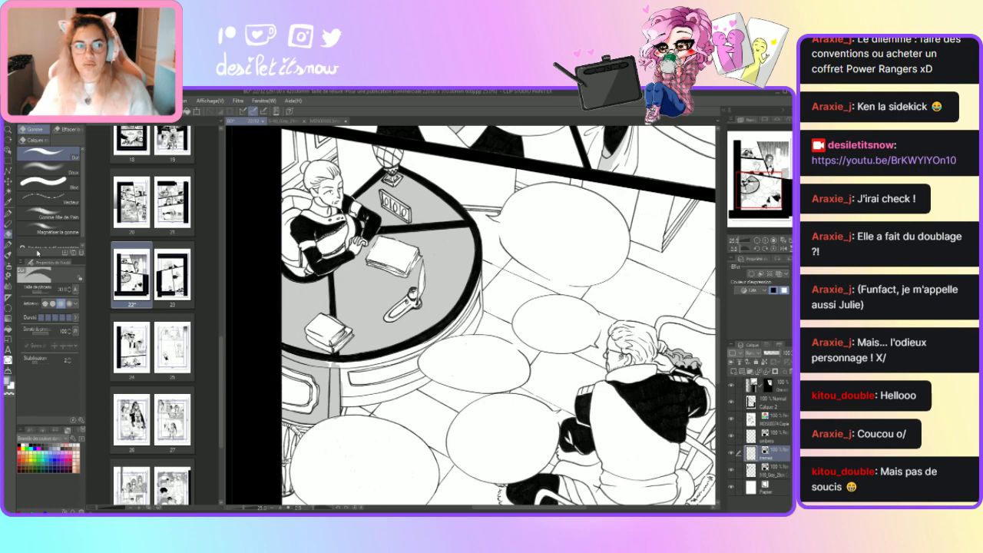
Paint grey tone along the desk's curved side beneath the black rim, leaving the inset panels white, and erase the spills.
{"action": "key", "text": "p"}
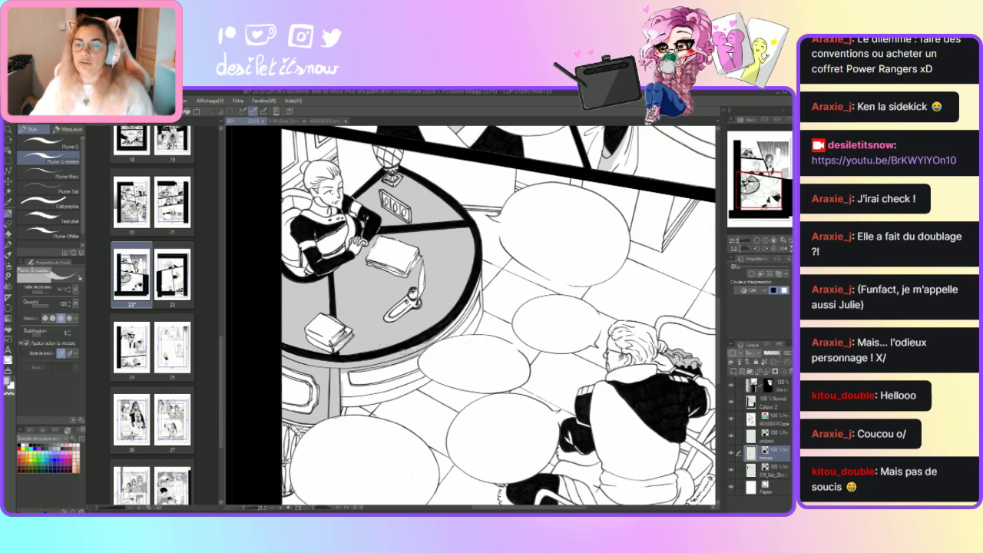
{"action": "left_click_drag", "start_coordinate": [453, 327], "coordinate": [429, 346]}
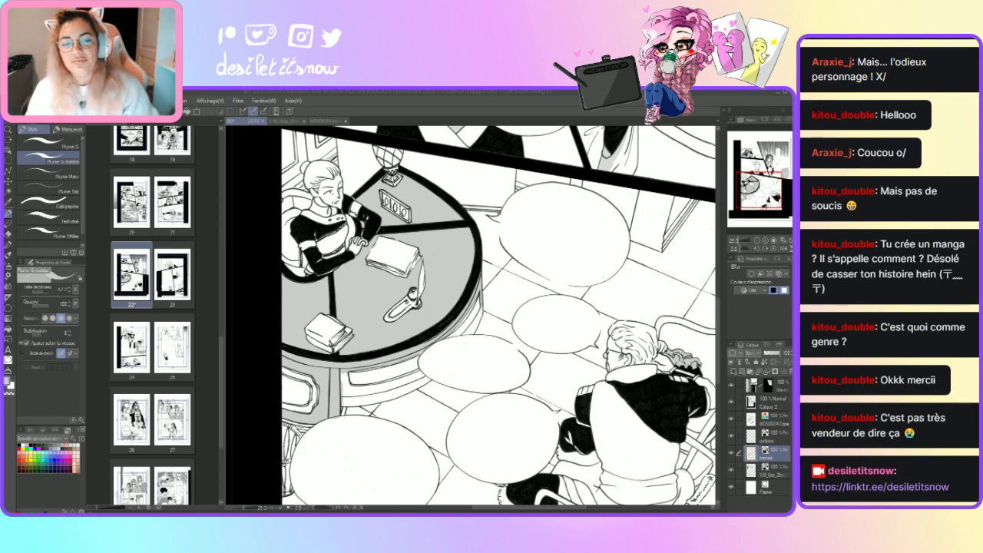
{"action": "left_click", "coordinate": [346, 366]}
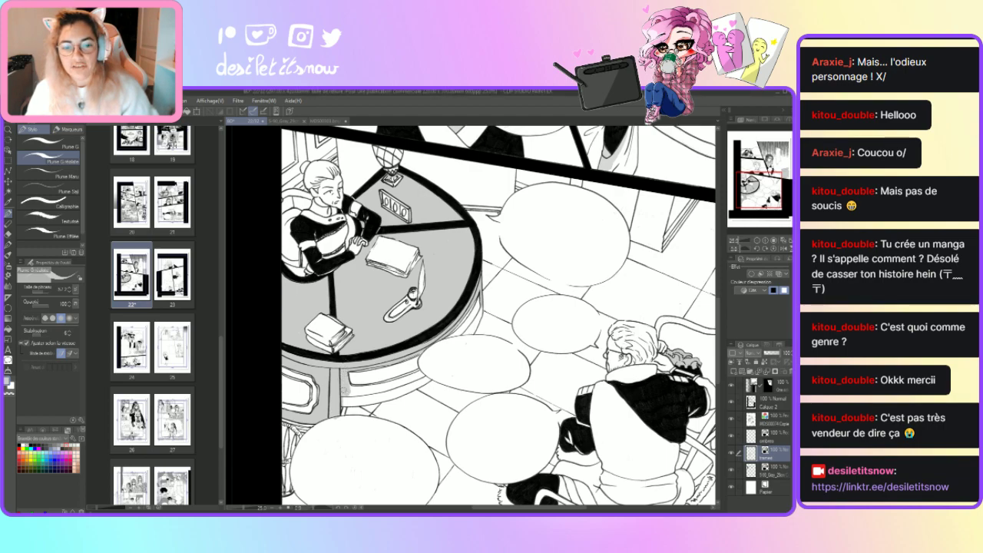
{"action": "mouse_move", "coordinate": [346, 385]}
{"action": "left_mouse_down"}
{"action": "mouse_move", "coordinate": [367, 394]}
{"action": "mouse_move", "coordinate": [338, 400]}
{"action": "mouse_move", "coordinate": [370, 398]}
{"action": "mouse_move", "coordinate": [355, 402]}
{"action": "left_mouse_up"}
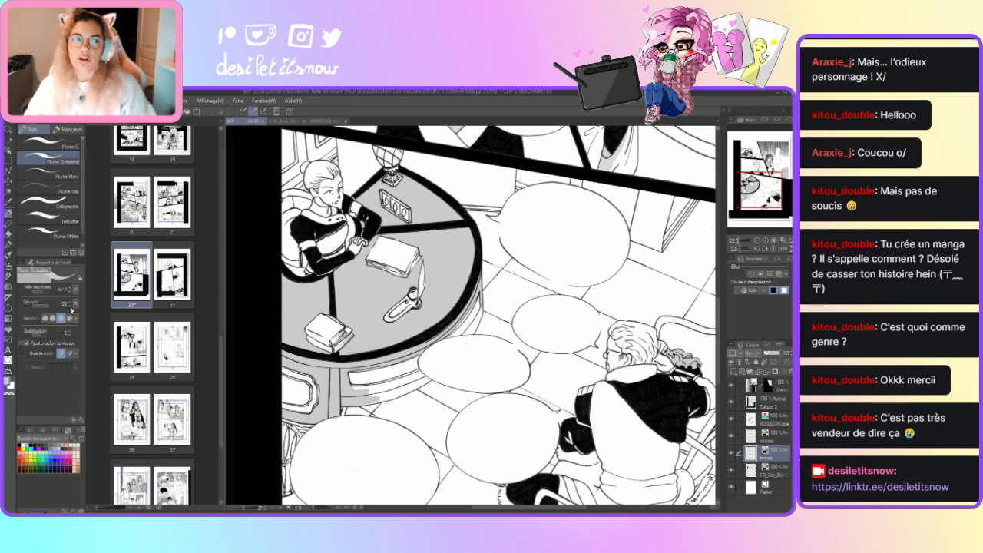
{"action": "left_click", "coordinate": [9, 234]}
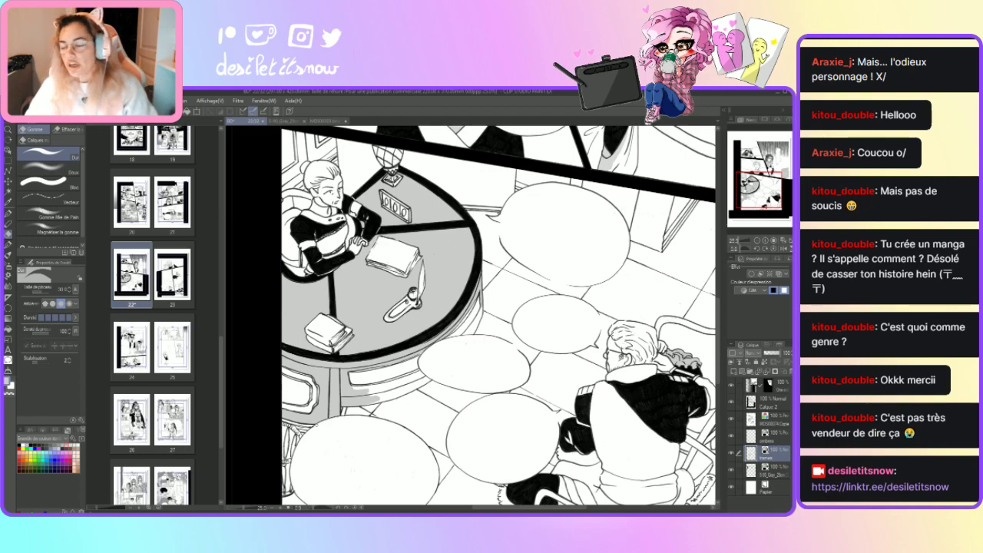
{"action": "left_click", "coordinate": [9, 214]}
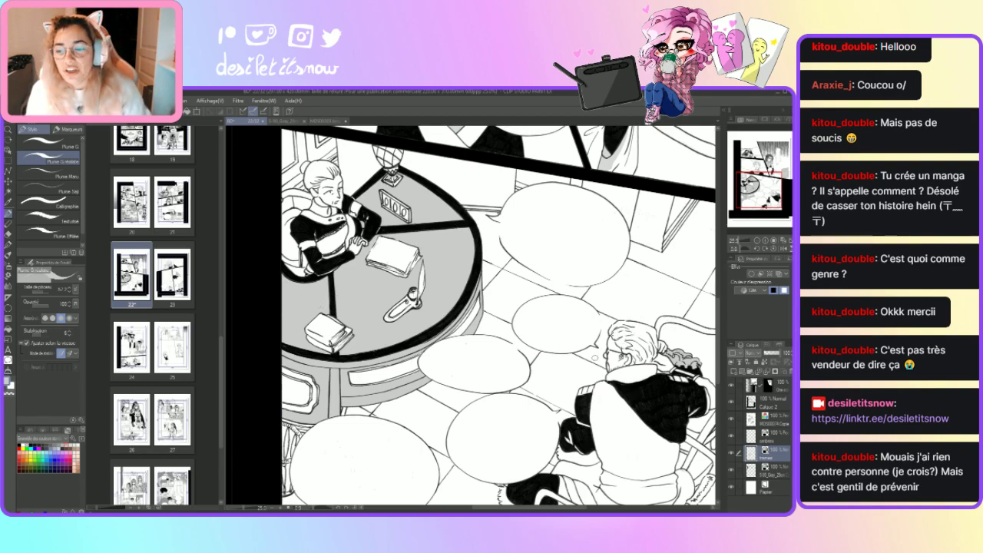
Copy a large rectangular area of the SE-1224 grainy screentone sheet and paste it into manga page 22.
{"action": "scroll", "coordinate": [720, 346], "scroll_direction": "down", "scroll_amount": 3}
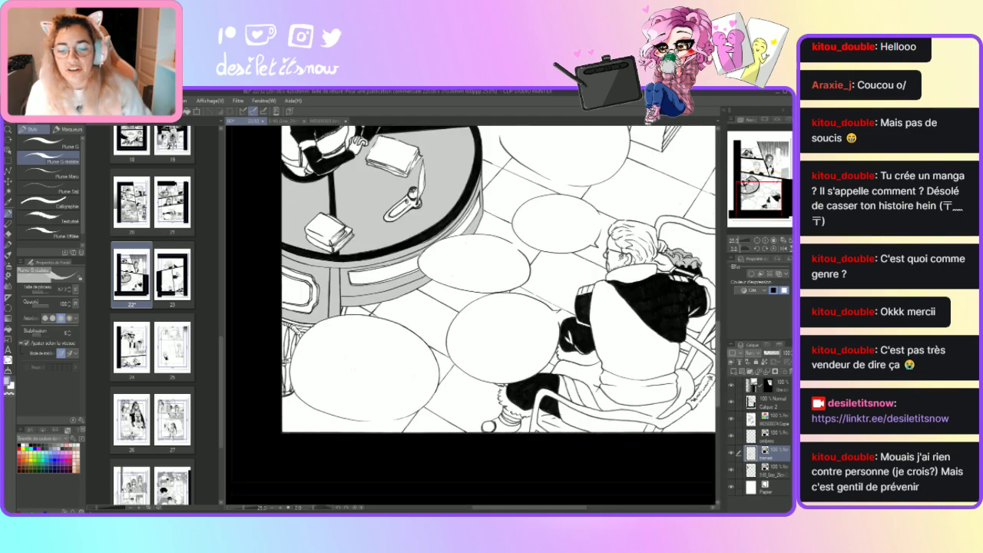
{"action": "left_click_drag", "start_coordinate": [514, 508], "coordinate": [548, 504]}
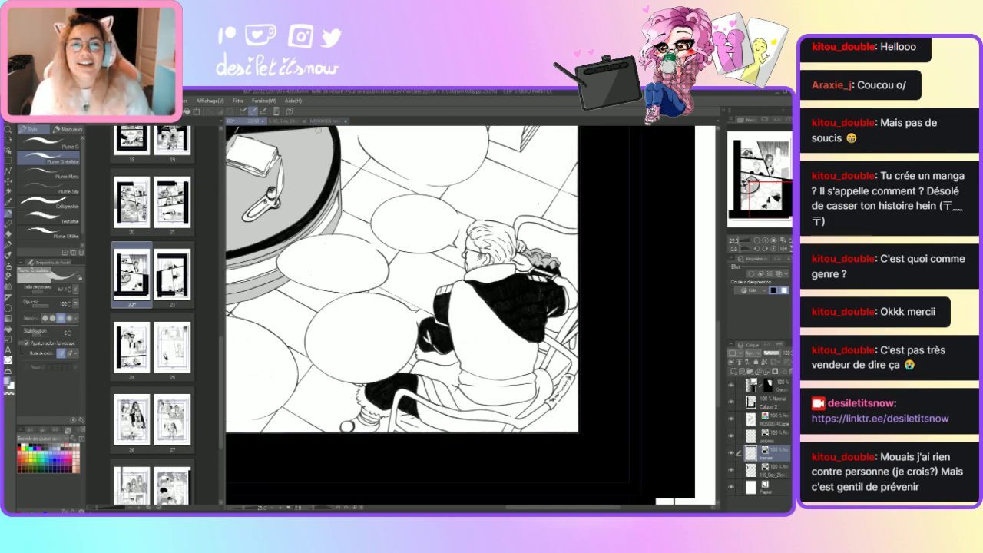
{"action": "left_click", "coordinate": [327, 121]}
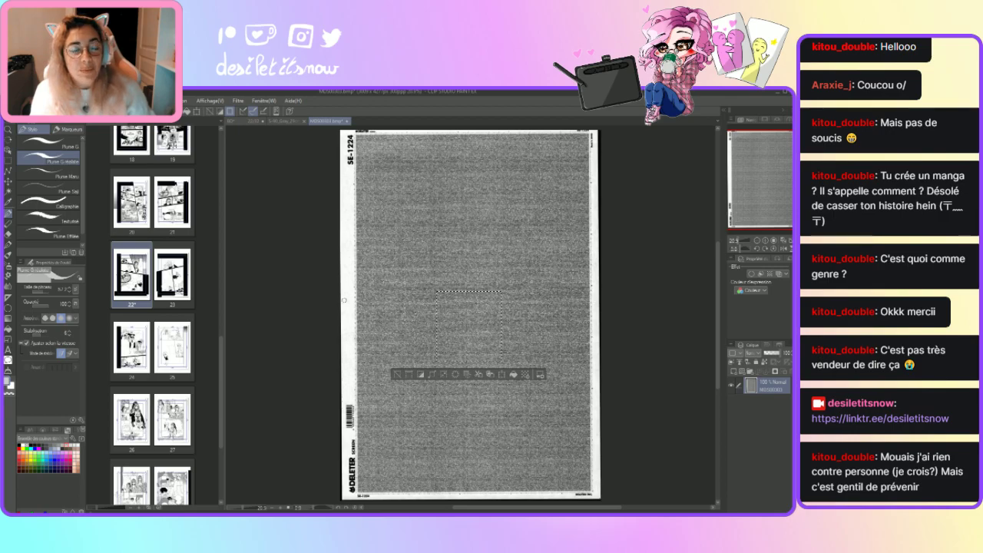
{"action": "left_click", "coordinate": [9, 162]}
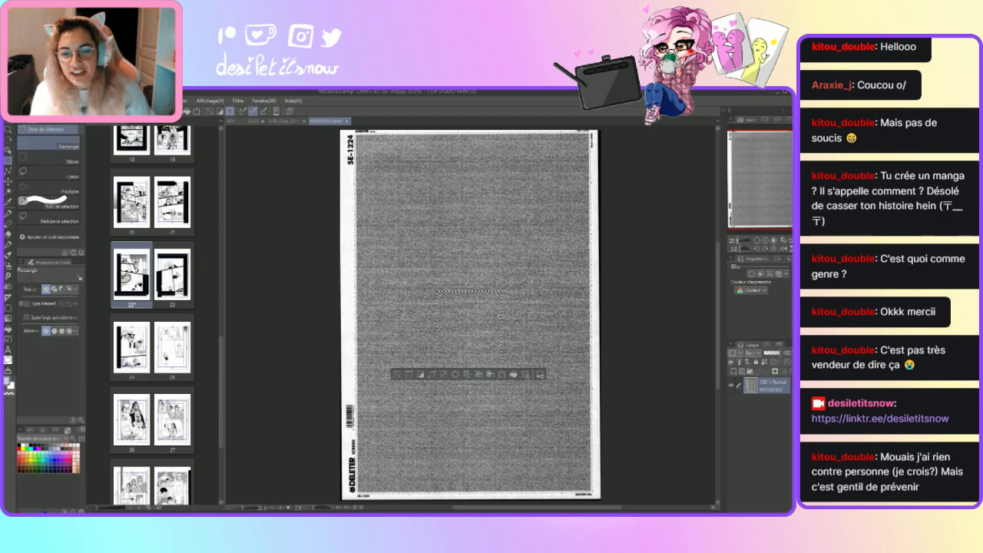
{"action": "left_click_drag", "start_coordinate": [384, 314], "coordinate": [524, 444]}
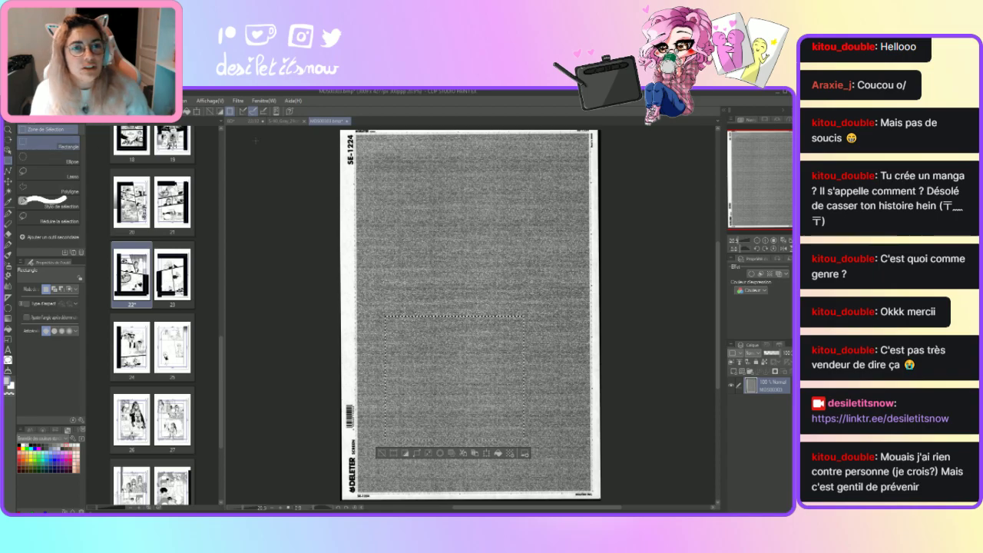
{"action": "left_click", "coordinate": [247, 120]}
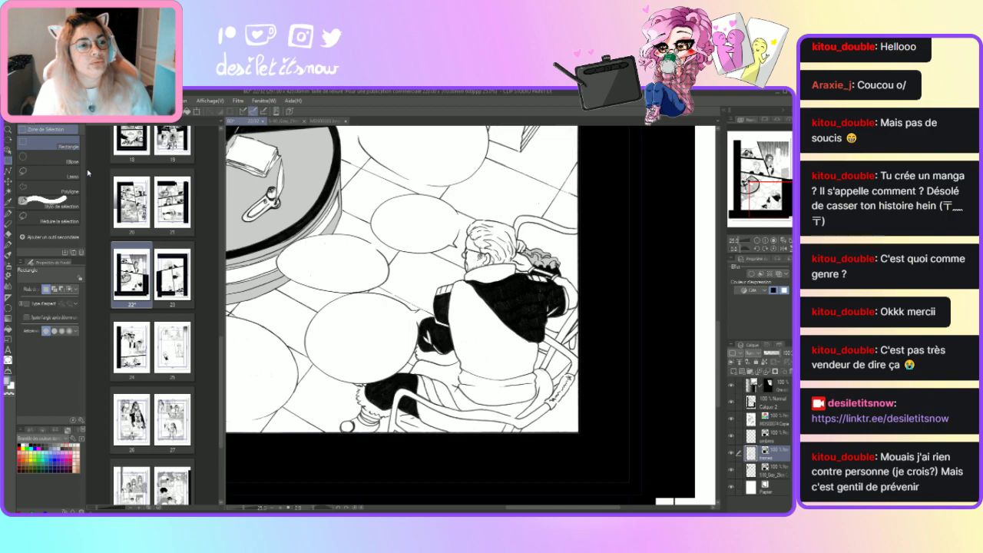
{"action": "key", "text": "ctrl+v"}
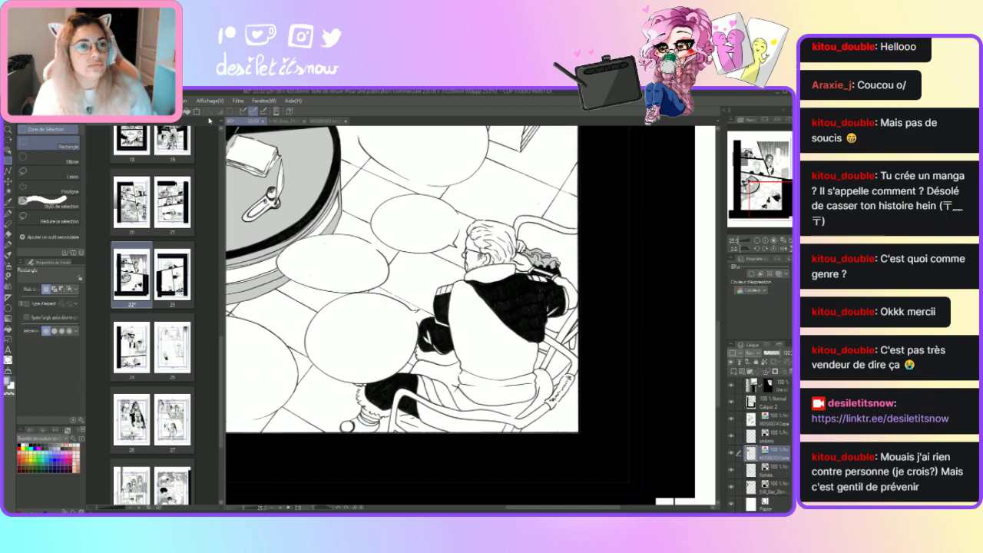
Move the pasted grainy screentone over the back of the seated figure in the lower panel.
{"action": "key", "text": "ctrl+t"}
{"action": "left_click_drag", "start_coordinate": [718, 364], "coordinate": [720, 270]}
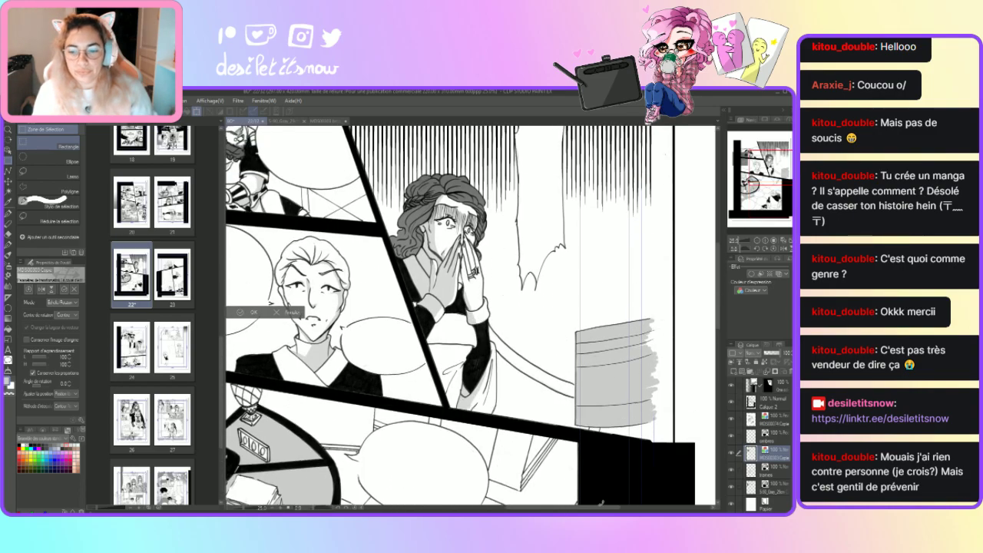
{"action": "left_click_drag", "start_coordinate": [564, 507], "coordinate": [517, 507]}
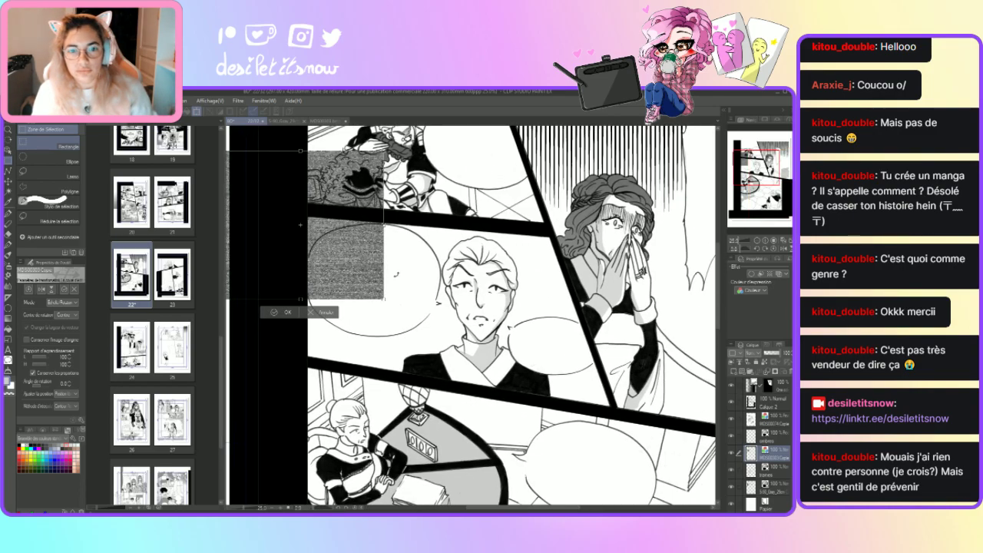
{"action": "left_click_drag", "start_coordinate": [355, 248], "coordinate": [630, 490]}
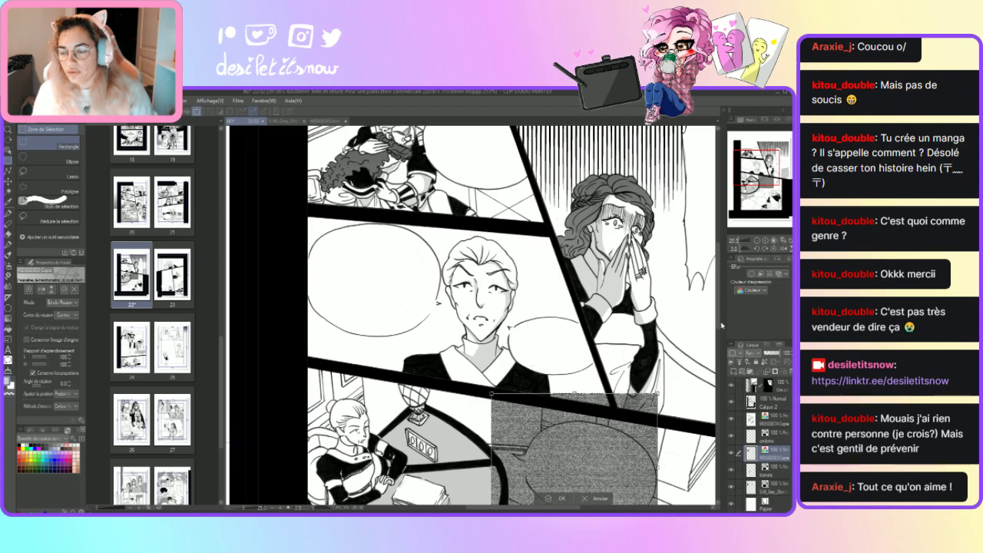
{"action": "left_click_drag", "start_coordinate": [720, 334], "coordinate": [720, 393]}
{"action": "left_click_drag", "start_coordinate": [566, 512], "coordinate": [601, 513]}
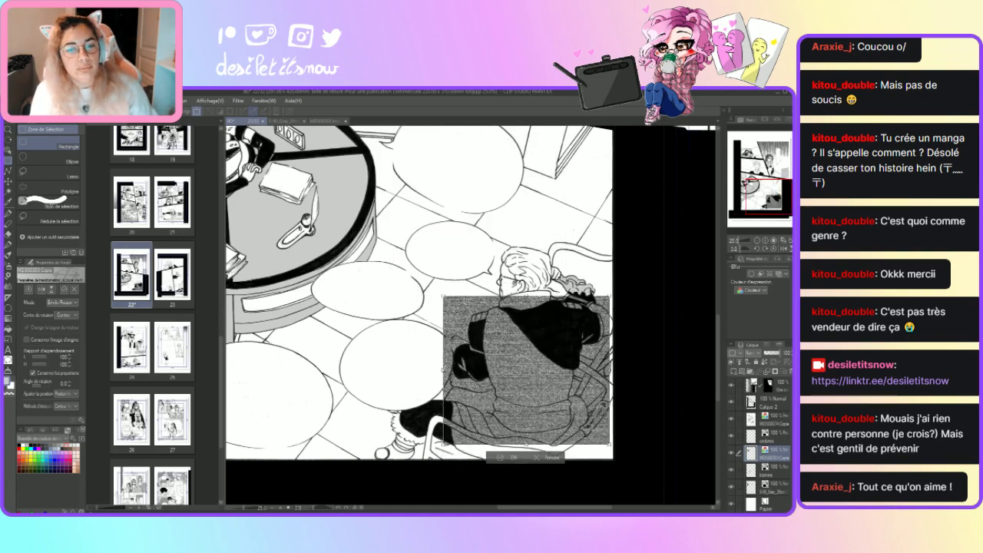
{"action": "key", "text": "Return"}
Erase the grainy tone from the chair beside the seated figure's waist and switch to the block eraser.
{"action": "key", "text": "e"}
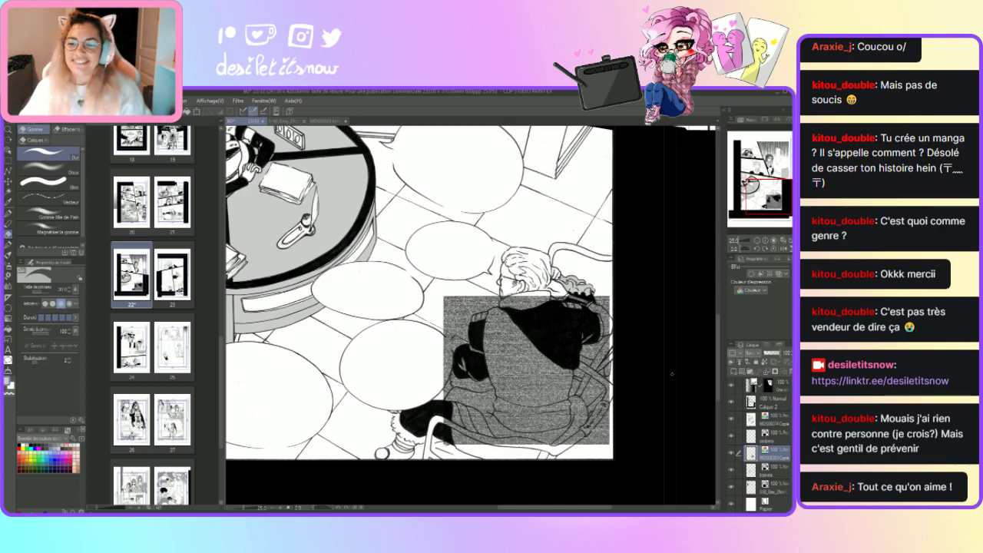
{"action": "mouse_move", "coordinate": [591, 354]}
{"action": "left_mouse_down"}
{"action": "mouse_move", "coordinate": [591, 384]}
{"action": "mouse_move", "coordinate": [581, 390]}
{"action": "left_mouse_up"}
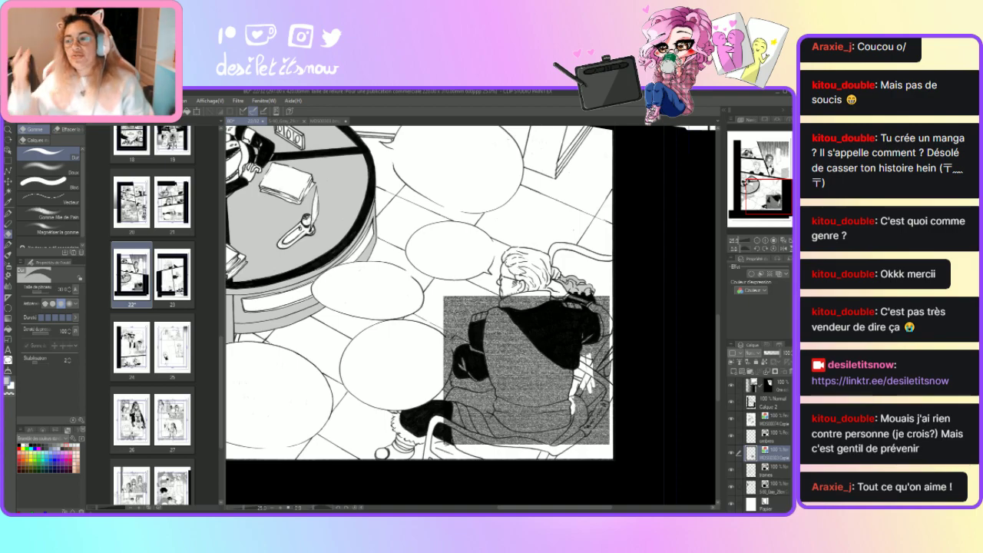
{"action": "left_click", "coordinate": [50, 184]}
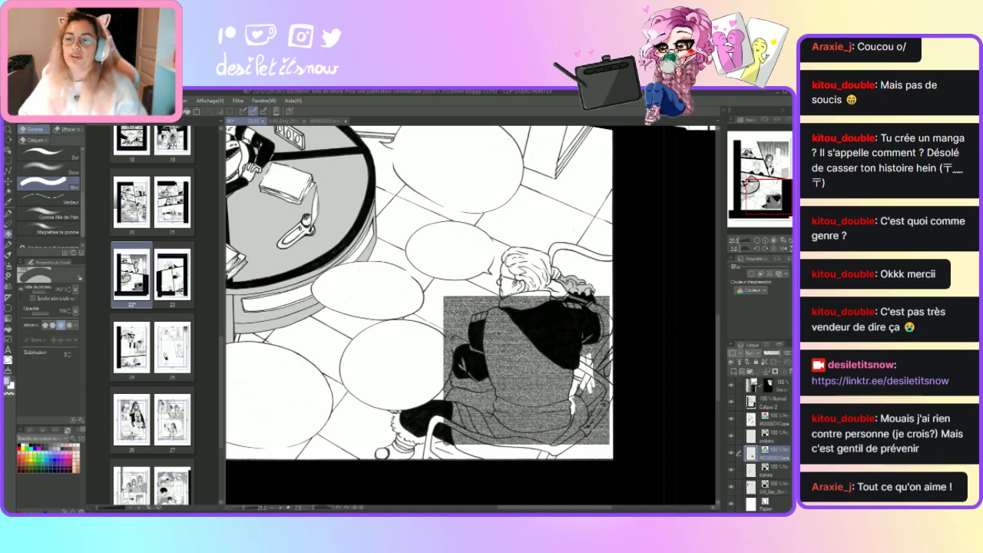
{"action": "mouse_move", "coordinate": [595, 299]}
{"action": "left_mouse_down"}
{"action": "mouse_move", "coordinate": [599, 399]}
{"action": "mouse_move", "coordinate": [586, 422]}
{"action": "mouse_move", "coordinate": [599, 442]}
{"action": "left_mouse_up"}
{"action": "key", "text": "ctrl+z"}
{"action": "key", "text": "ctrl+z"}
{"action": "key", "text": "ctrl+z"}
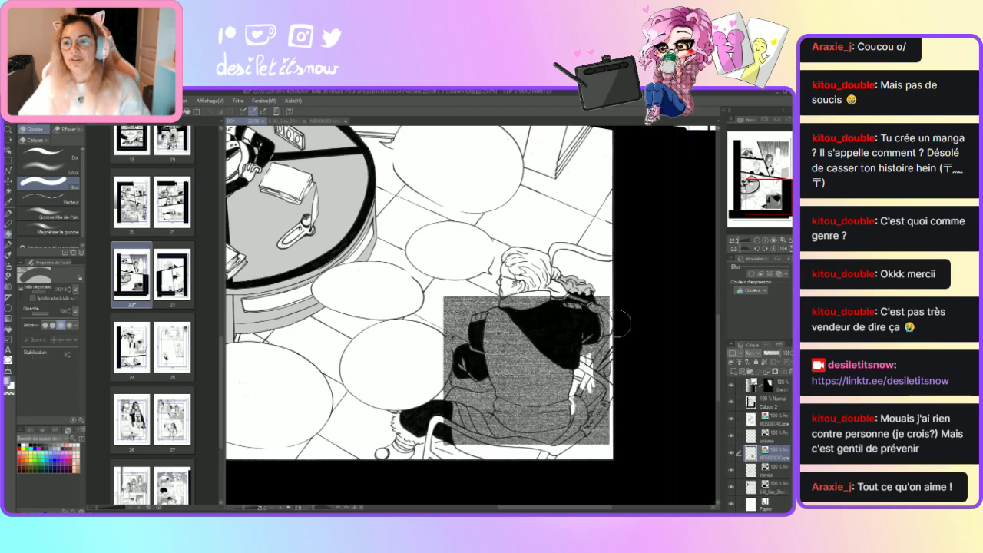
Erase the grainy tone from the chair, speech bubble, arm and lower garment, keeping it only on the back of the seated figure's garment.
{"action": "mouse_move", "coordinate": [601, 307]}
{"action": "left_mouse_down"}
{"action": "mouse_move", "coordinate": [609, 346]}
{"action": "mouse_move", "coordinate": [608, 367]}
{"action": "mouse_move", "coordinate": [588, 334]}
{"action": "mouse_move", "coordinate": [601, 409]}
{"action": "mouse_move", "coordinate": [594, 416]}
{"action": "mouse_move", "coordinate": [577, 407]}
{"action": "mouse_move", "coordinate": [598, 417]}
{"action": "mouse_move", "coordinate": [569, 451]}
{"action": "mouse_move", "coordinate": [536, 462]}
{"action": "mouse_move", "coordinate": [484, 454]}
{"action": "mouse_move", "coordinate": [557, 455]}
{"action": "mouse_move", "coordinate": [520, 458]}
{"action": "left_mouse_up"}
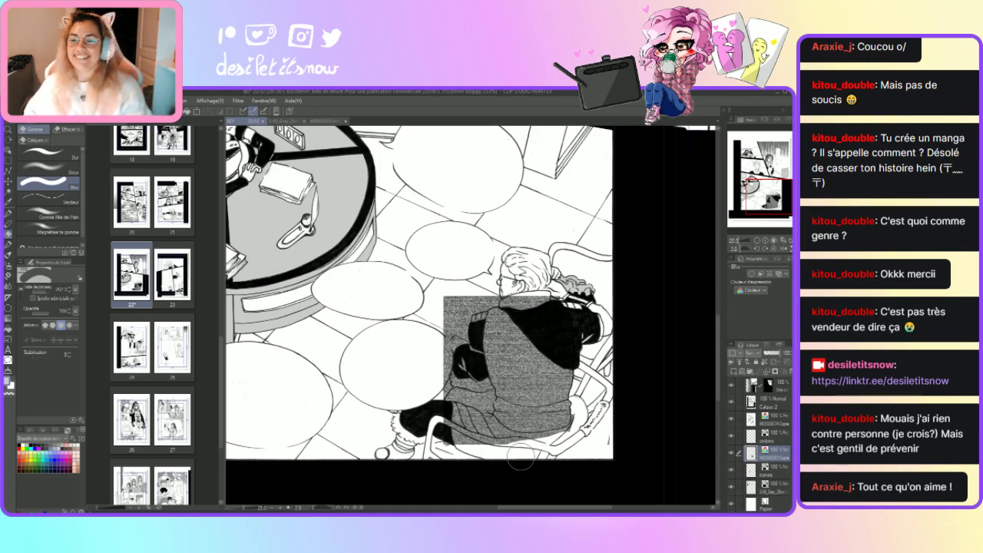
{"action": "mouse_move", "coordinate": [458, 282]}
{"action": "left_mouse_down"}
{"action": "mouse_move", "coordinate": [458, 326]}
{"action": "mouse_move", "coordinate": [470, 288]}
{"action": "mouse_move", "coordinate": [472, 315]}
{"action": "mouse_move", "coordinate": [483, 288]}
{"action": "mouse_move", "coordinate": [470, 313]}
{"action": "mouse_move", "coordinate": [482, 292]}
{"action": "mouse_move", "coordinate": [472, 314]}
{"action": "mouse_move", "coordinate": [485, 291]}
{"action": "mouse_move", "coordinate": [507, 288]}
{"action": "mouse_move", "coordinate": [495, 289]}
{"action": "mouse_move", "coordinate": [483, 295]}
{"action": "mouse_move", "coordinate": [524, 301]}
{"action": "mouse_move", "coordinate": [513, 292]}
{"action": "mouse_move", "coordinate": [531, 304]}
{"action": "mouse_move", "coordinate": [520, 298]}
{"action": "mouse_move", "coordinate": [467, 358]}
{"action": "left_mouse_up"}
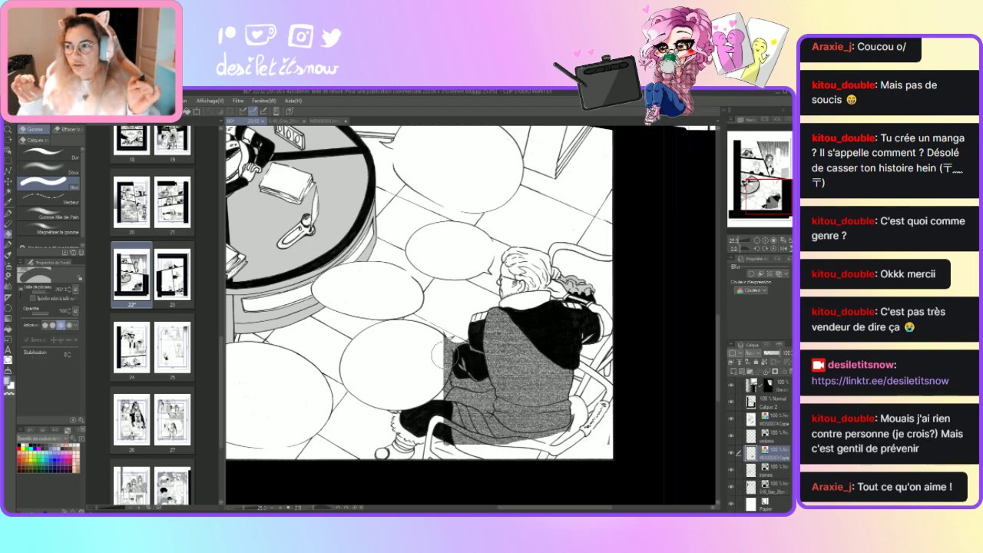
{"action": "mouse_move", "coordinate": [450, 357]}
{"action": "left_mouse_down"}
{"action": "mouse_move", "coordinate": [456, 352]}
{"action": "mouse_move", "coordinate": [473, 381]}
{"action": "mouse_move", "coordinate": [465, 353]}
{"action": "mouse_move", "coordinate": [466, 368]}
{"action": "left_mouse_up"}
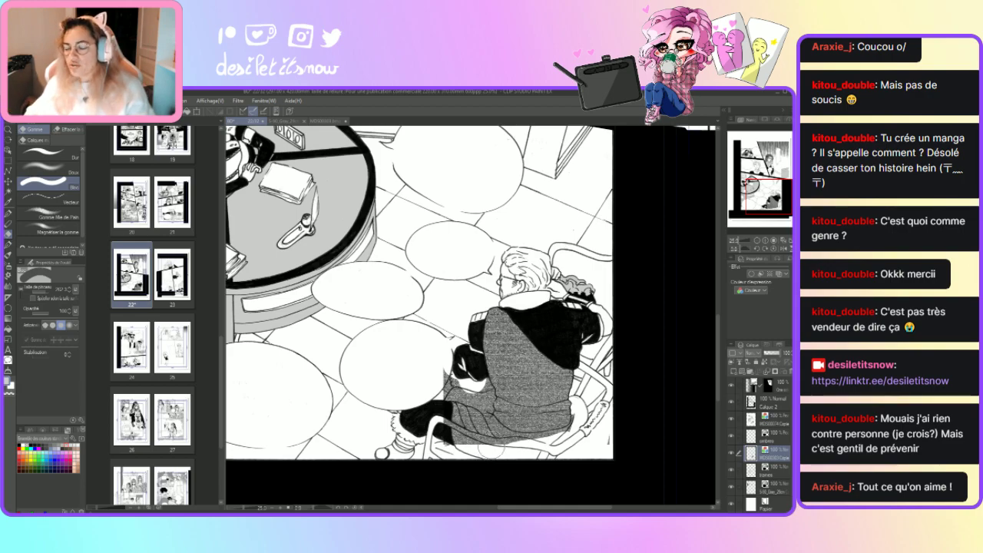
{"action": "mouse_move", "coordinate": [445, 405]}
{"action": "left_mouse_down"}
{"action": "mouse_move", "coordinate": [453, 370]}
{"action": "mouse_move", "coordinate": [469, 425]}
{"action": "mouse_move", "coordinate": [472, 413]}
{"action": "mouse_move", "coordinate": [457, 432]}
{"action": "mouse_move", "coordinate": [465, 425]}
{"action": "mouse_move", "coordinate": [465, 440]}
{"action": "mouse_move", "coordinate": [469, 405]}
{"action": "mouse_move", "coordinate": [476, 413]}
{"action": "mouse_move", "coordinate": [470, 382]}
{"action": "mouse_move", "coordinate": [488, 425]}
{"action": "mouse_move", "coordinate": [510, 440]}
{"action": "mouse_move", "coordinate": [500, 425]}
{"action": "mouse_move", "coordinate": [564, 424]}
{"action": "mouse_move", "coordinate": [492, 414]}
{"action": "mouse_move", "coordinate": [499, 421]}
{"action": "mouse_move", "coordinate": [470, 386]}
{"action": "left_mouse_up"}
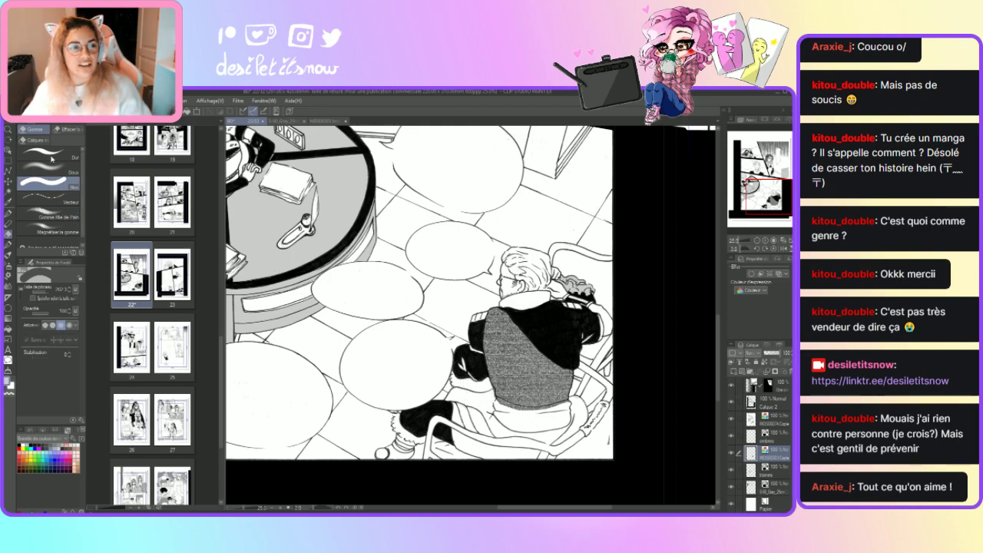
{"action": "left_click", "coordinate": [51, 157]}
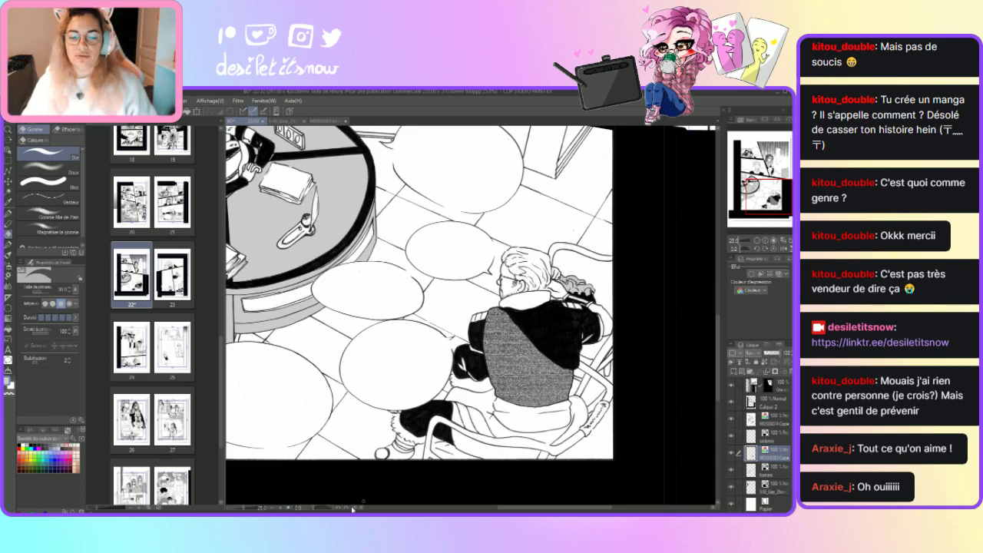
Paint shadows on the page's figures on the separate shadow layer and clean them up with the eraser.
{"action": "left_click", "coordinate": [271, 510]}
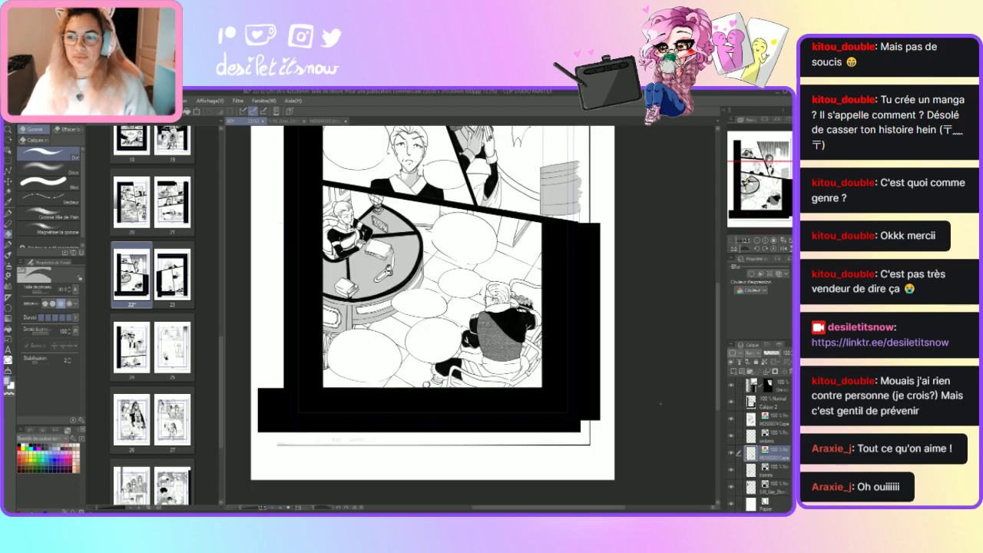
{"action": "left_click_drag", "start_coordinate": [717, 401], "coordinate": [714, 365]}
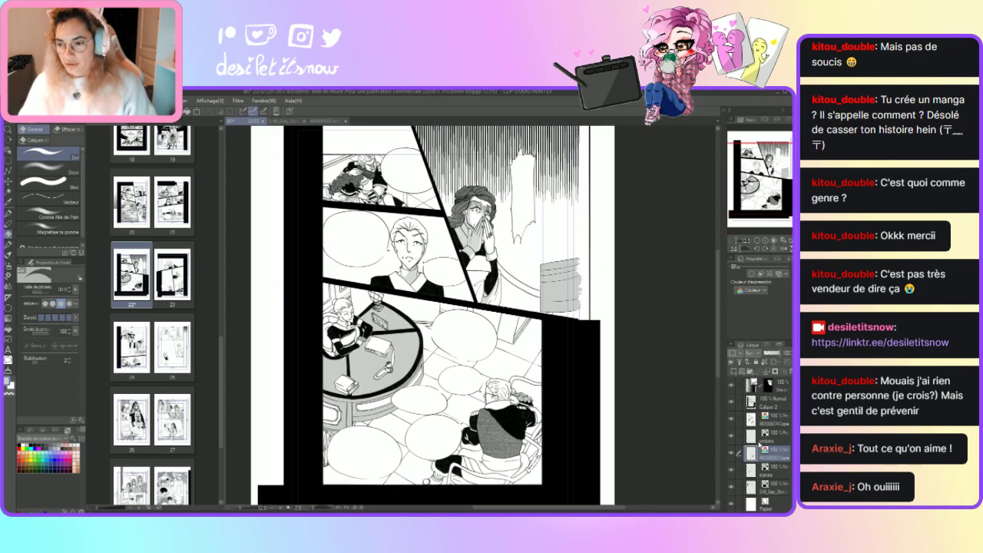
{"action": "left_click", "coordinate": [764, 435]}
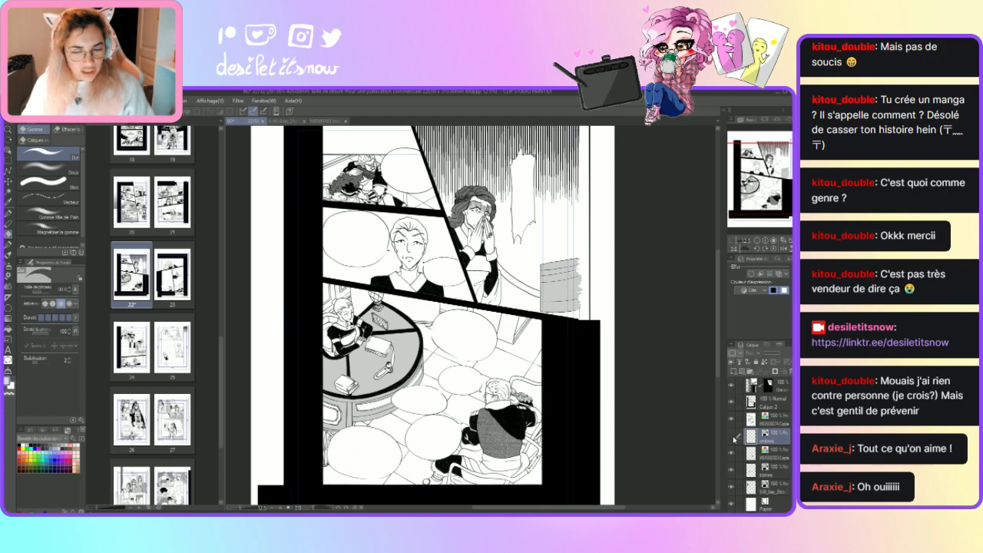
{"action": "left_click", "coordinate": [8, 213]}
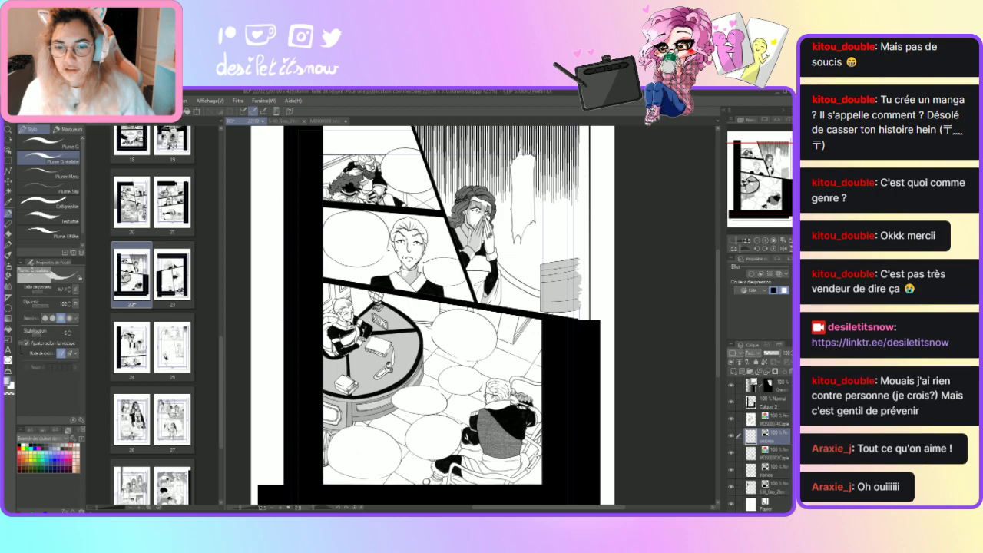
{"action": "key", "text": "e"}
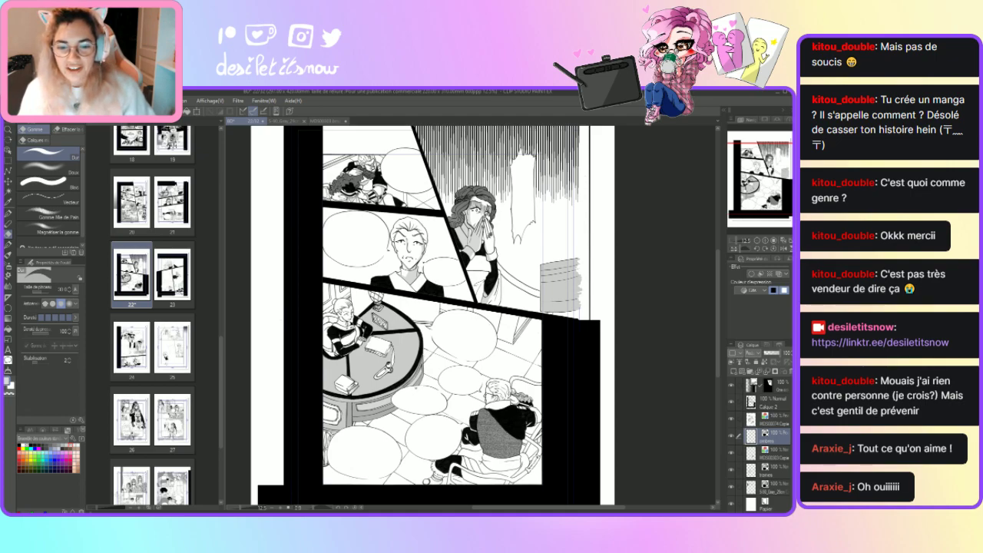
{"action": "key", "text": "p"}
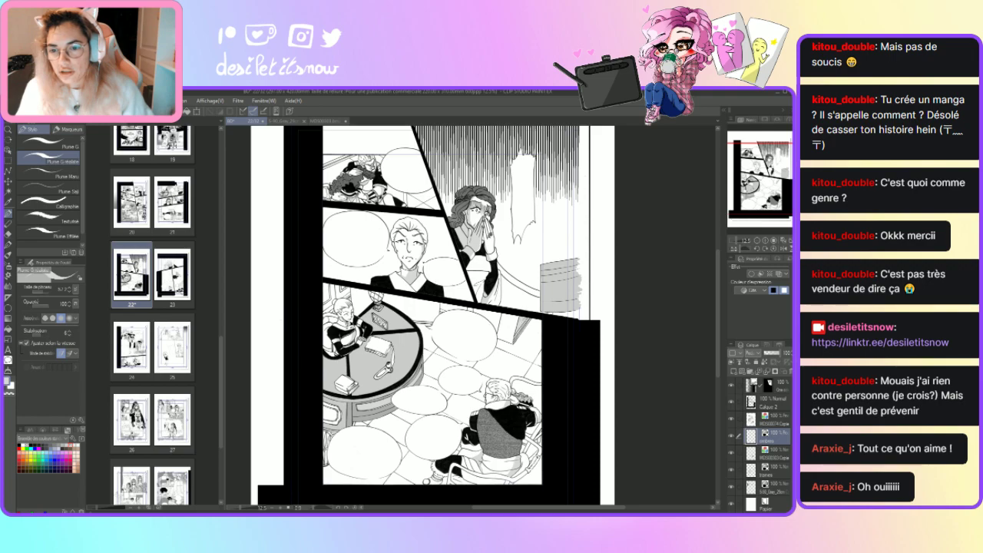
{"action": "left_click", "coordinate": [8, 234]}
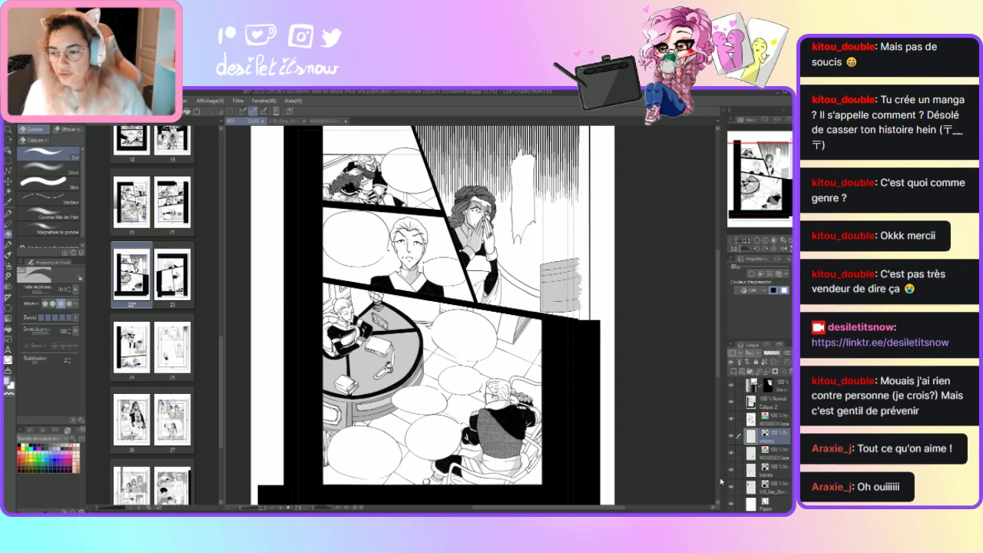
Paint the margin above the first panel solid black with a marker on the Calque 2 layer, around the speech bubble.
{"action": "left_click", "coordinate": [768, 469]}
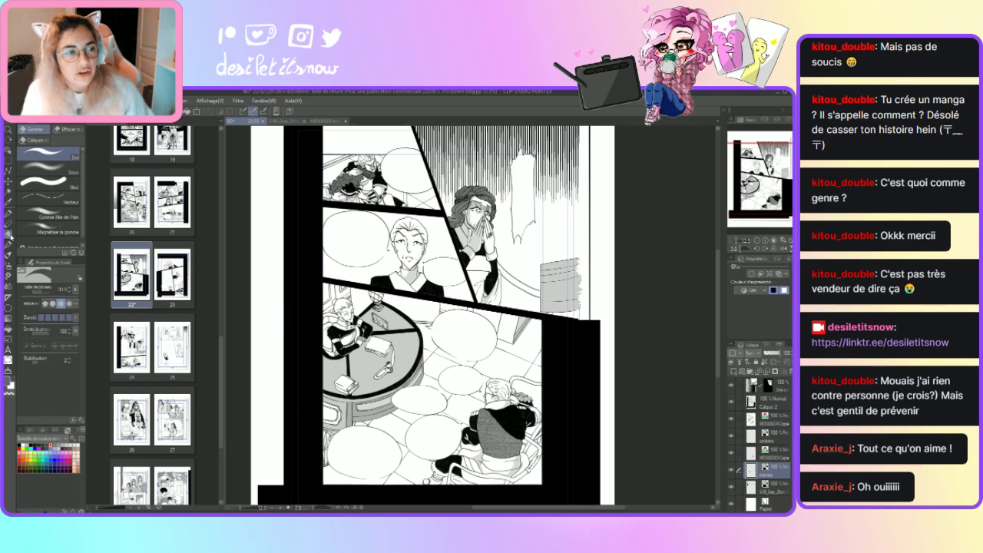
{"action": "key", "text": "p"}
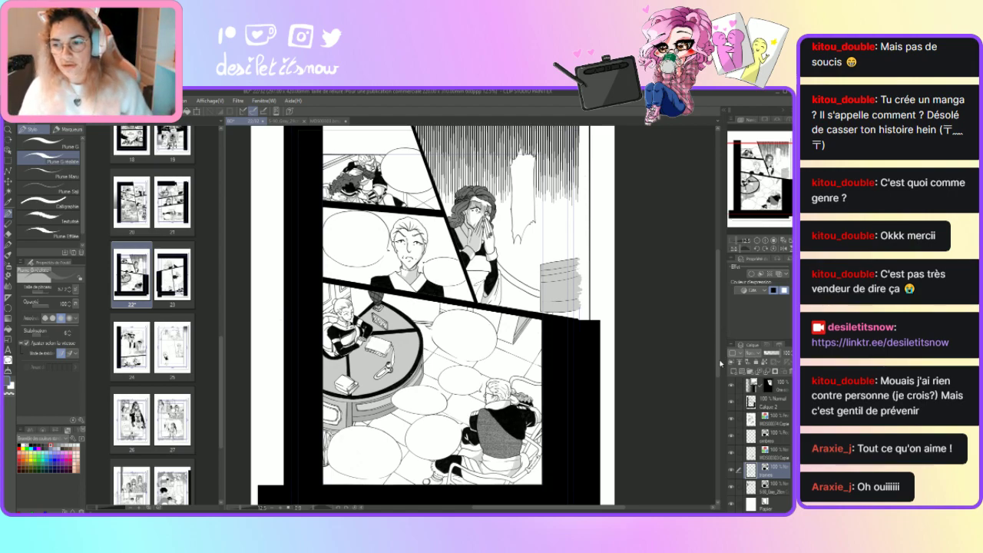
{"action": "scroll", "coordinate": [721, 354], "scroll_direction": "up", "scroll_amount": 2}
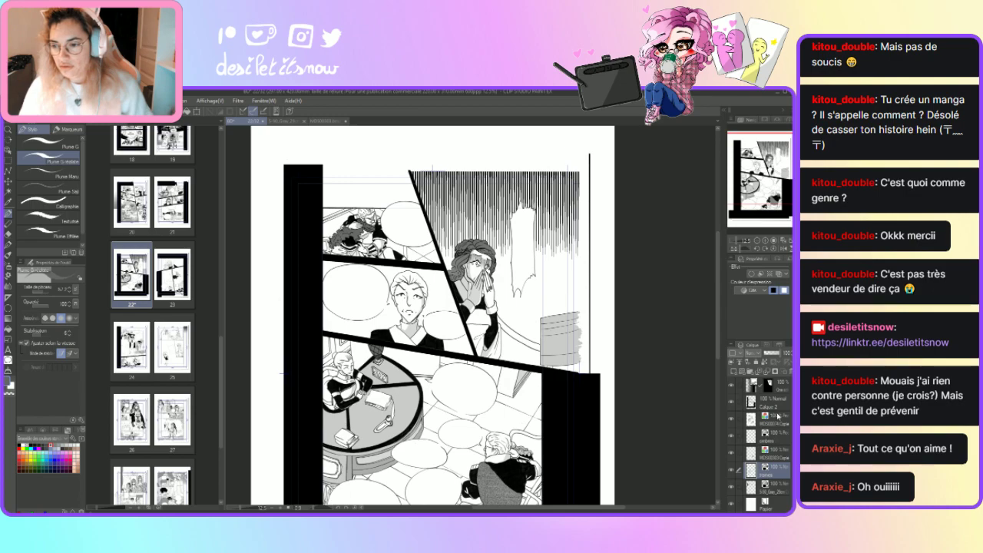
{"action": "left_click", "coordinate": [774, 401]}
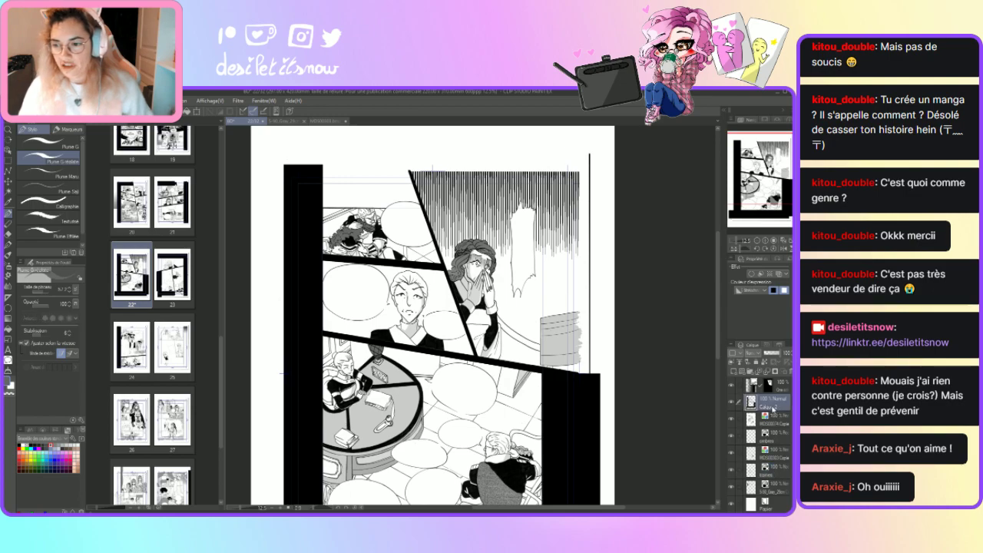
{"action": "left_click", "coordinate": [280, 509]}
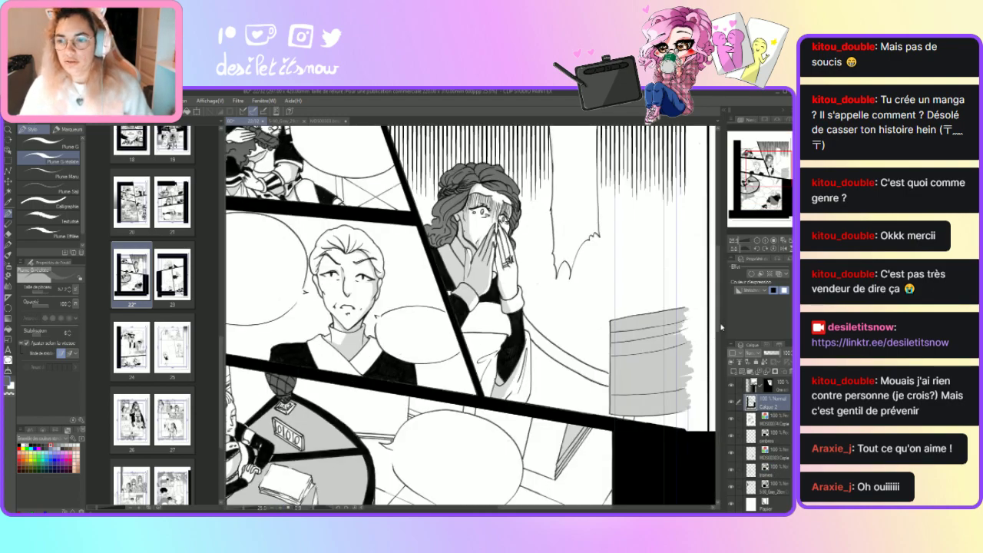
{"action": "scroll", "coordinate": [721, 289], "scroll_direction": "up", "scroll_amount": 3}
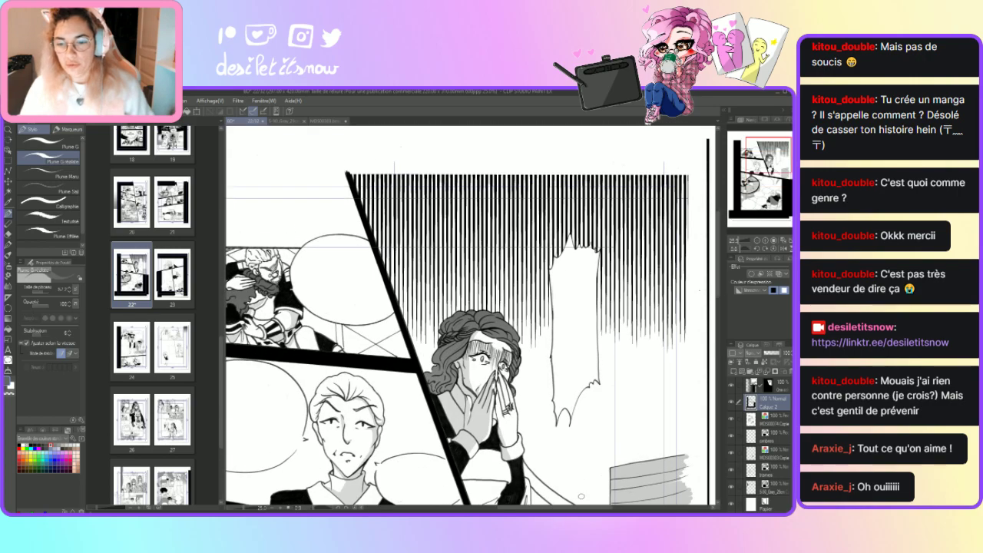
{"action": "left_click_drag", "start_coordinate": [576, 510], "coordinate": [550, 510]}
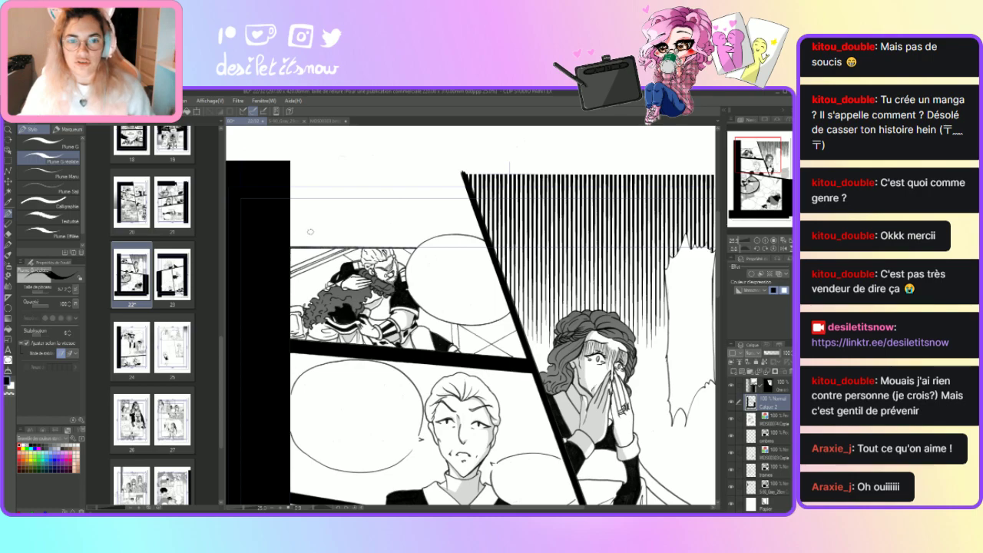
{"action": "left_click", "coordinate": [56, 143]}
{"action": "left_click", "coordinate": [71, 130]}
{"action": "mouse_move", "coordinate": [268, 209]}
{"action": "left_mouse_down"}
{"action": "mouse_move", "coordinate": [356, 218]}
{"action": "mouse_move", "coordinate": [314, 225]}
{"action": "mouse_move", "coordinate": [340, 234]}
{"action": "mouse_move", "coordinate": [314, 240]}
{"action": "mouse_move", "coordinate": [363, 237]}
{"action": "mouse_move", "coordinate": [338, 243]}
{"action": "left_mouse_up"}
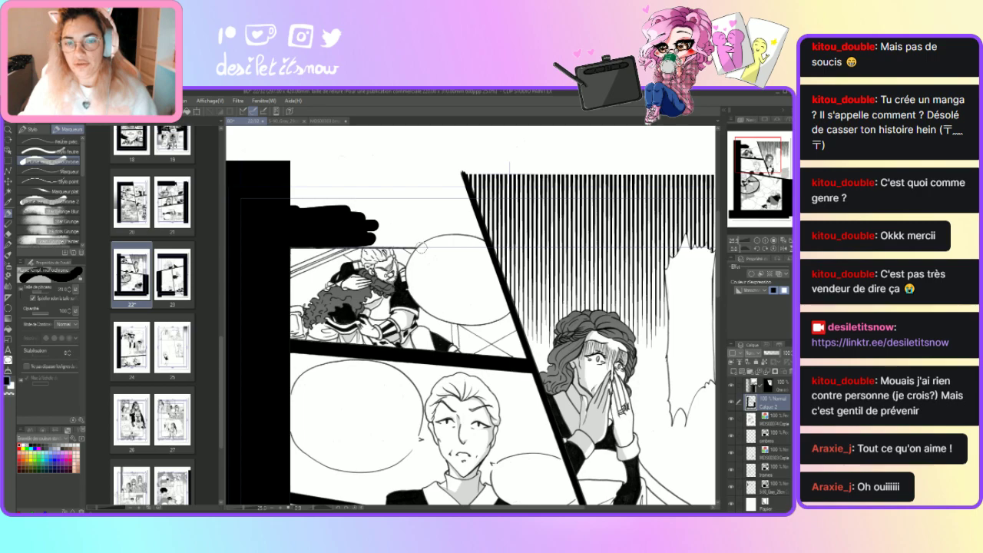
{"action": "mouse_move", "coordinate": [376, 241]}
{"action": "left_mouse_down"}
{"action": "mouse_move", "coordinate": [400, 228]}
{"action": "mouse_move", "coordinate": [380, 244]}
{"action": "mouse_move", "coordinate": [354, 242]}
{"action": "mouse_move", "coordinate": [414, 241]}
{"action": "mouse_move", "coordinate": [452, 226]}
{"action": "mouse_move", "coordinate": [479, 232]}
{"action": "left_mouse_up"}
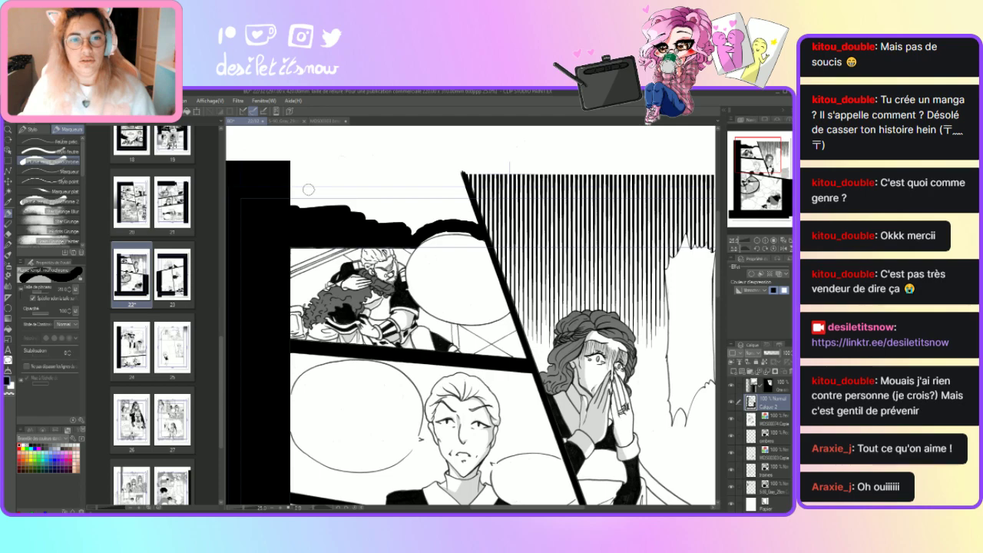
{"action": "mouse_move", "coordinate": [337, 209]}
{"action": "left_mouse_down"}
{"action": "mouse_move", "coordinate": [294, 178]}
{"action": "mouse_move", "coordinate": [309, 174]}
{"action": "mouse_move", "coordinate": [332, 209]}
{"action": "mouse_move", "coordinate": [355, 217]}
{"action": "mouse_move", "coordinate": [381, 199]}
{"action": "mouse_move", "coordinate": [387, 182]}
{"action": "mouse_move", "coordinate": [366, 211]}
{"action": "mouse_move", "coordinate": [392, 216]}
{"action": "mouse_move", "coordinate": [401, 196]}
{"action": "mouse_move", "coordinate": [408, 230]}
{"action": "mouse_move", "coordinate": [421, 191]}
{"action": "mouse_move", "coordinate": [421, 212]}
{"action": "mouse_move", "coordinate": [440, 198]}
{"action": "mouse_move", "coordinate": [465, 205]}
{"action": "mouse_move", "coordinate": [463, 191]}
{"action": "mouse_move", "coordinate": [474, 224]}
{"action": "mouse_move", "coordinate": [434, 221]}
{"action": "mouse_move", "coordinate": [466, 215]}
{"action": "left_mouse_up"}
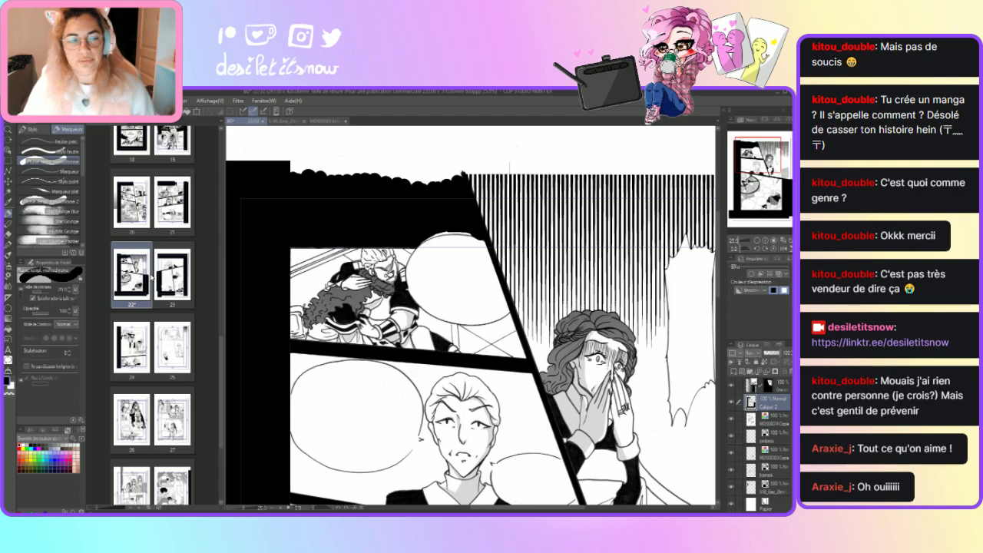
Lower the Calque 2 layer's opacity temporarily to inspect the black fill, and restore it to 100%.
{"action": "left_click", "coordinate": [31, 129]}
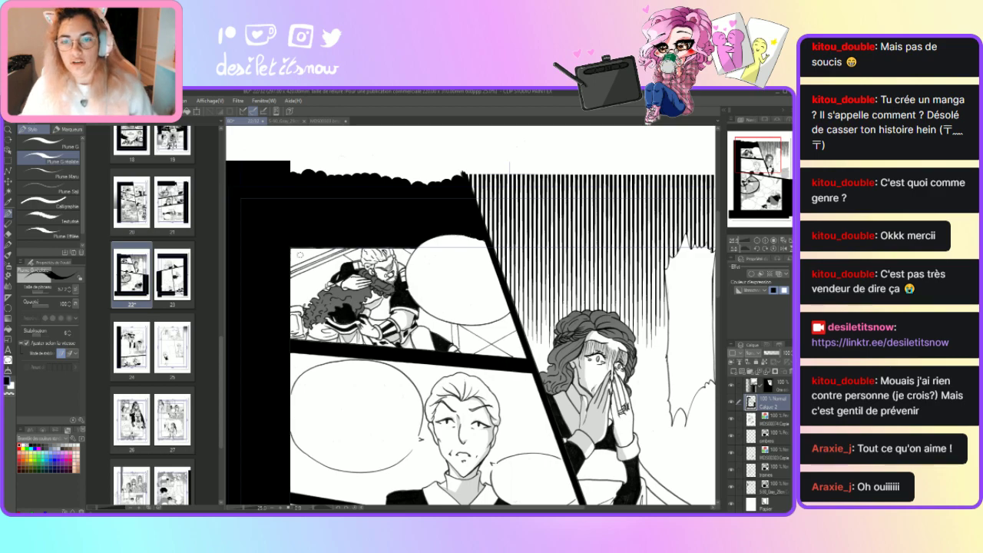
{"action": "left_click", "coordinate": [775, 354]}
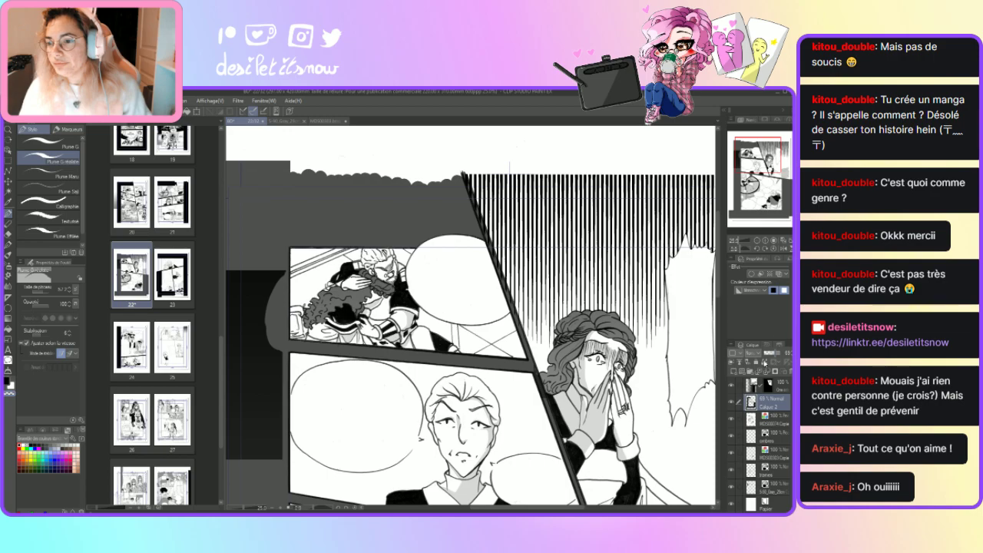
{"action": "left_click", "coordinate": [786, 355]}
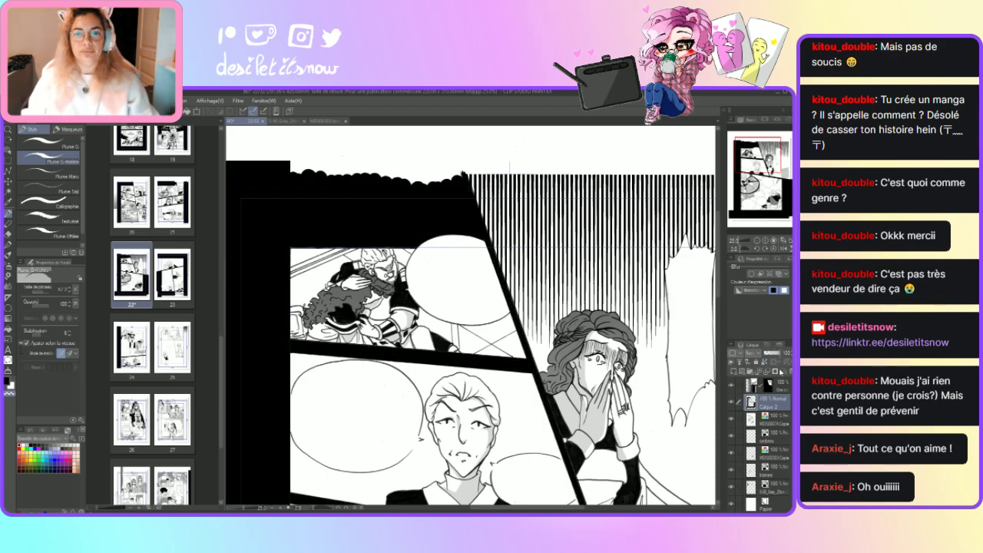
Save page 22 and close the other open documents, leaving only this page open.
{"action": "scroll", "coordinate": [663, 345], "scroll_direction": "down", "scroll_amount": 3}
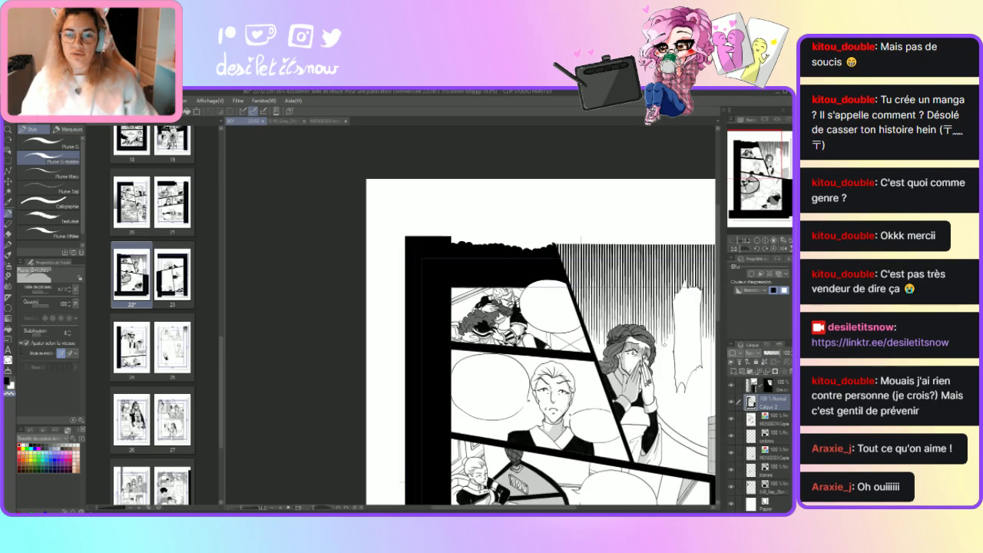
{"action": "scroll", "coordinate": [492, 357], "scroll_direction": "right", "scroll_amount": 3}
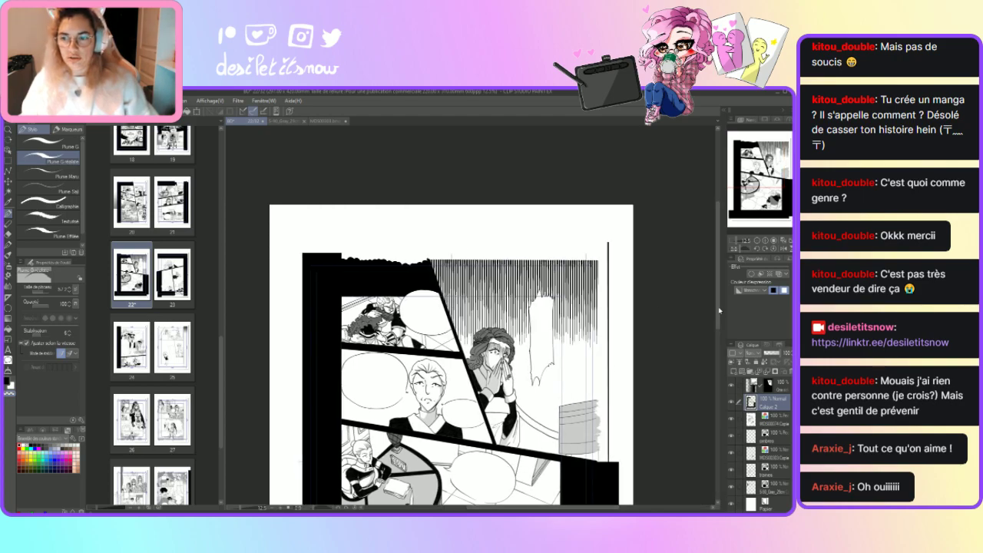
{"action": "scroll", "coordinate": [718, 338], "scroll_direction": "down", "scroll_amount": 2}
{"action": "scroll", "coordinate": [718, 338], "scroll_direction": "down", "scroll_amount": 2}
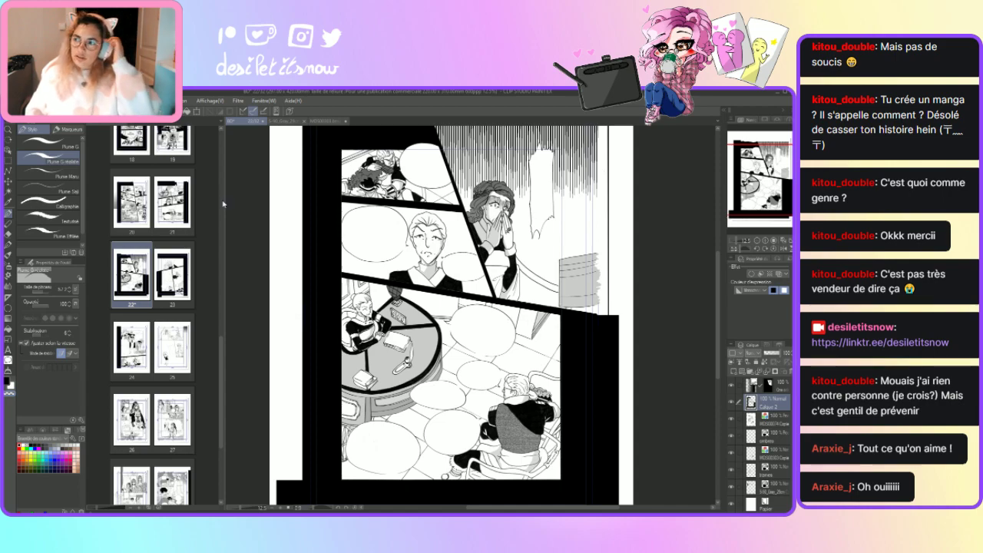
{"action": "key", "text": "ctrl+s"}
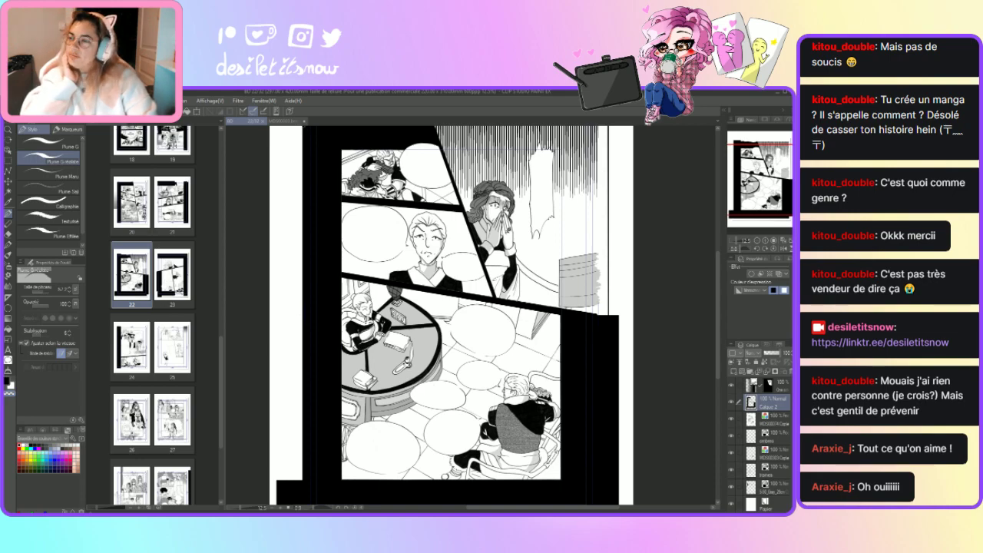
{"action": "left_click", "coordinate": [302, 121]}
{"action": "left_click", "coordinate": [306, 121]}
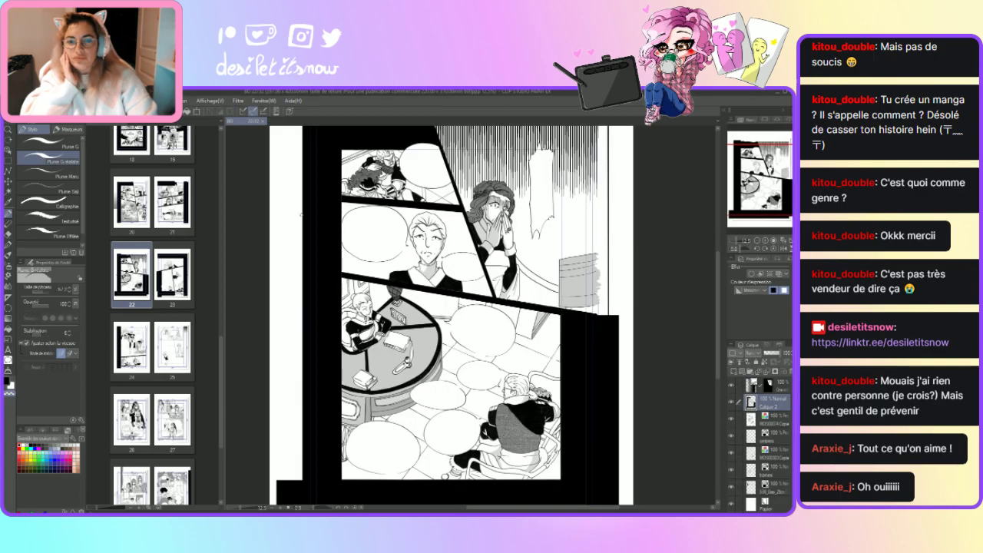